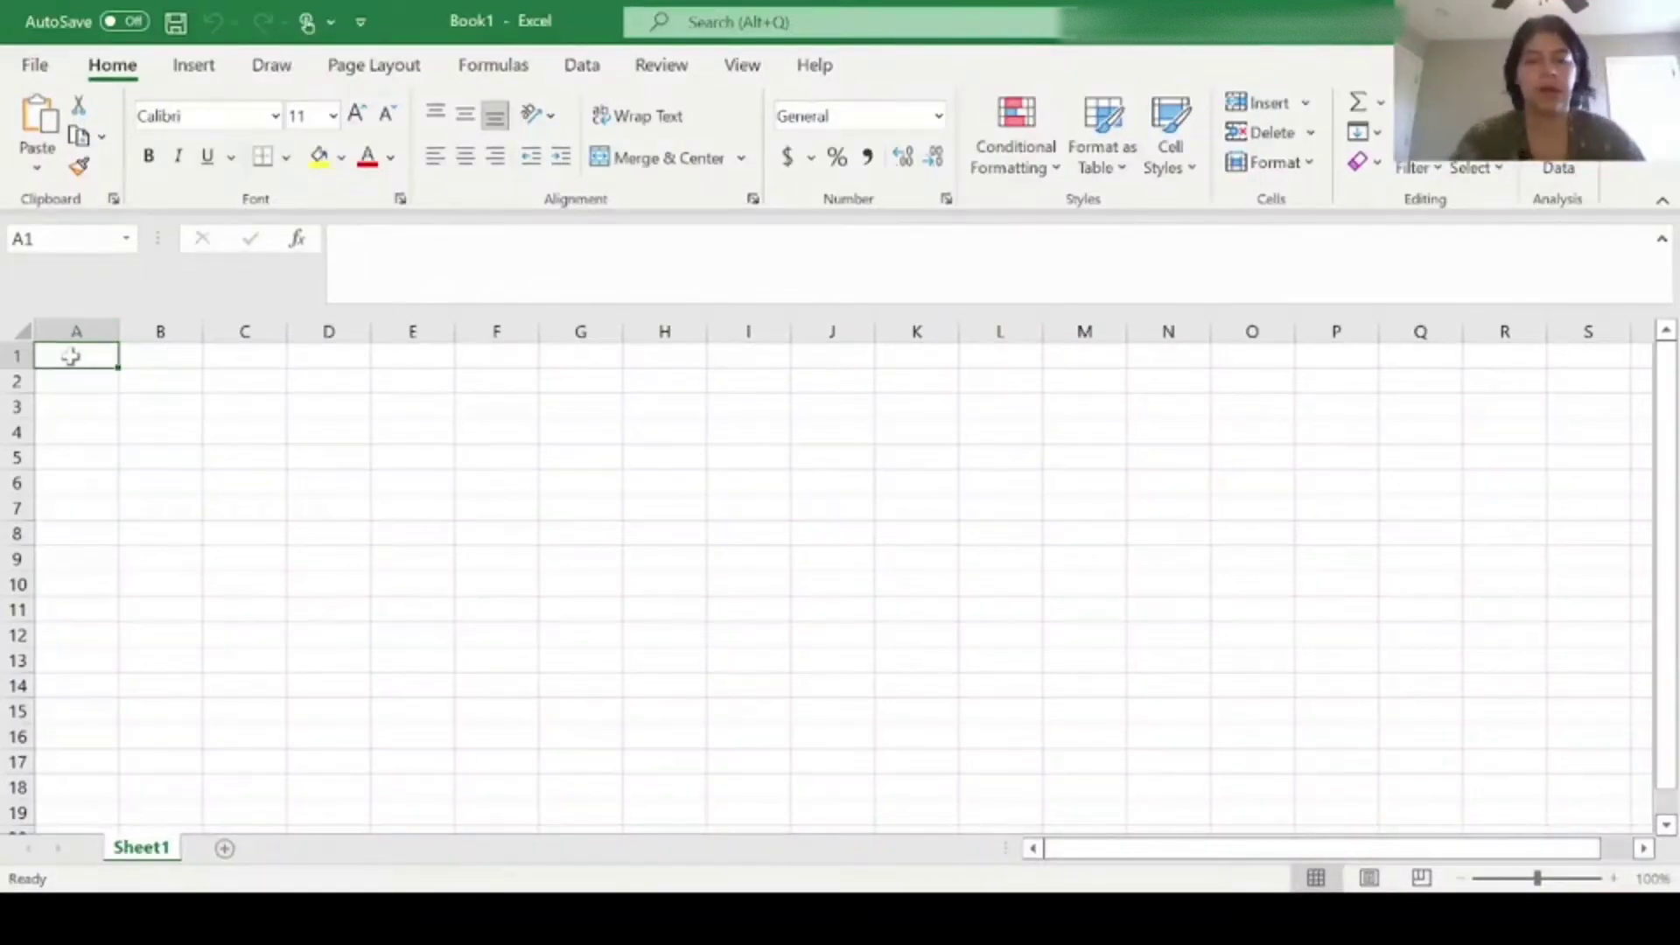
# Step: Enter the column headings Rank, Name, Type and Principal in cells A1 to D1
pyautogui.write('Rank')
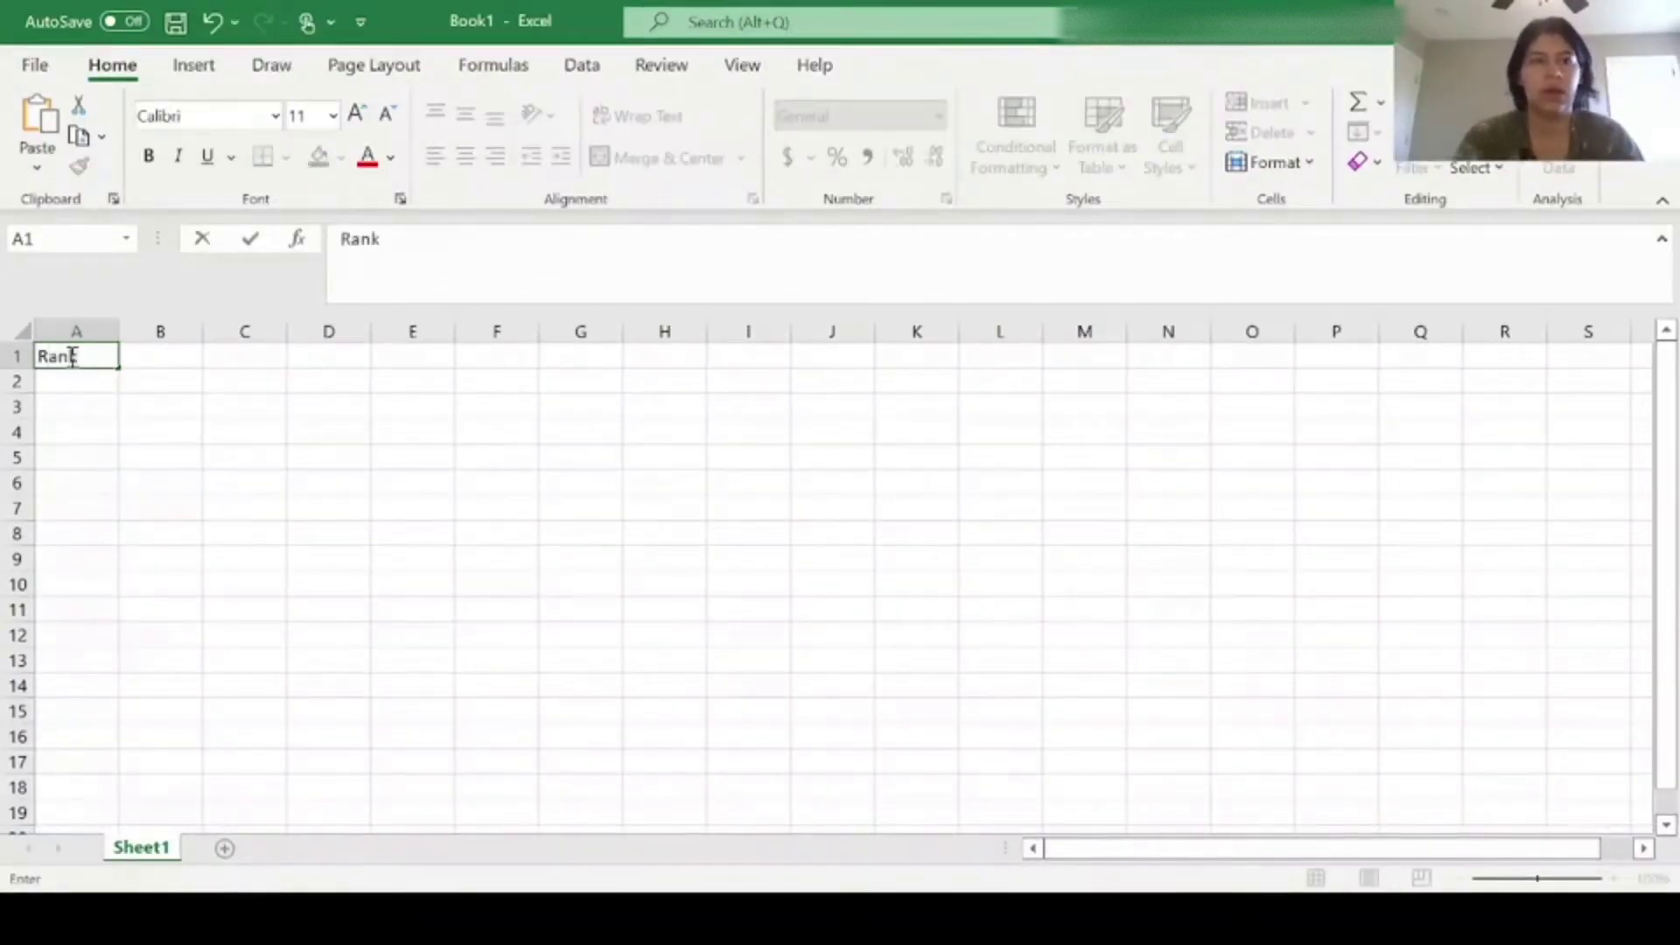
pyautogui.press('Tab')
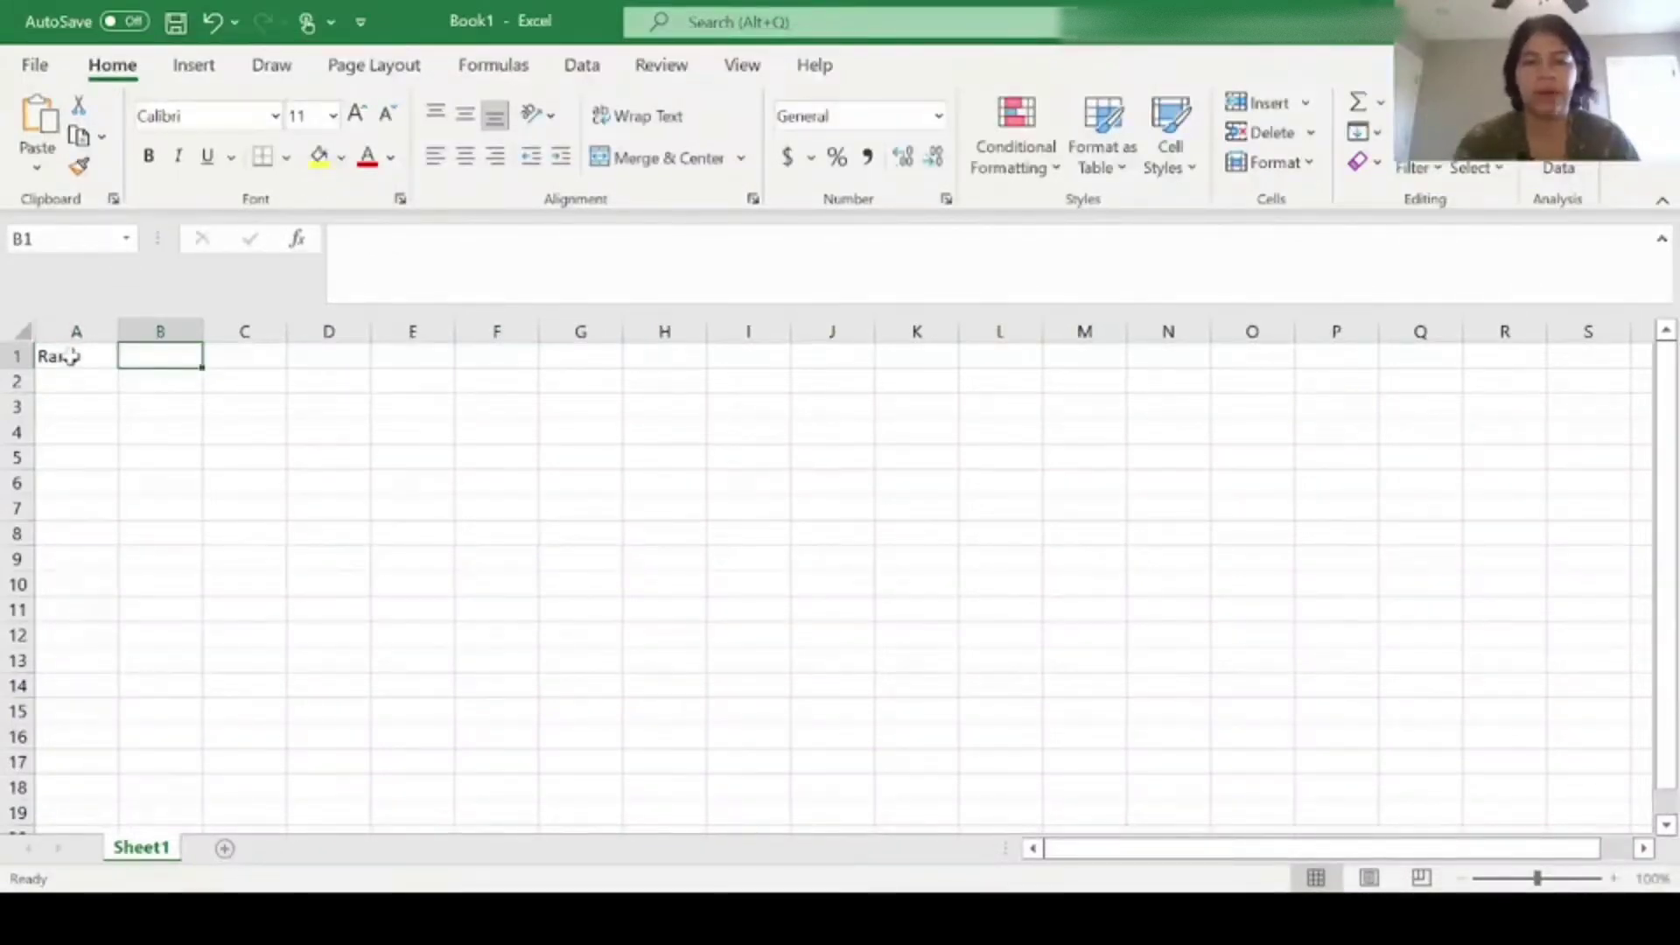
pyautogui.write('Name')
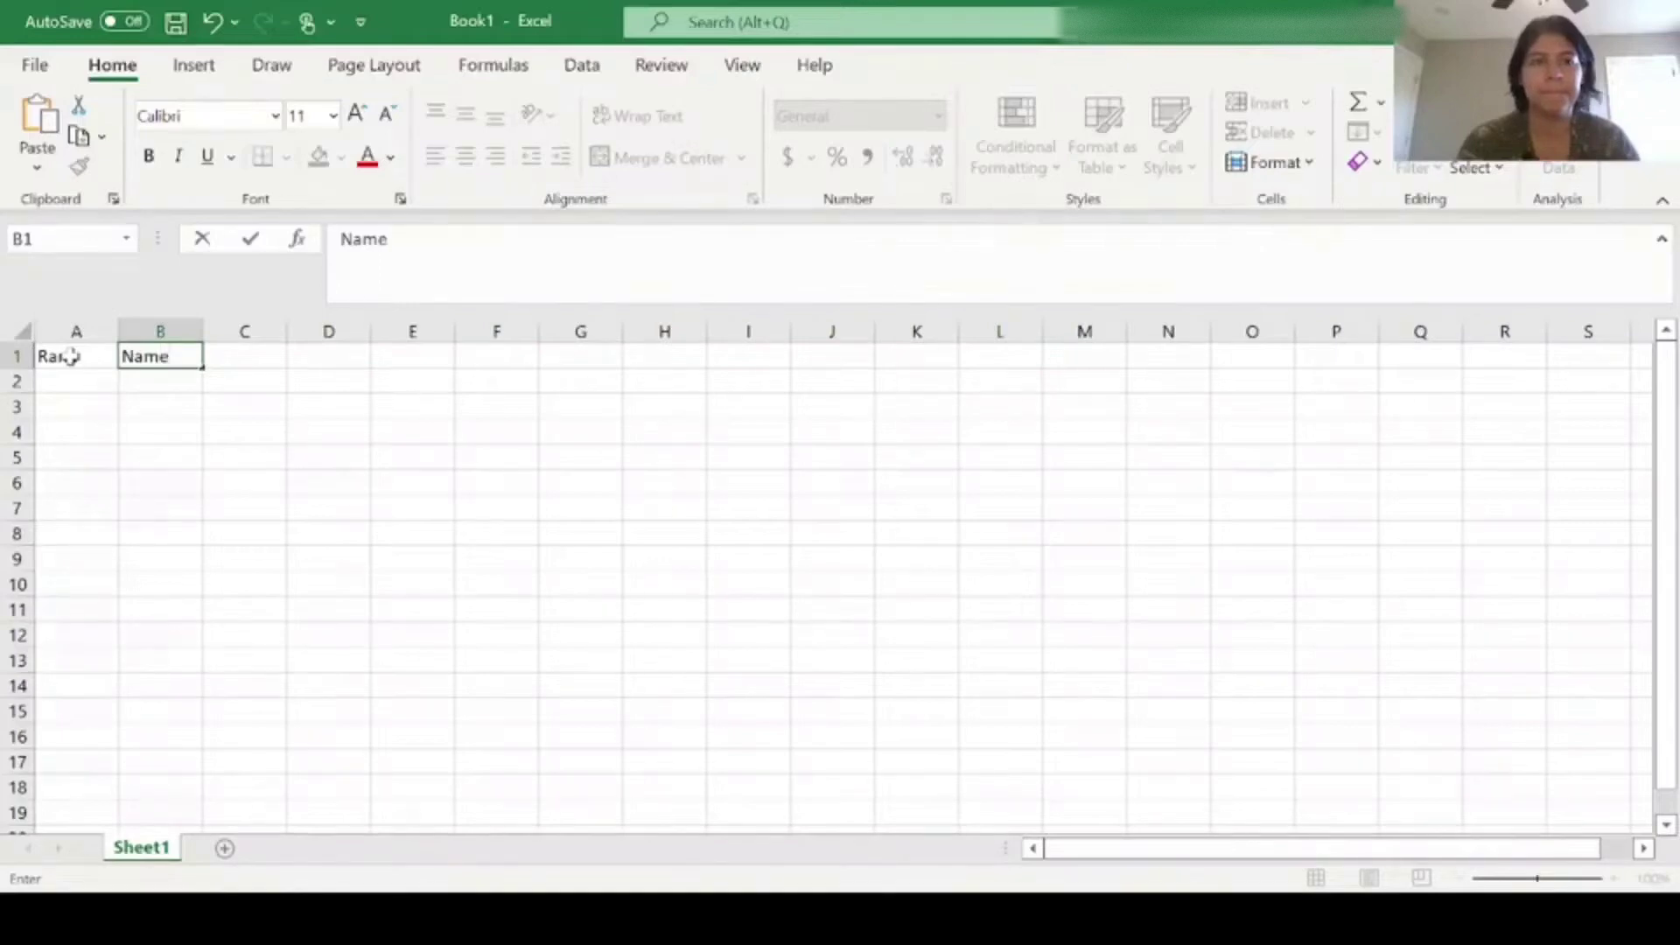
pyautogui.press('Tab')
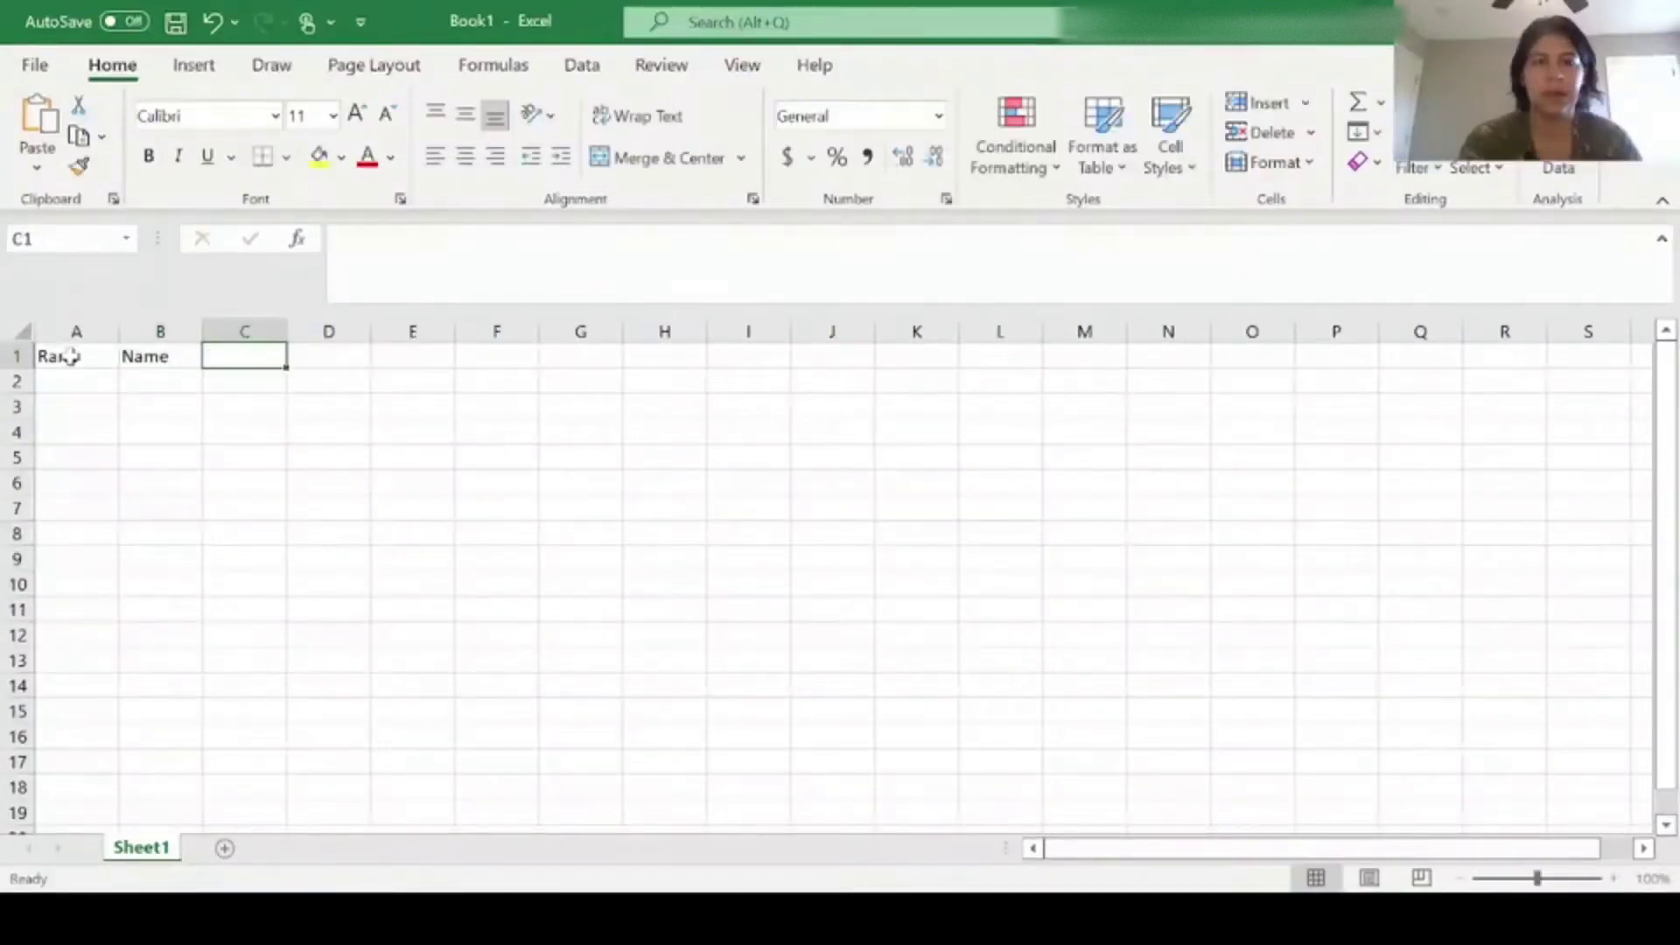
pyautogui.write('Type')
pyautogui.press('Tab')
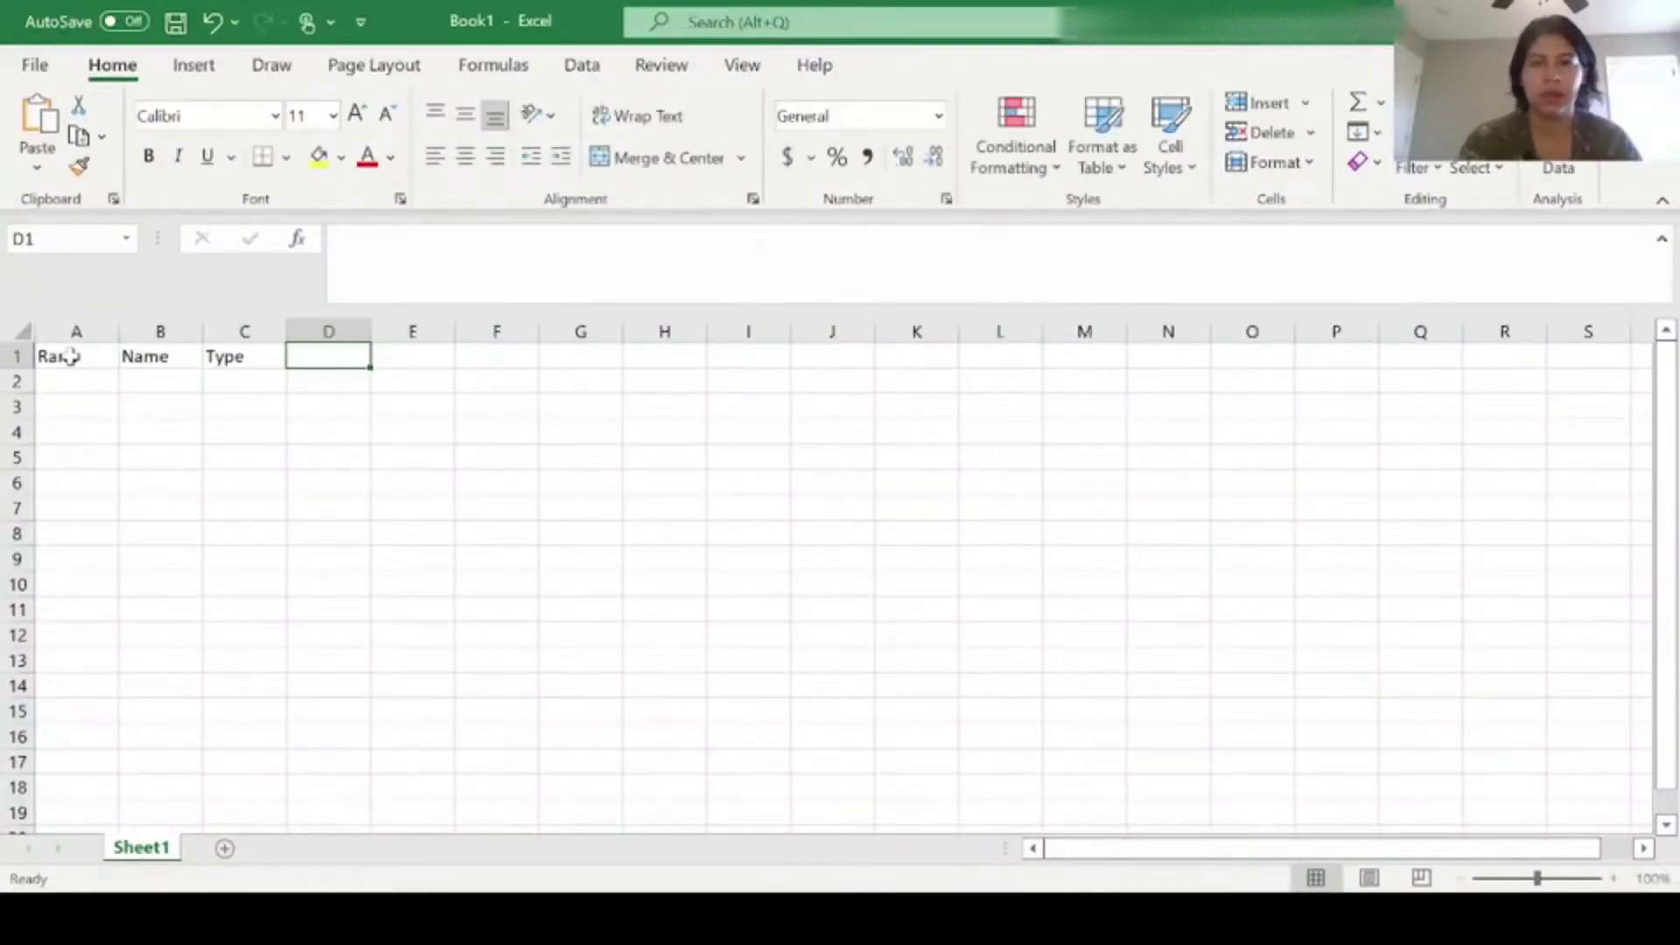
pyautogui.write('Principal')
pyautogui.press('Tab')
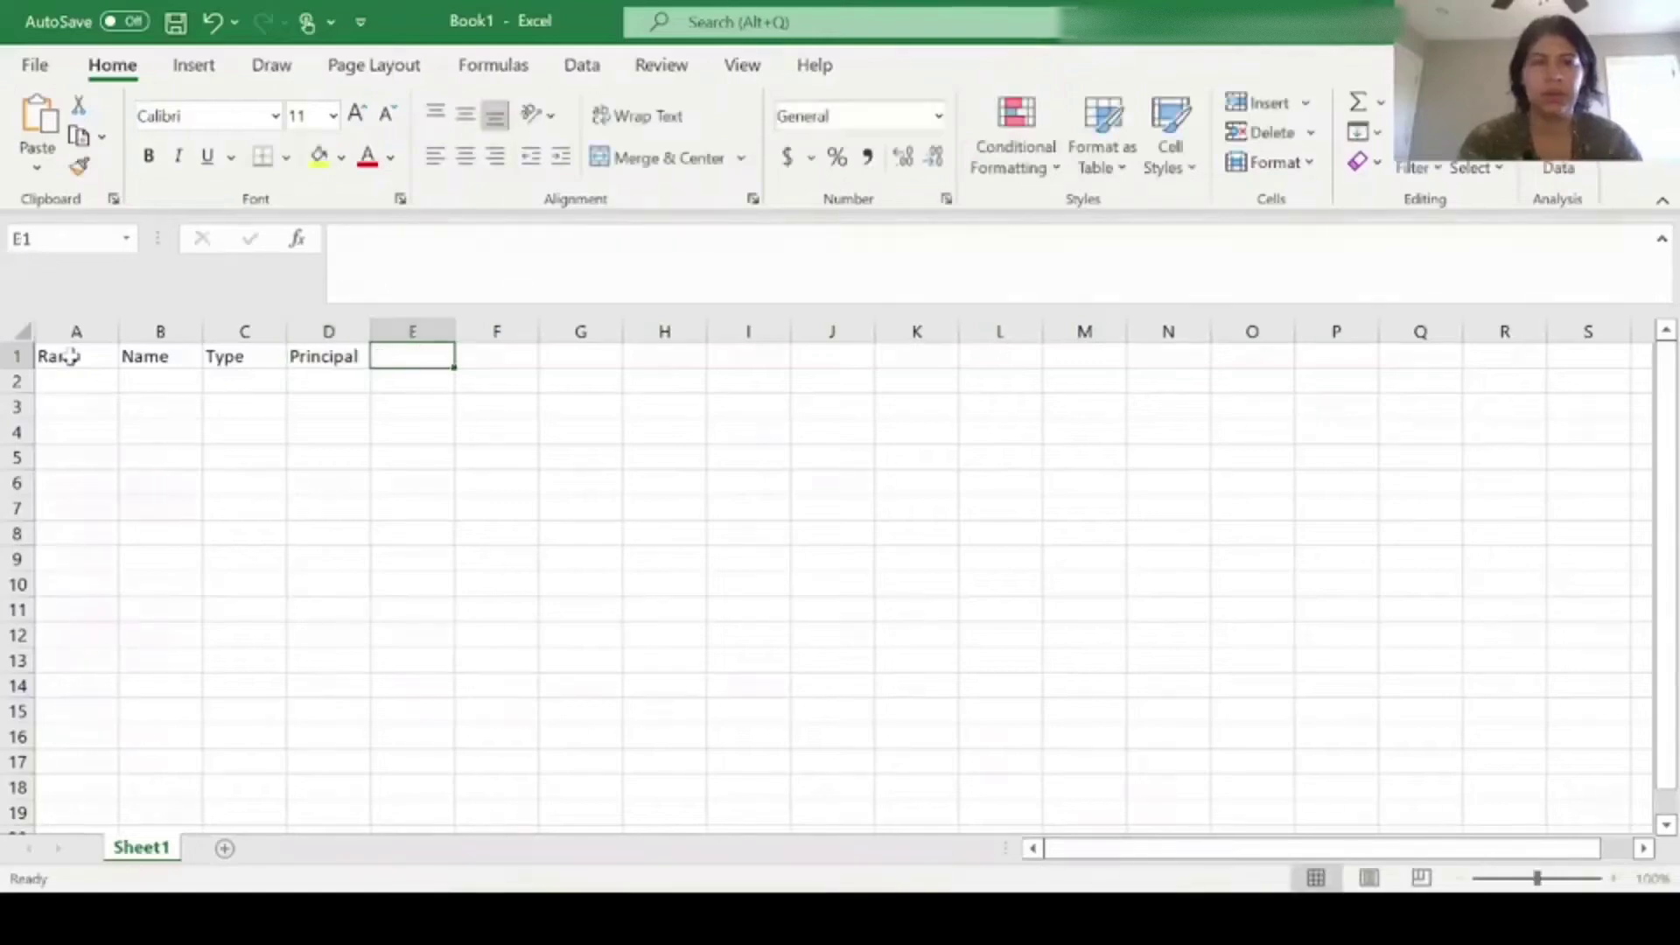
# Step: Add the headings Monthly Payment, APR and Monthly Interest Payment in cells E1 to G1
pyautogui.write('Monthly P')
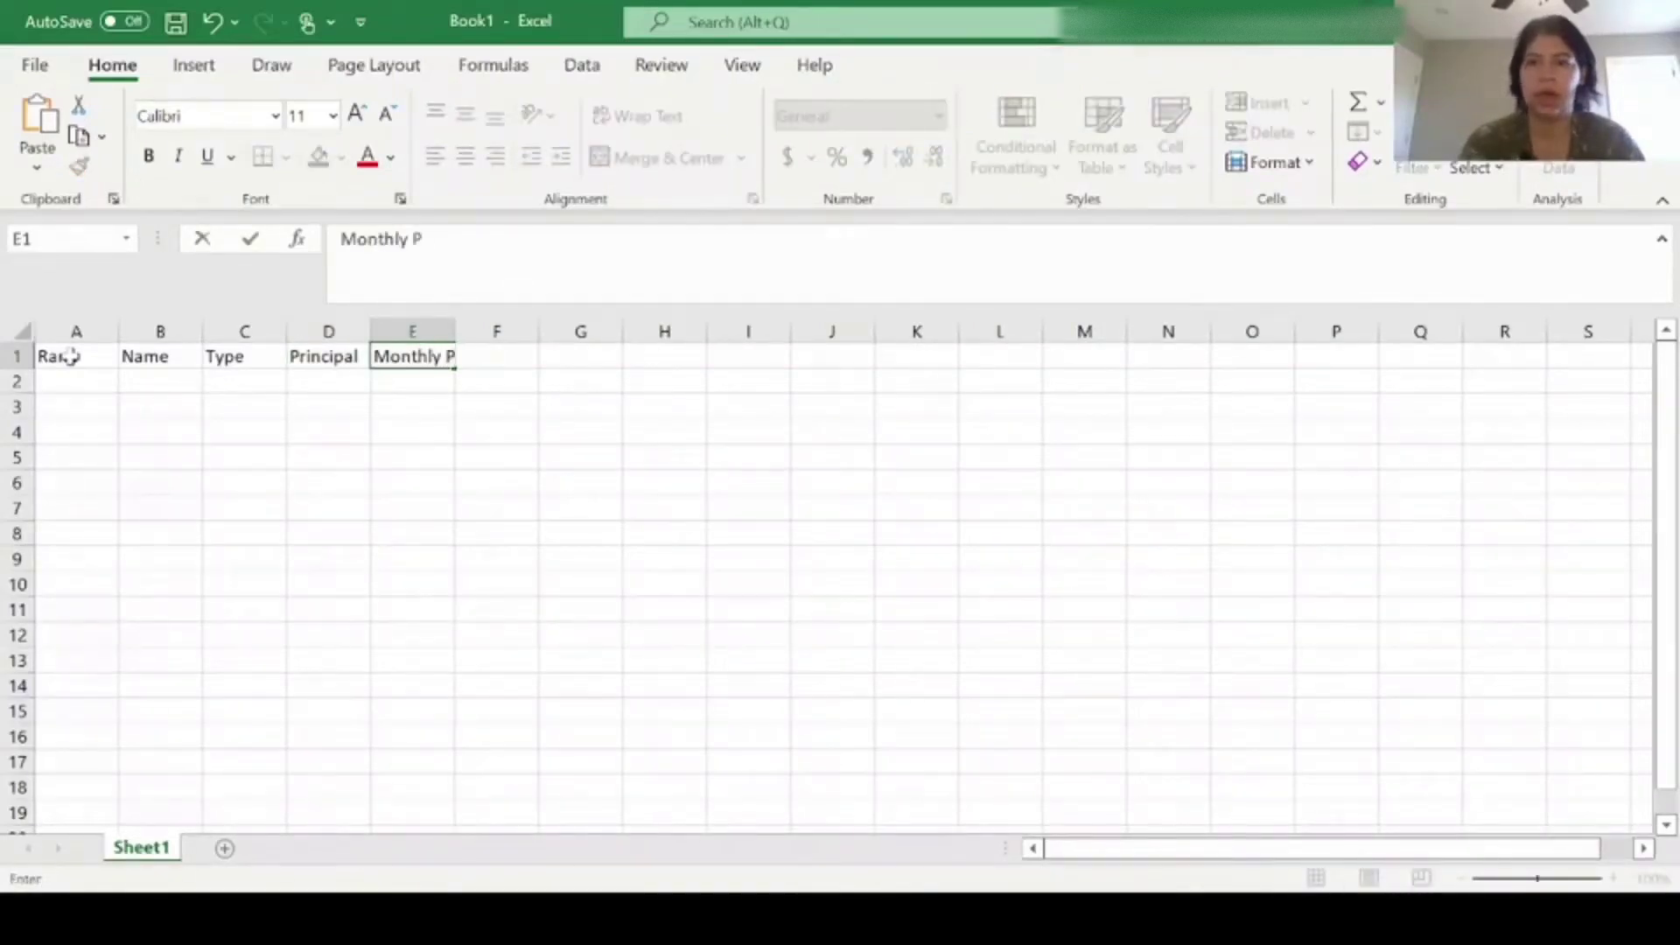
pyautogui.write('ayment')
pyautogui.press('Tab')
pyautogui.write('A')
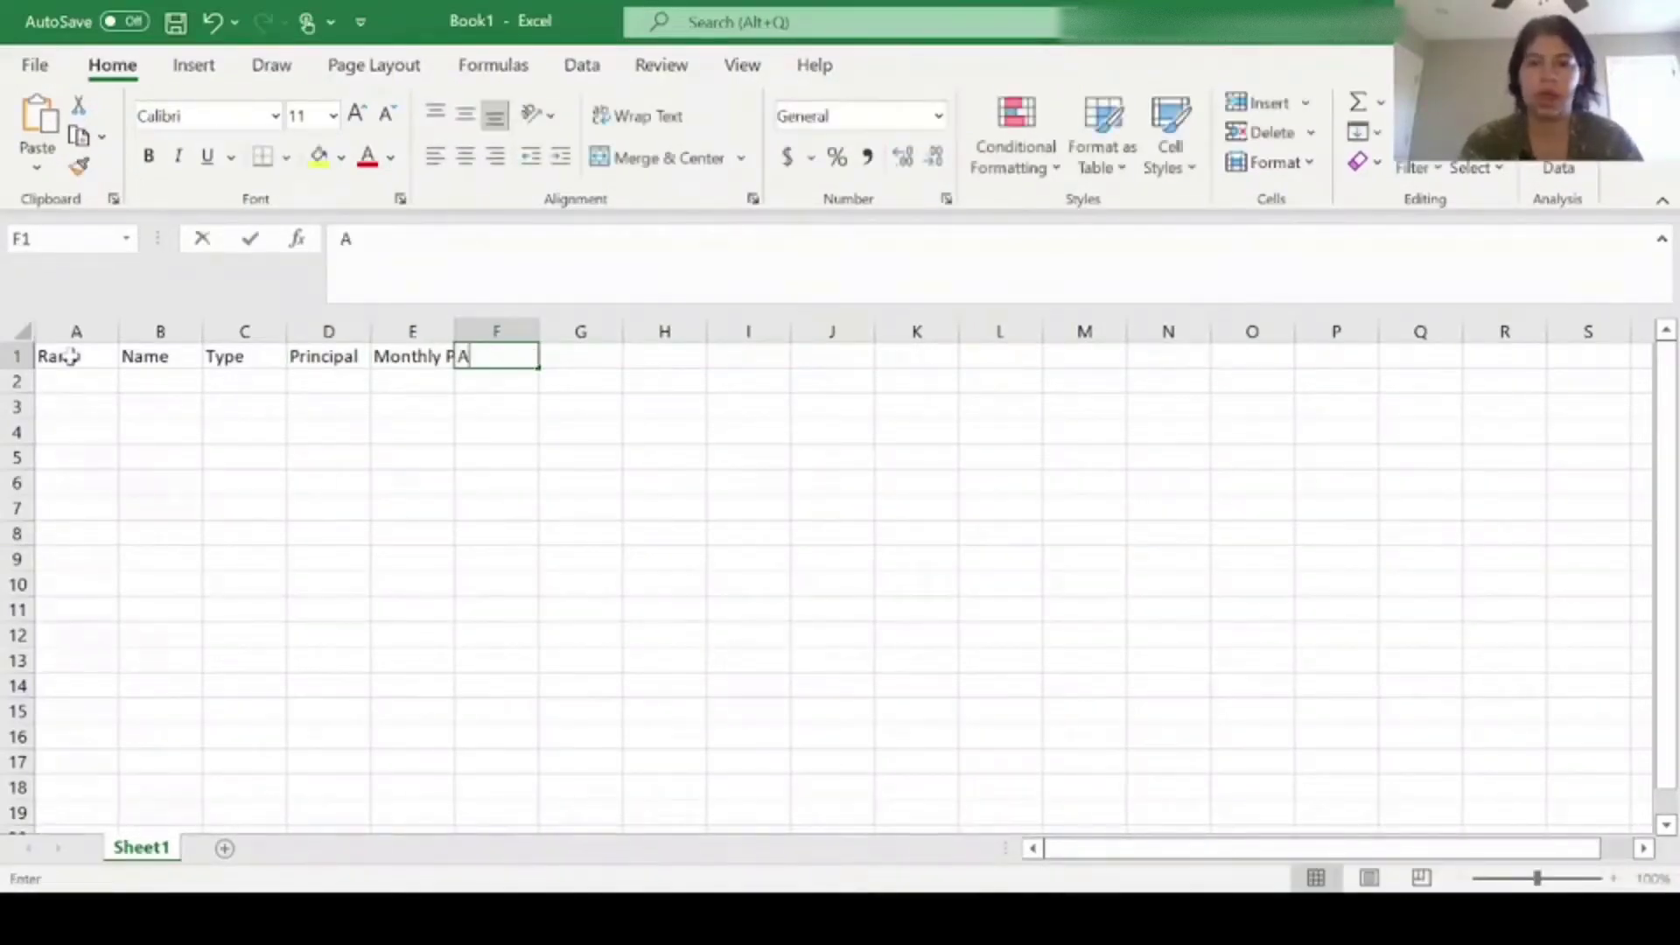
pyautogui.write('PR')
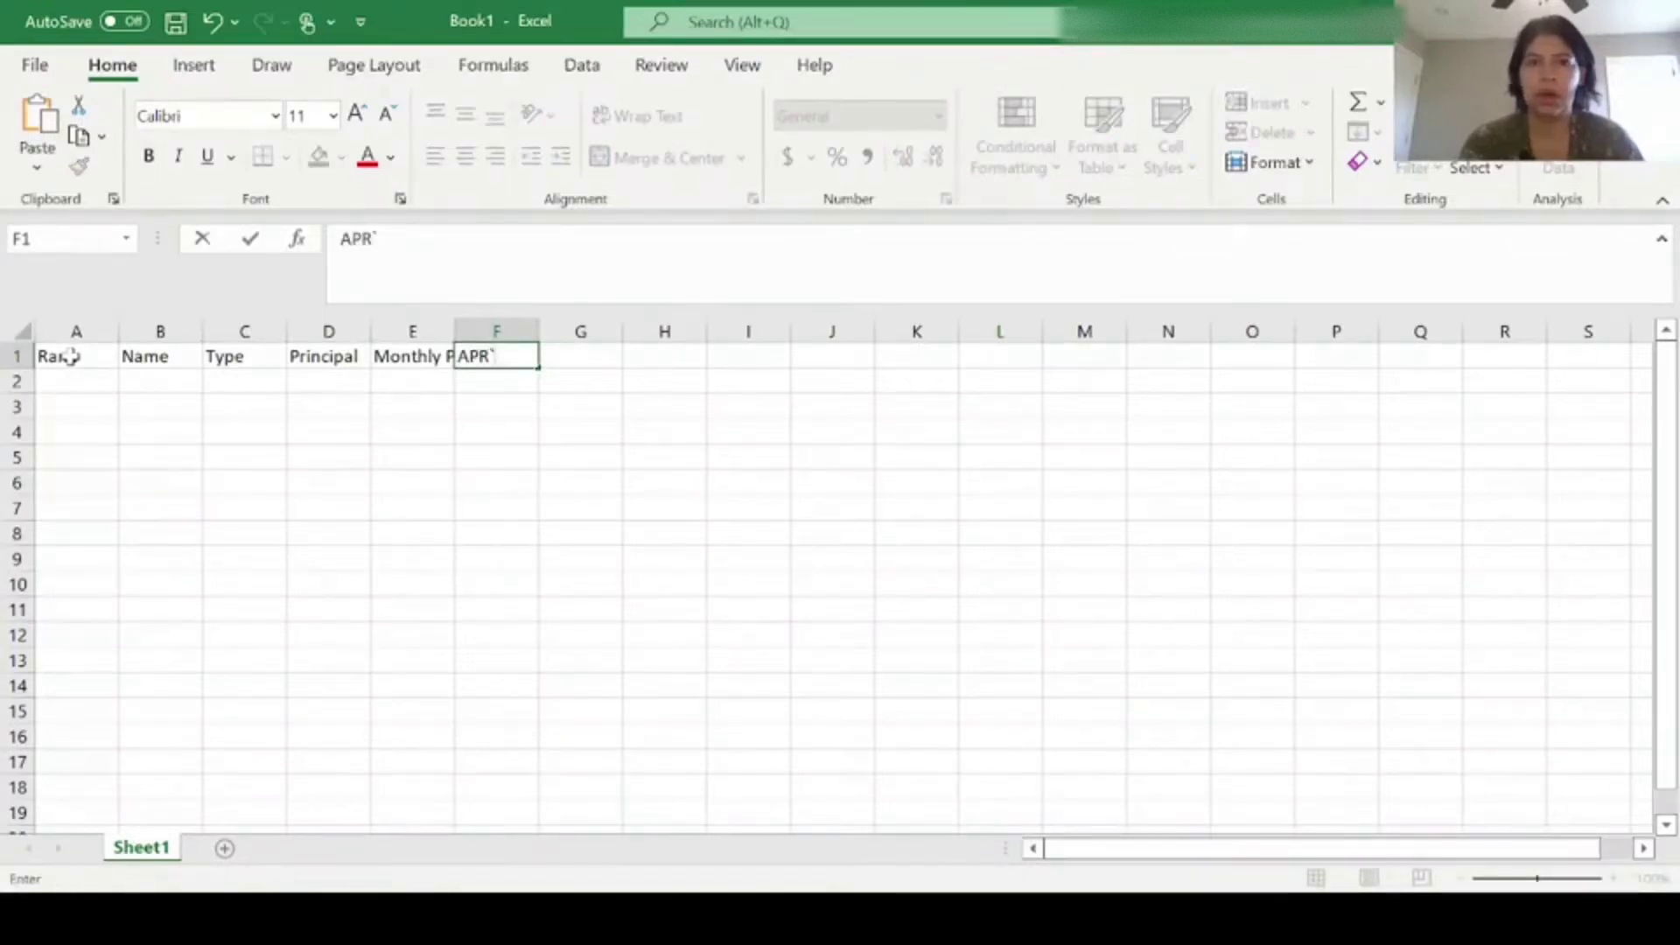
pyautogui.press('Tab')
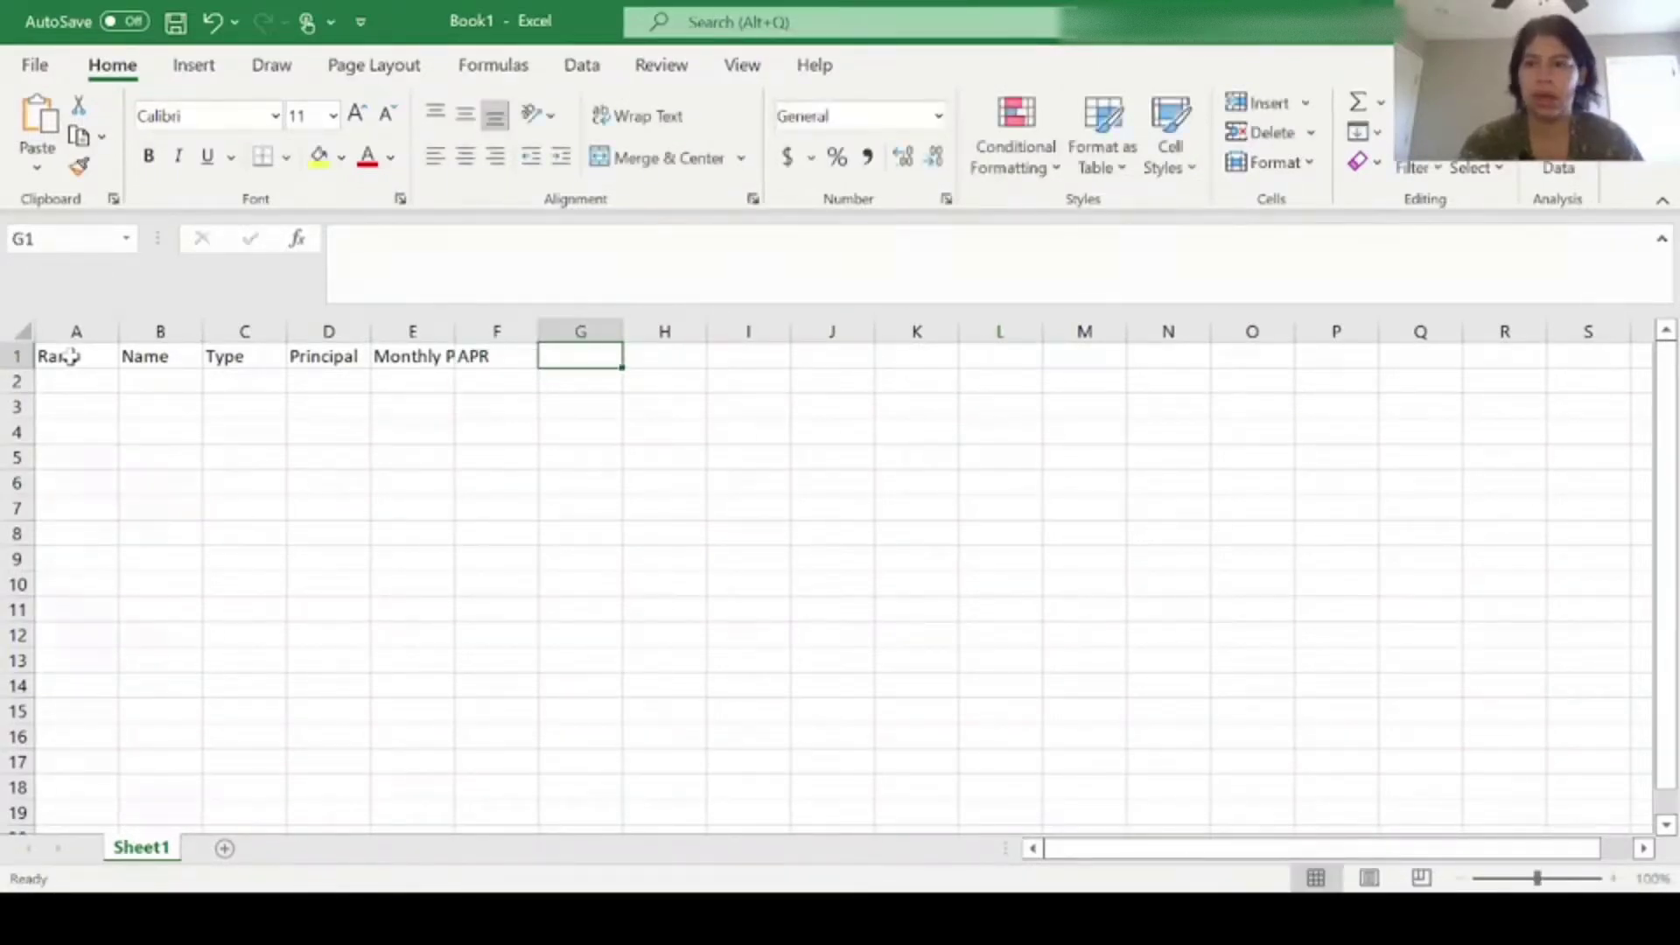
pyautogui.write('Monthly Interest Payment')
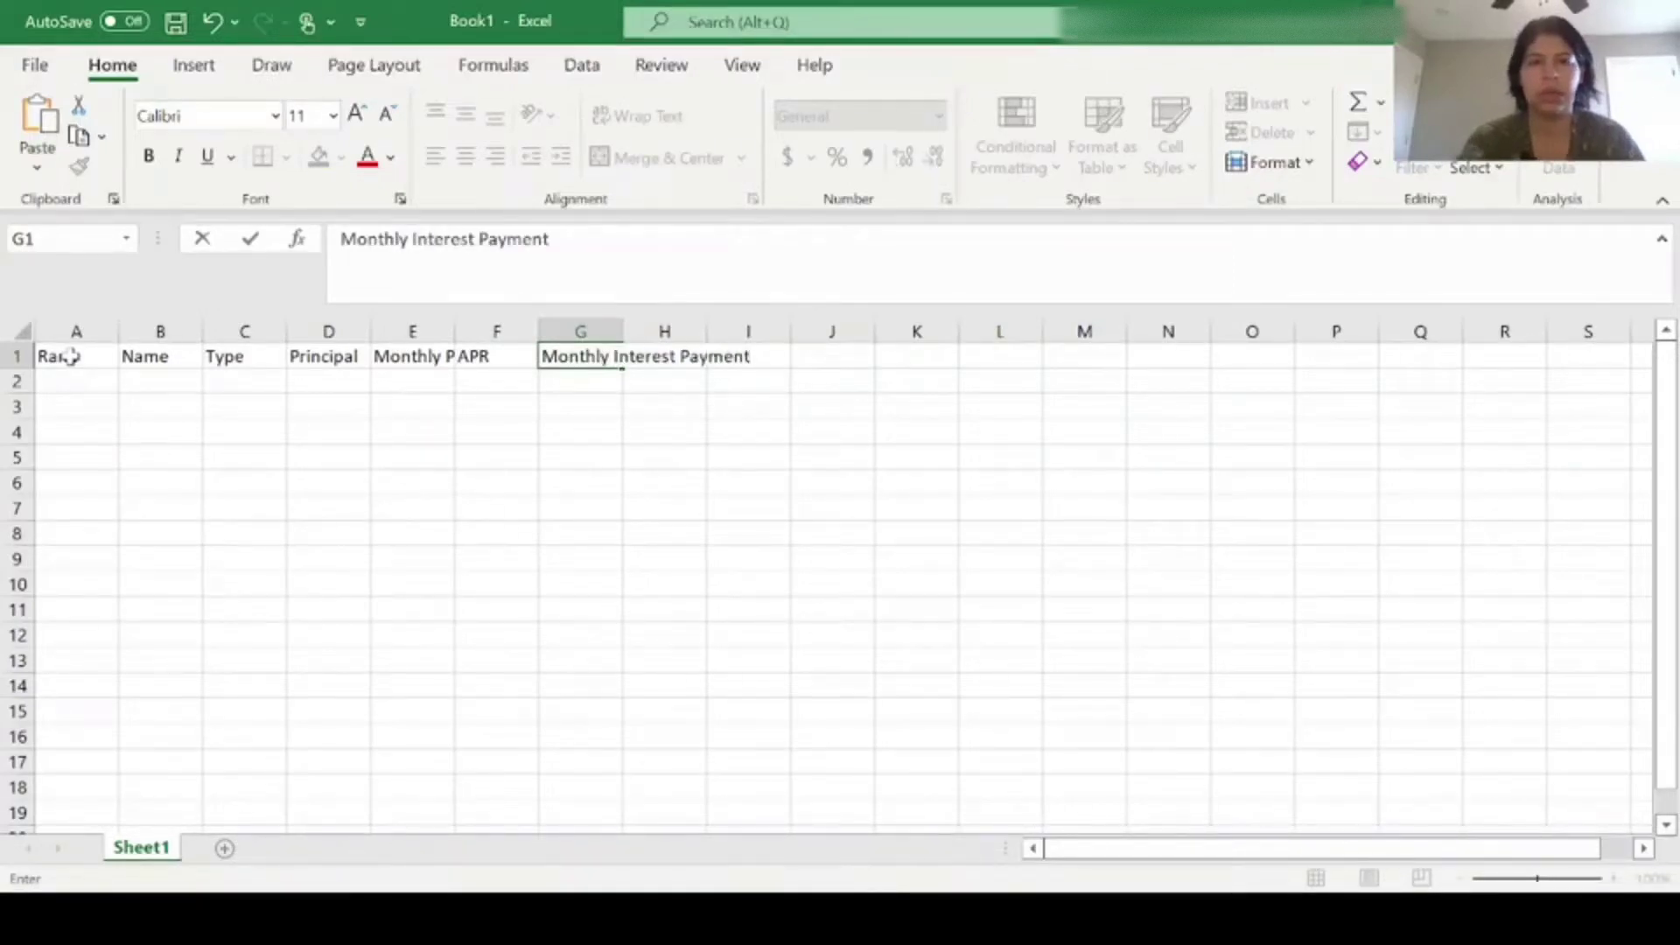
pyautogui.press('Return')
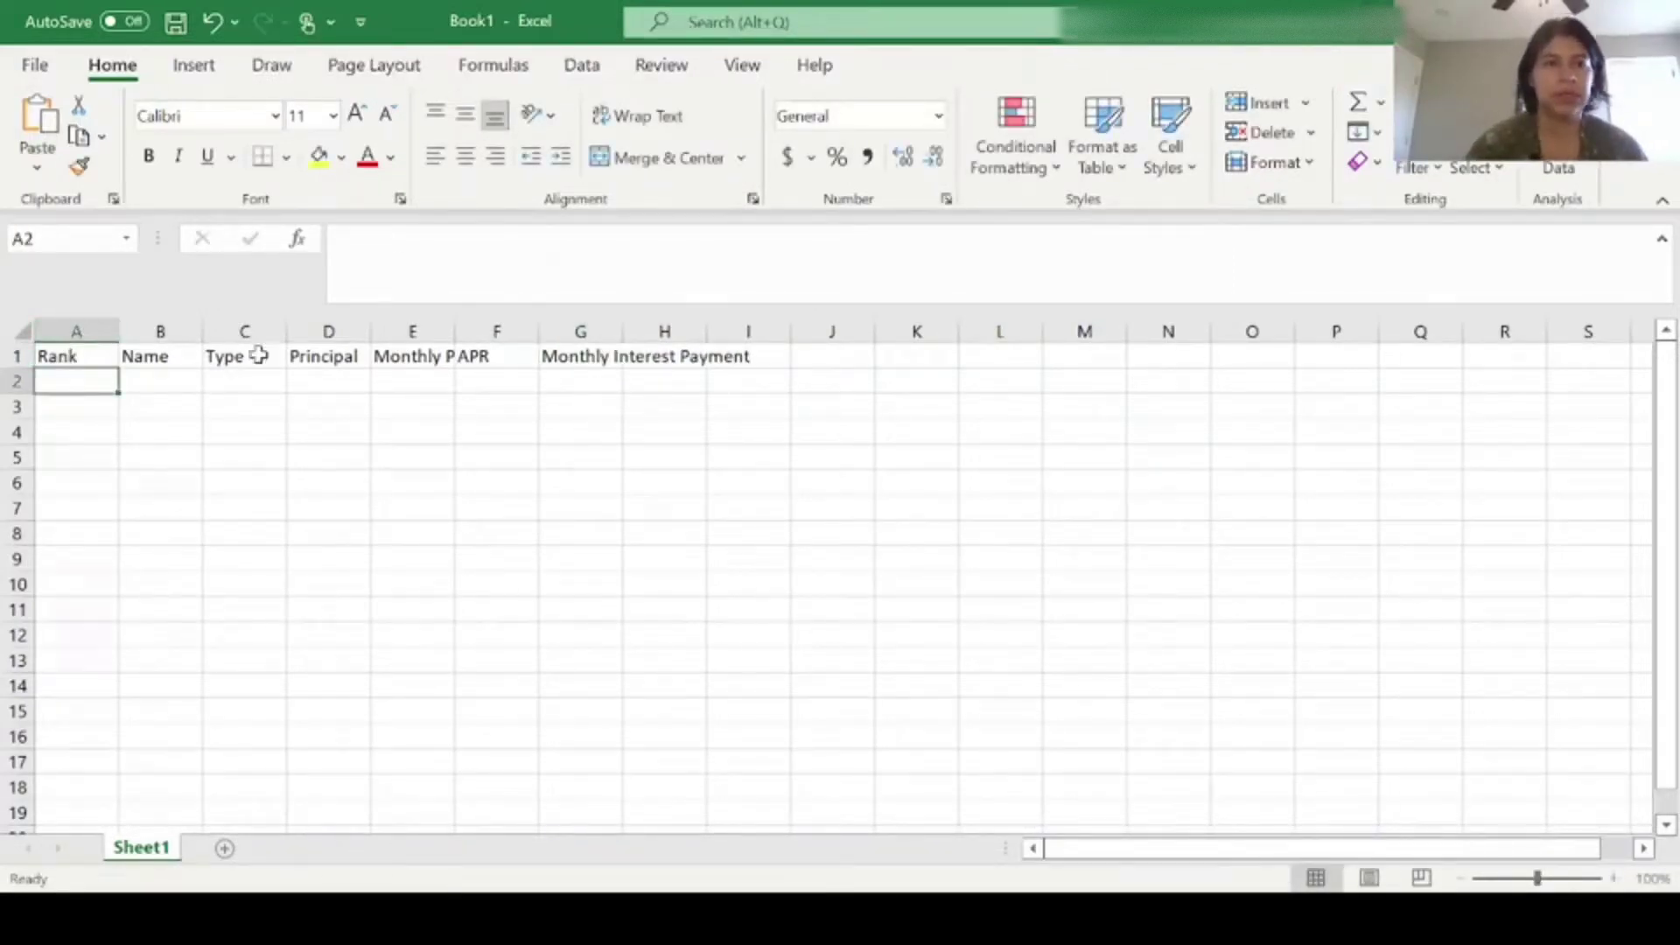
# Step: Wrap the text of the Monthly Payment heading in E1 and the Monthly Interest Payment heading in G1
pyautogui.click(419, 358)
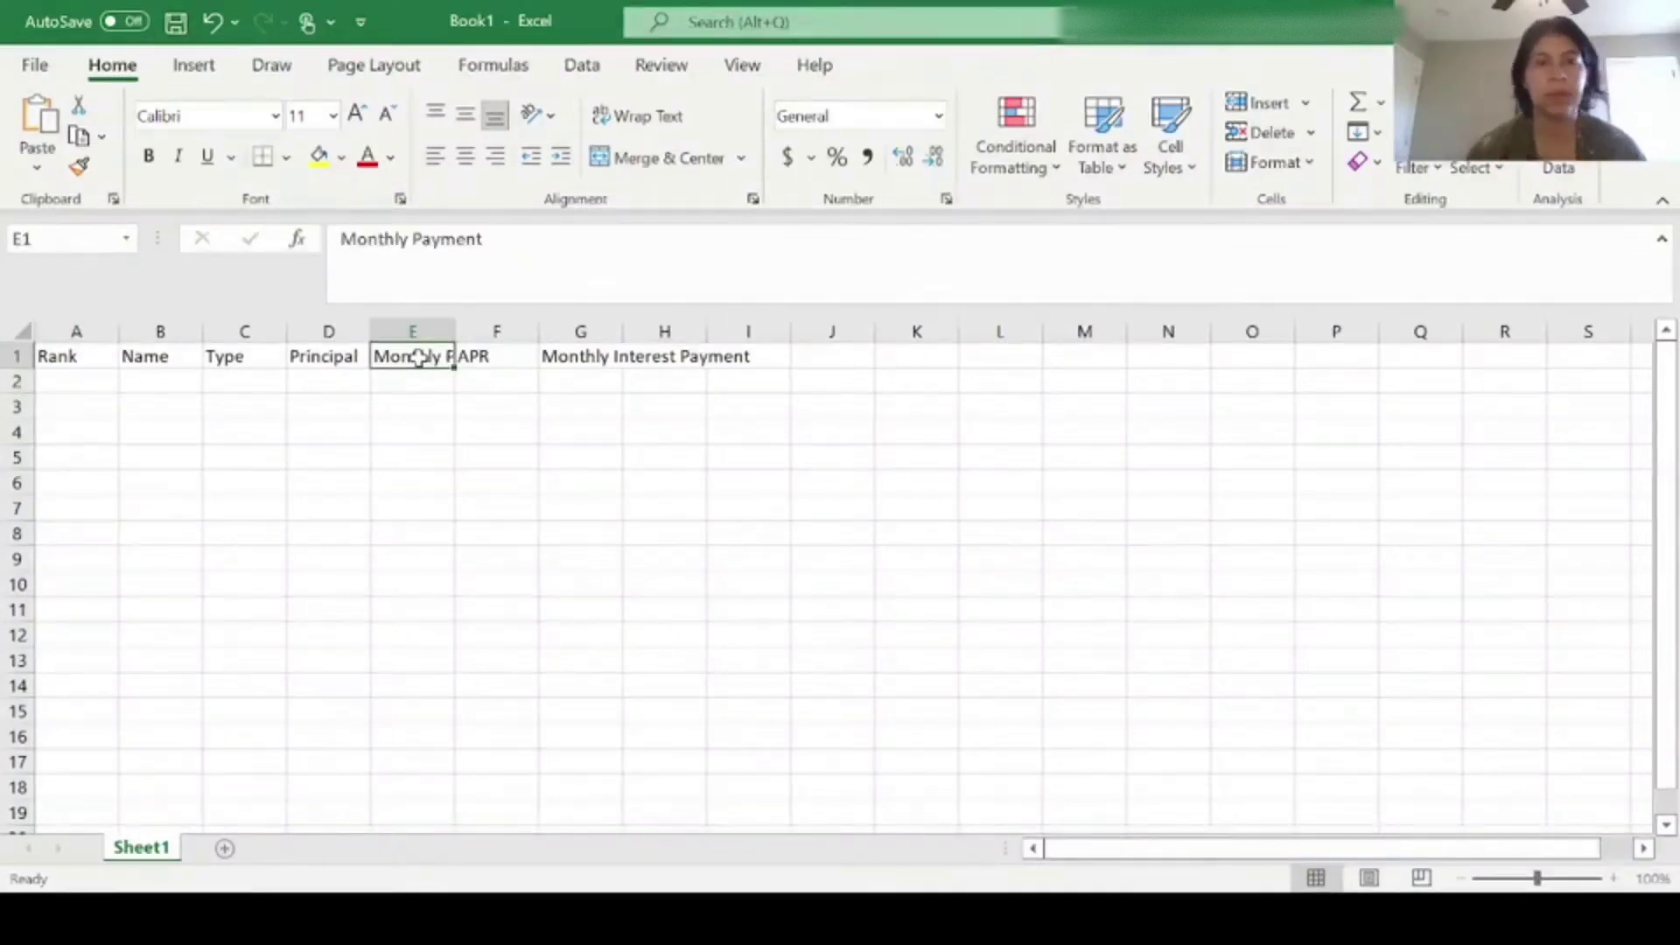
pyautogui.click(664, 124)
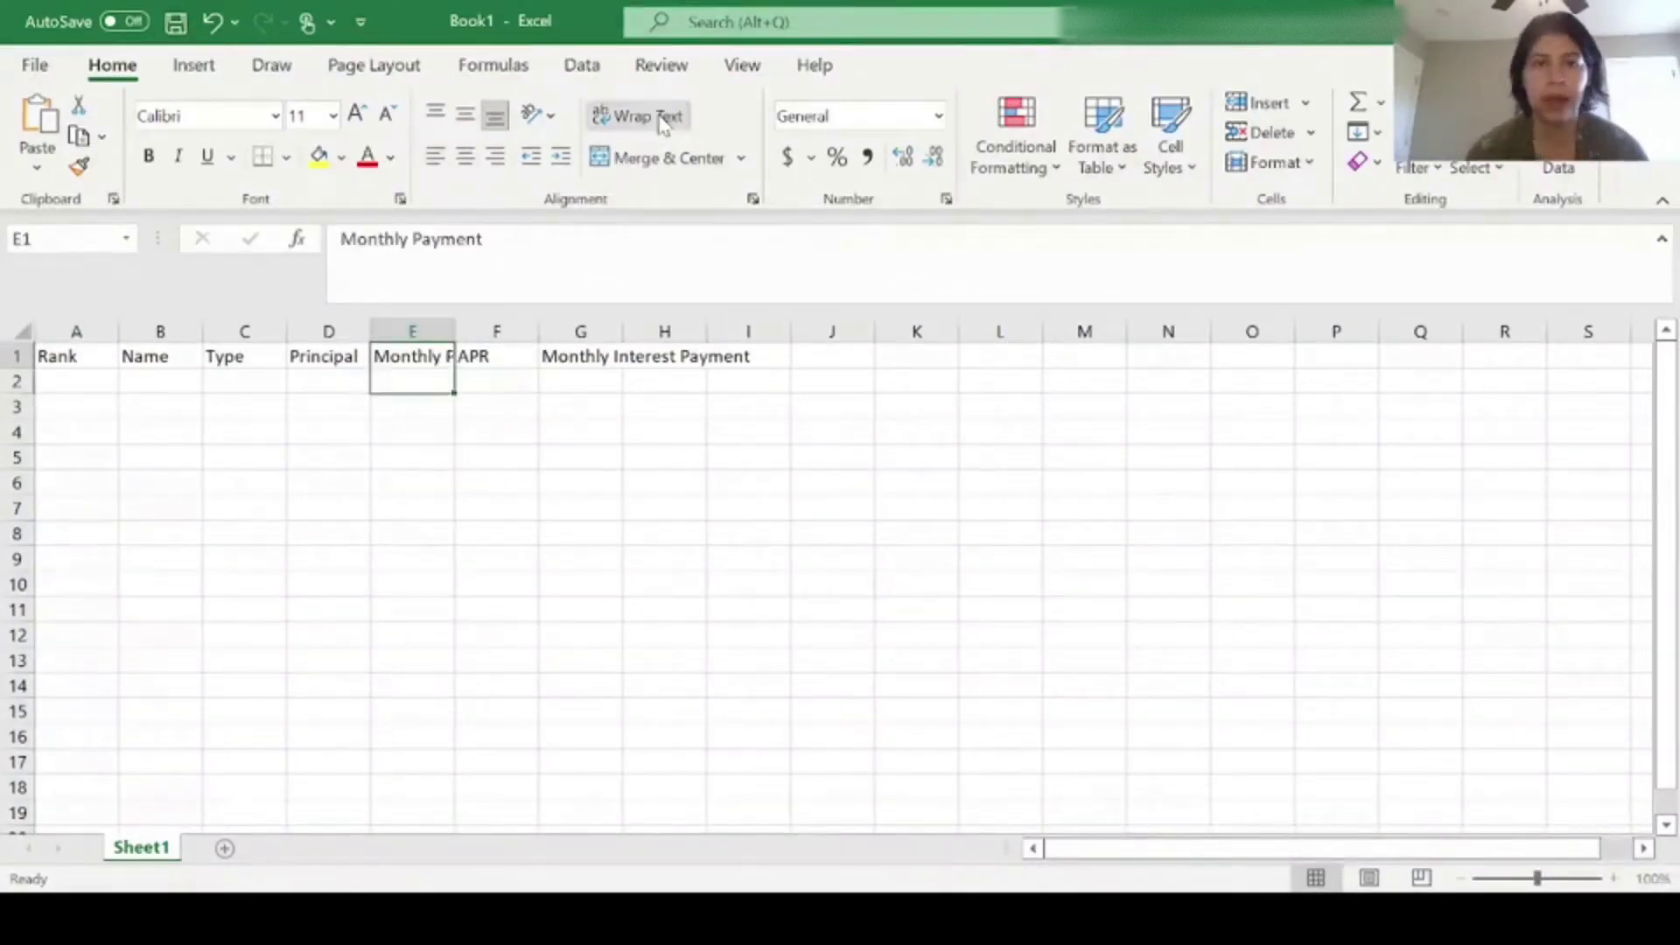
pyautogui.click(588, 376)
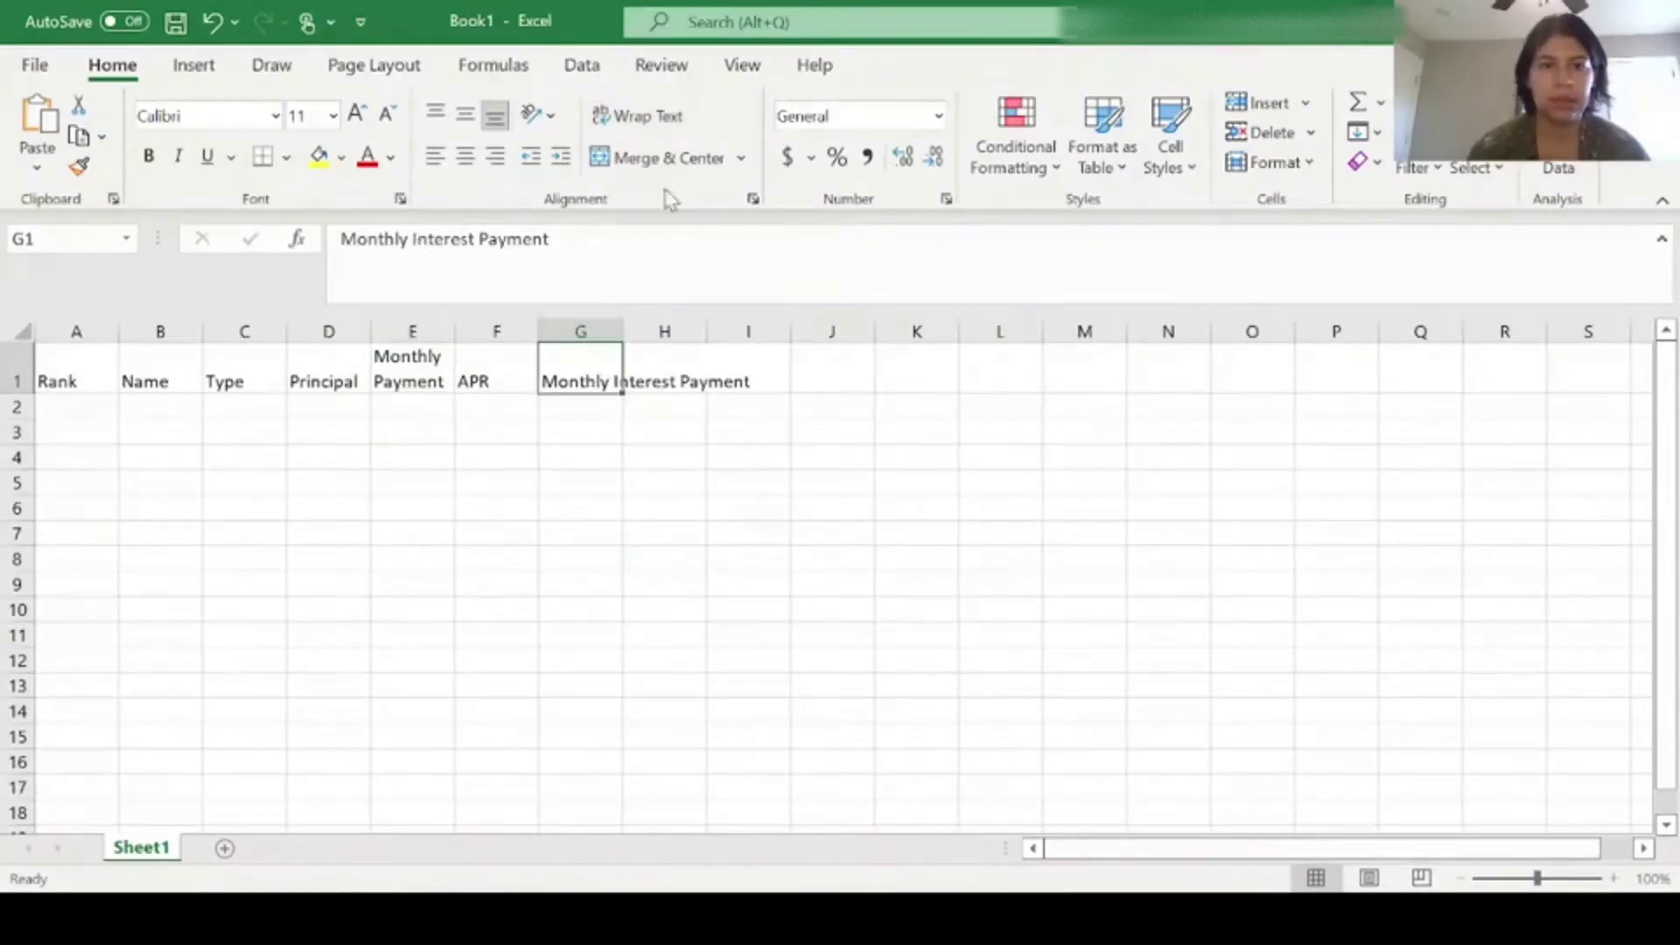
pyautogui.click(645, 118)
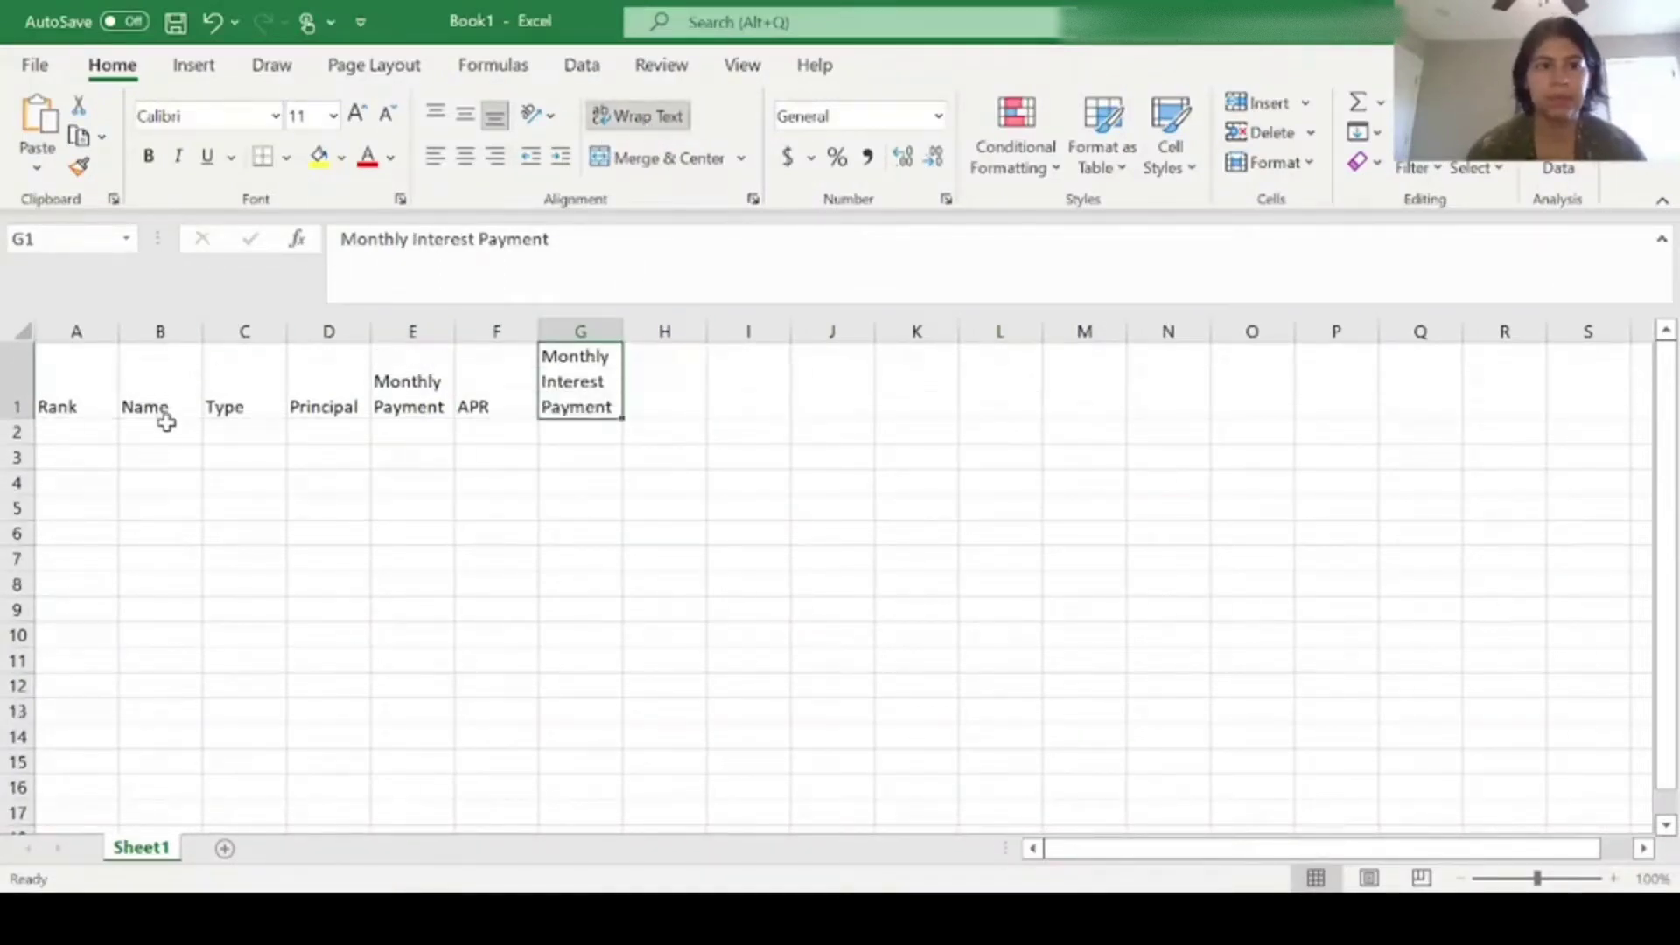
# Step: Widen columns B through E and column G, and add a bottom border under the heading cells A1:G1
pyautogui.moveTo(200, 330); pyautogui.dragTo(589, 337)
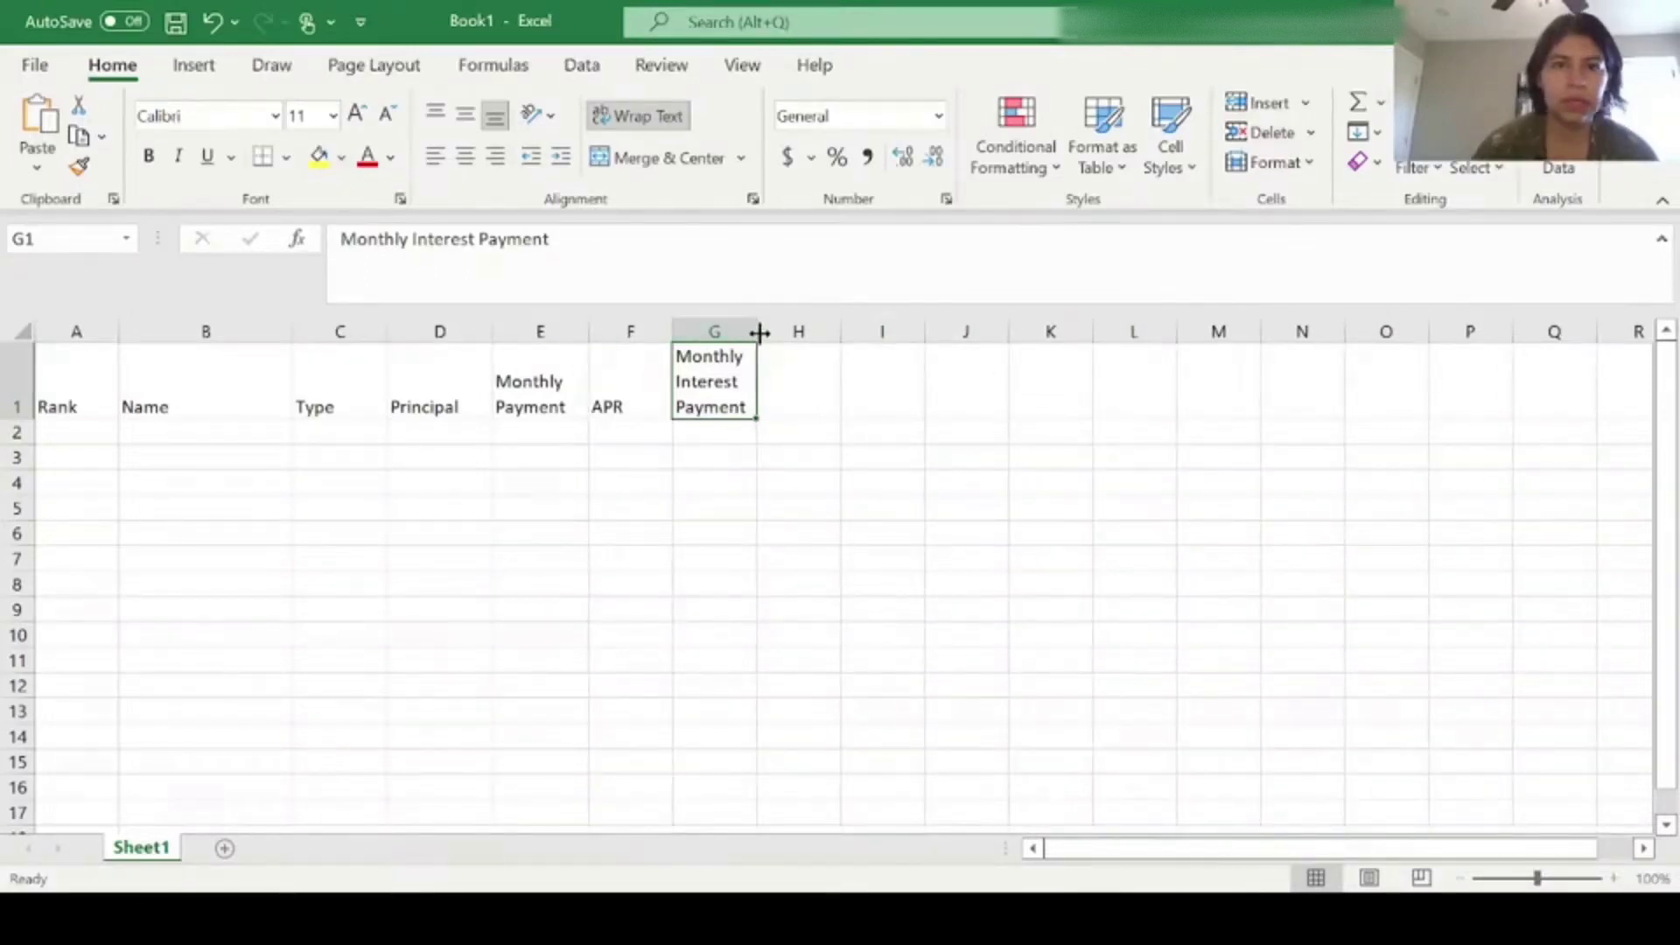
pyautogui.moveTo(757, 332); pyautogui.dragTo(770, 336)
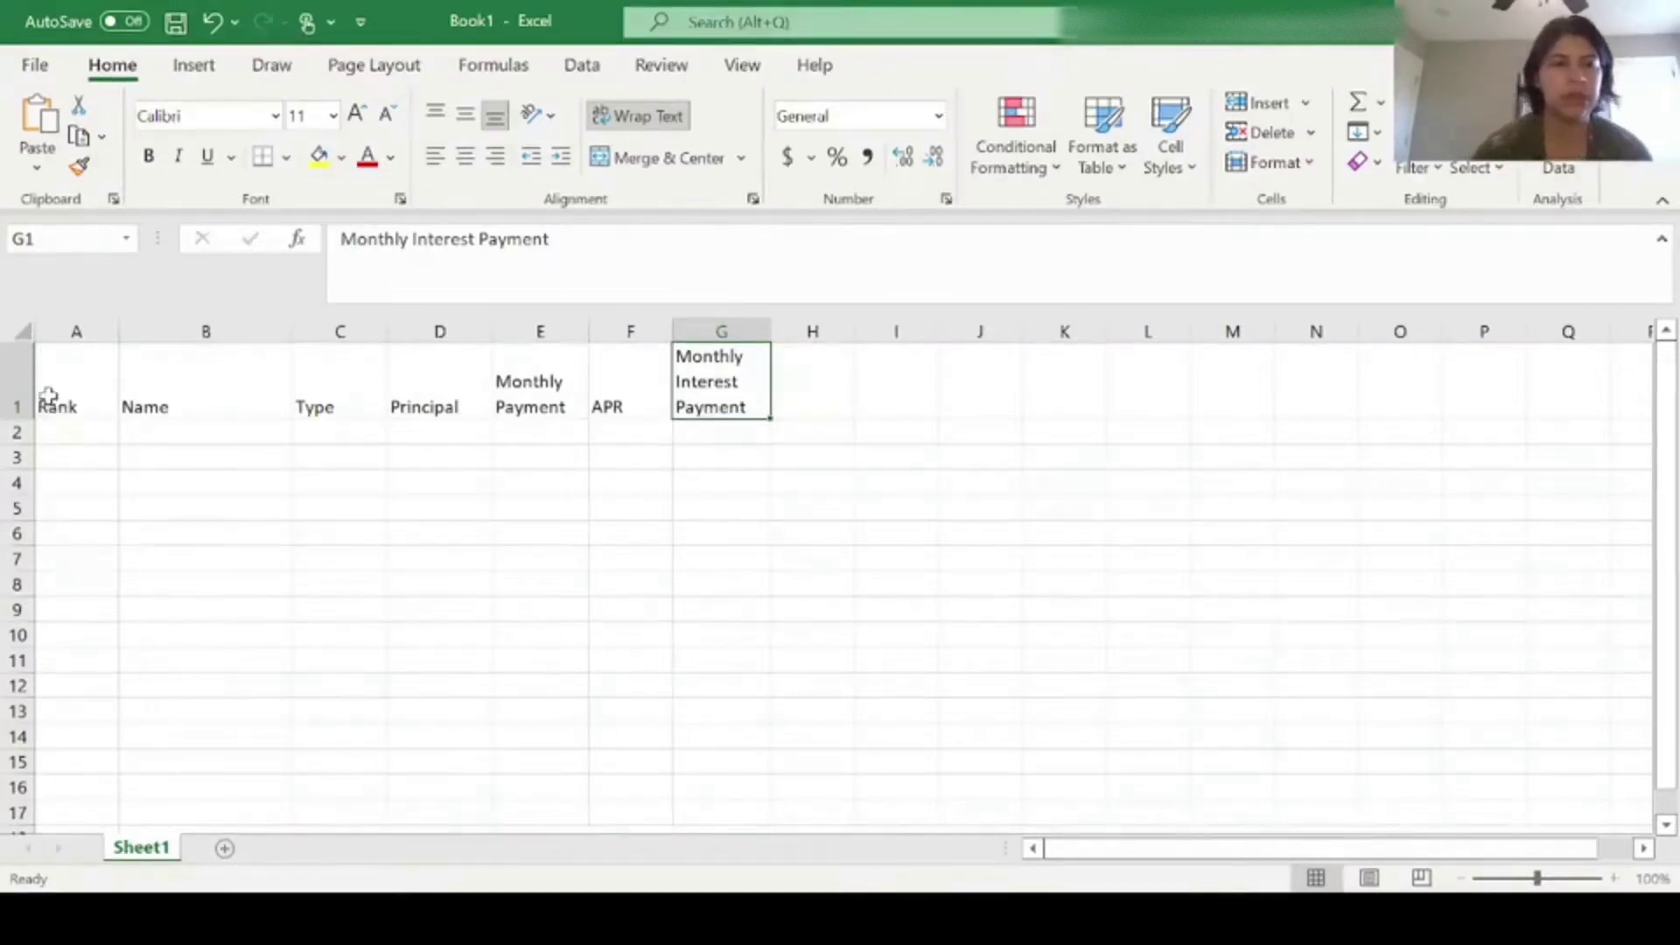
pyautogui.moveTo(51, 406); pyautogui.dragTo(694, 413)
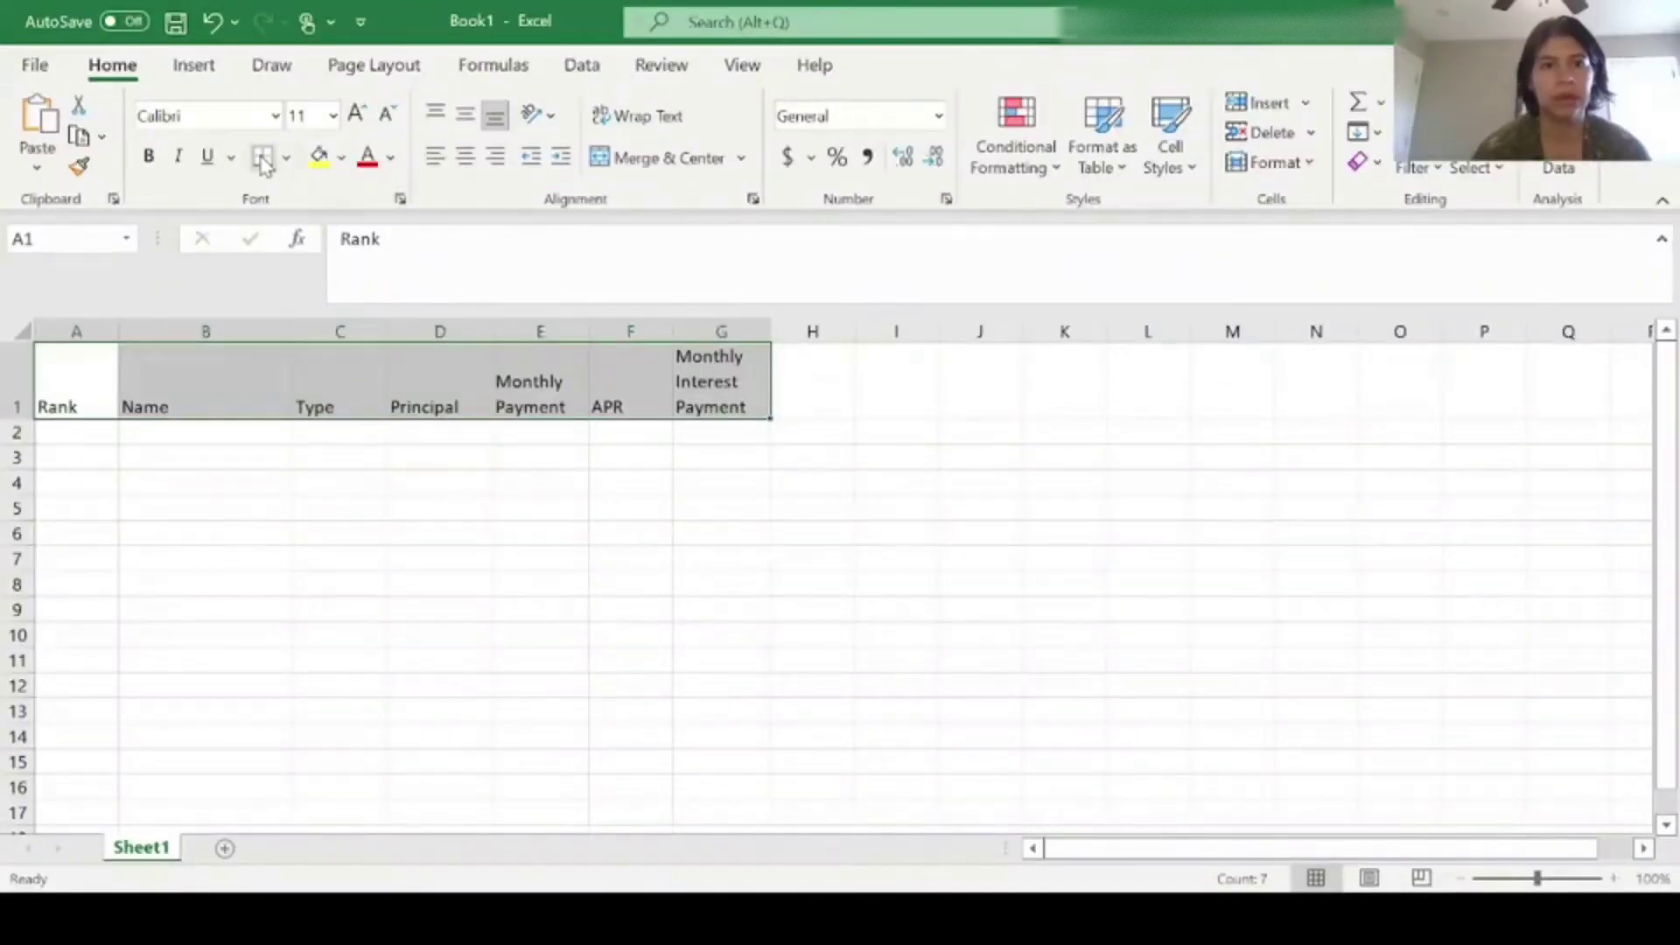
pyautogui.click(136, 478)
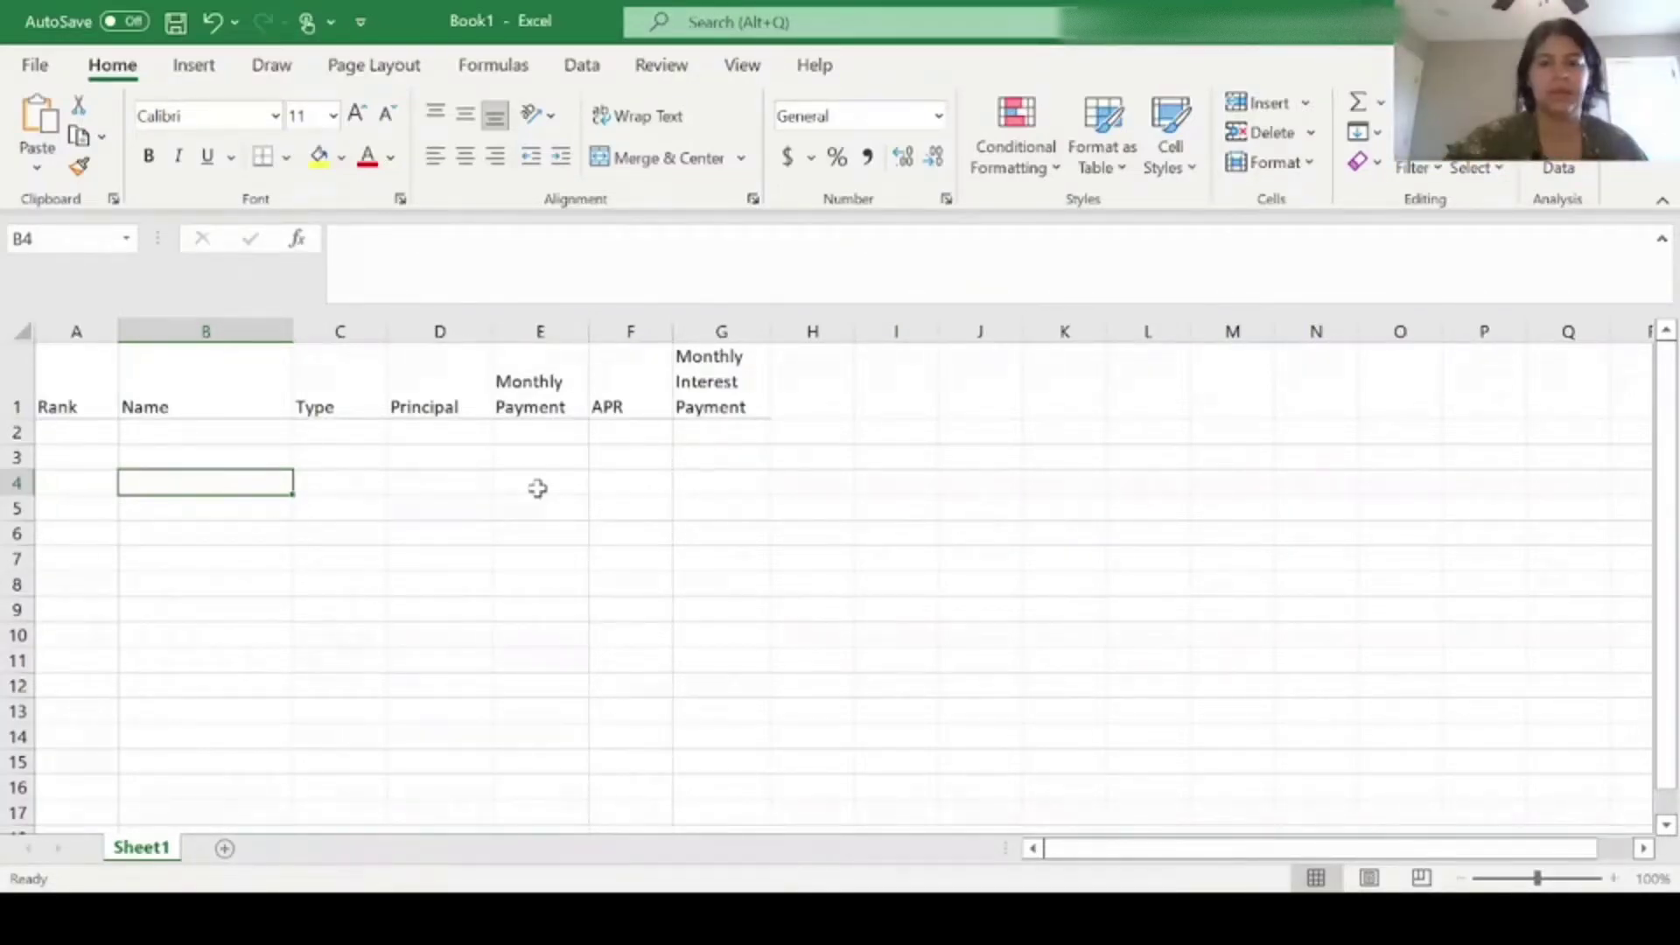
# Step: Fill row 2 with Upstart, type Personal Loan, principal 16301.74, monthly payment 405.79 and APR 8.03
pyautogui.click(242, 433)
pyautogui.write('Upstart')
pyautogui.press('Tab')
pyautogui.write('Personal Loan')
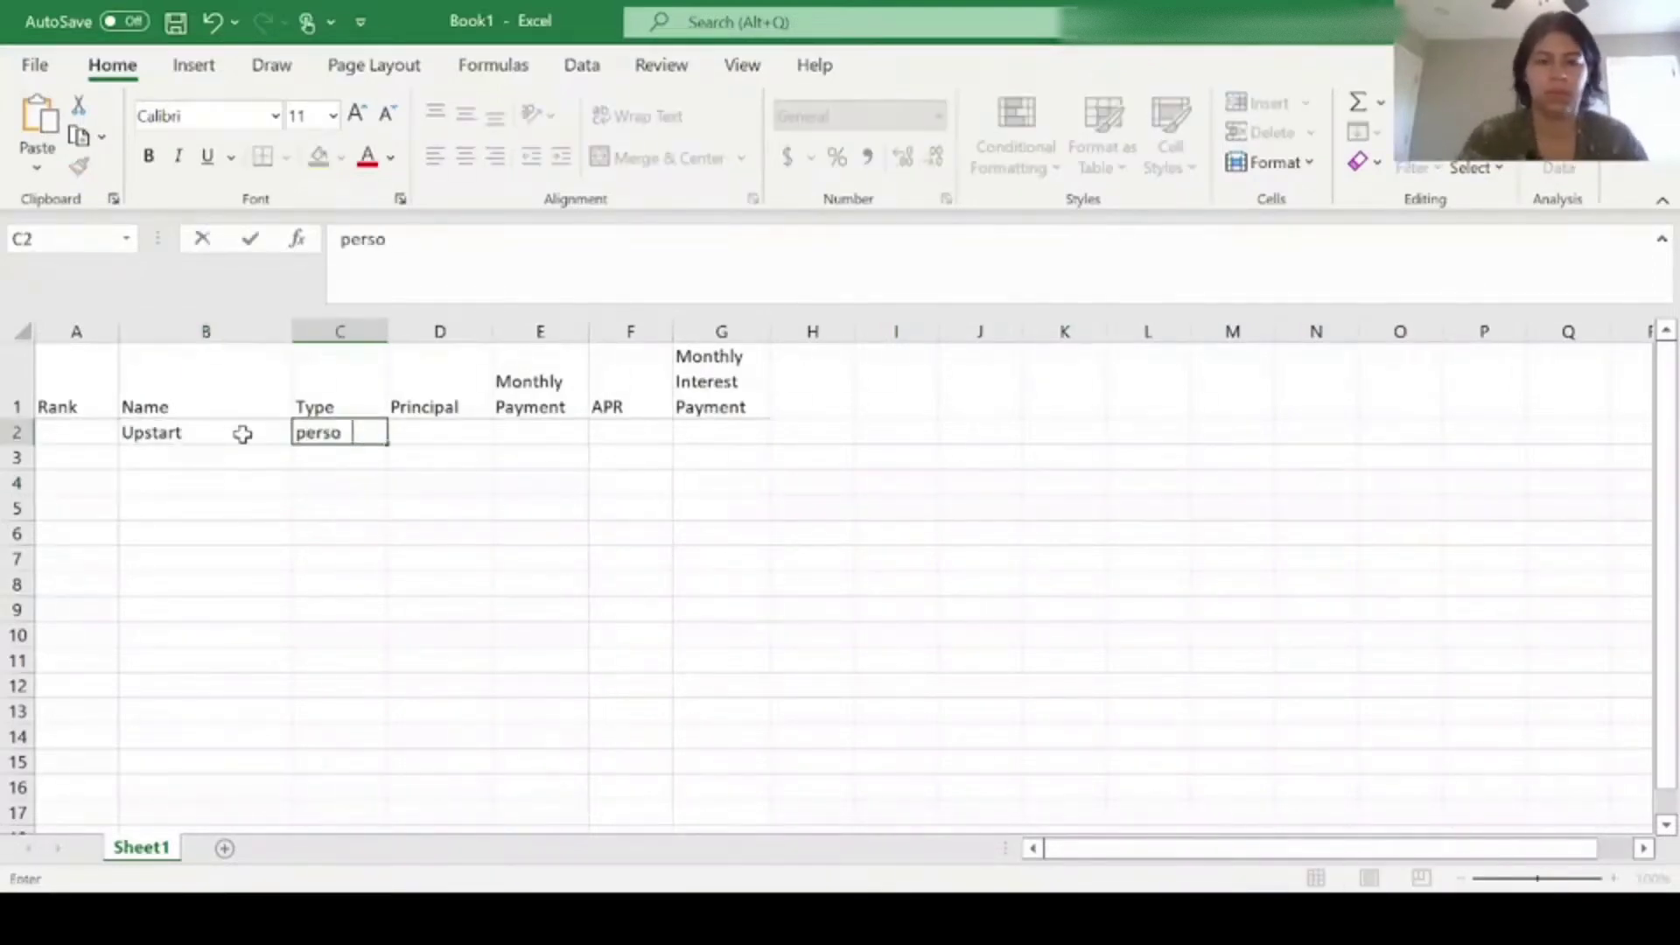
pyautogui.press('Tab')
pyautogui.write('16301.74')
pyautogui.press('Tab')
pyautogui.write('405.79')
pyautogui.press('Tab')
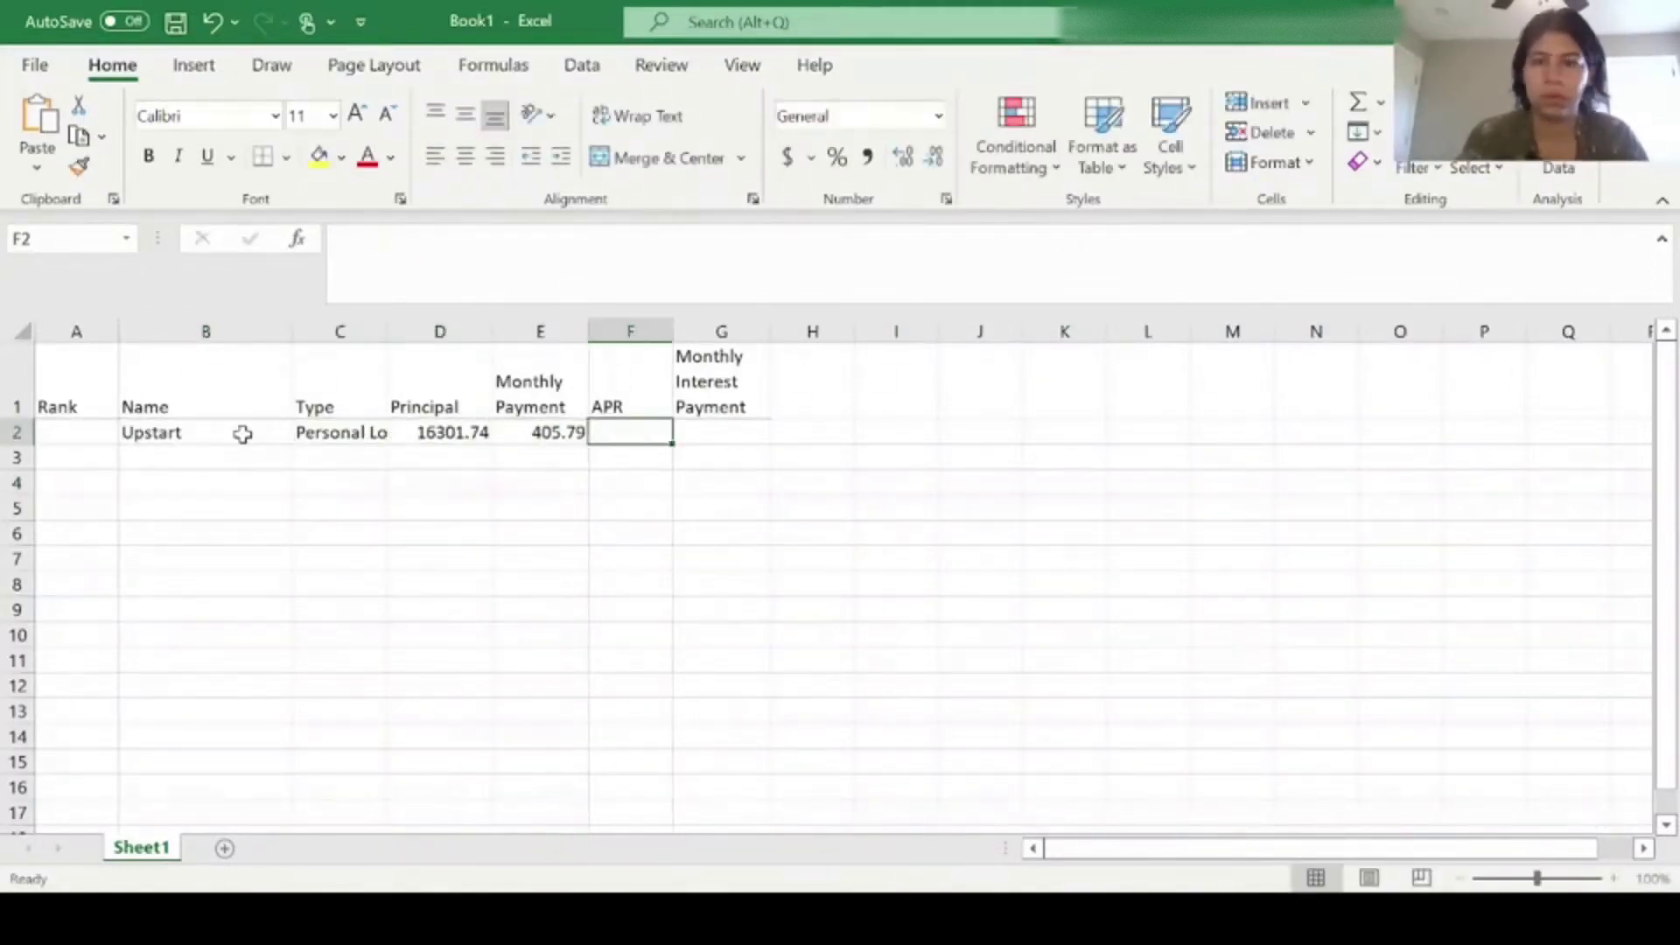
pyautogui.write('8.03')
pyautogui.press('Down')
# Step: List the debt names Discover, Bank Line of Credit and Motorcycle in cells B3 to B5
pyautogui.press('Down')
pyautogui.press('Left')
pyautogui.press('Left')
pyautogui.press('Left')
pyautogui.press('Left')
pyautogui.press('Up')
pyautogui.write('Discover')
pyautogui.press('Return')
pyautogui.write('Bank Line of Credit')
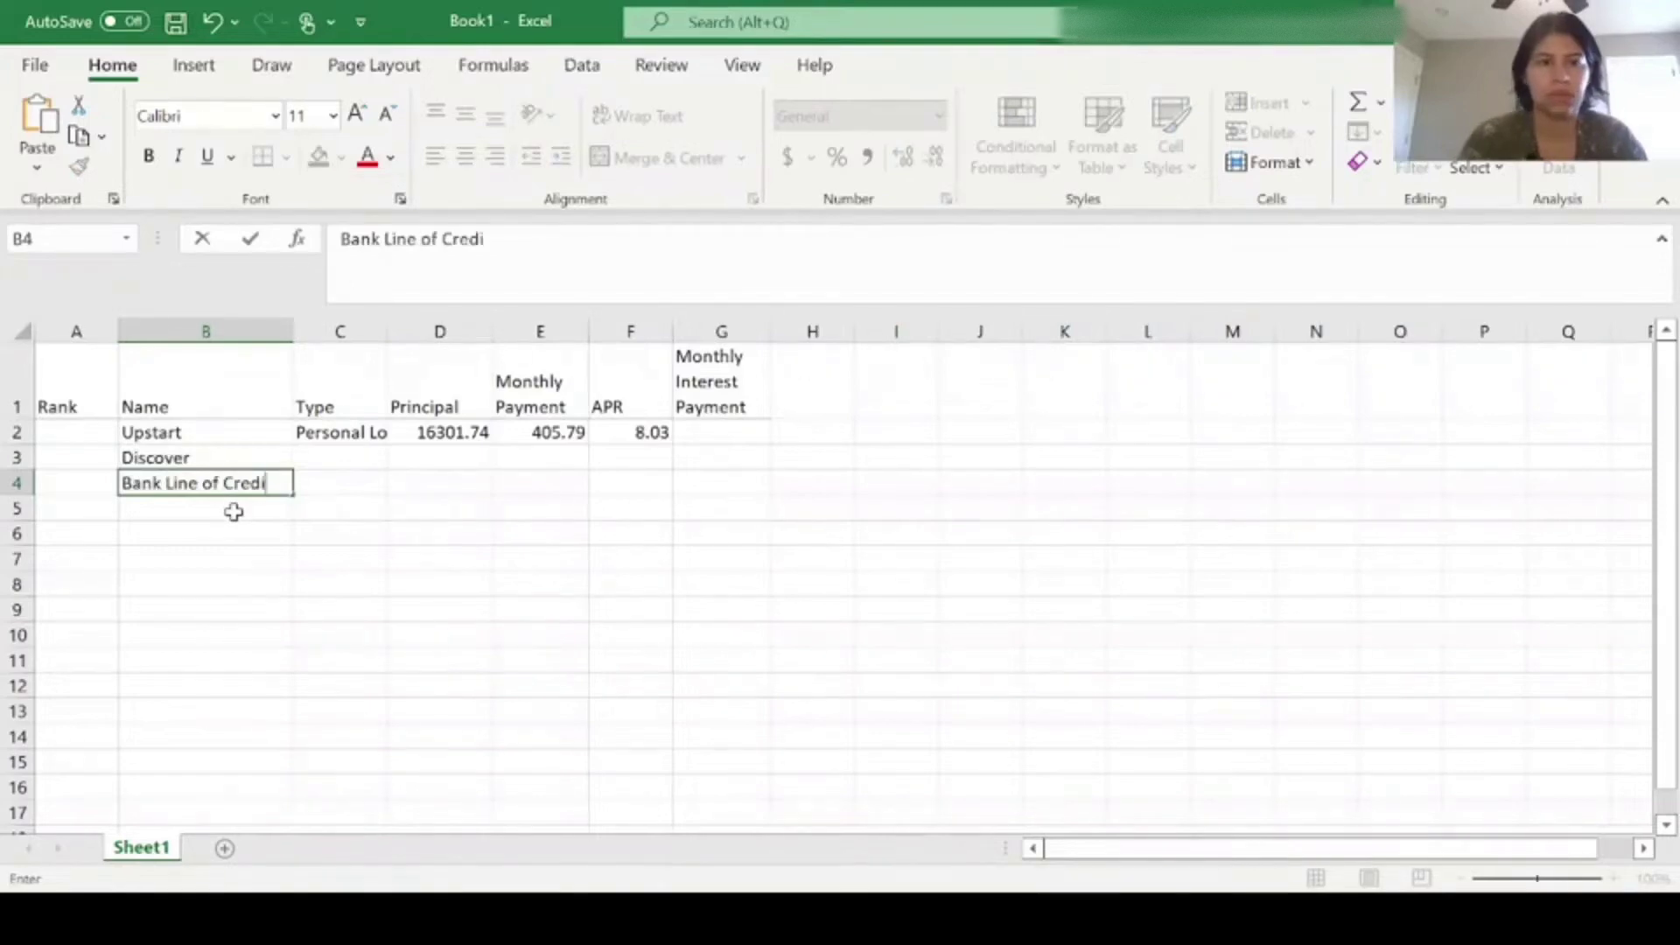
pyautogui.press('Return')
pyautogui.write('Motorcycle')
pyautogui.press('Return')
# Step: Add the debt names Student Loan 1 and Student Loan 2 in cells B6 and B7
pyautogui.write('Student laon 1')
pyautogui.press('BackSpace')
pyautogui.press('BackSpace')
pyautogui.press('BackSpace')
pyautogui.press('BackSpace')
pyautogui.press('BackSpace')
pyautogui.press('BackSpace')
pyautogui.press('BackSpace')
pyautogui.press('BackSpace')
pyautogui.press('BackSpace')
pyautogui.press('BackSpace')
pyautogui.write('ent Loan 1')
pyautogui.press('Return')
pyautogui.write('Student Loan 2')
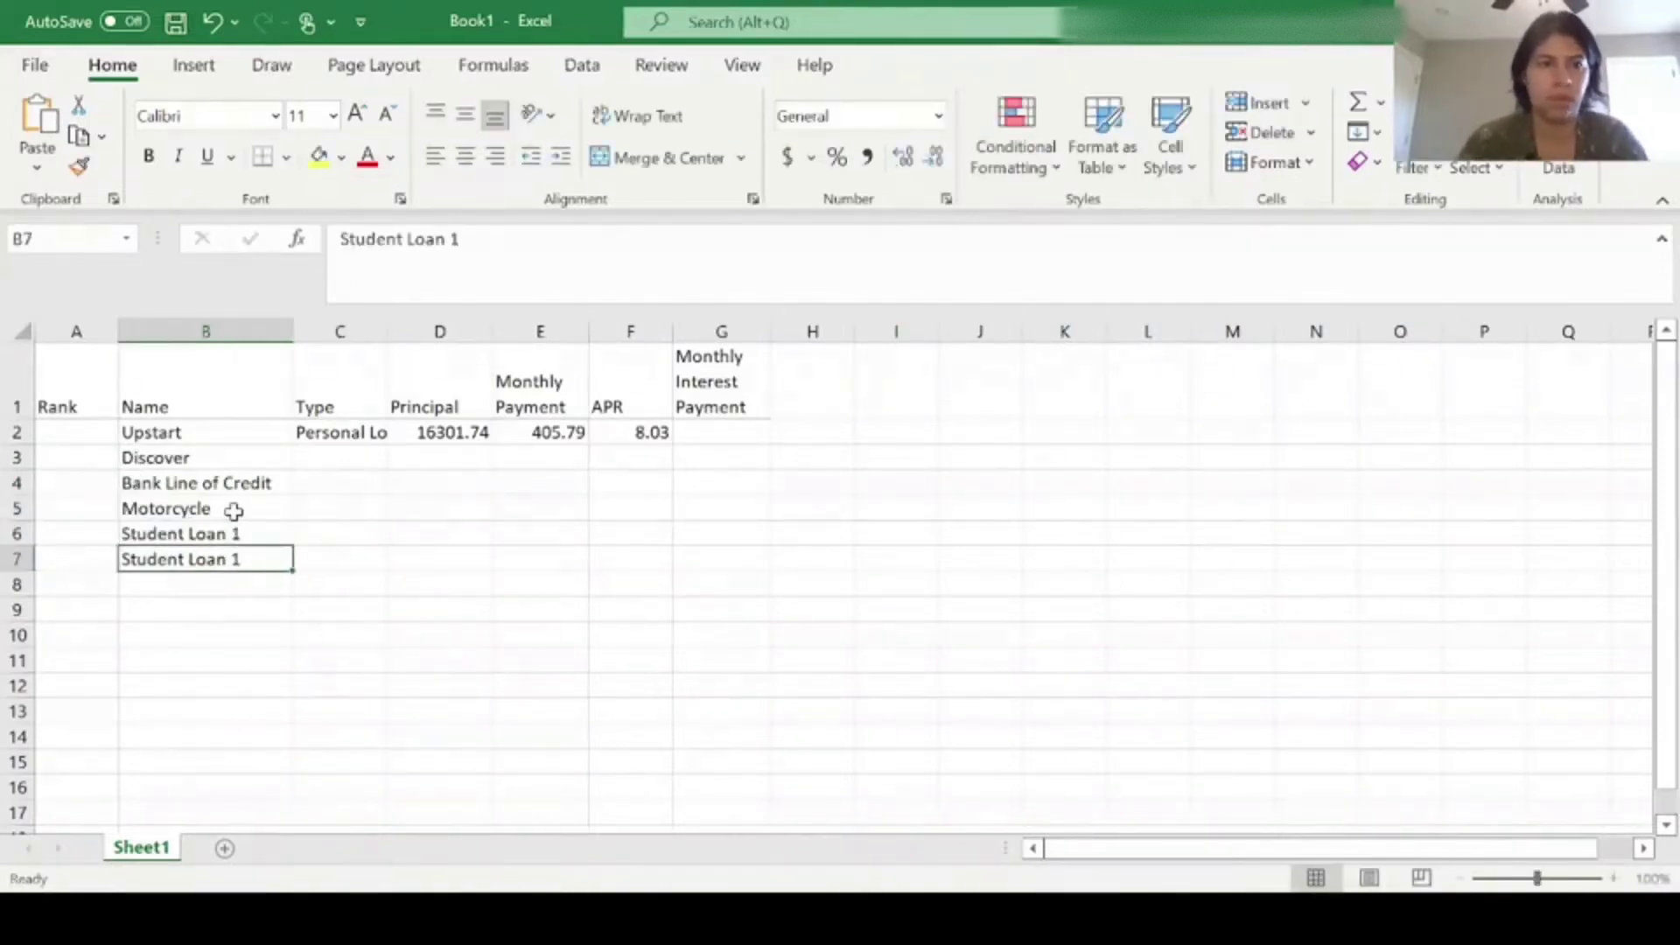
pyautogui.press('Return')
# Step: Add the debt names Student Loan 3 and Student Loan 4 in cells B8 and B9
pyautogui.write('Student Loan 3')
pyautogui.press('Return')
pyautogui.write('Student l')
pyautogui.press('BackSpace')
pyautogui.write('Loan 4')
pyautogui.press('Return')
# Step: Complete the name list with ER Bill, Chase and Scratchpay in cells B10 to B12
pyautogui.write('ER Bill')
pyautogui.press('Return')
pyautogui.write('Chase')
pyautogui.press('Return')
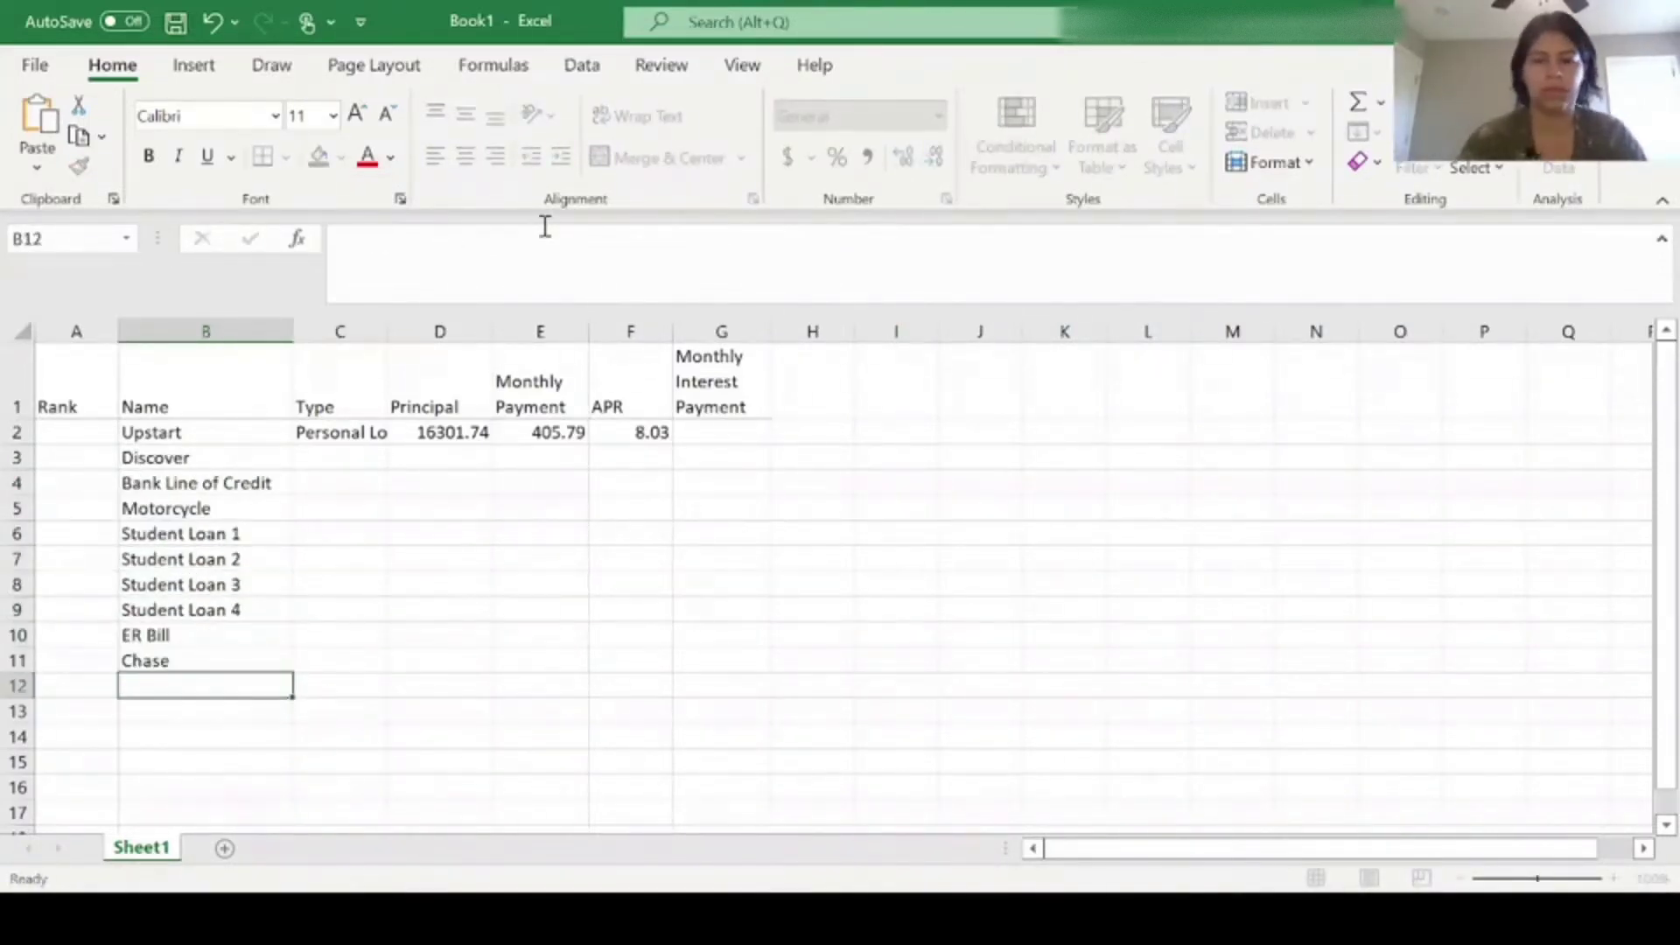
pyautogui.write('Scratchpay')
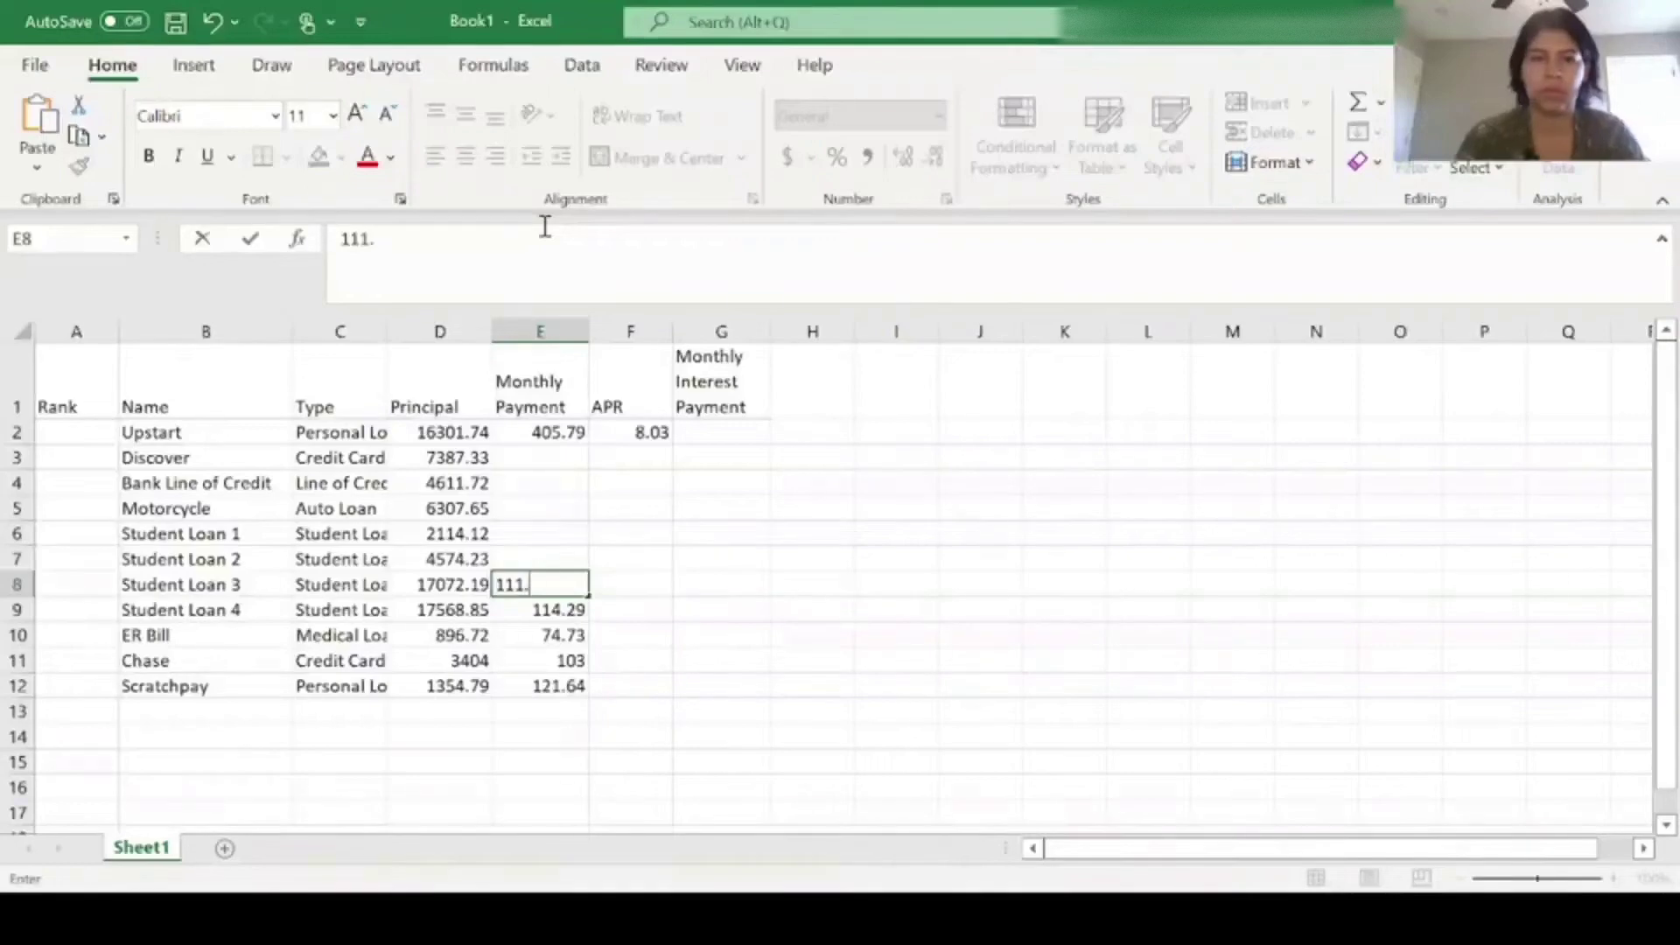
# Step: Enter the monthly payments 111.06 for Student Loan 3, 50 for Student Loan 2 and 14.53 for Student Loan 1
pyautogui.write('06')
pyautogui.hotkey('shift', 'Return')
pyautogui.write('50')
pyautogui.hotkey('shift', 'Return')
pyautogui.write('14.53')
pyautogui.hotkey('shift', 'Return')
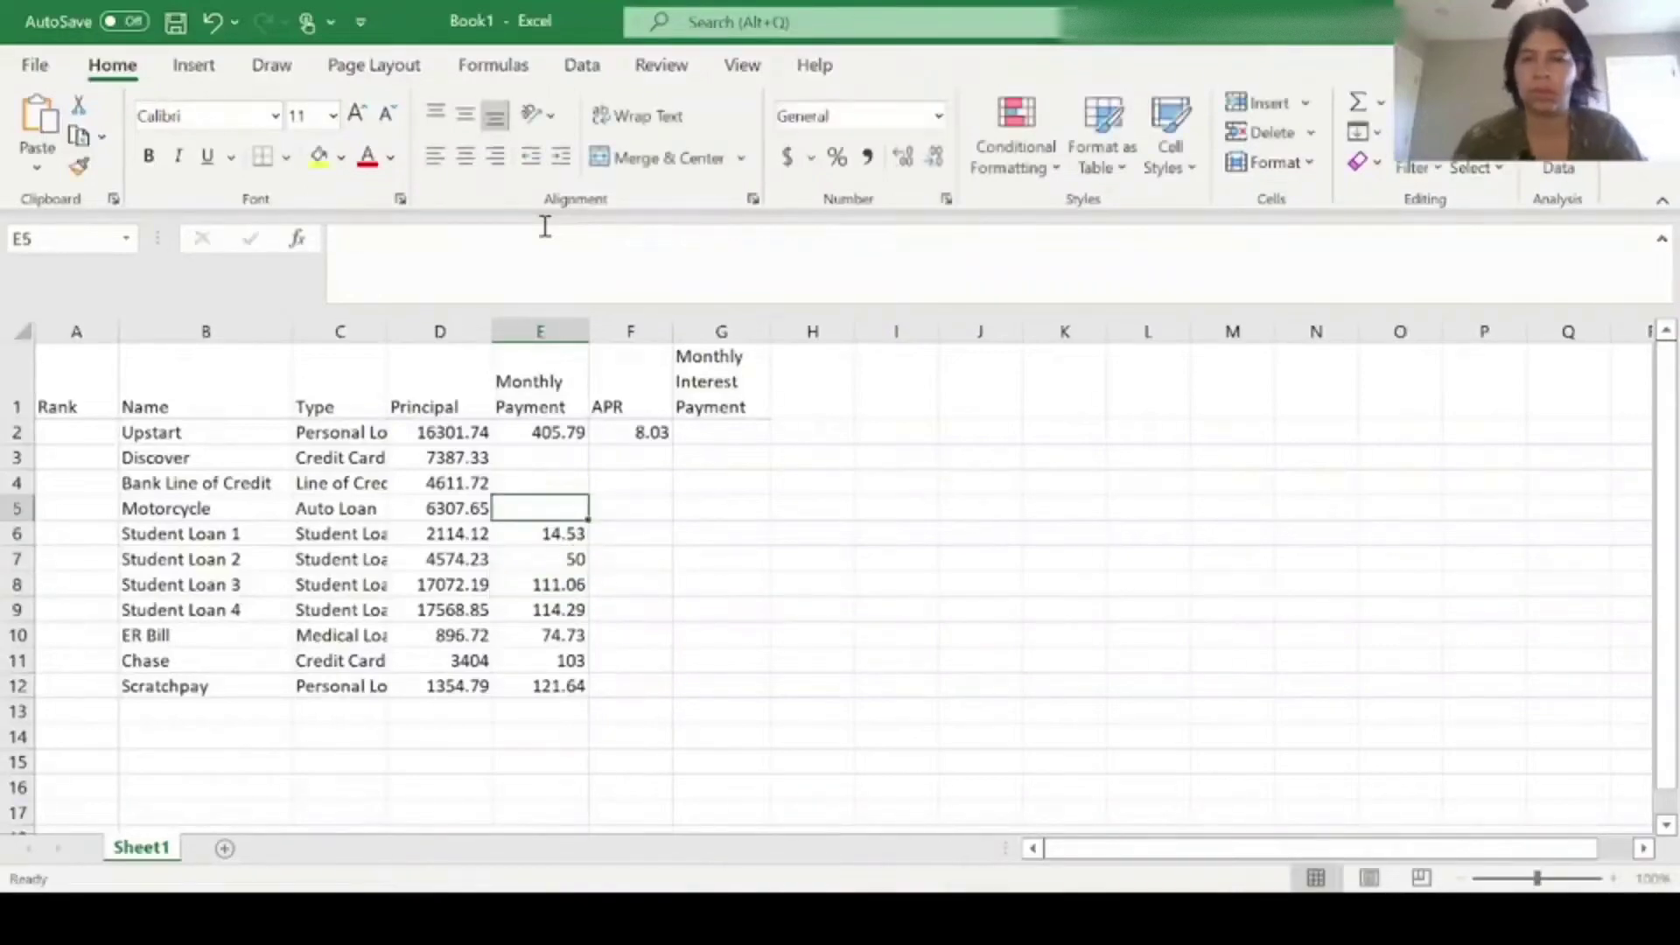
# Step: Enter the monthly payments 155.24 for Motorcycle, 263.52 for Bank Line of Credit and 369.37 for Discover
pyautogui.write('263')
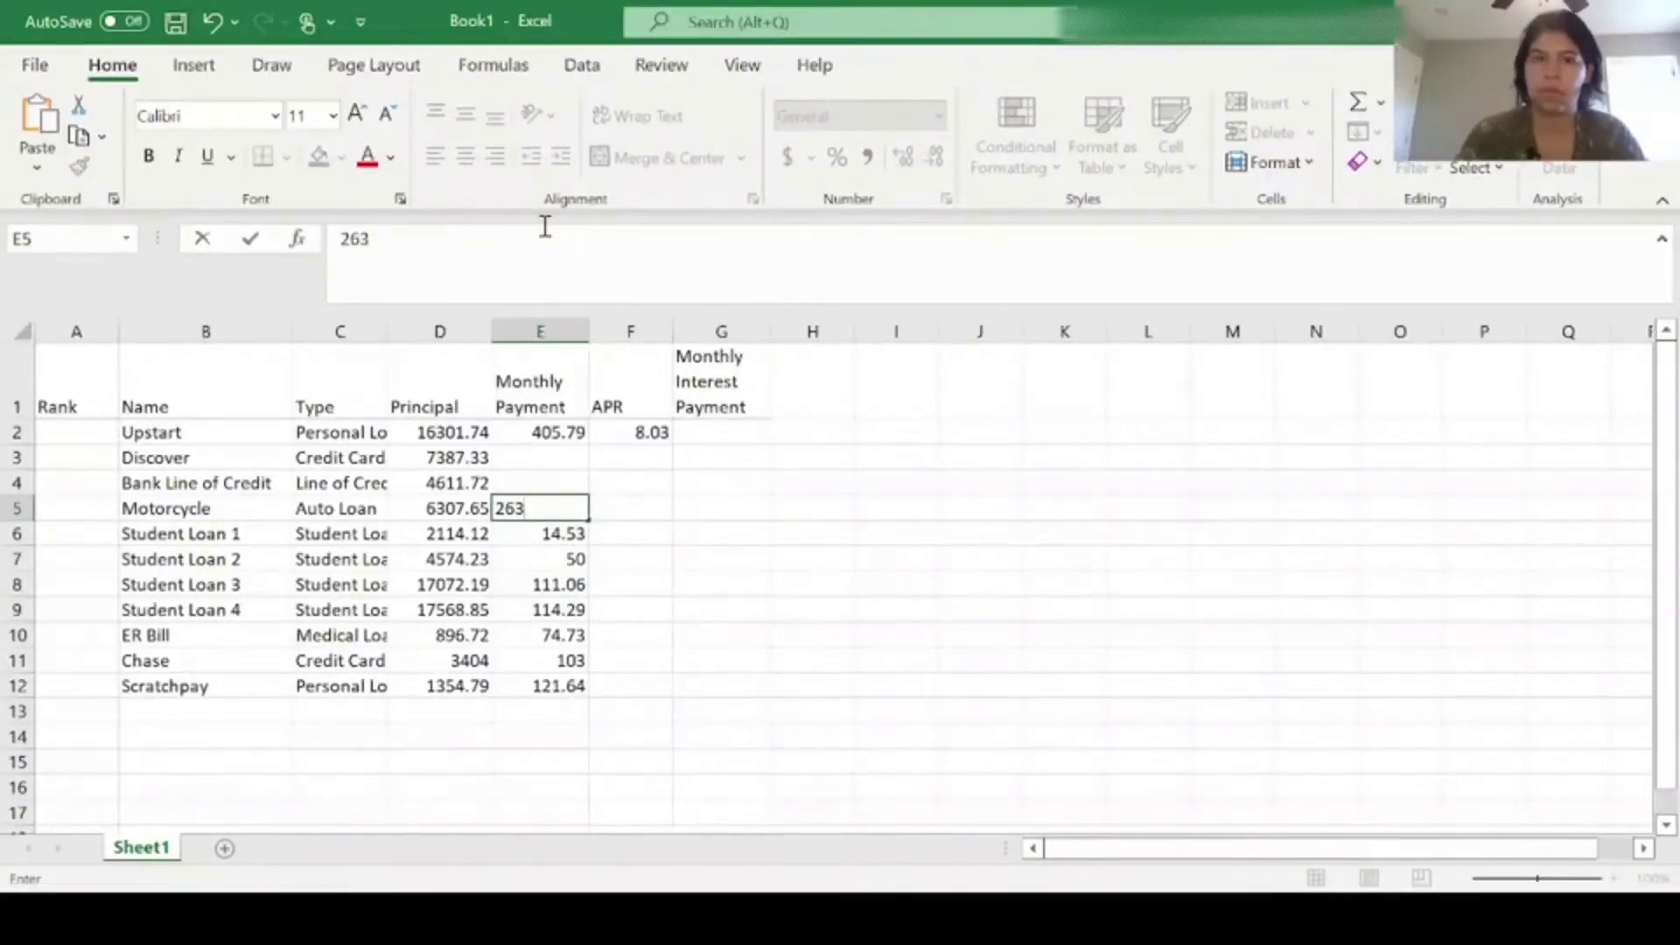
pyautogui.press('BackSpace')
pyautogui.press('BackSpace')
pyautogui.press('BackSpace')
pyautogui.write('155.24')
pyautogui.press('Up')
pyautogui.write('263.52')
pyautogui.press('Up')
pyautogui.write('369.37')
pyautogui.press('Right')
# Step: Fill the APR cells F3 to F12 with 12.99, 9.49, 7.59, 6.6, 4.29, 6, 6, 0, 16.9 and 13.99
pyautogui.write('12.99')
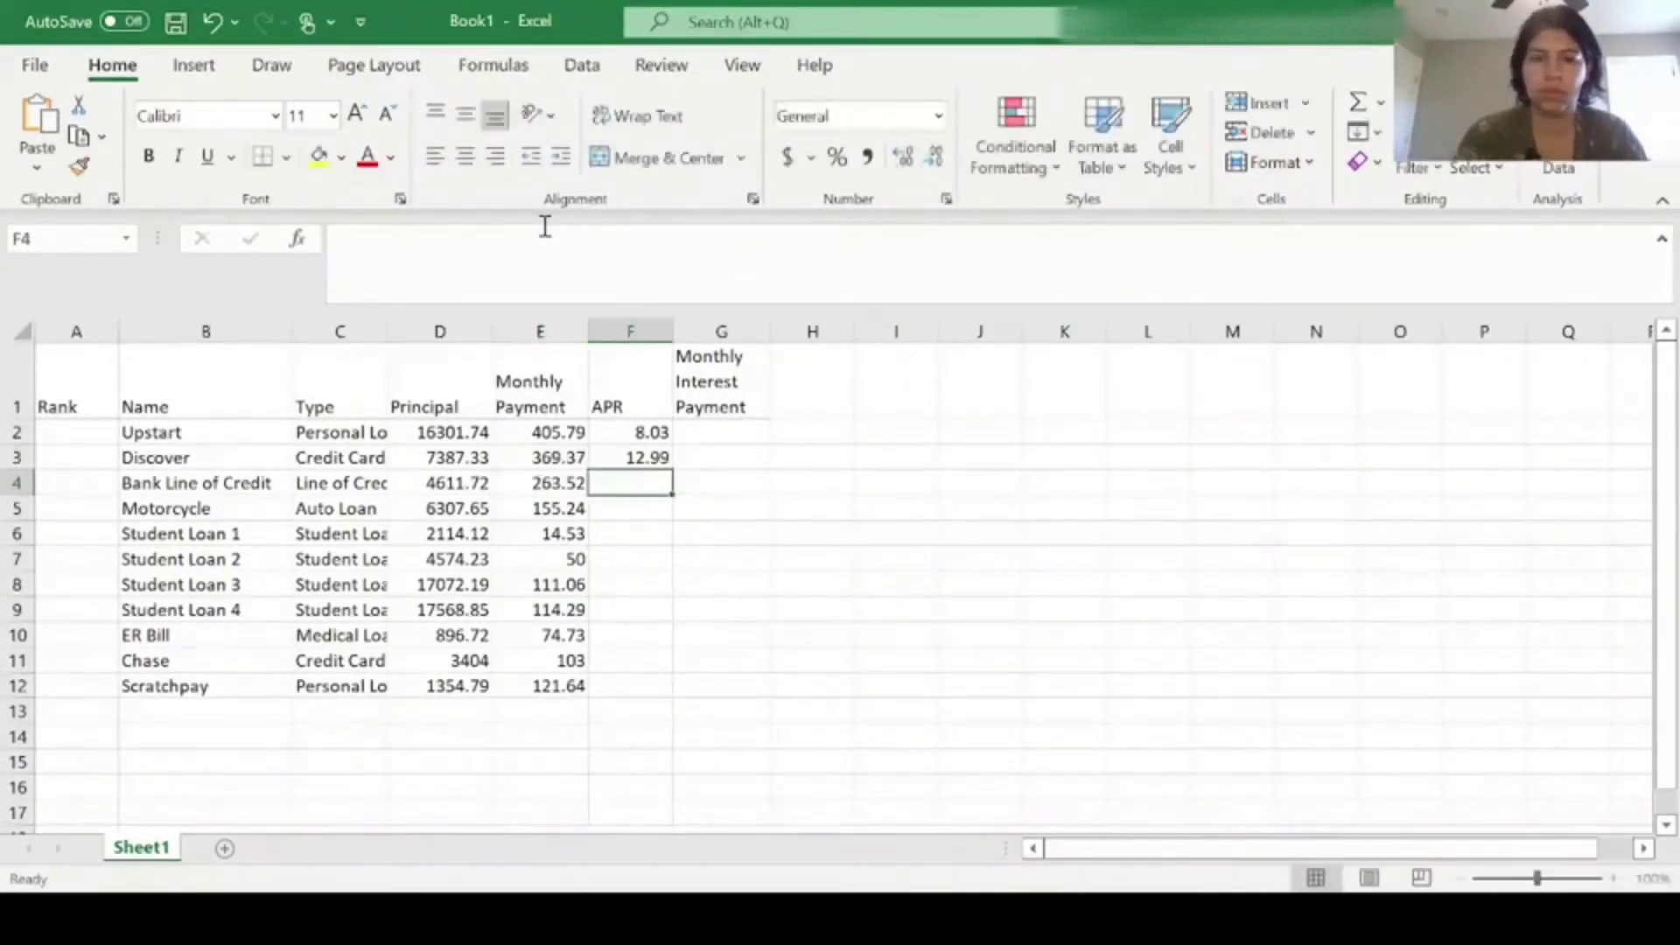
pyautogui.write('9.49 7.59 6.6 4.29 6.0 6 0')
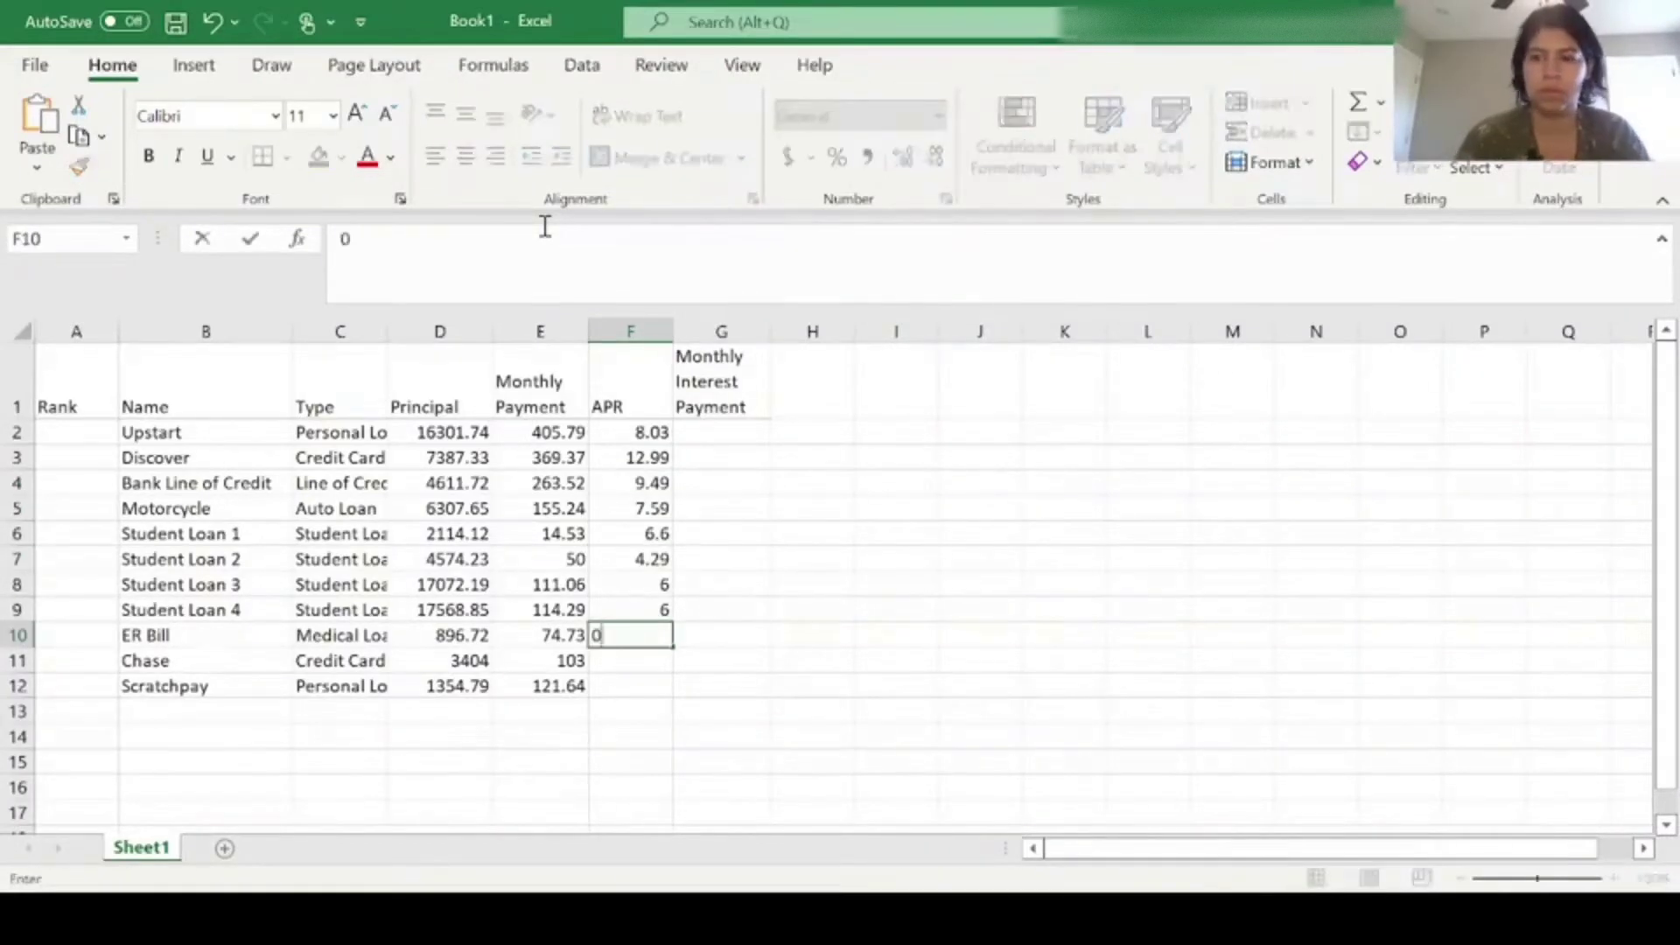
pyautogui.press('Return')
pyautogui.write('16.9')
pyautogui.press('Return')
pyautogui.write('13.99')
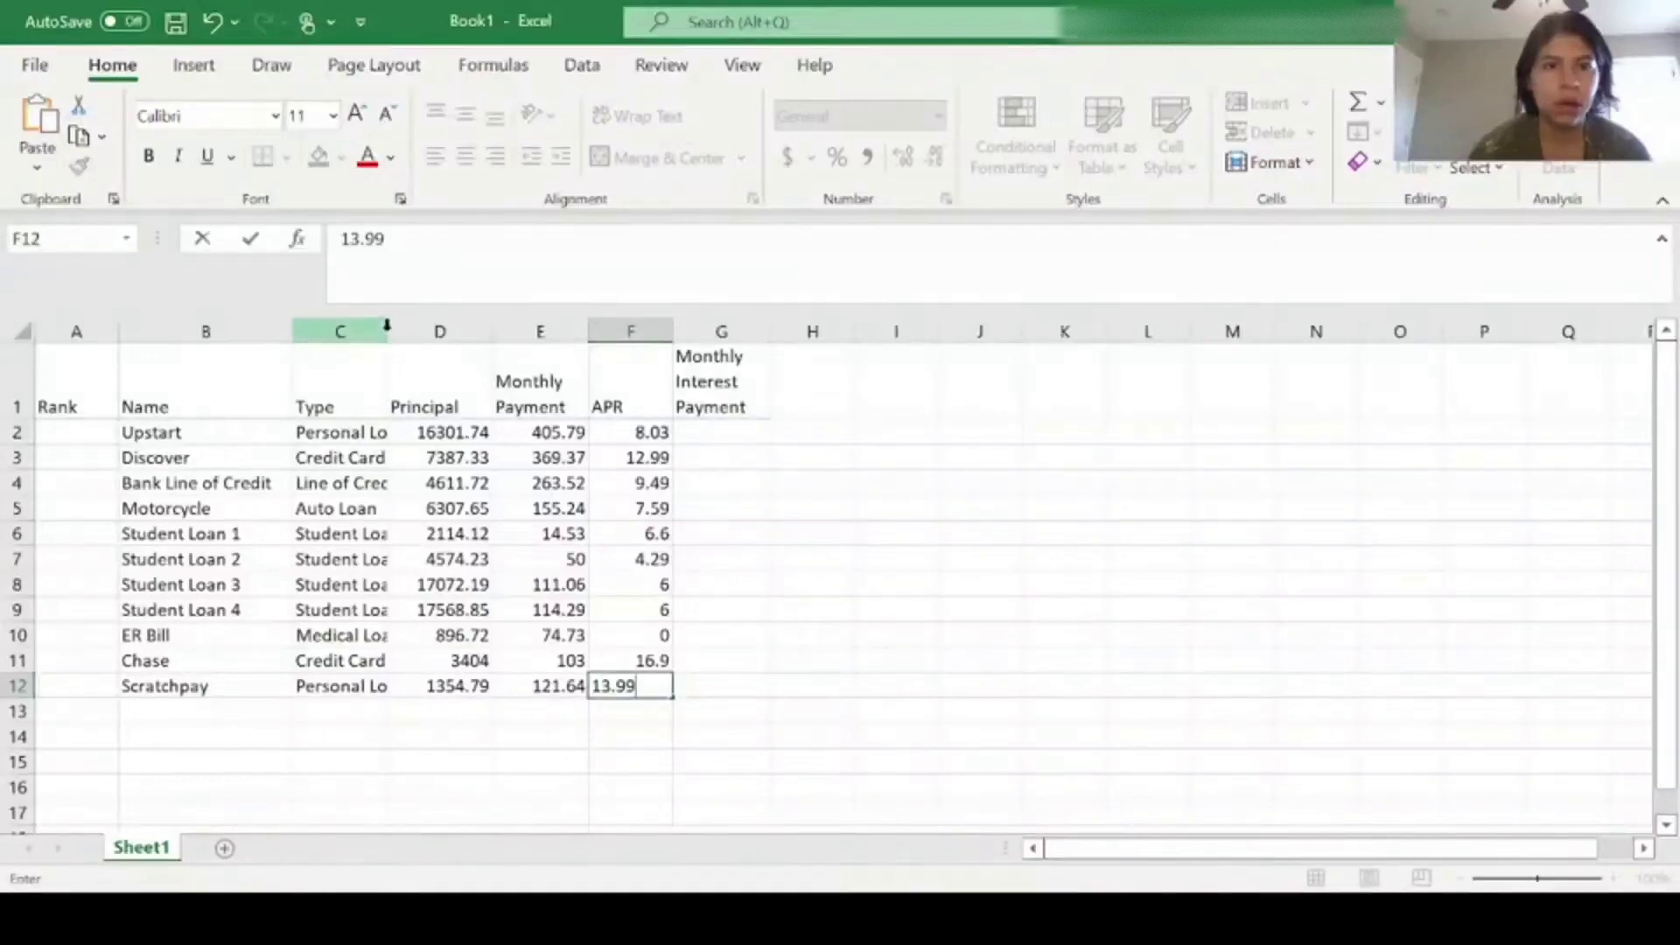
# Step: Widen the Type and Principal columns and apply the Accounting number format to the principal amounts in D2:D12
pyautogui.moveTo(385, 330); pyautogui.dragTo(422, 337)
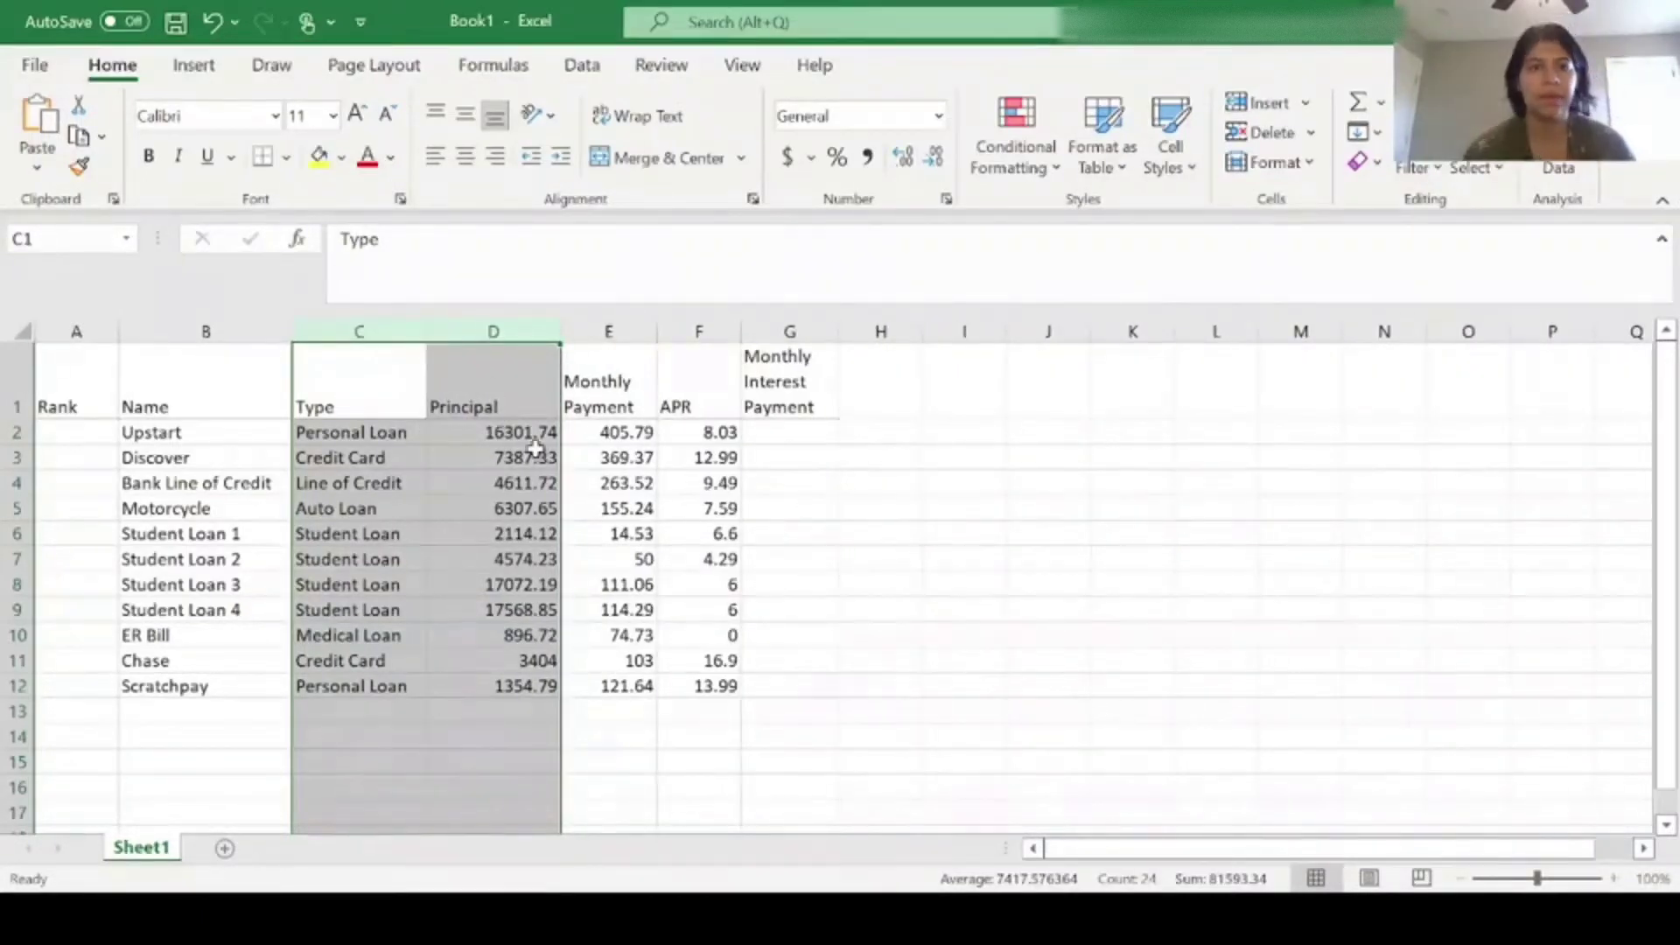
pyautogui.click(545, 451)
pyautogui.moveTo(536, 435); pyautogui.dragTo(540, 681)
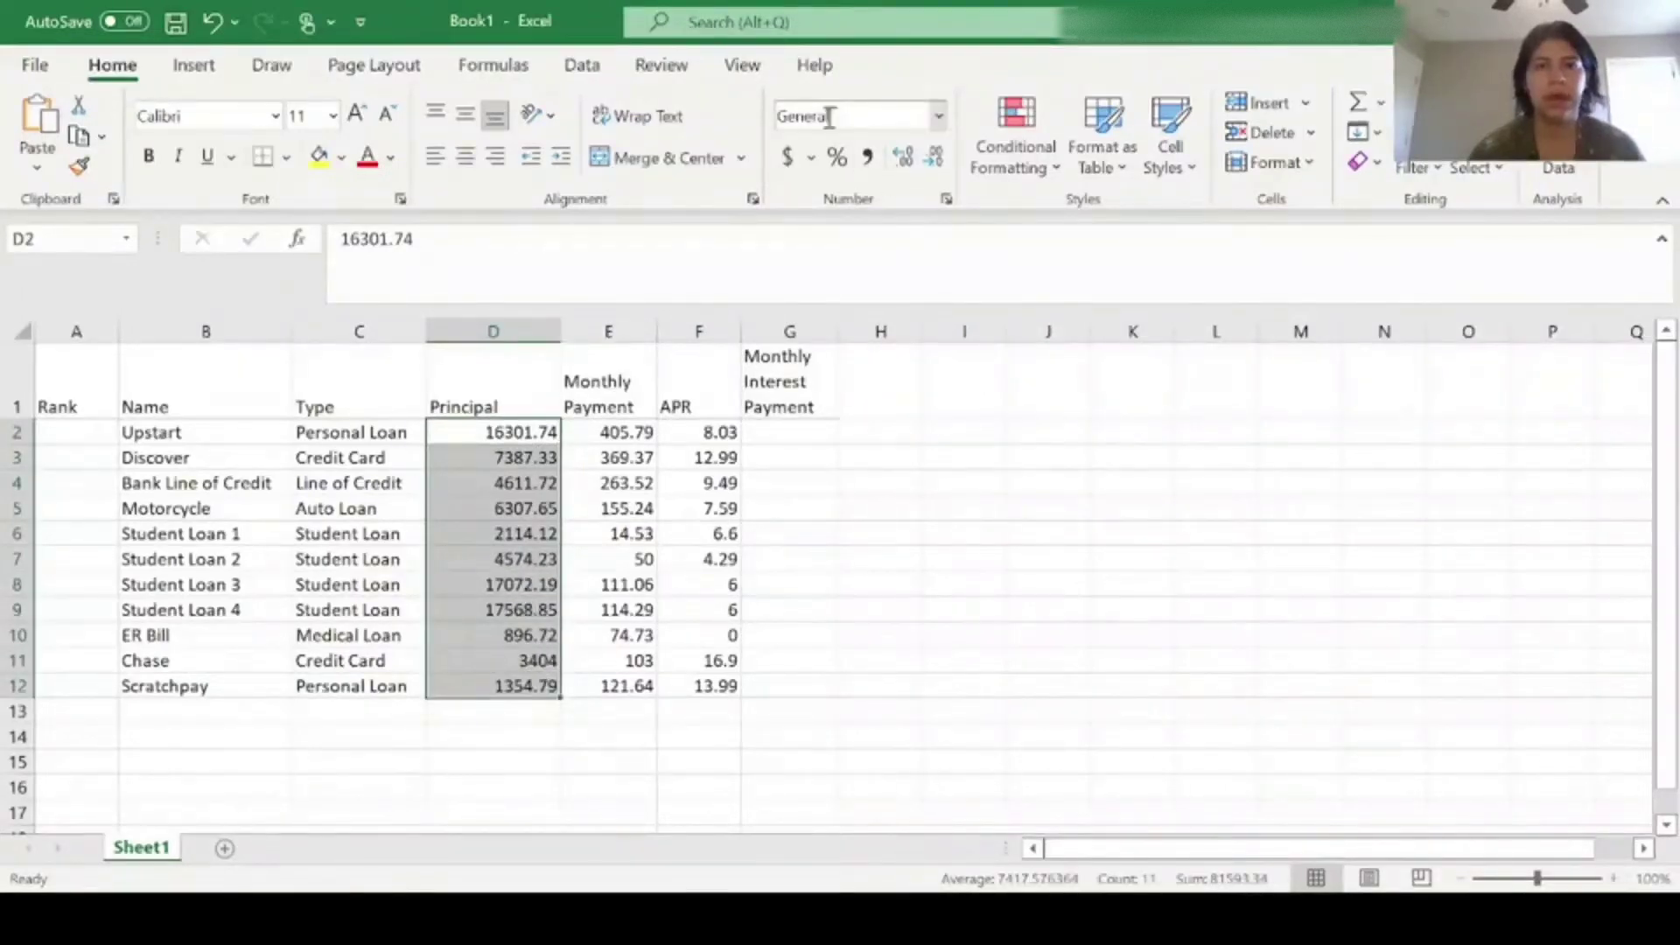
pyautogui.click(788, 159)
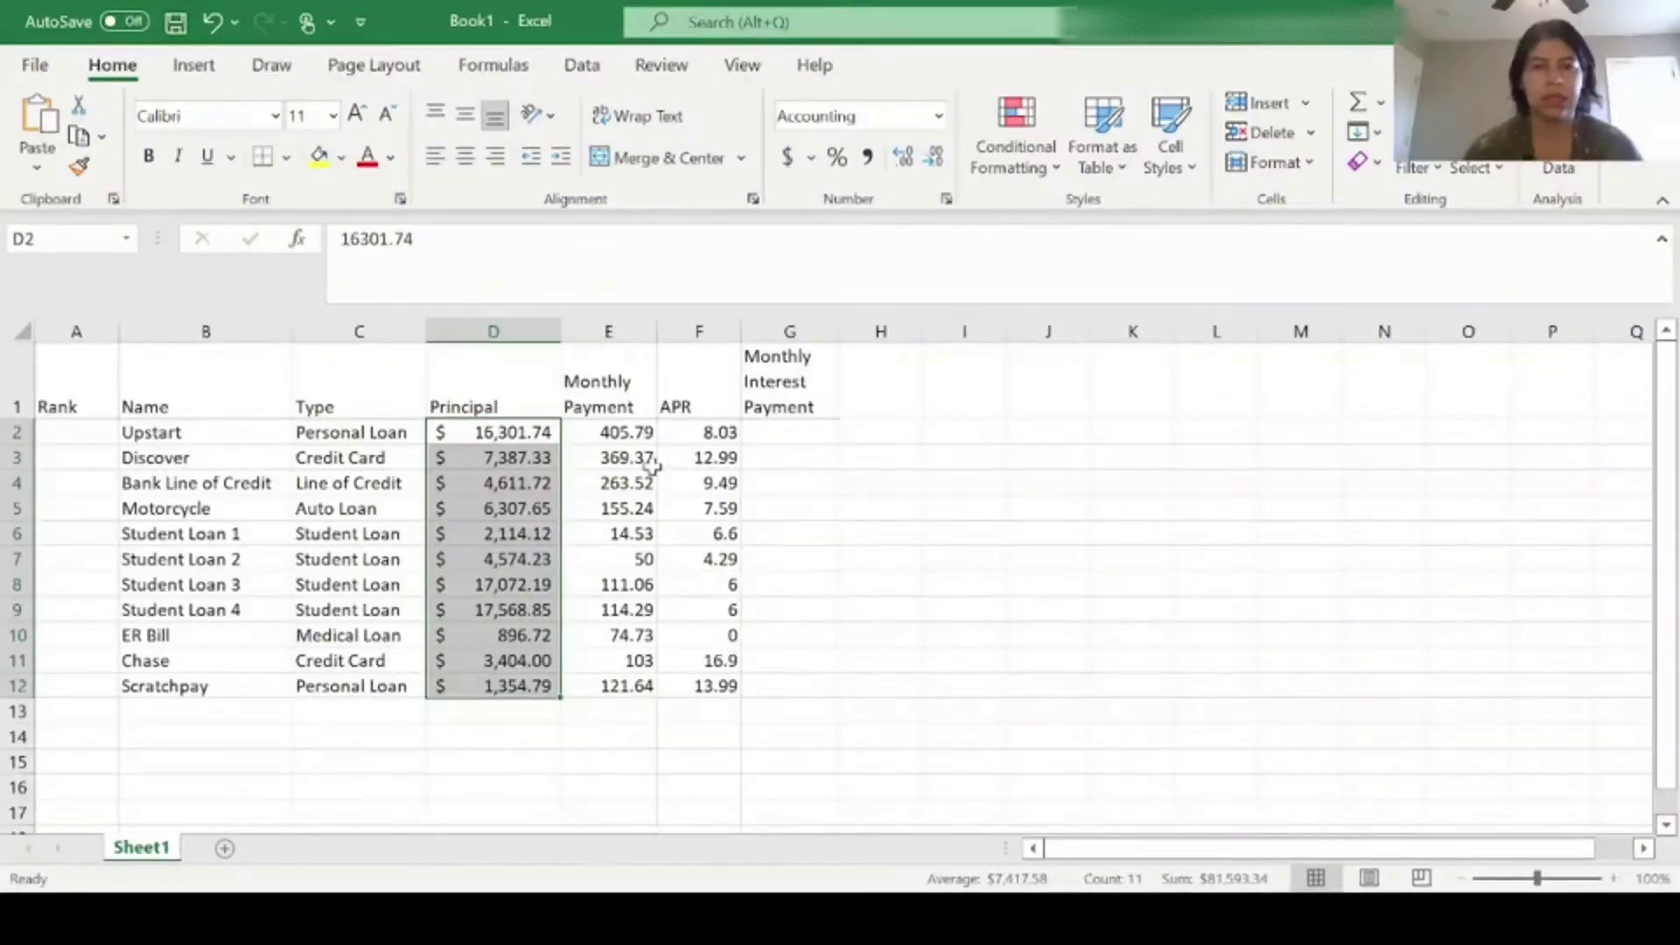
# Step: Apply the Accounting format to the monthly payments in E2:E12 and show the APR values in F2:F12 with two decimal places
pyautogui.moveTo(630, 426); pyautogui.dragTo(643, 688)
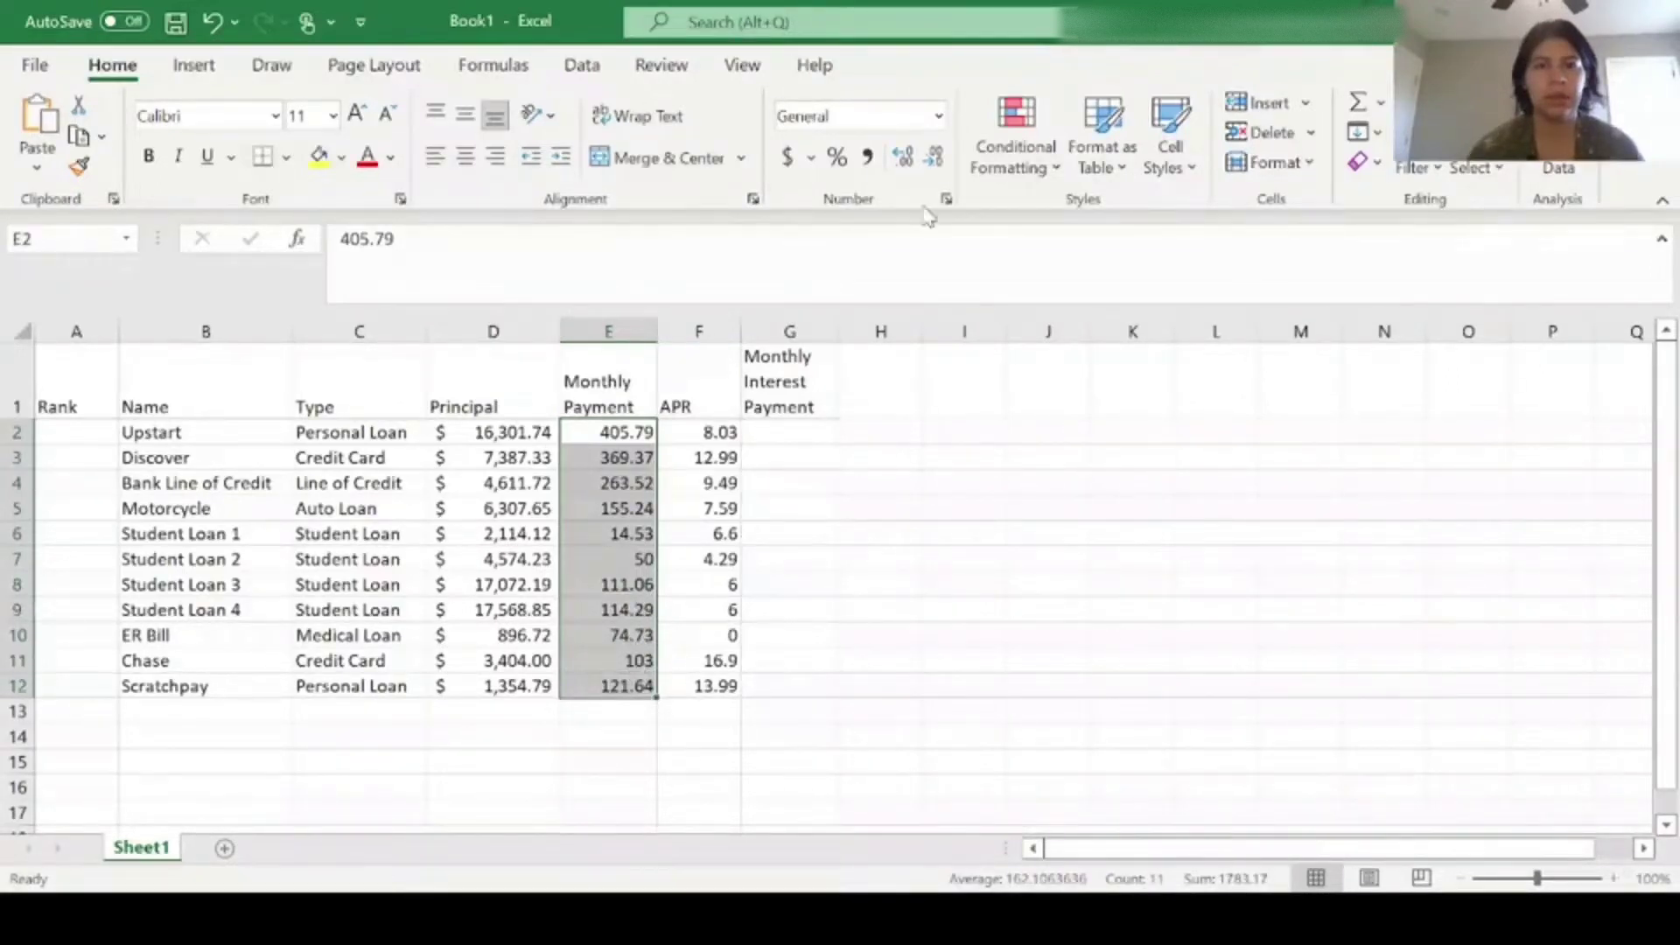
pyautogui.click(788, 157)
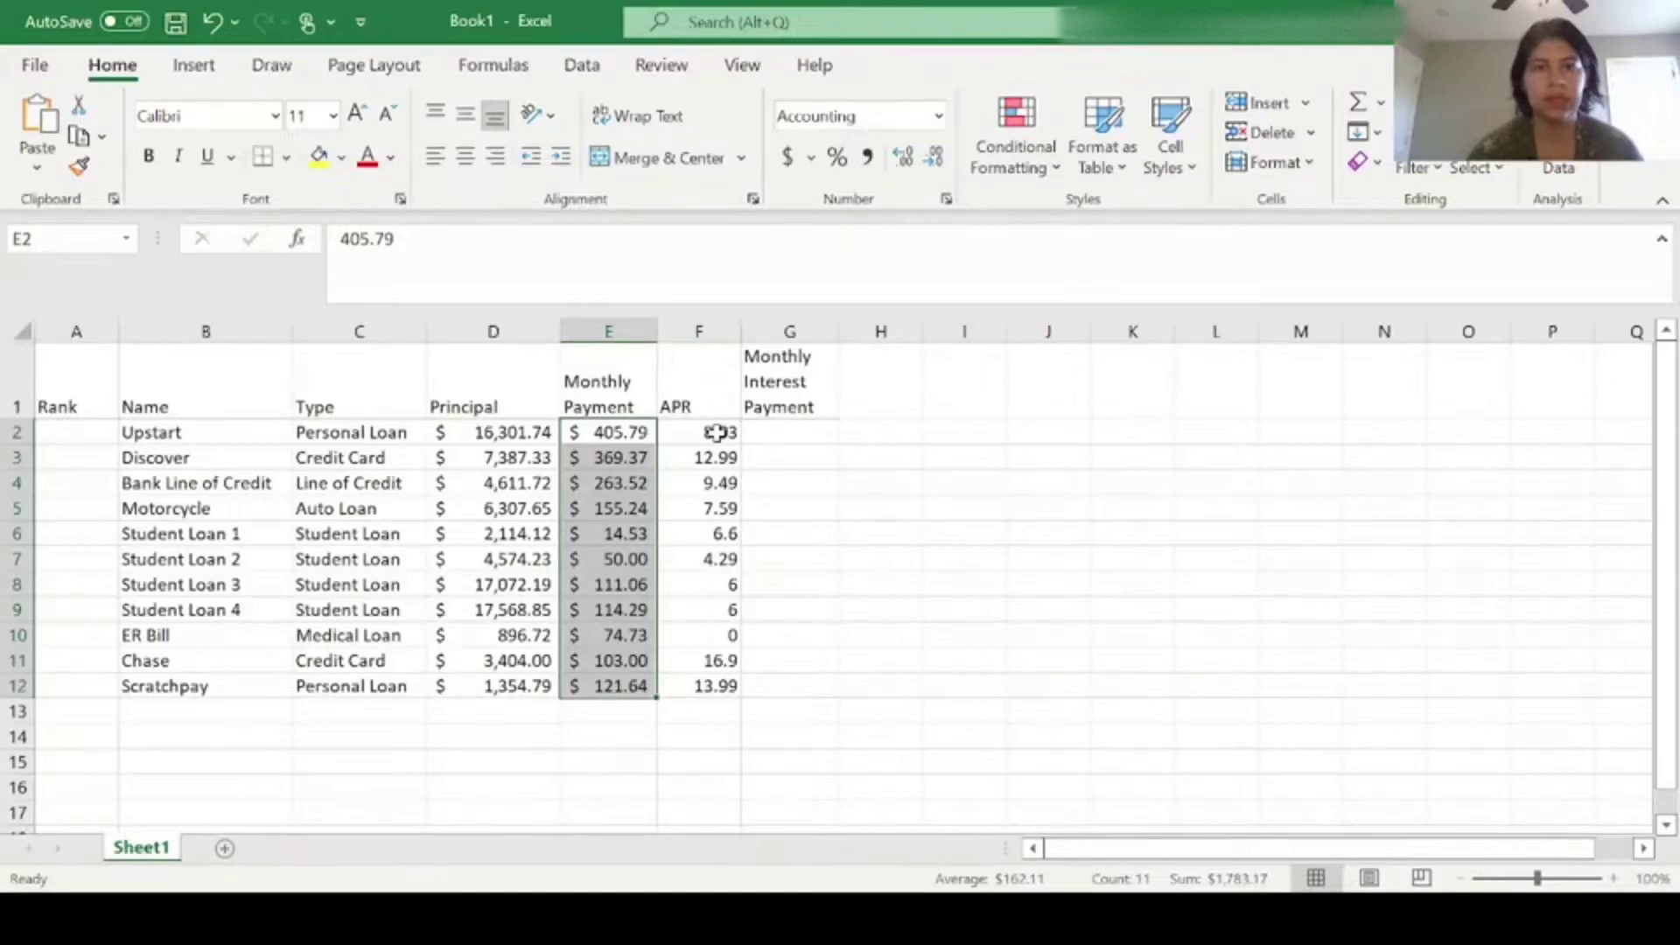
pyautogui.moveTo(713, 433); pyautogui.dragTo(724, 686)
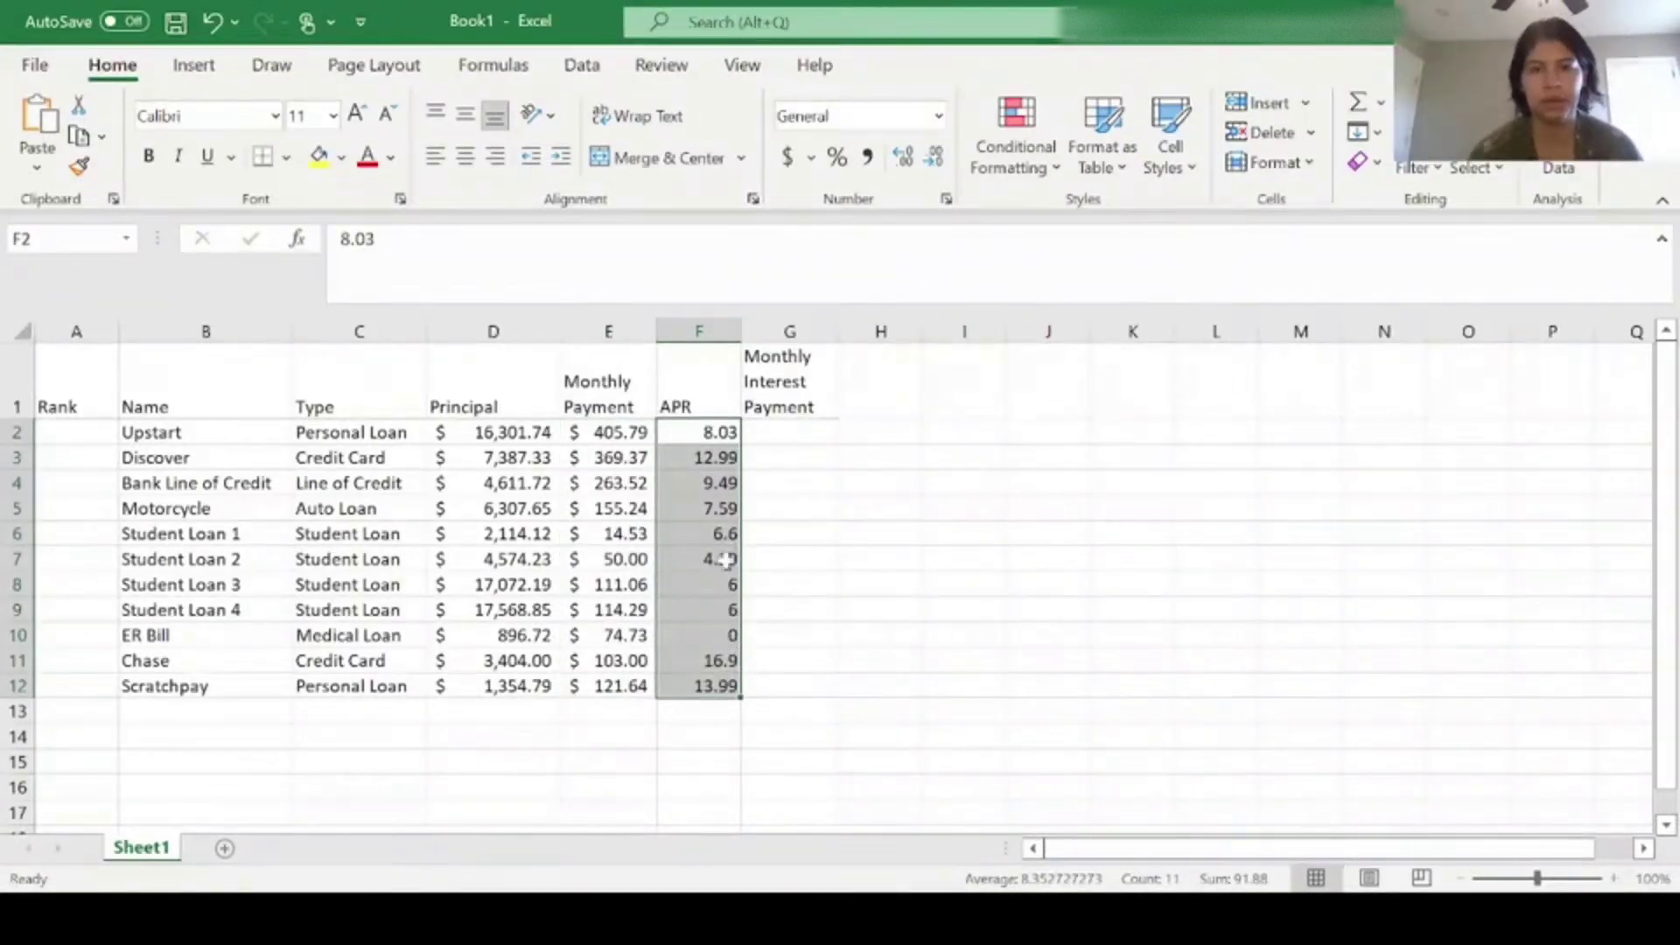
pyautogui.click(904, 158)
pyautogui.click(934, 159)
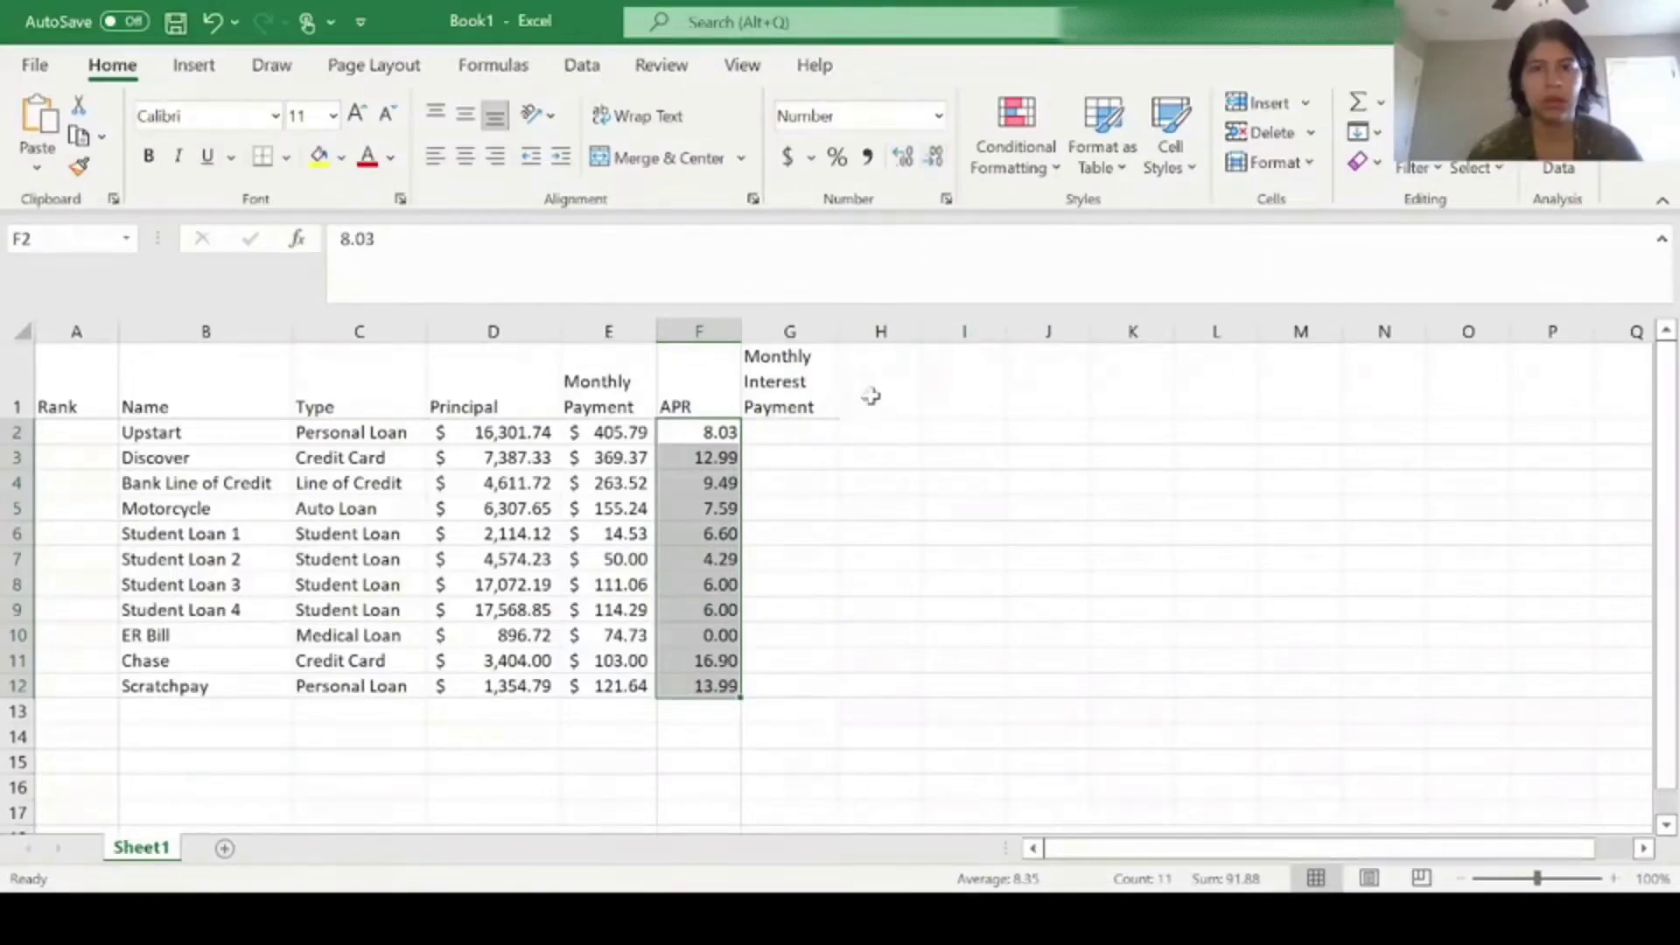
# Step: Enter the formula =(F2/100)/12*E2 in G2 and fill it down through G12
pyautogui.click(790, 580)
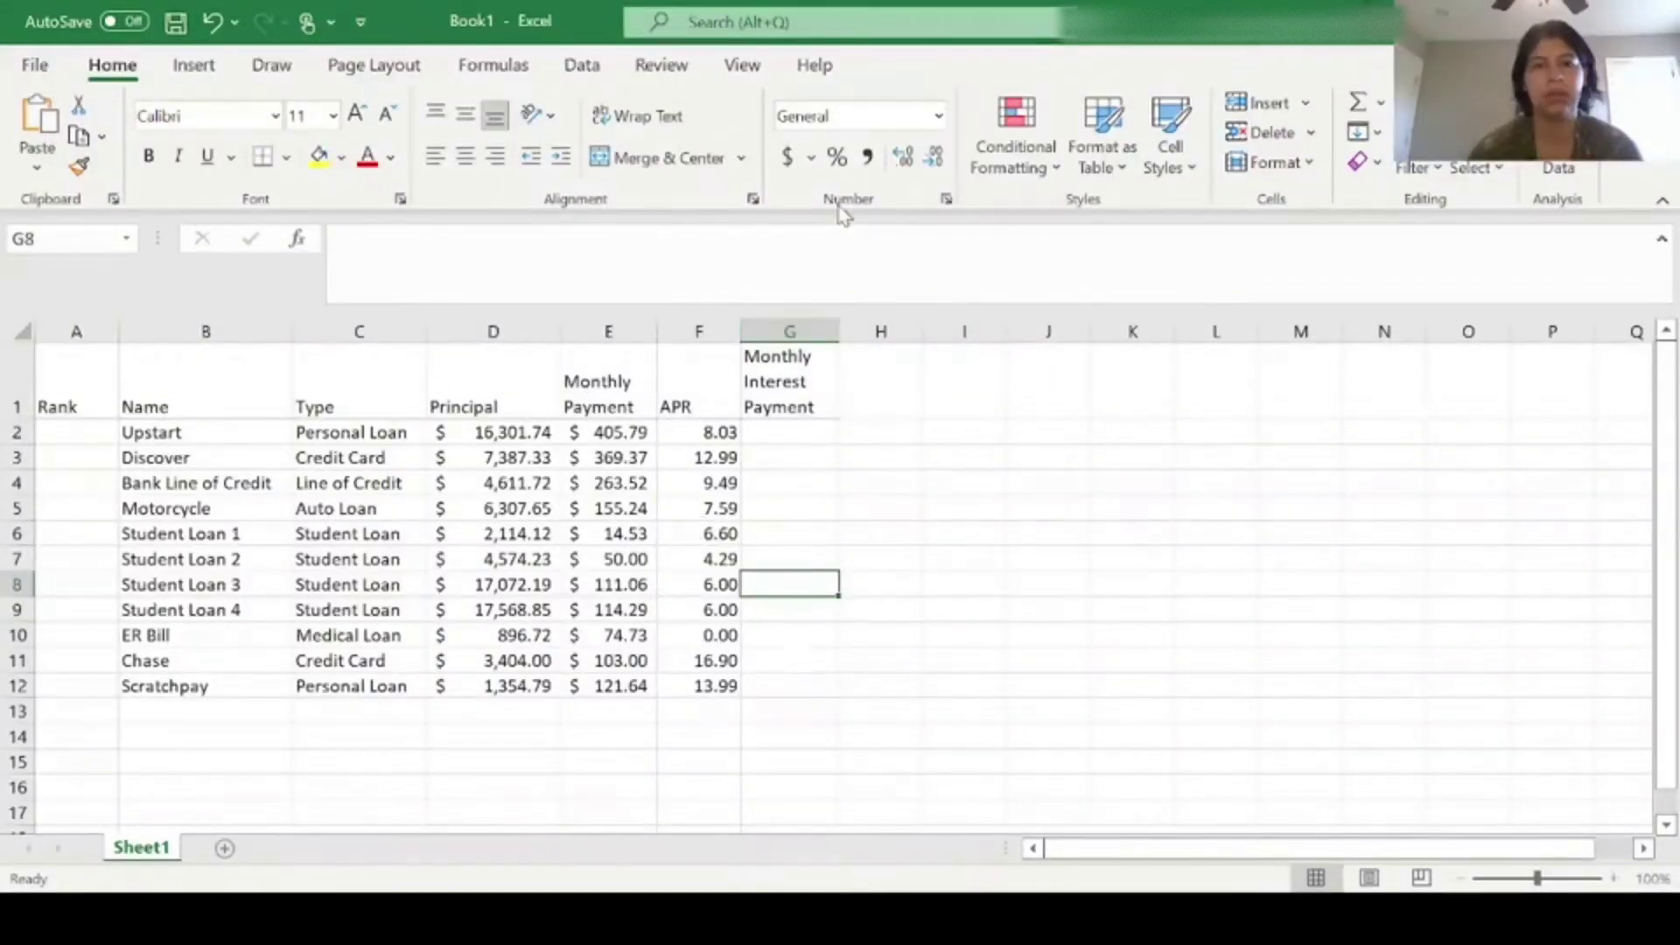
pyautogui.click(781, 439)
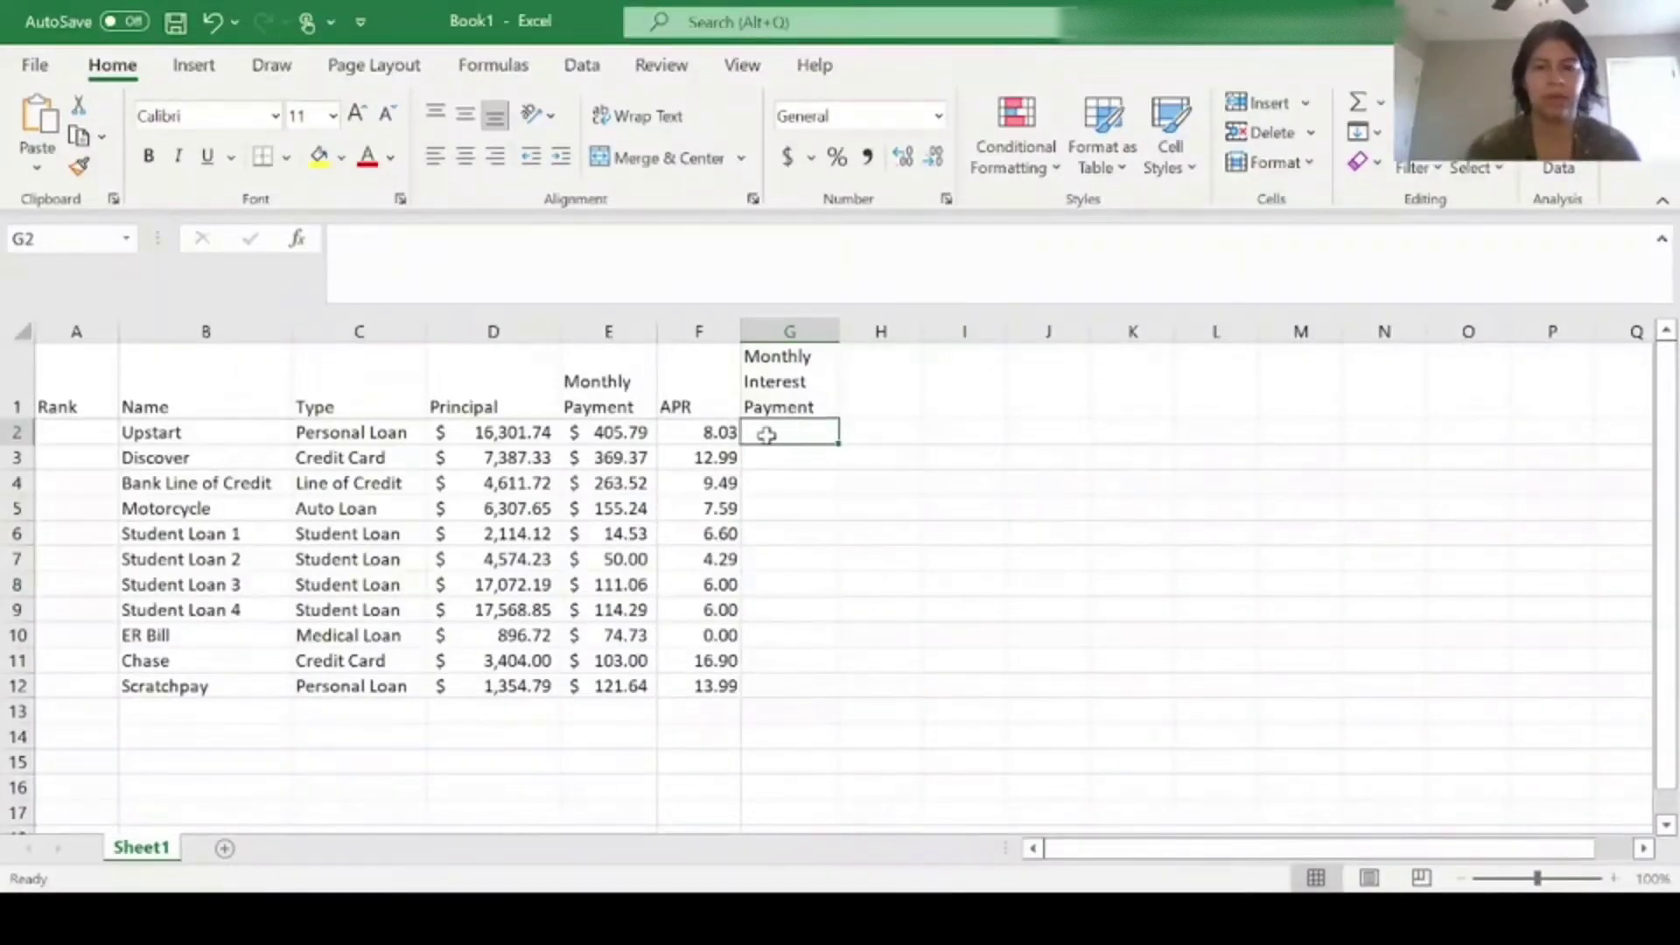
pyautogui.write('=')
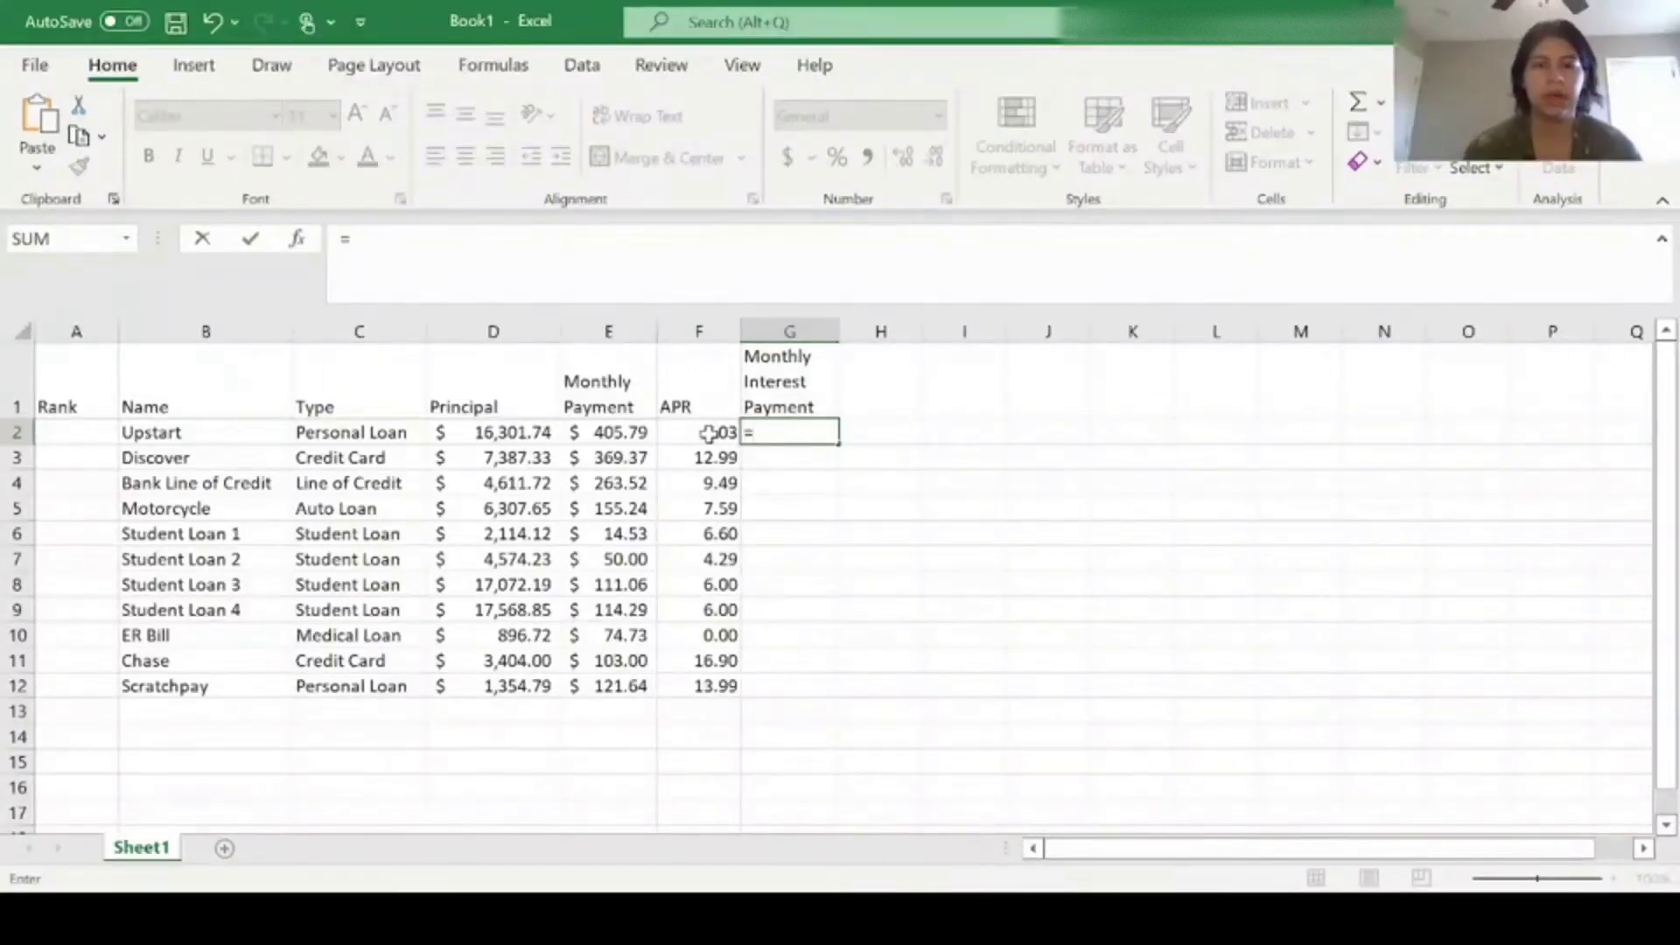
pyautogui.write('(')
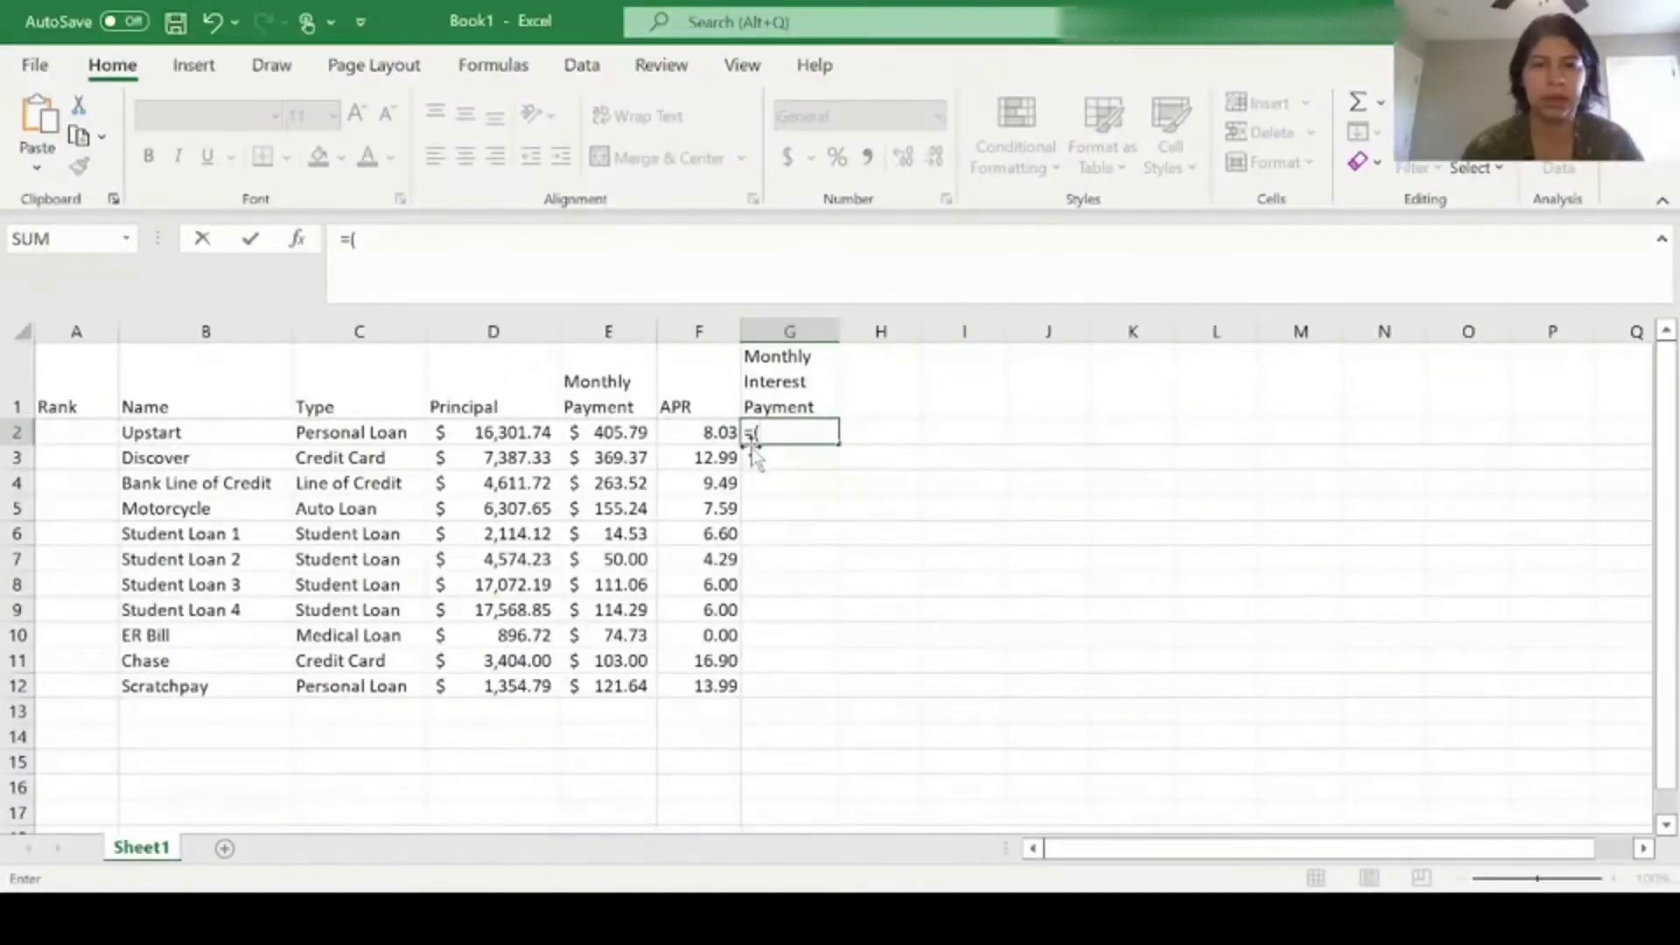
pyautogui.click(710, 435)
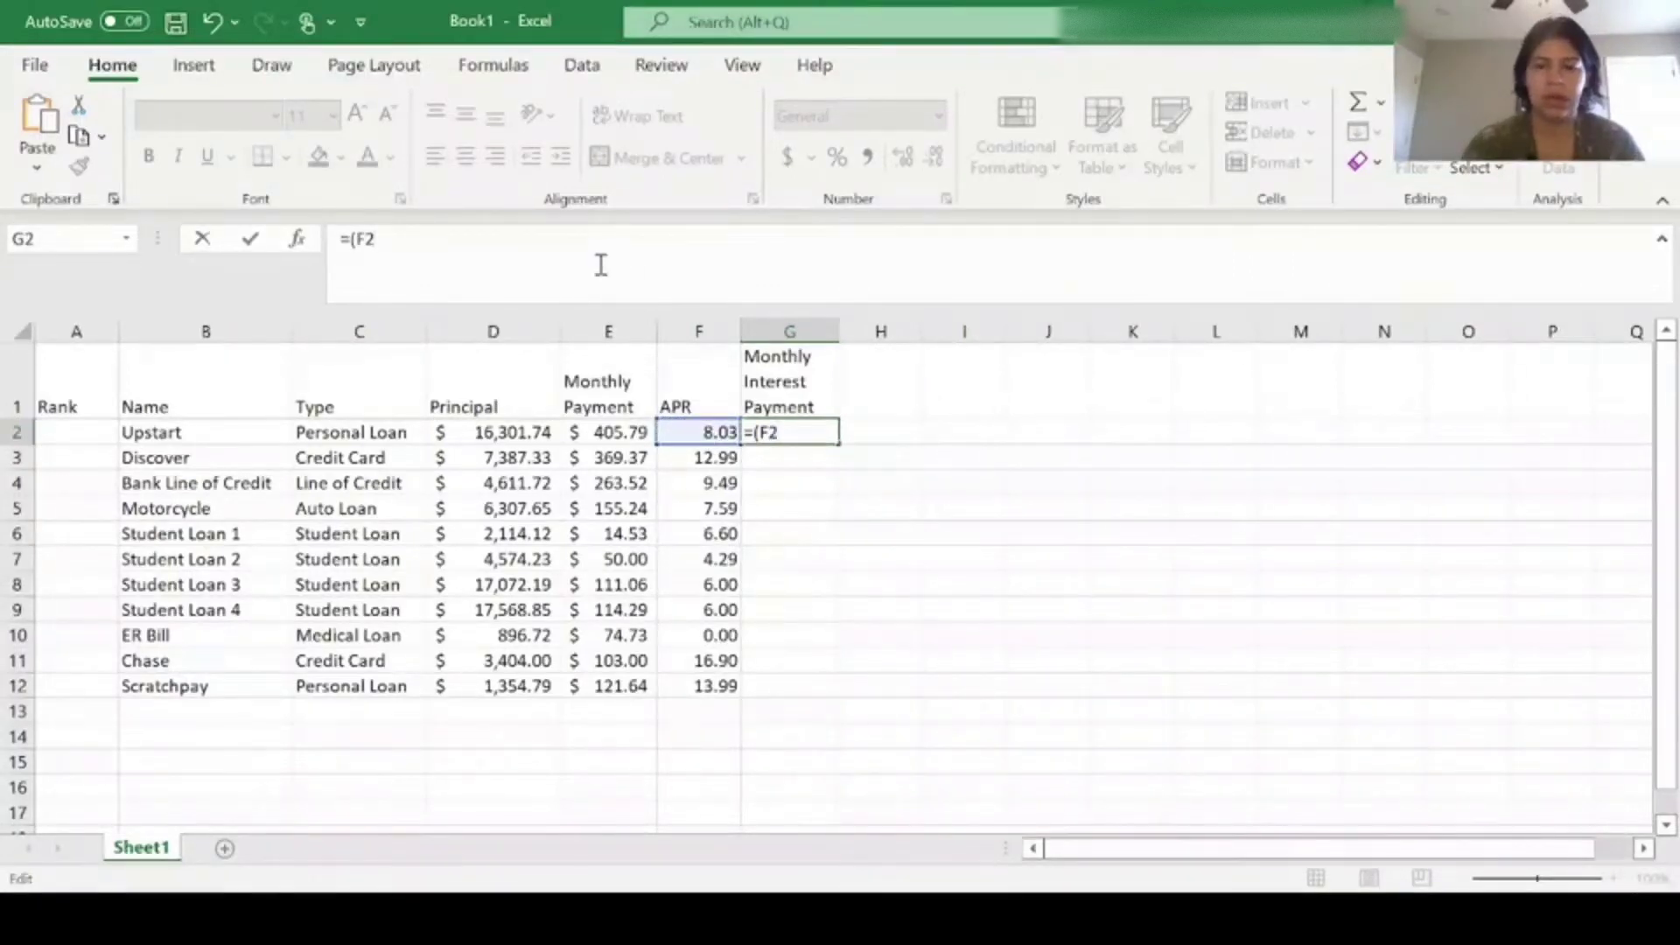
pyautogui.write('/100')
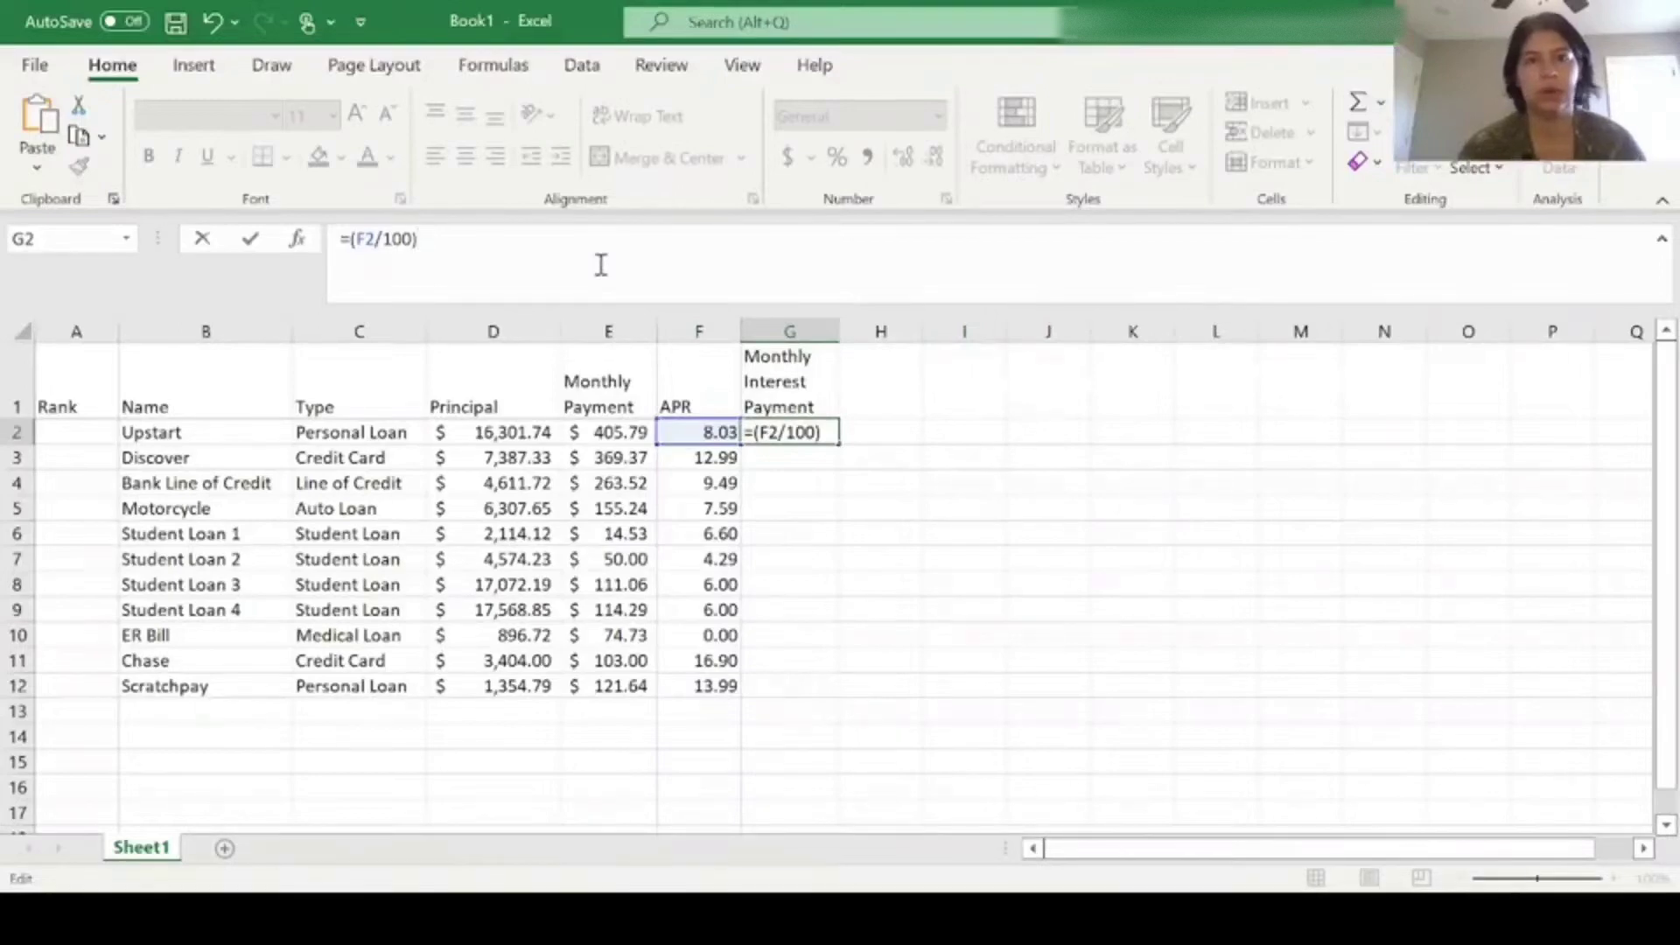
pyautogui.write(')/')
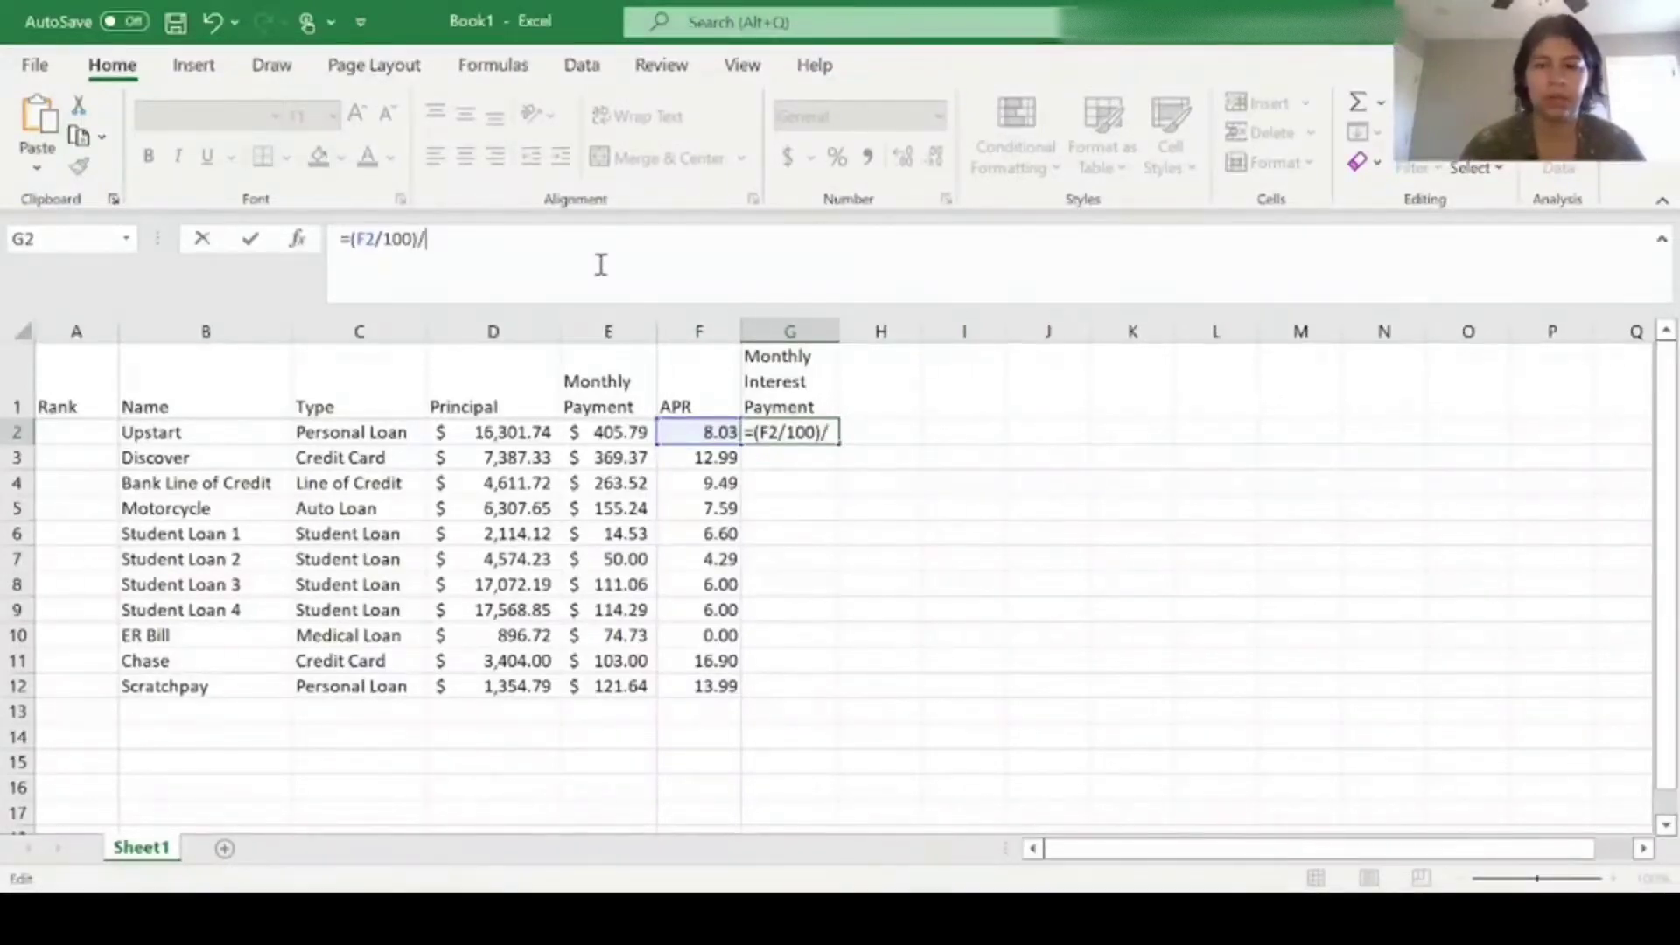
pyautogui.write('12')
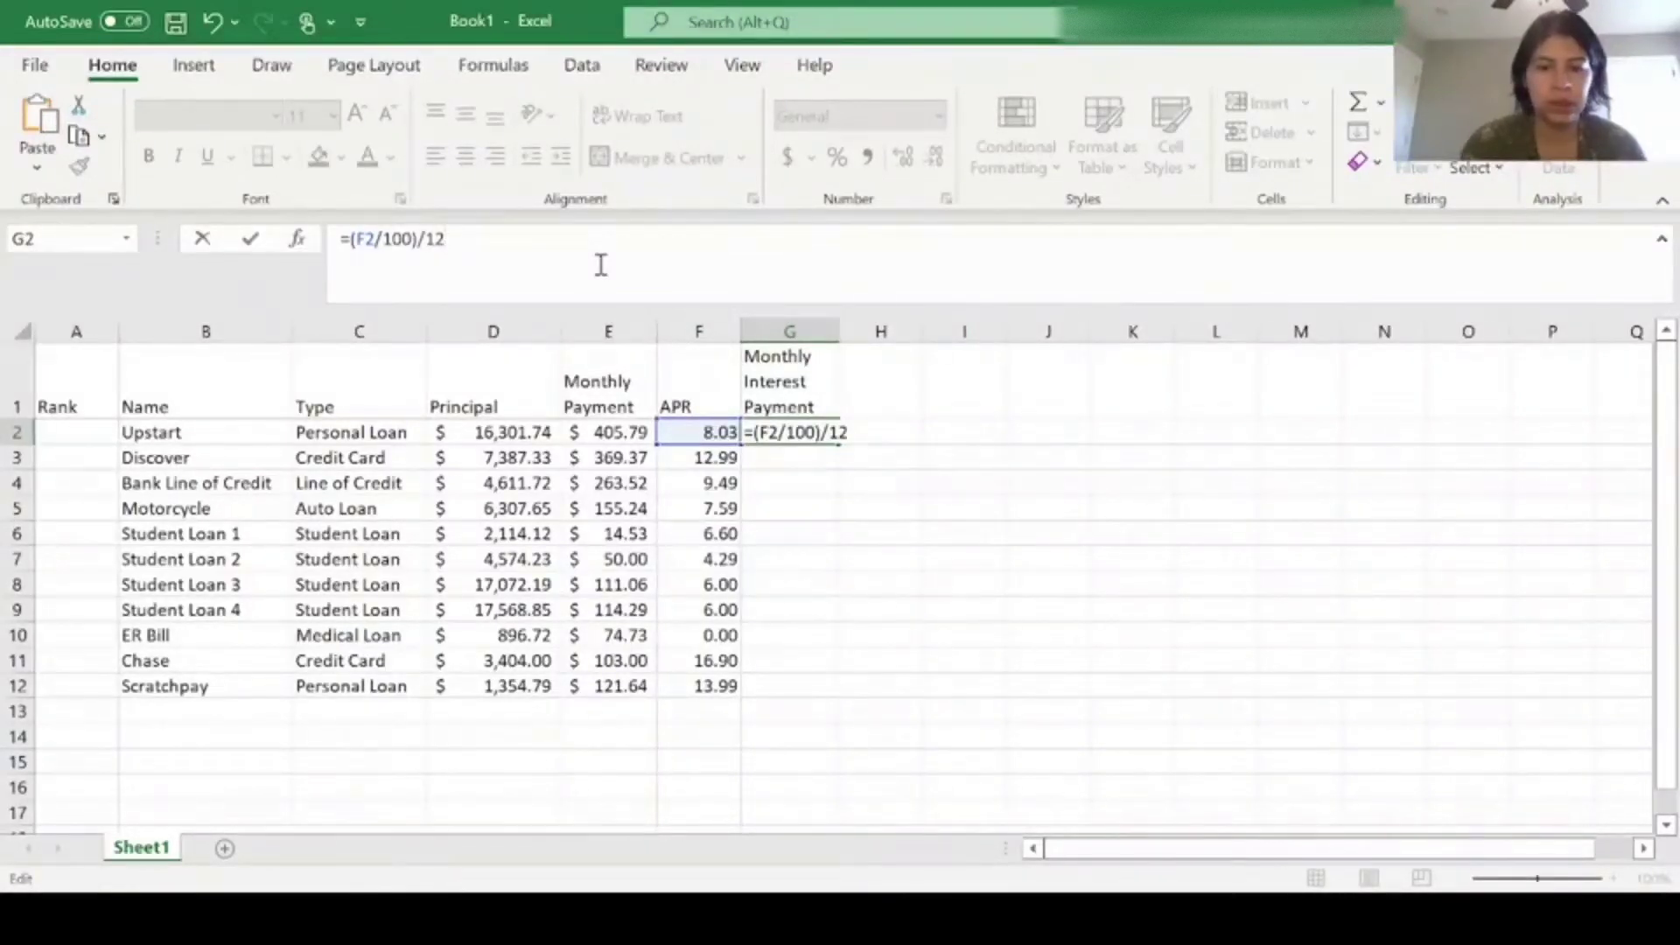
pyautogui.write('*')
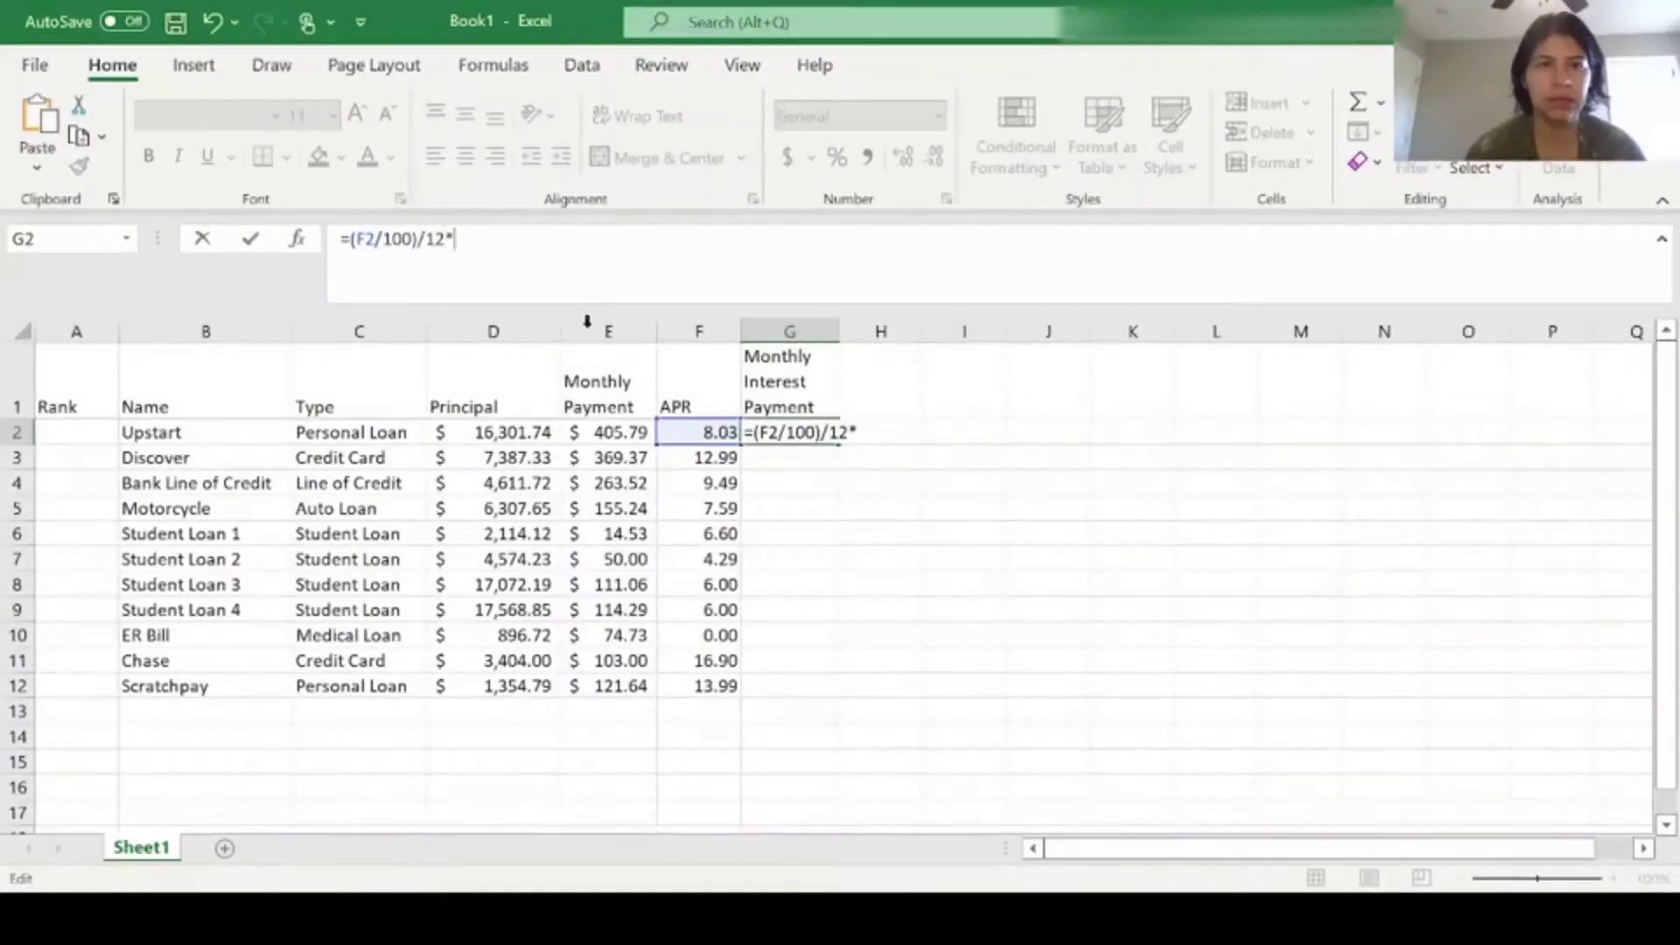
pyautogui.click(617, 434)
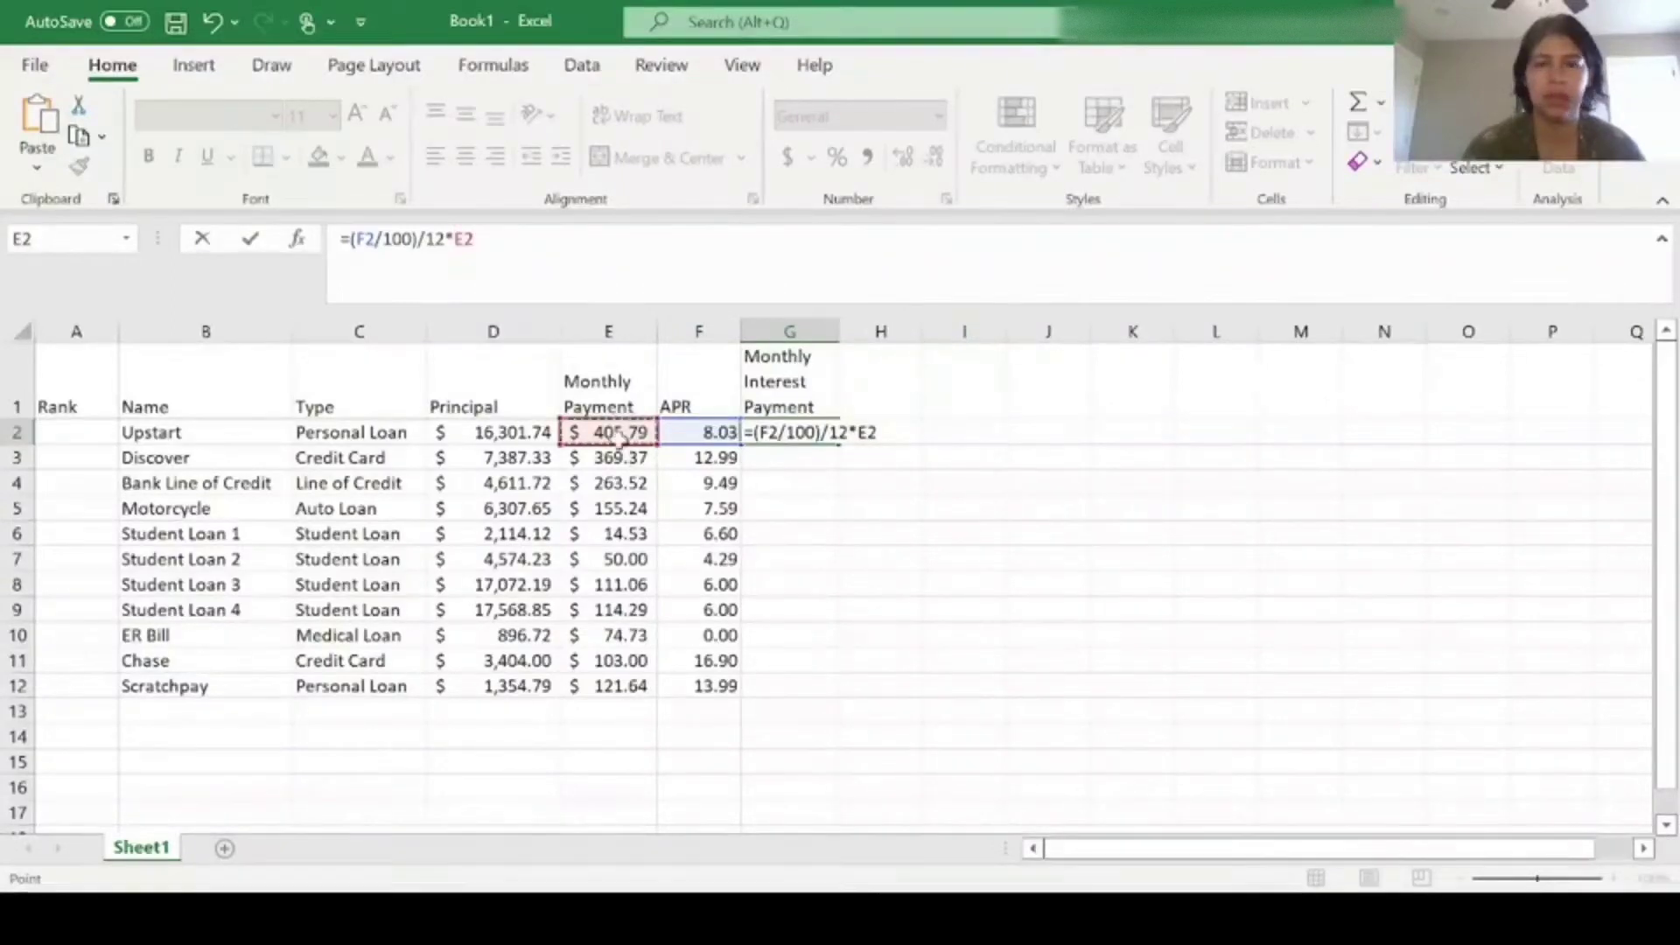
pyautogui.press('Return')
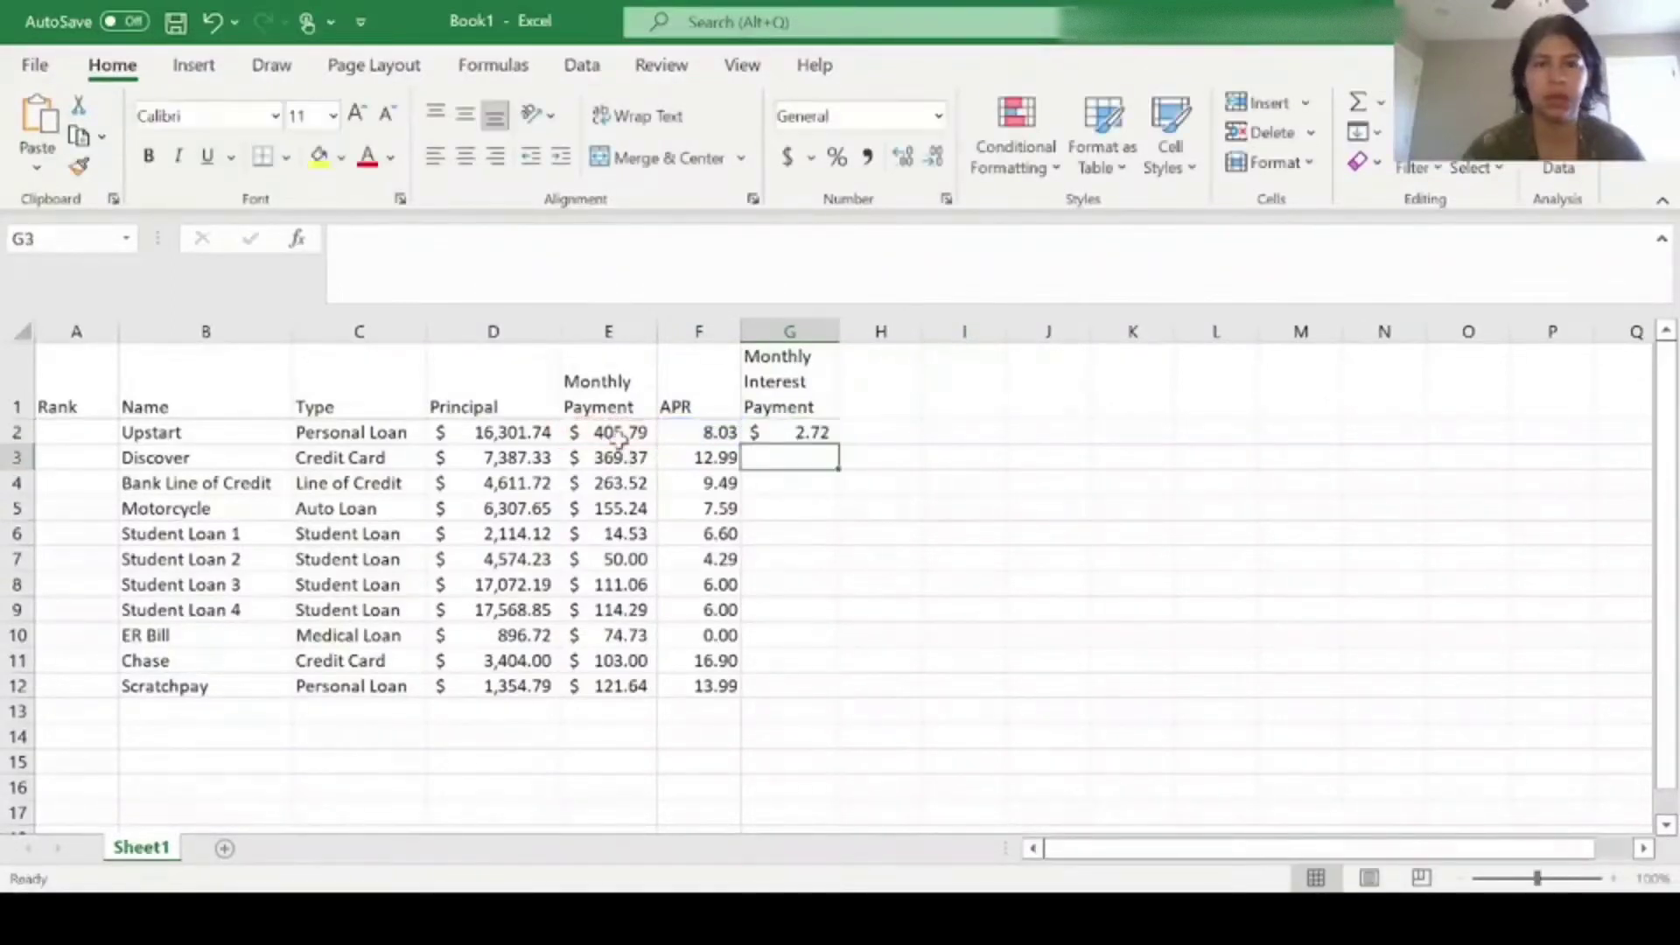
pyautogui.click(806, 432)
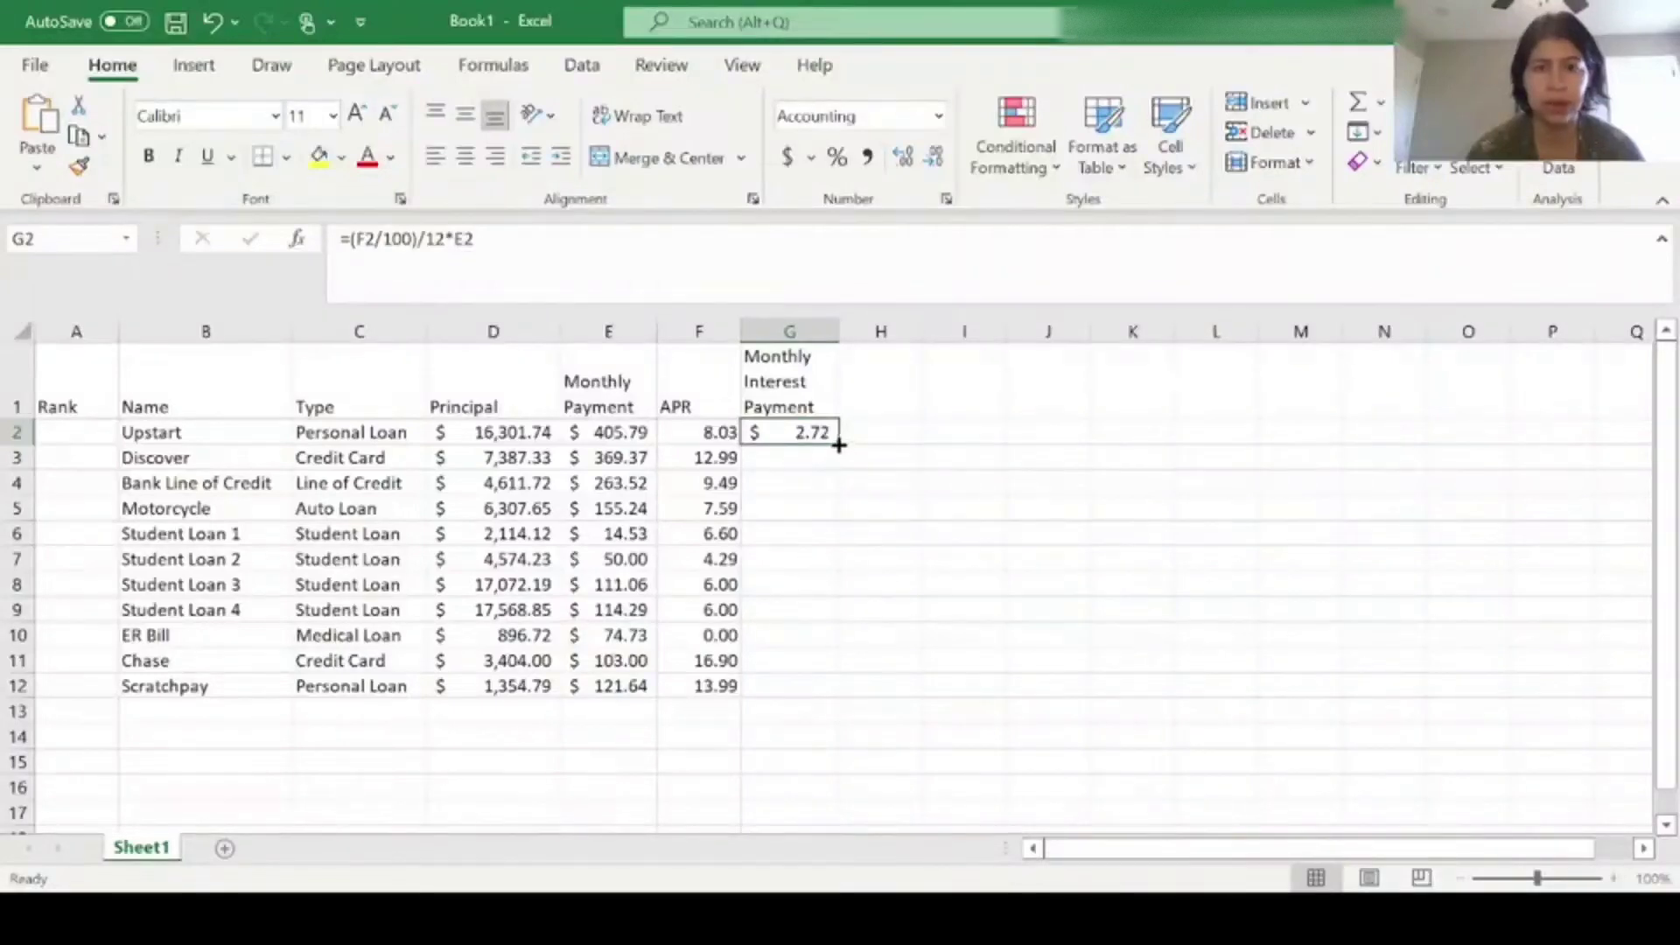
pyautogui.moveTo(838, 444); pyautogui.dragTo(845, 693)
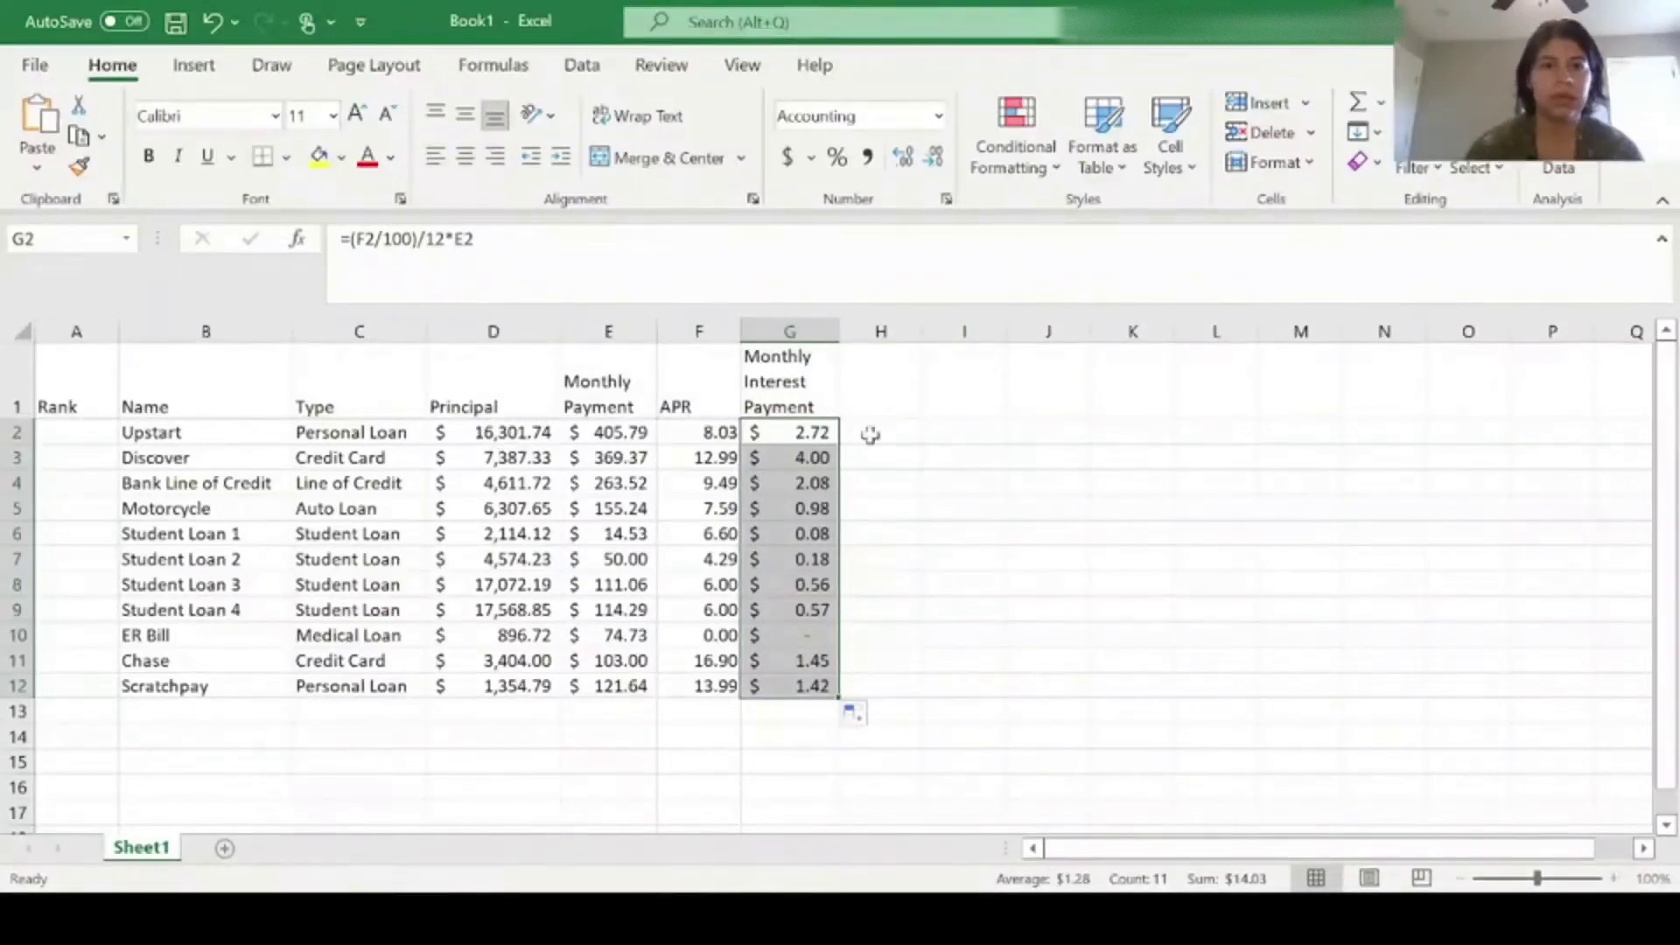
# Step: Sort the debt rows by Monthly Interest Payment, expanding the selection, first smallest to largest and again largest to smallest
pyautogui.moveTo(804, 429); pyautogui.dragTo(818, 687)
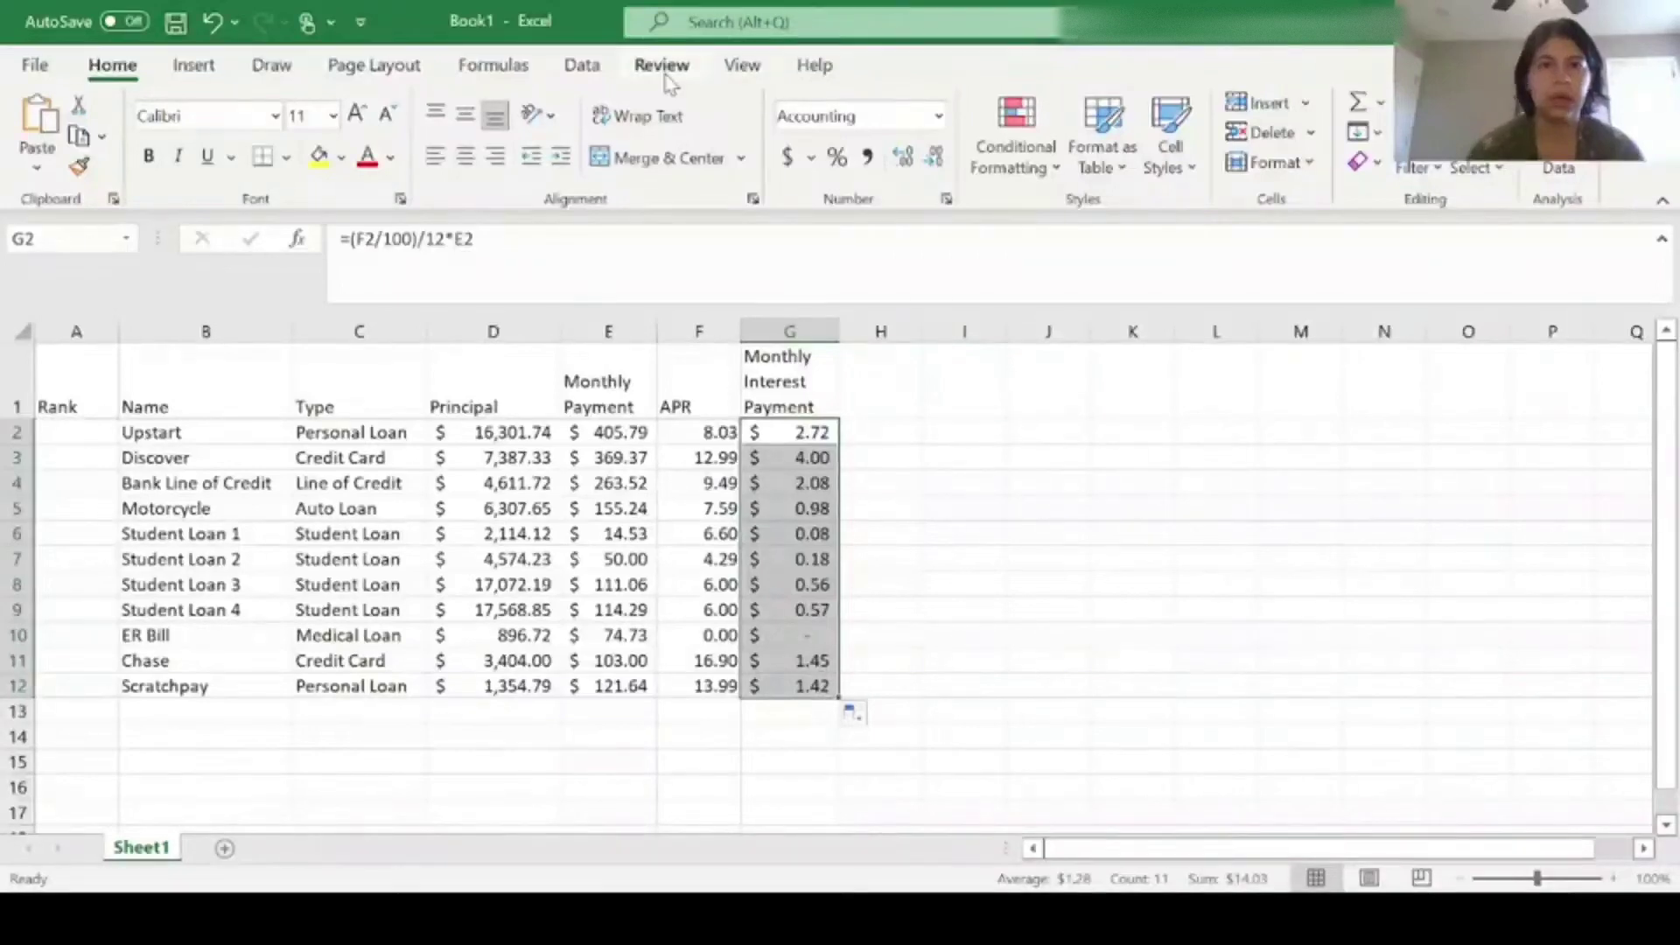
pyautogui.click(582, 72)
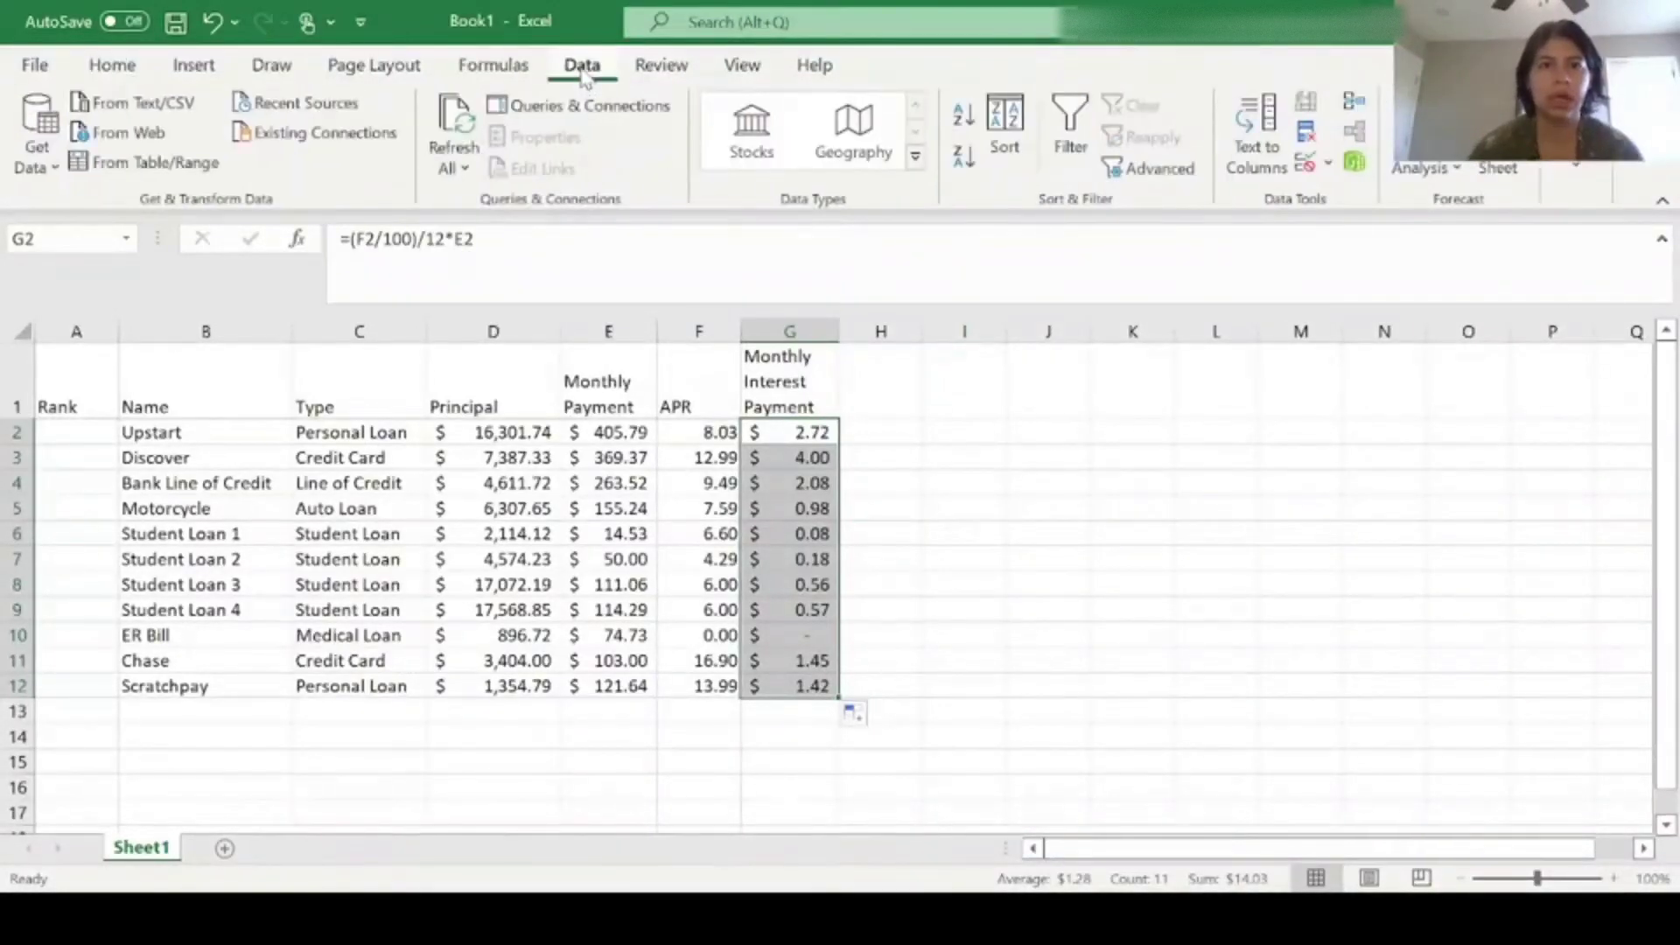
pyautogui.click(966, 127)
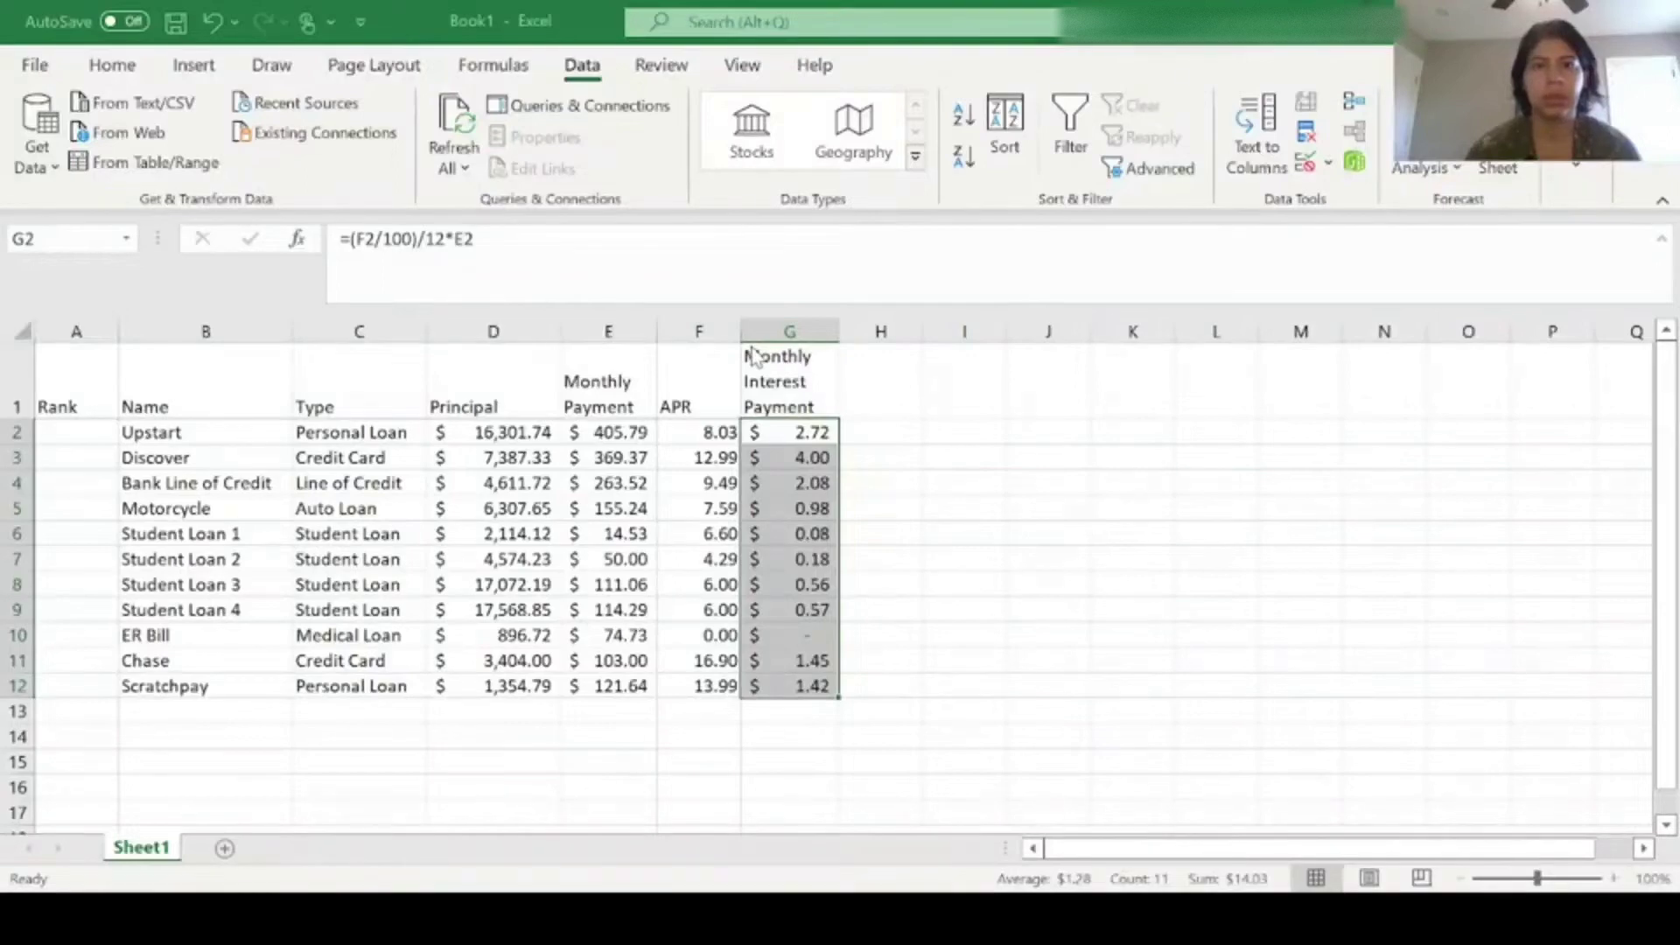
pyautogui.click(1126, 421)
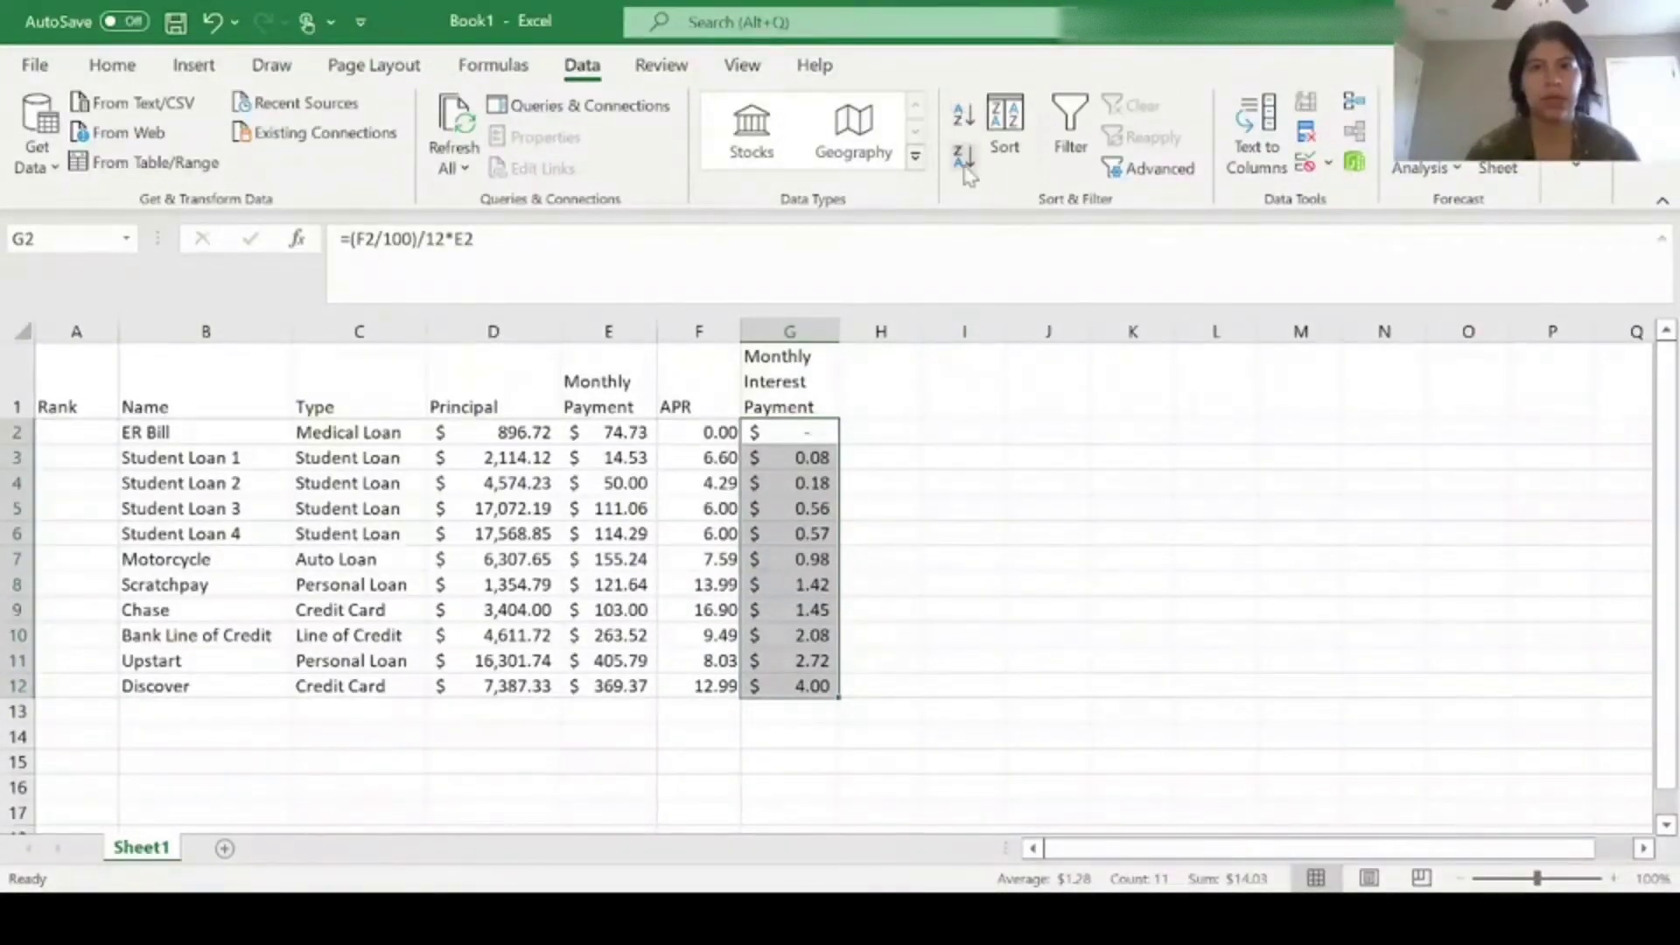
pyautogui.click(966, 168)
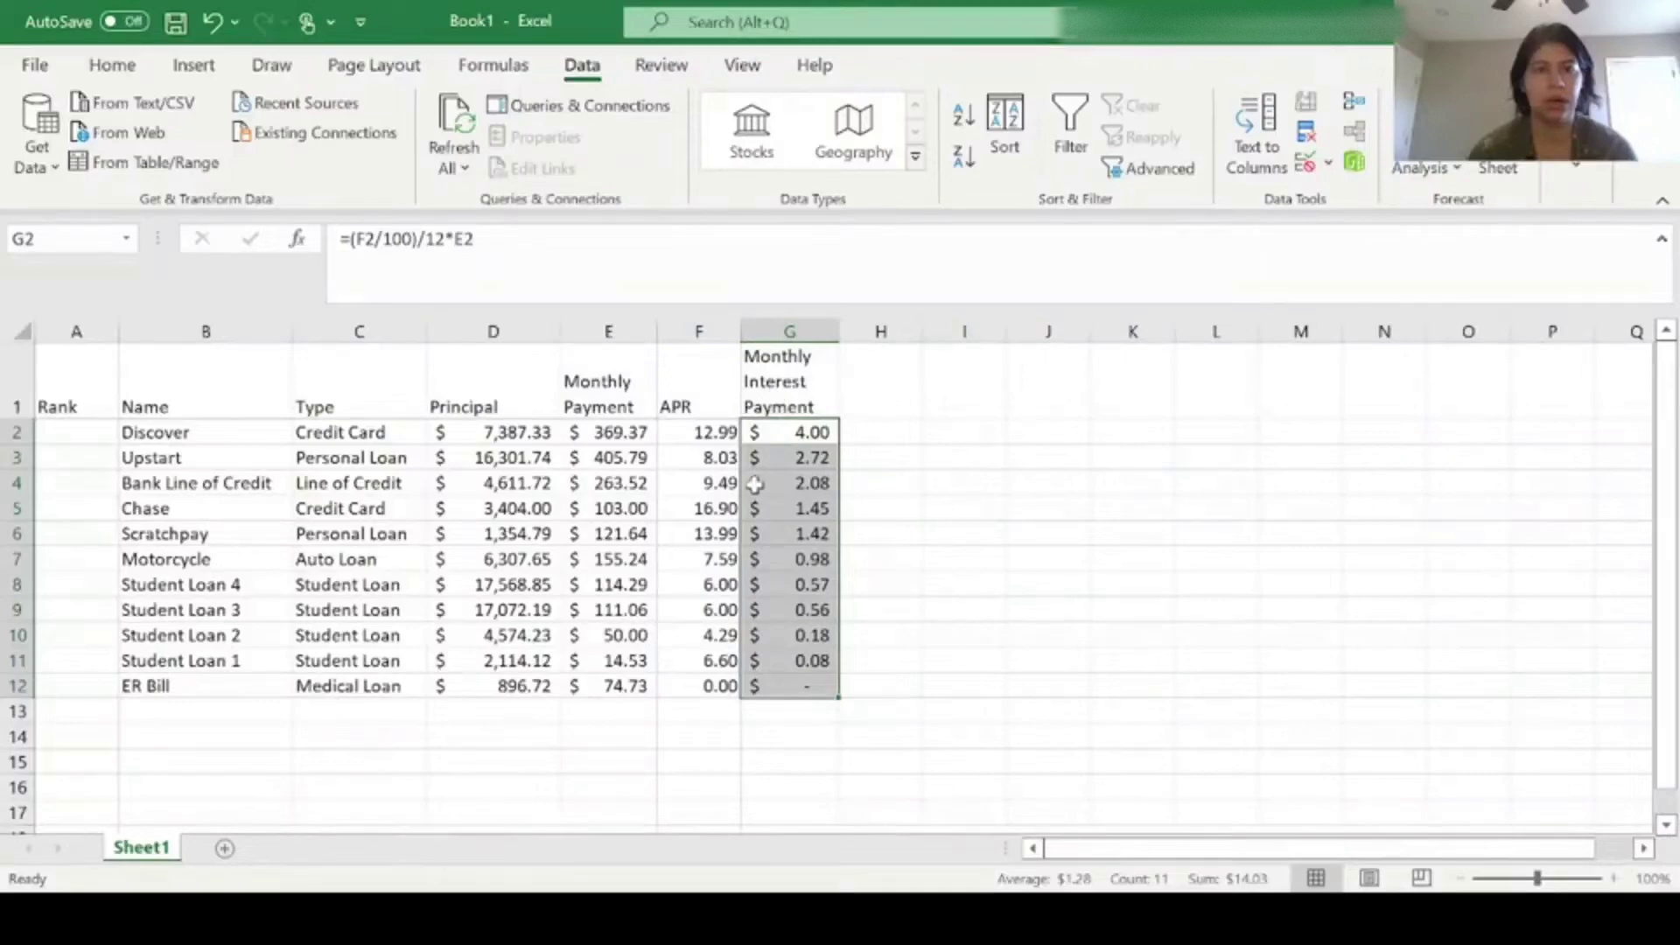
# Step: Sort all debt rows by Principal from smallest to largest with the selection expanded, and select the Rank cells starting at A2
pyautogui.moveTo(491, 428); pyautogui.dragTo(518, 699)
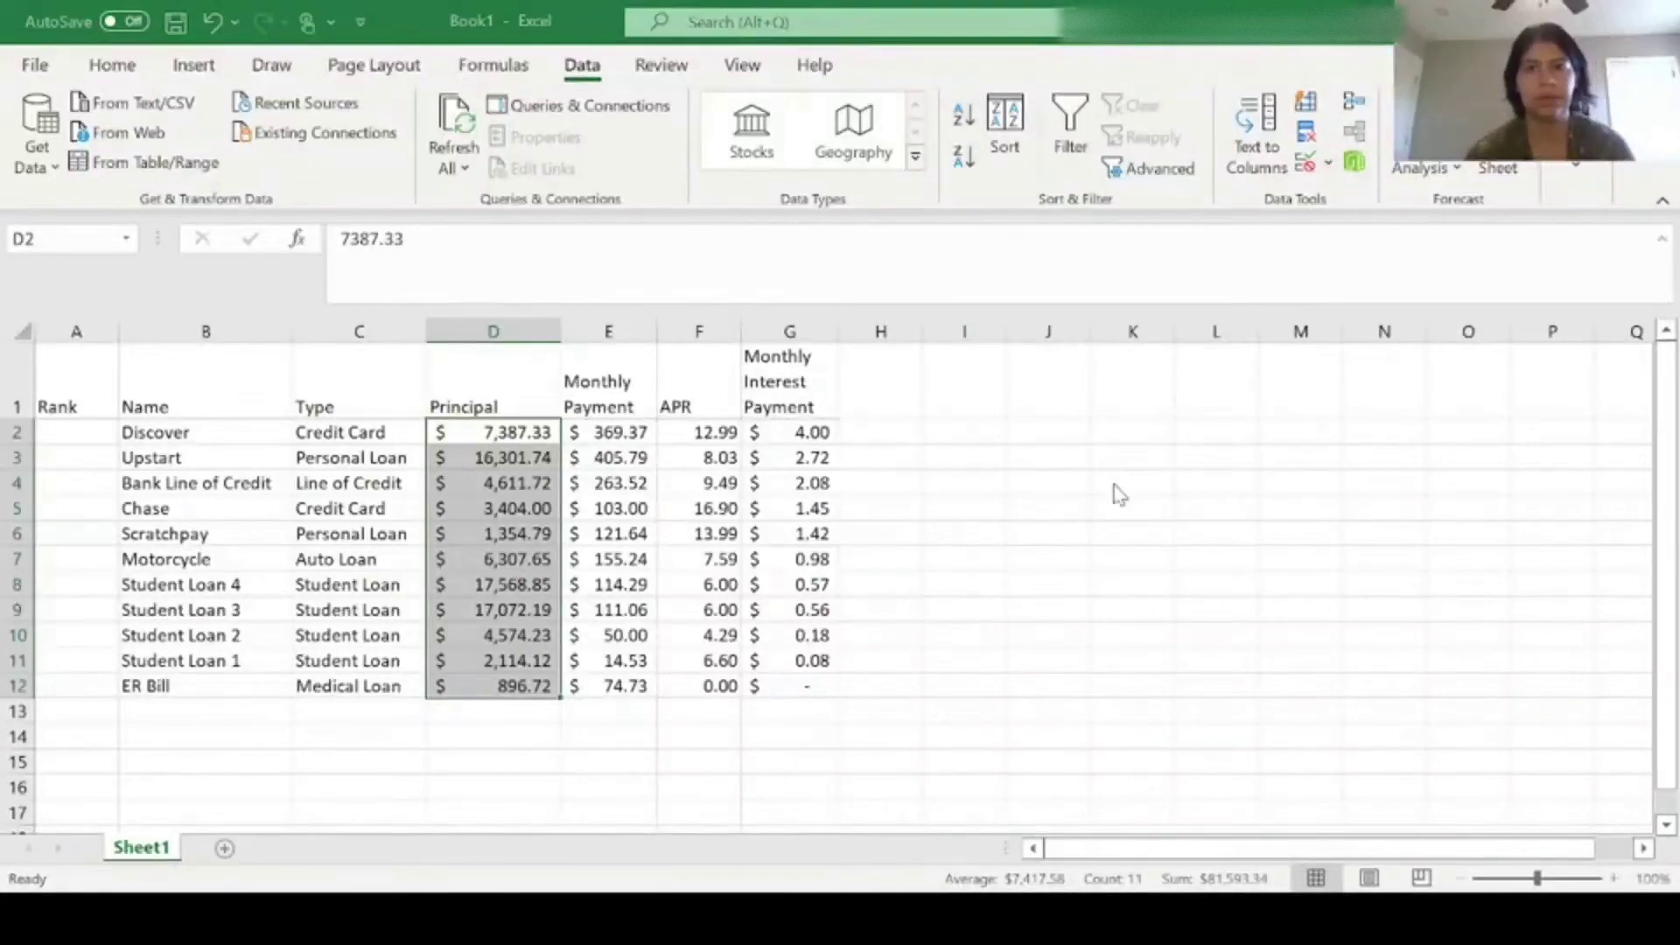
pyautogui.click(1075, 410)
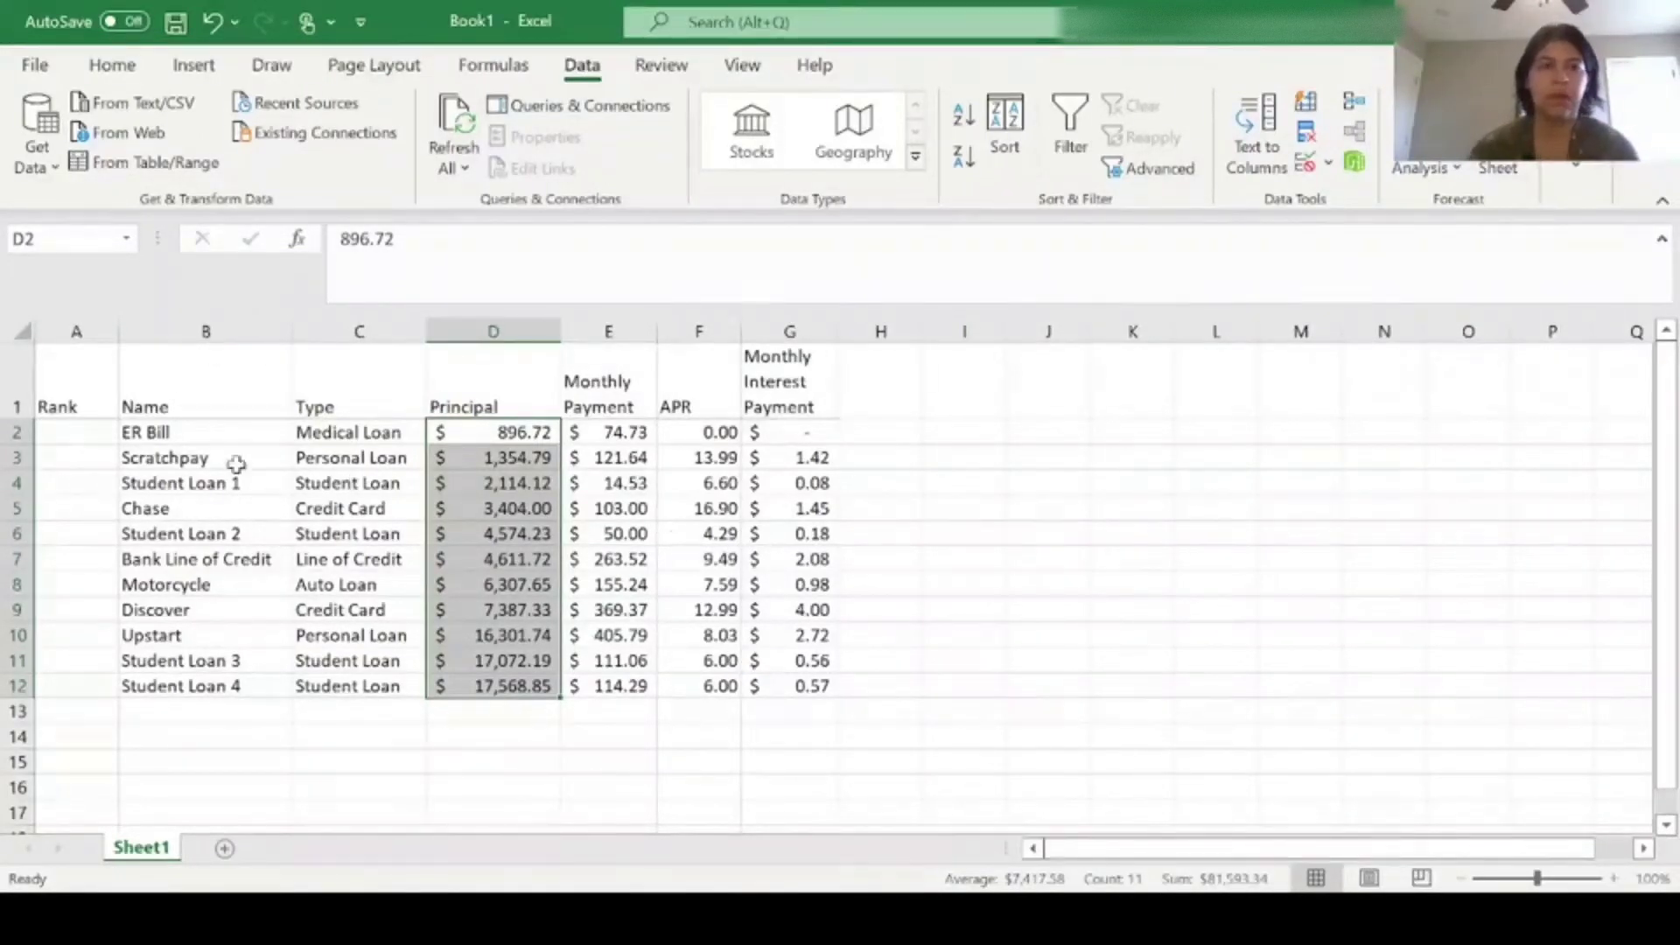
pyautogui.moveTo(86, 431); pyautogui.dragTo(93, 687)
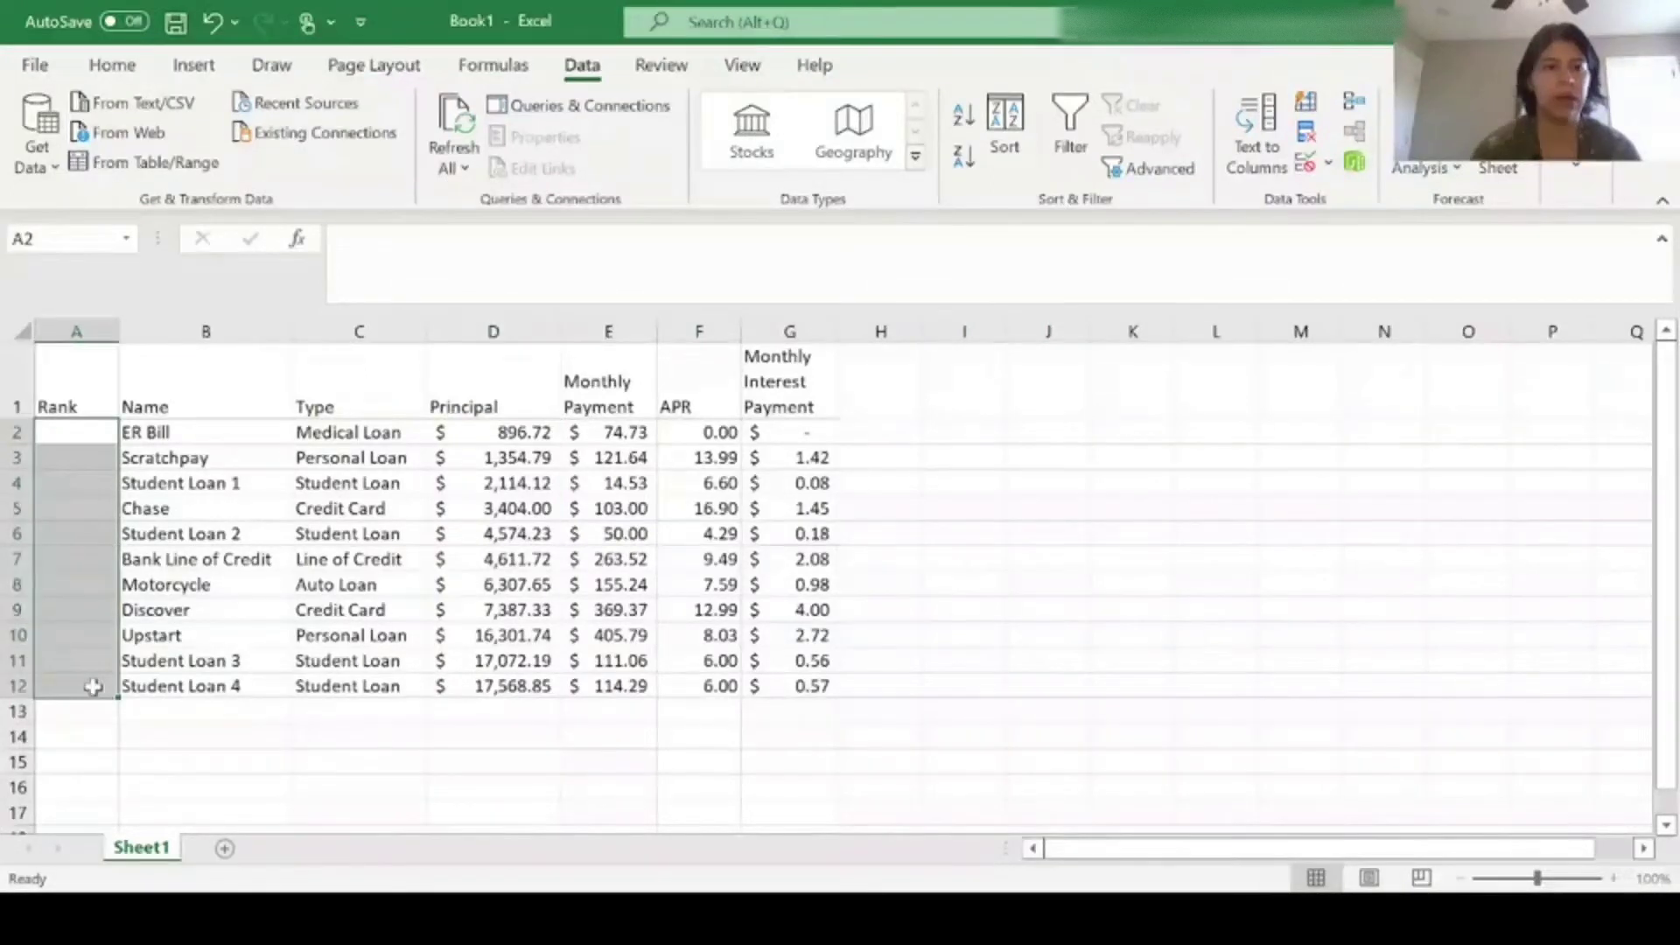
pyautogui.click(82, 431)
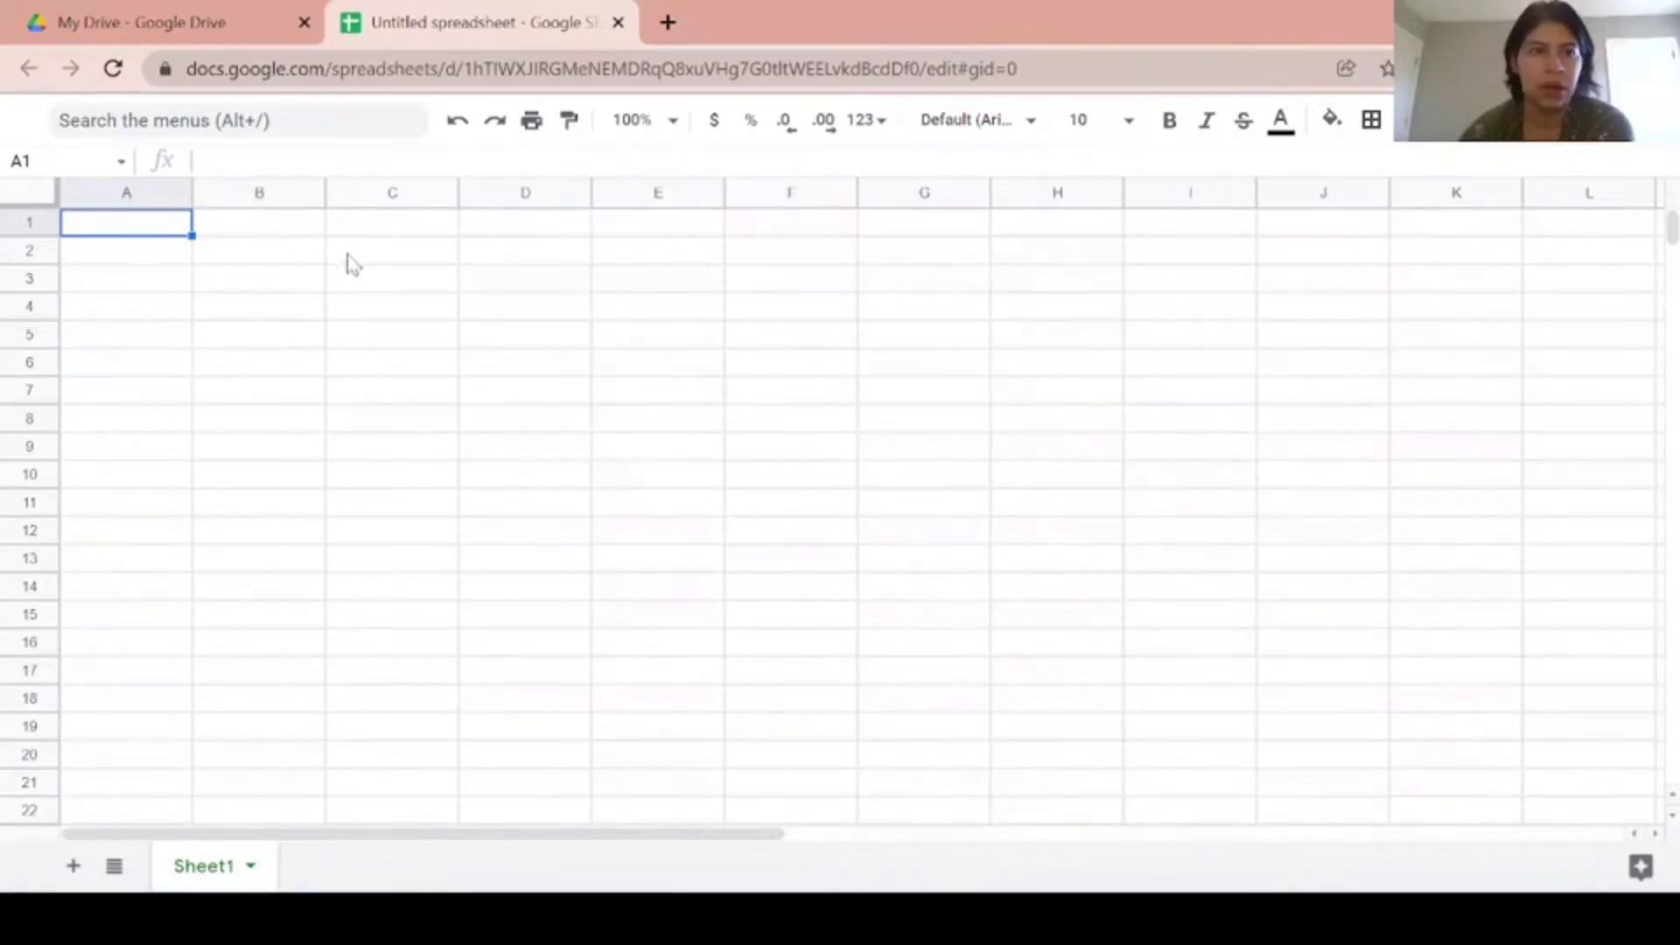
# Step: In the untitled Google Sheets spreadsheet, enter the headers Rank, Name, Type and Principal in cells A1 to D1
pyautogui.doubleClick(116, 229)
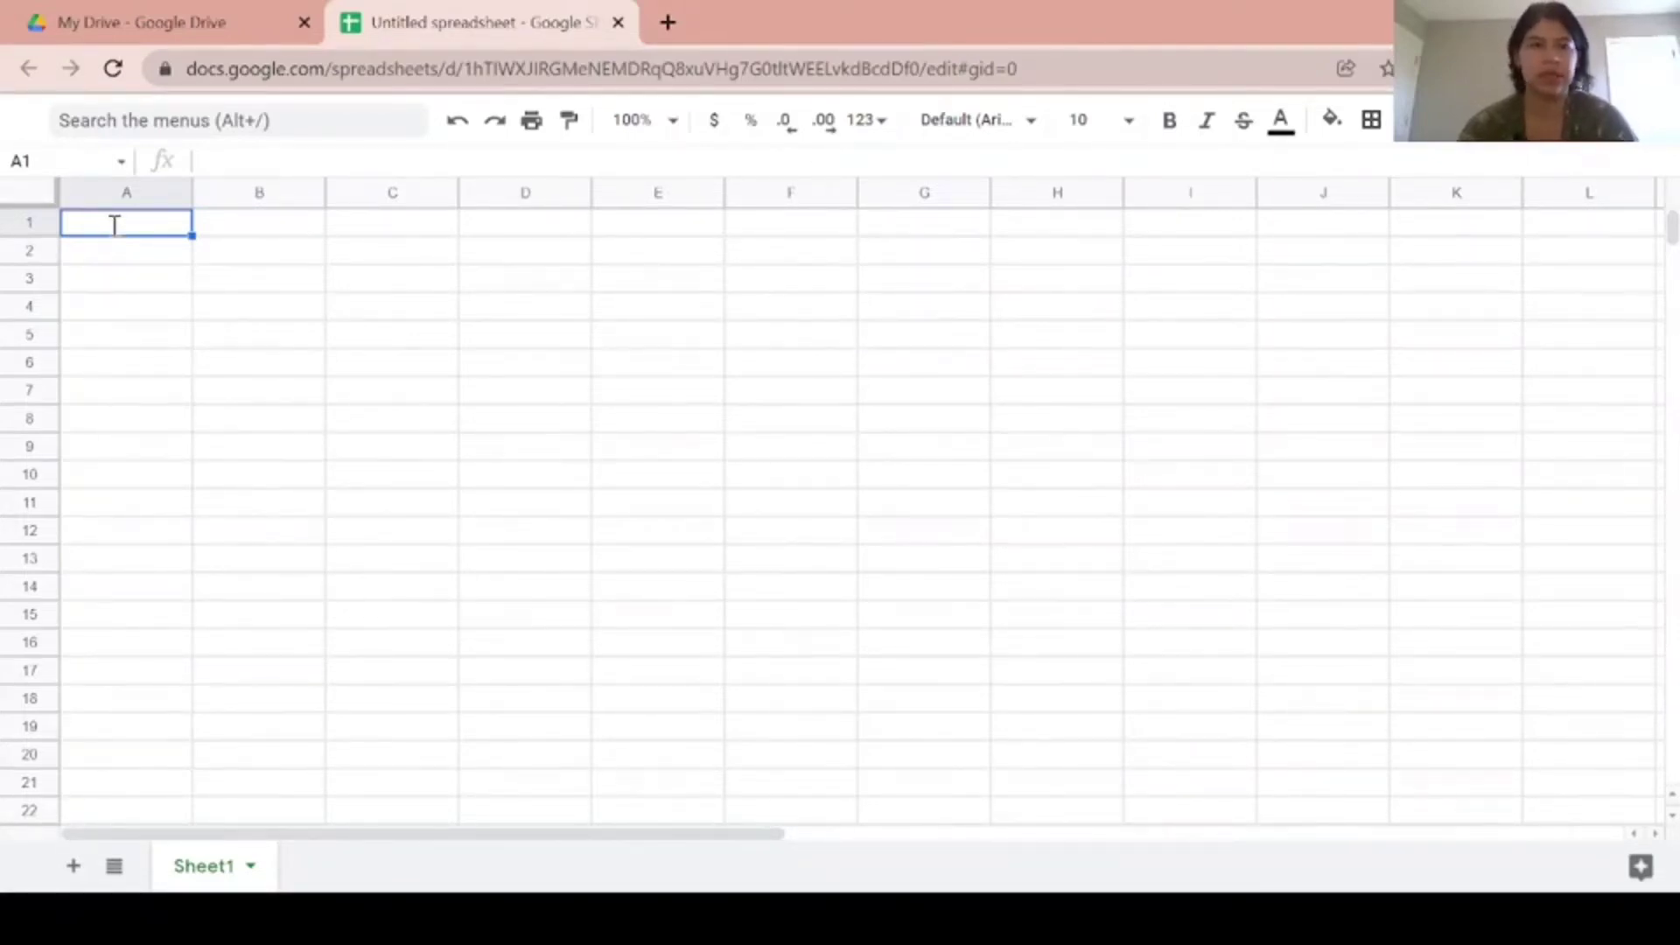
pyautogui.write('Rank')
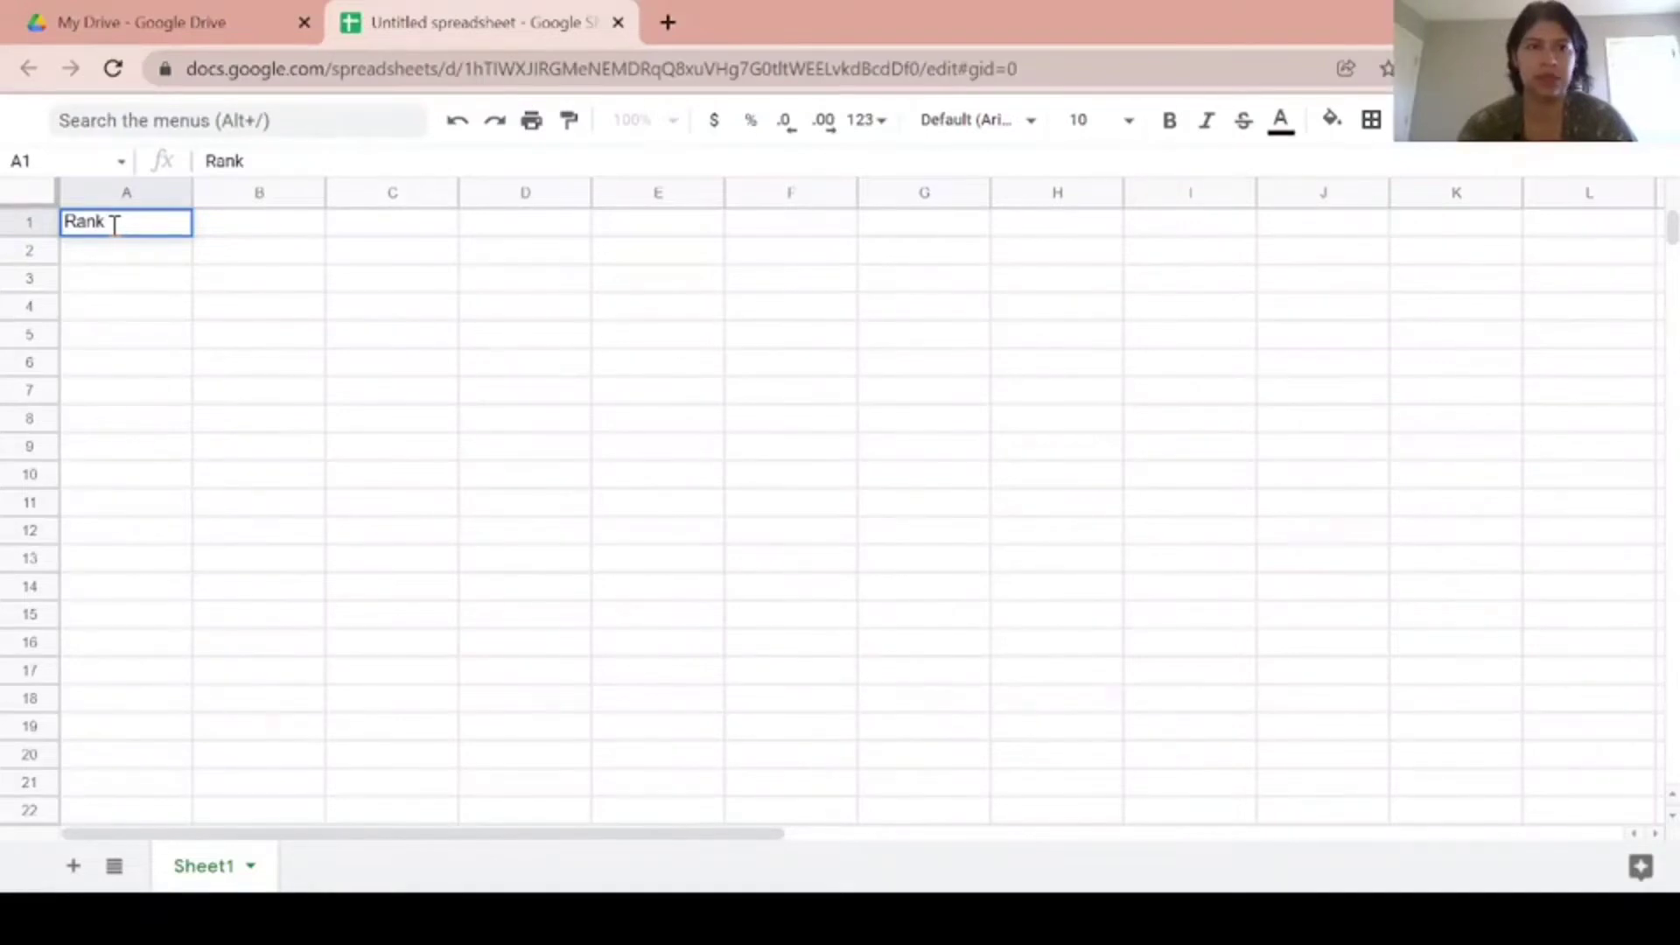
pyautogui.press('Tab')
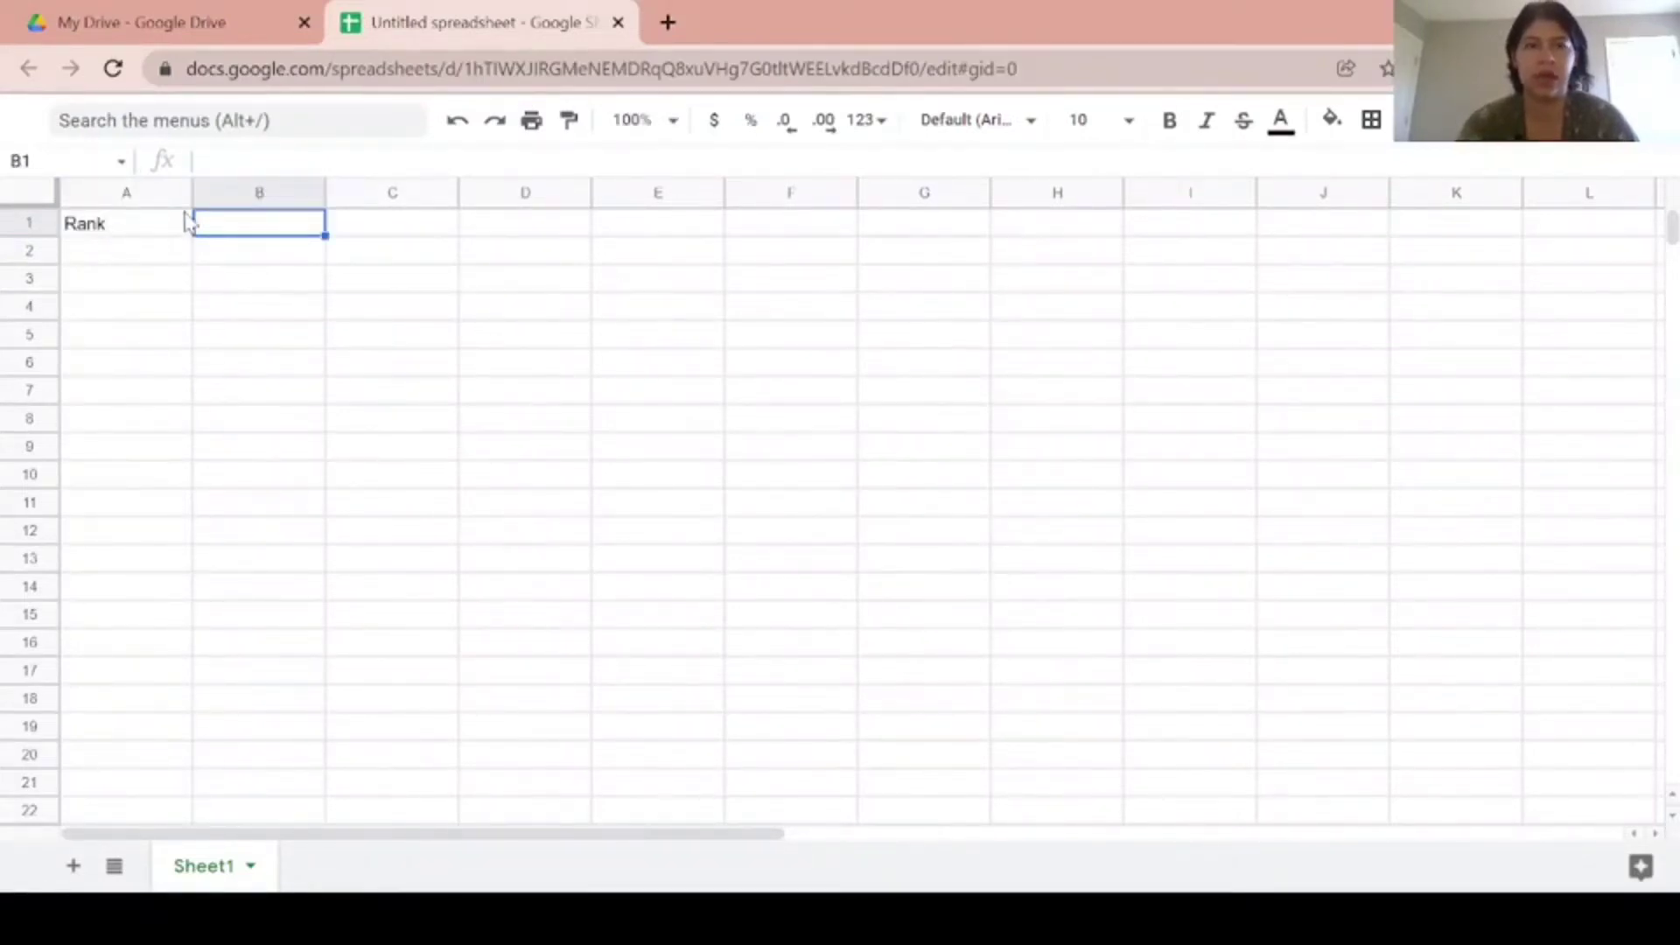
pyautogui.write('Name')
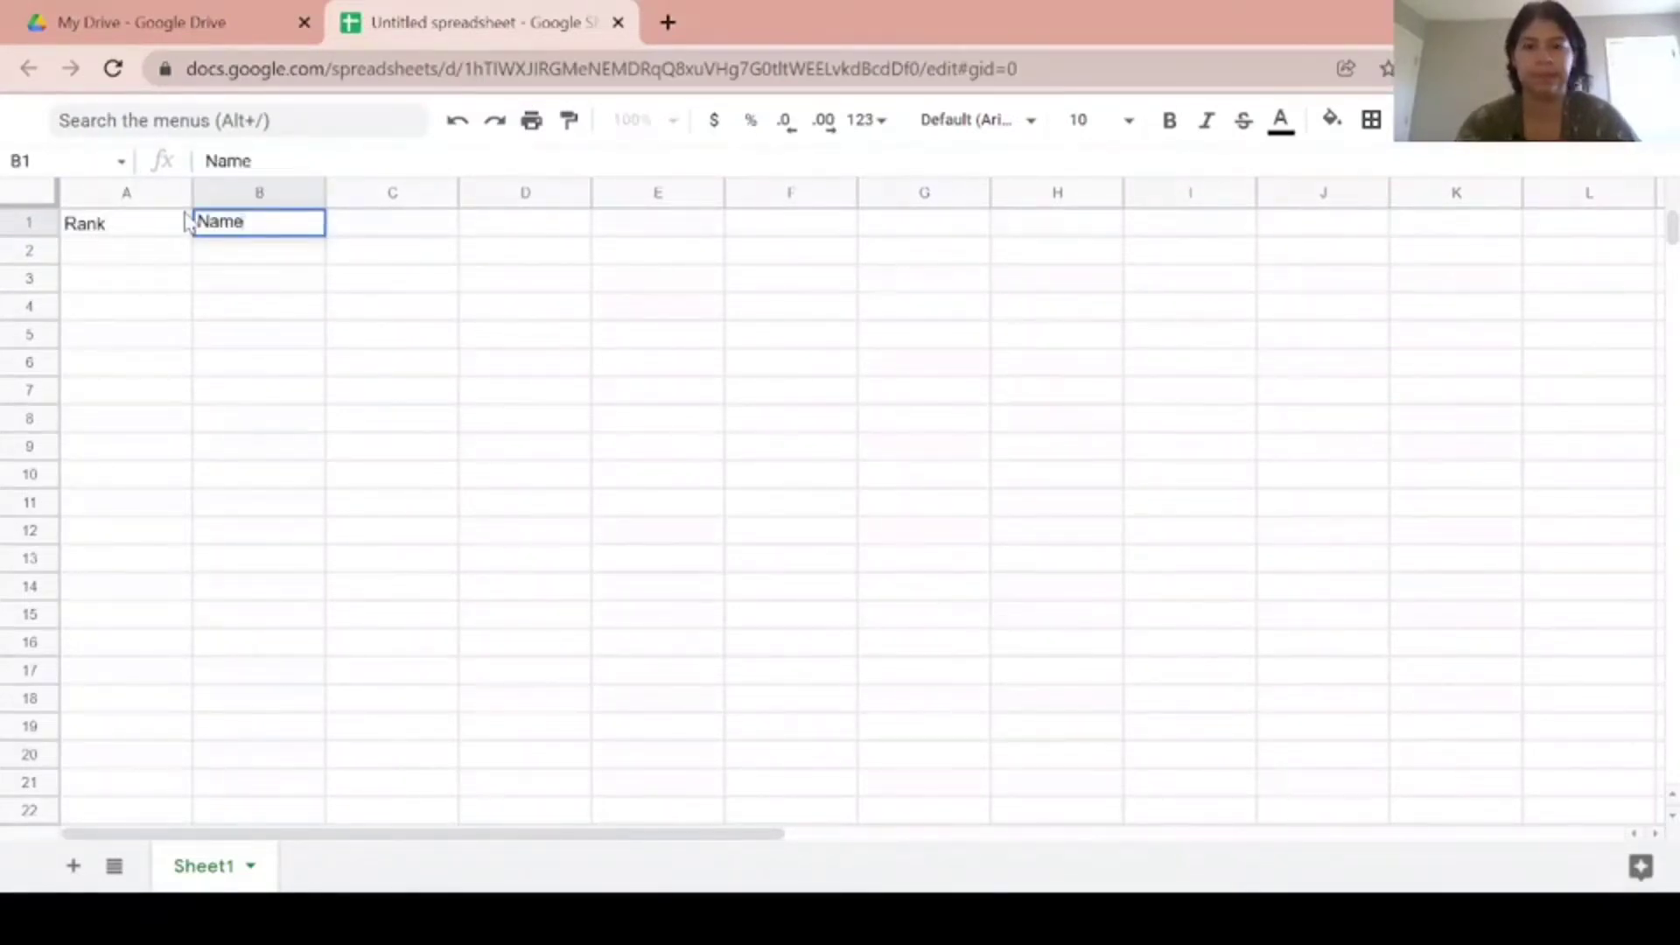
pyautogui.press('Tab')
pyautogui.write('Type')
pyautogui.press('Tab')
pyautogui.write('Principal')
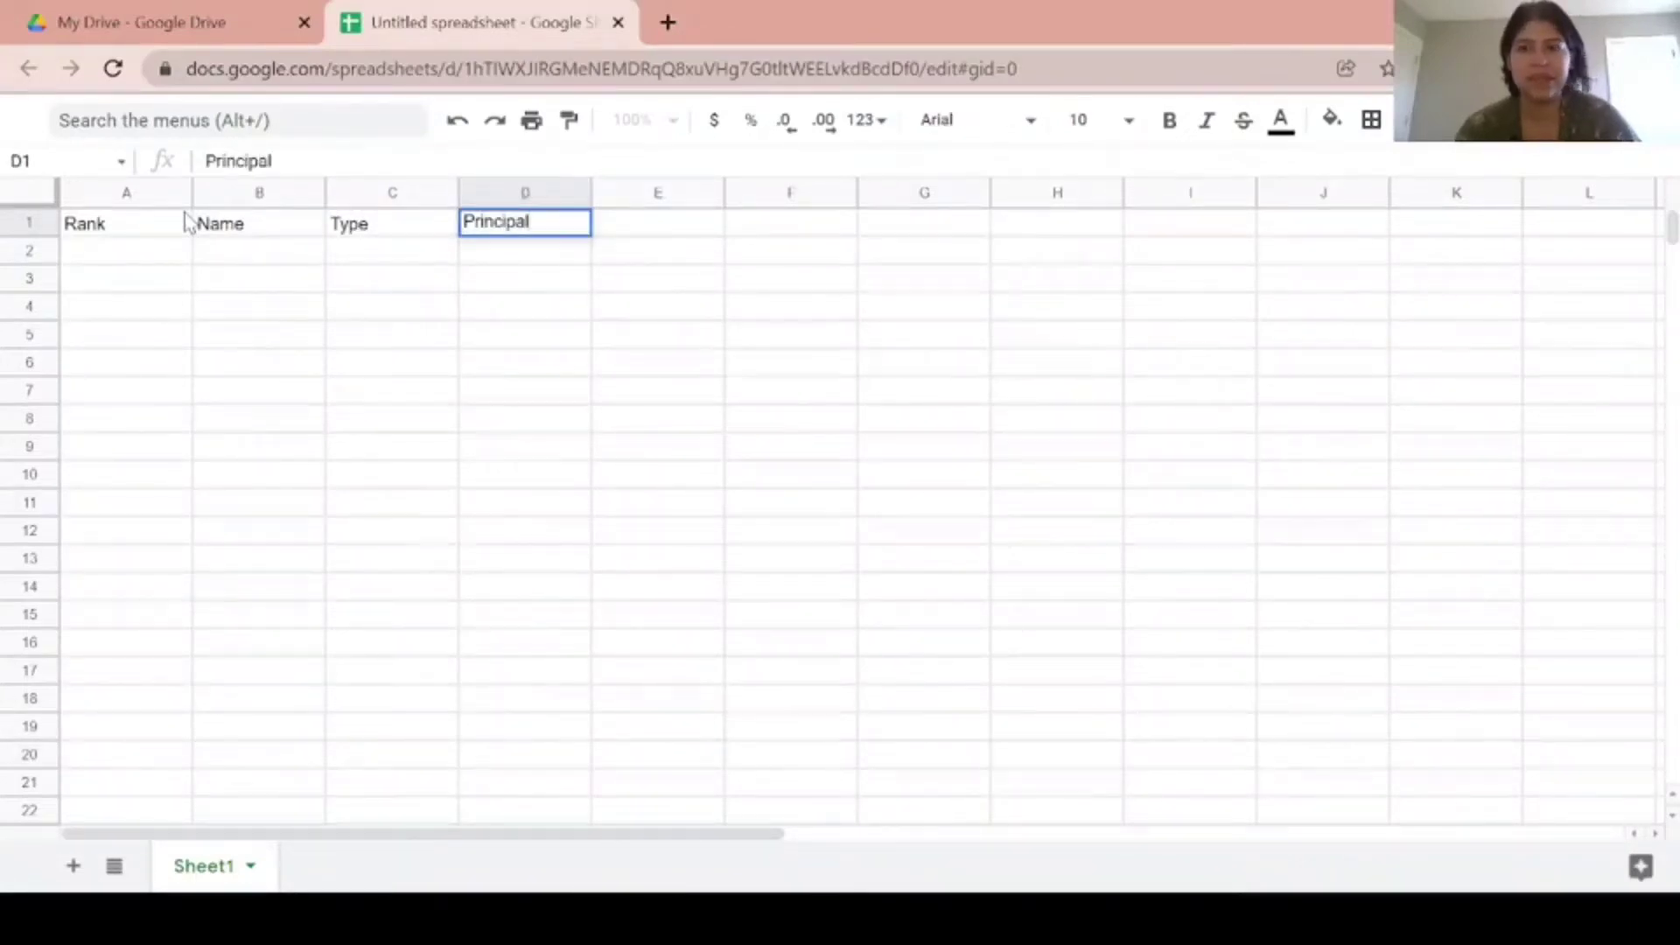
pyautogui.press('Tab')
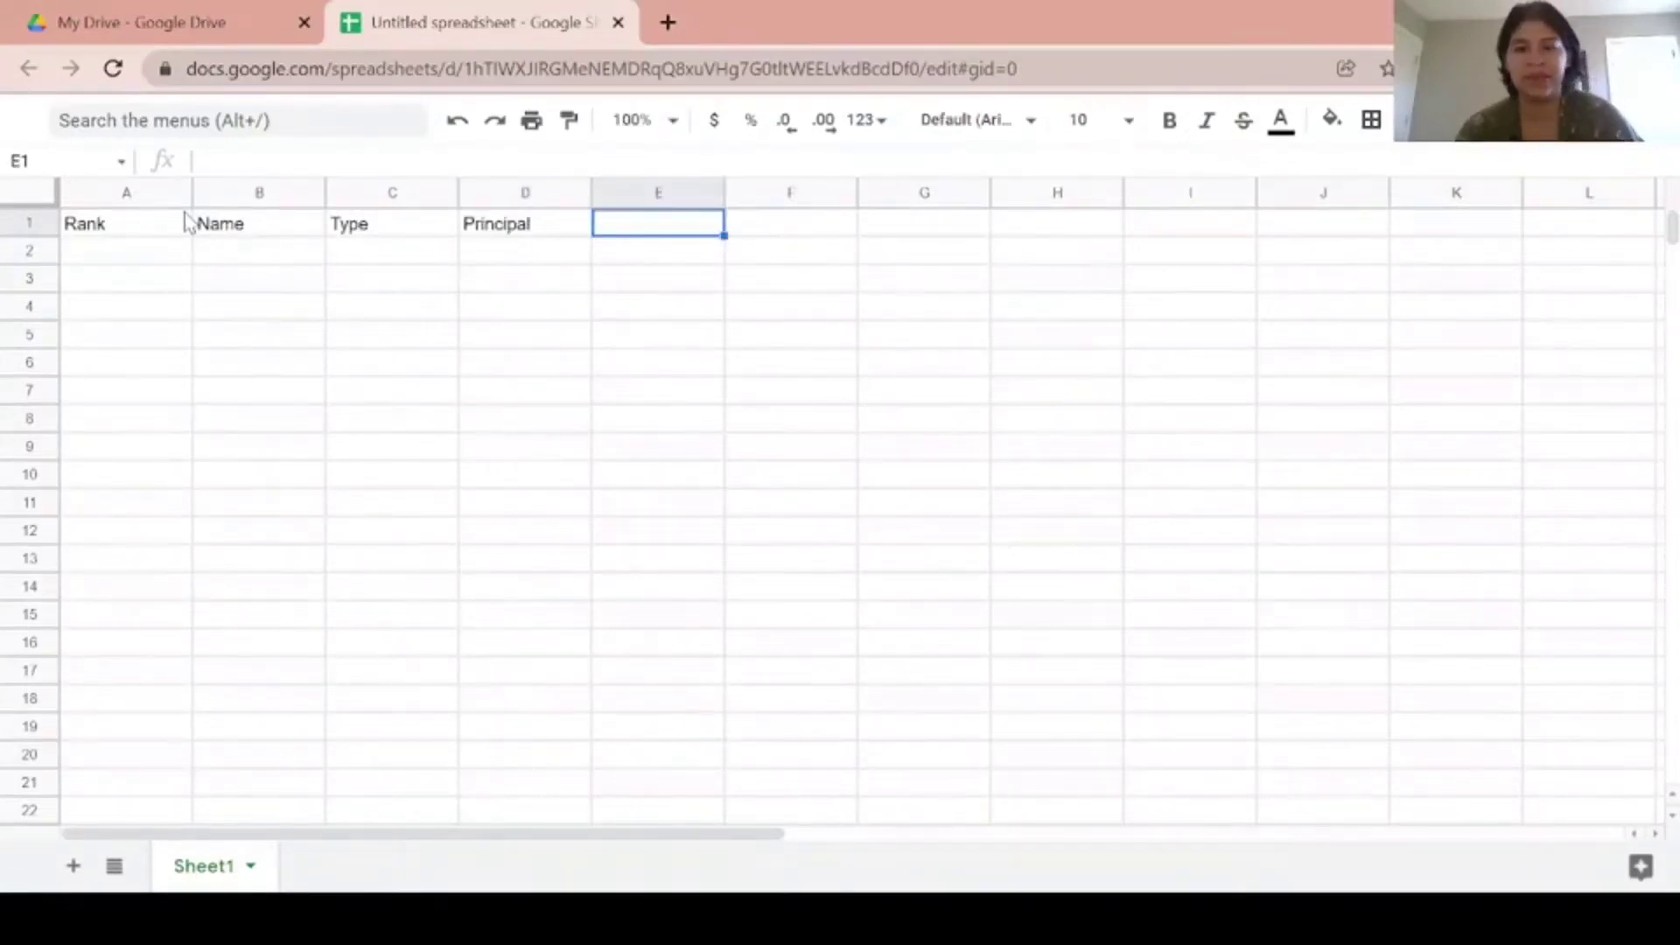
# Step: Enter the headers Monthly Payment, APR and Monthly Interest Payment in cells E1 to G1
pyautogui.write('Monthly Payment')
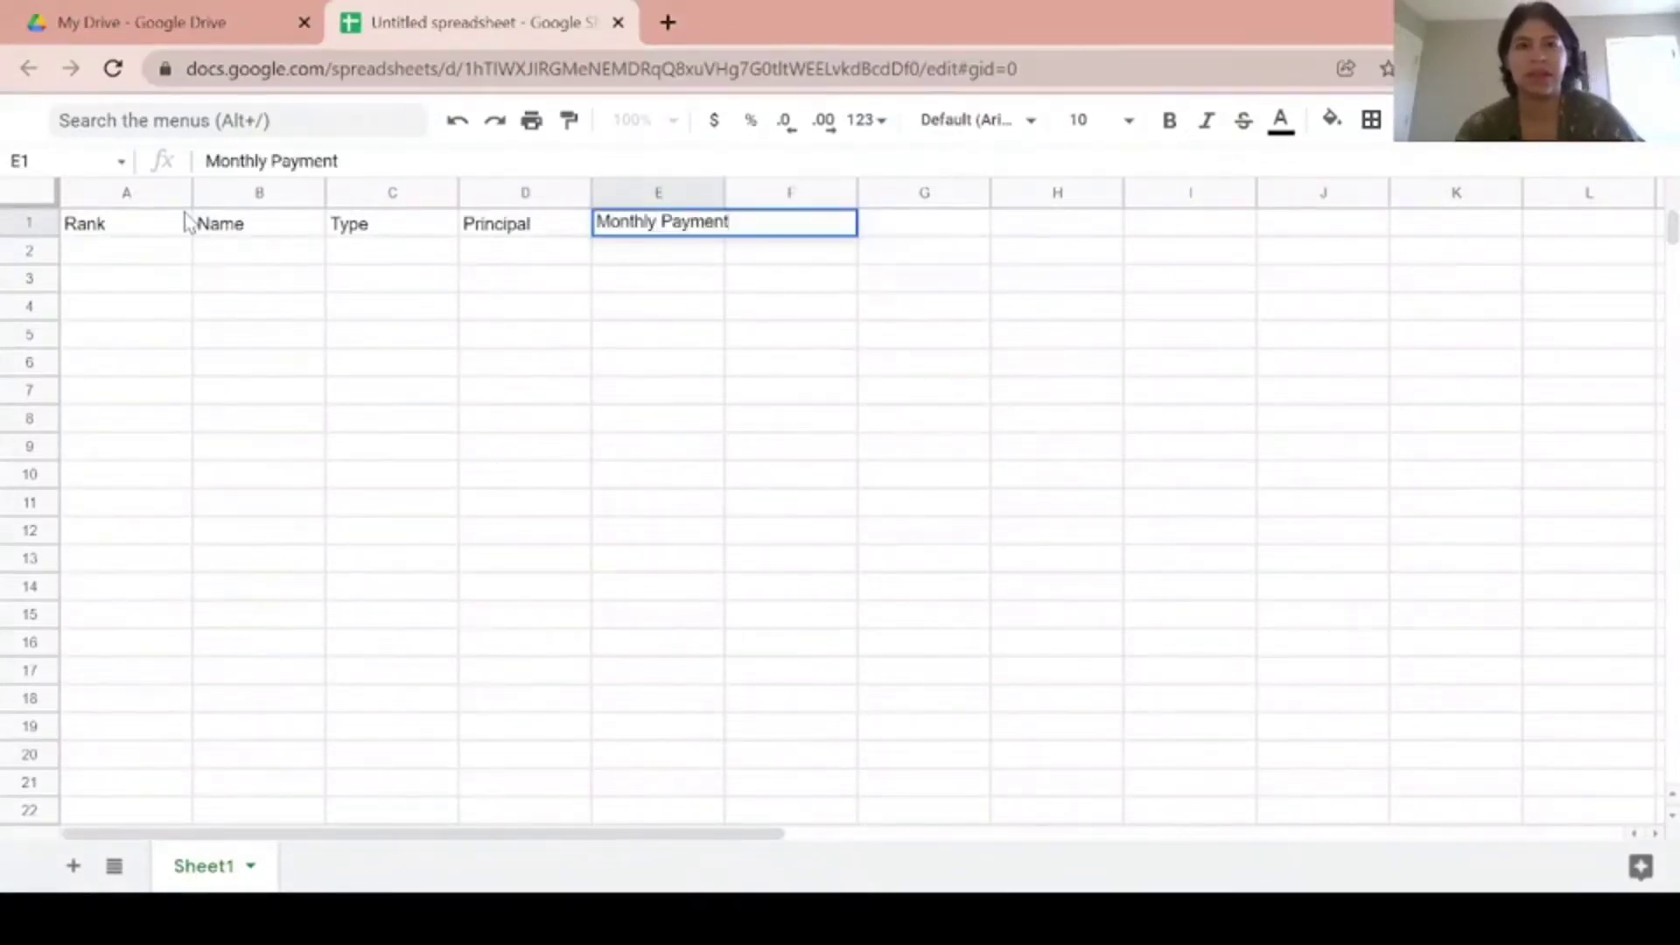
pyautogui.press('Tab')
pyautogui.write('APR')
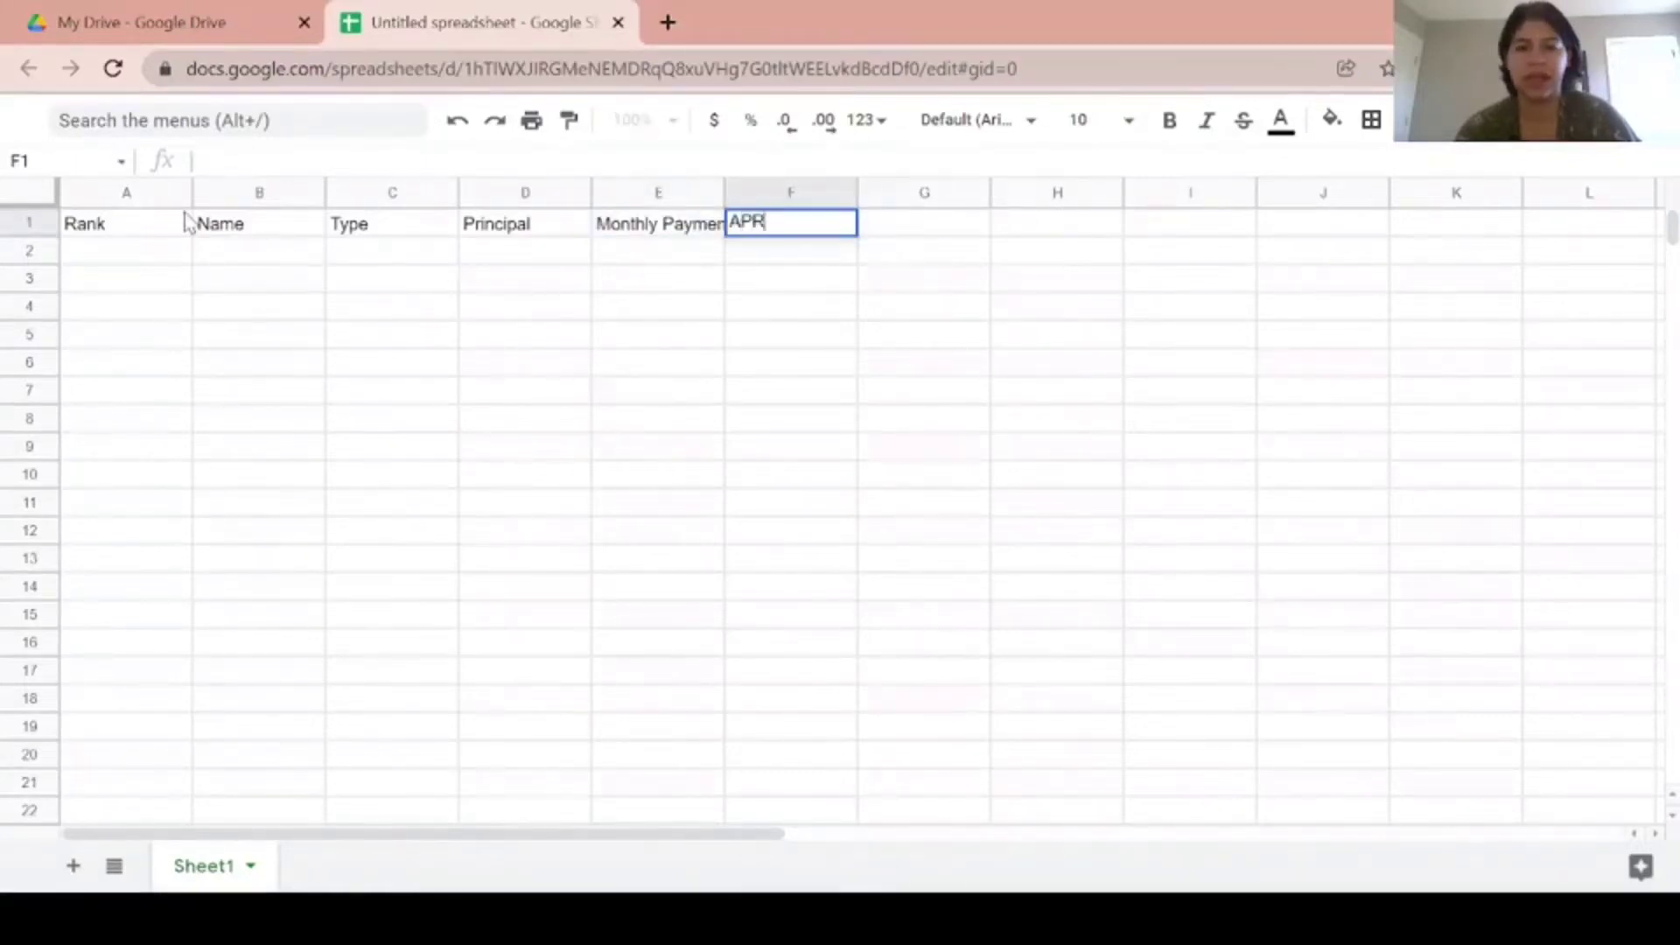
pyautogui.press('Tab')
pyautogui.write('Mo')
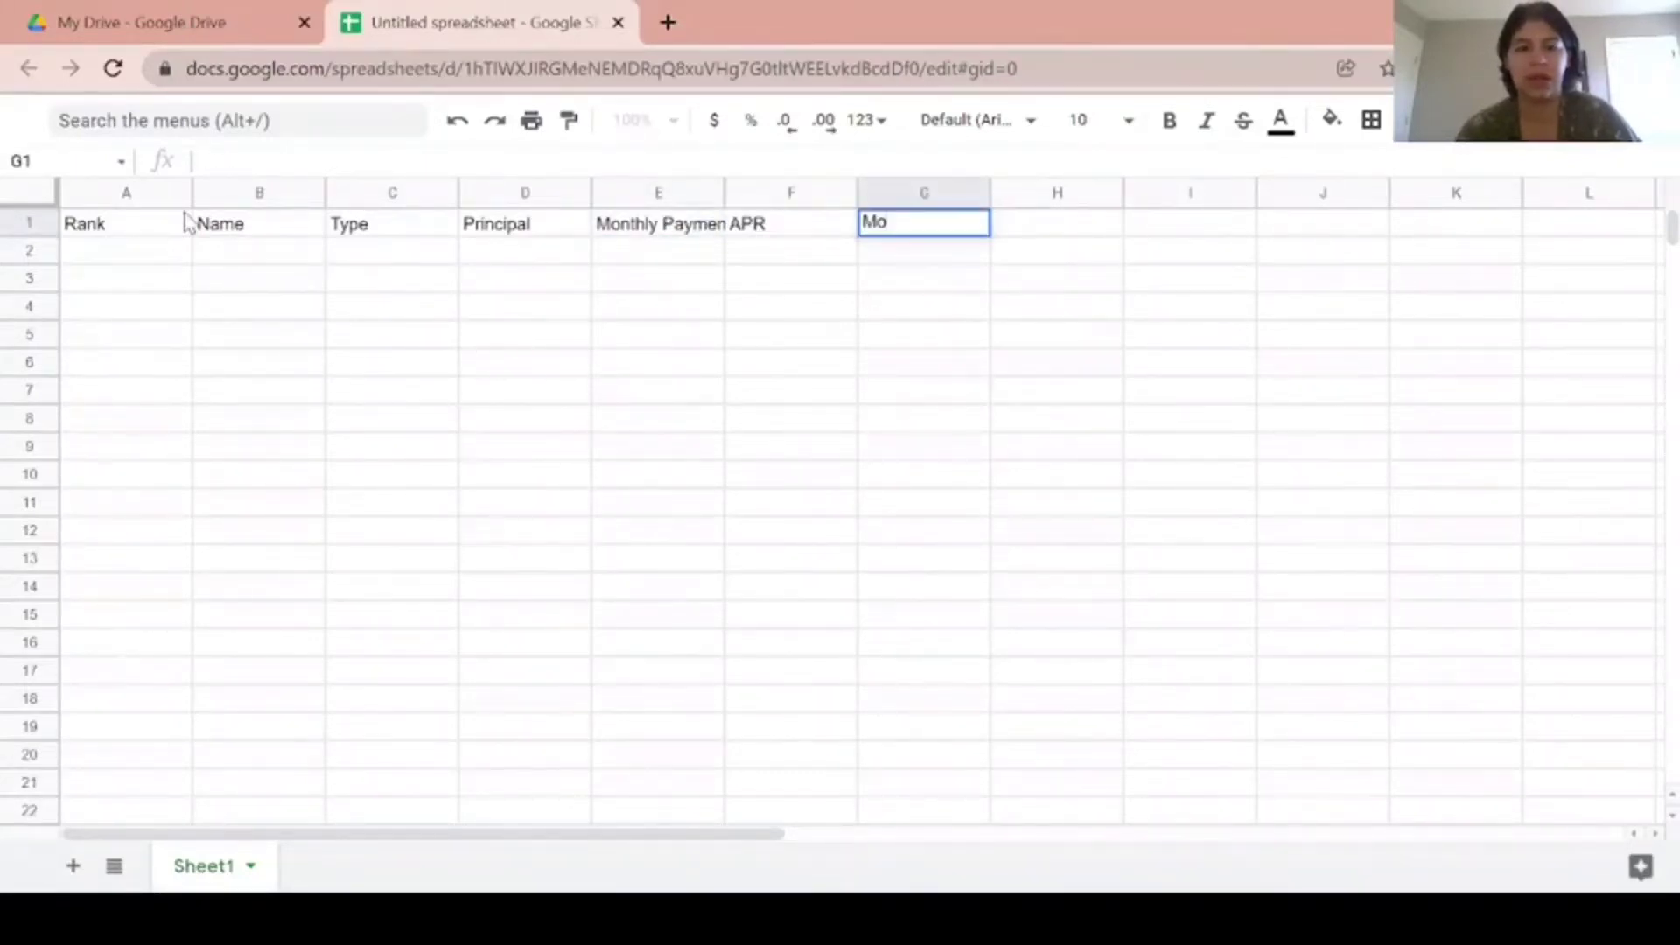
pyautogui.write('nthly Interes')
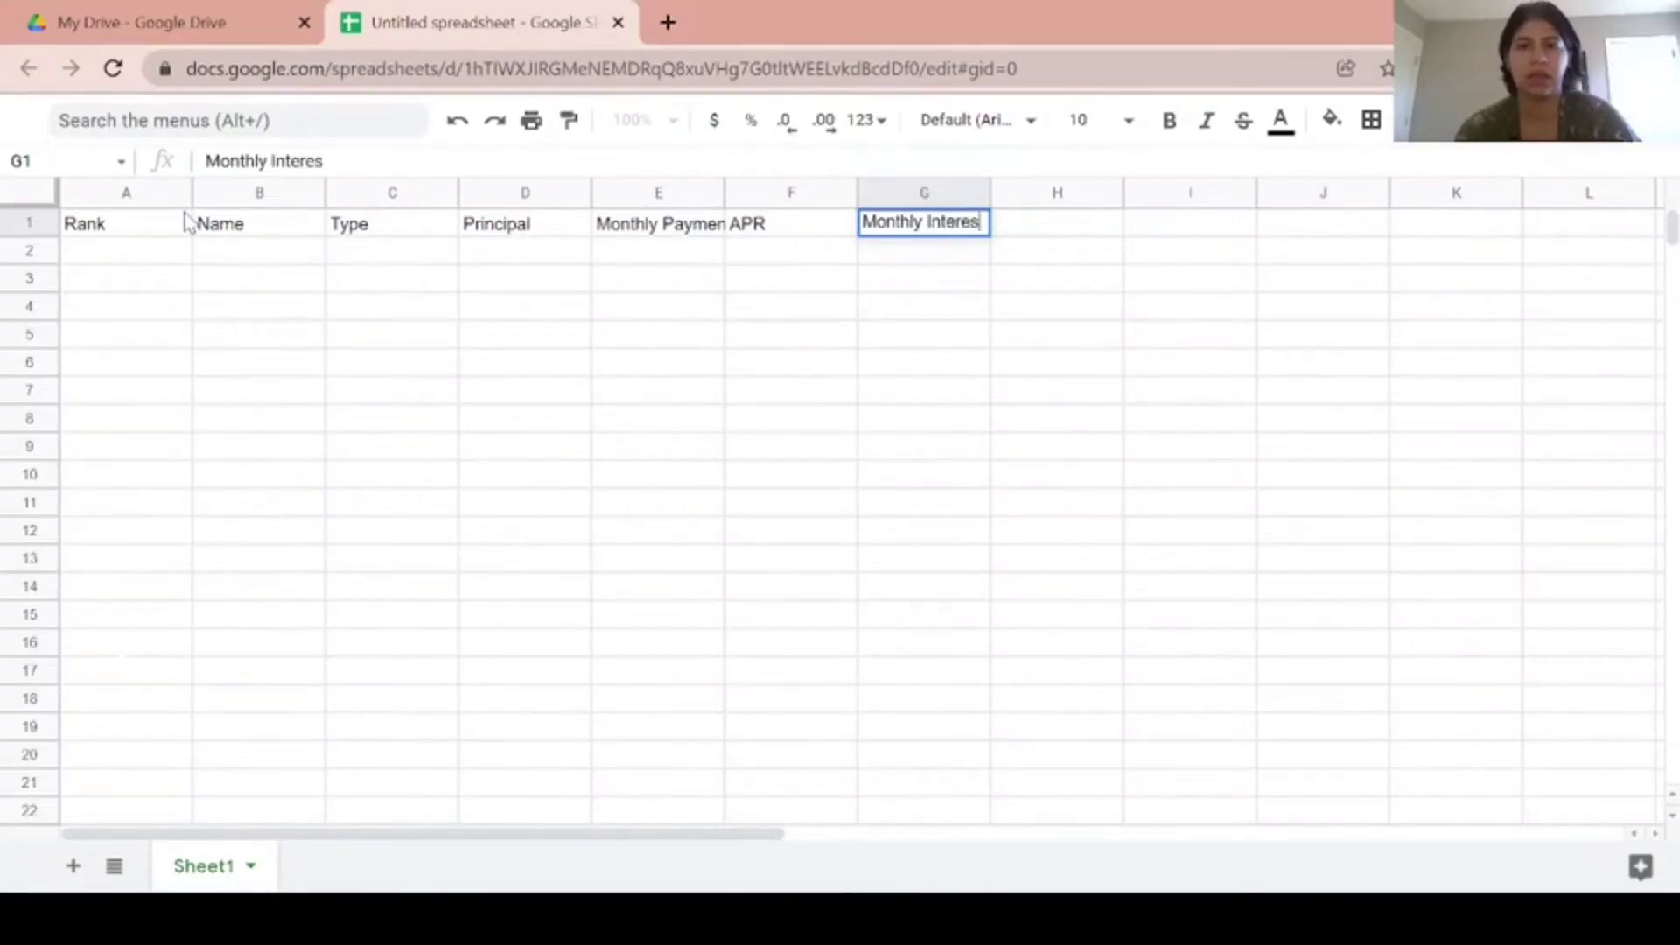
pyautogui.write('t Payment')
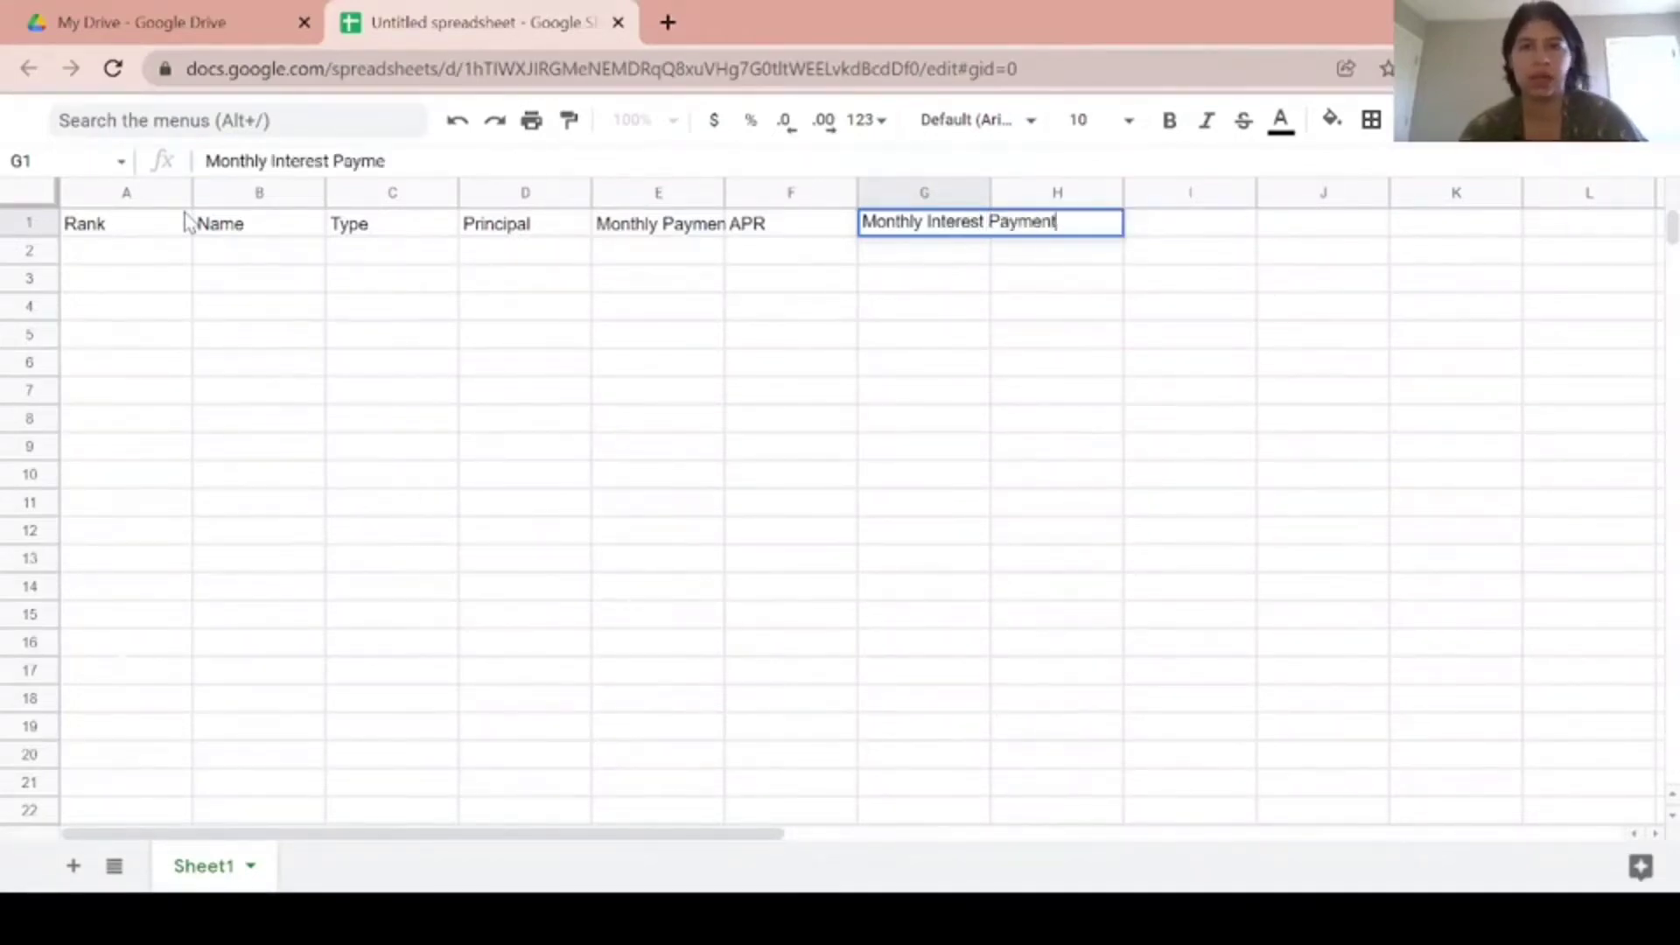
pyautogui.press('Return')
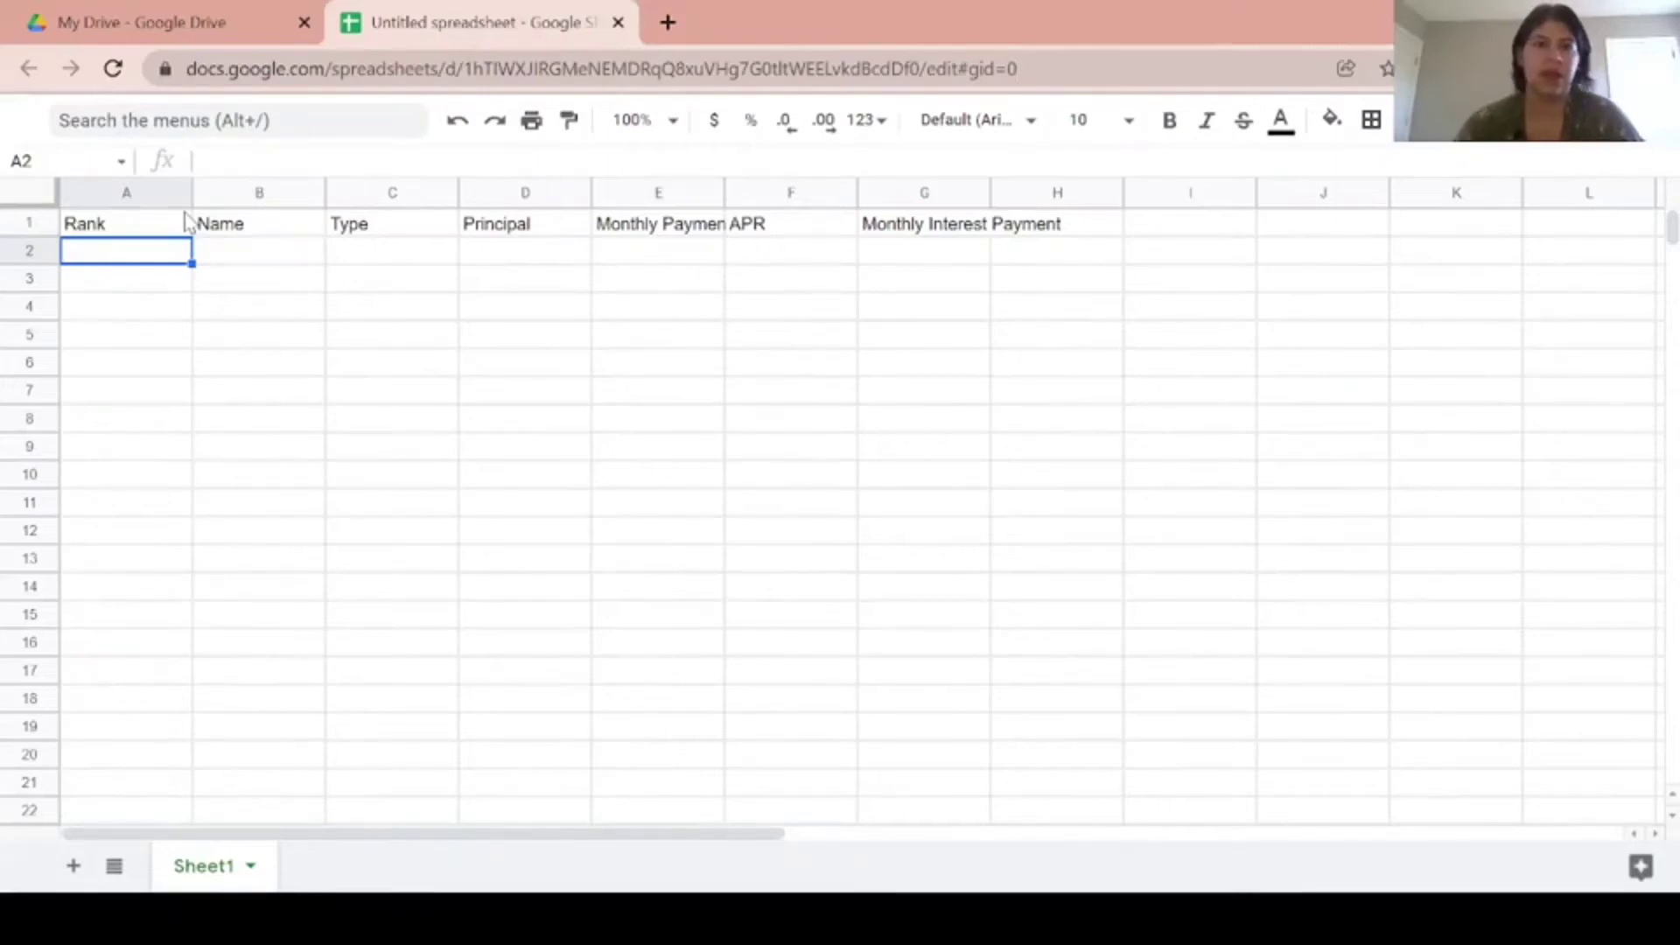
# Step: Wrap the text of the Monthly Payment header in E1 and the Monthly Interest Payment header in G1
pyautogui.click(674, 228)
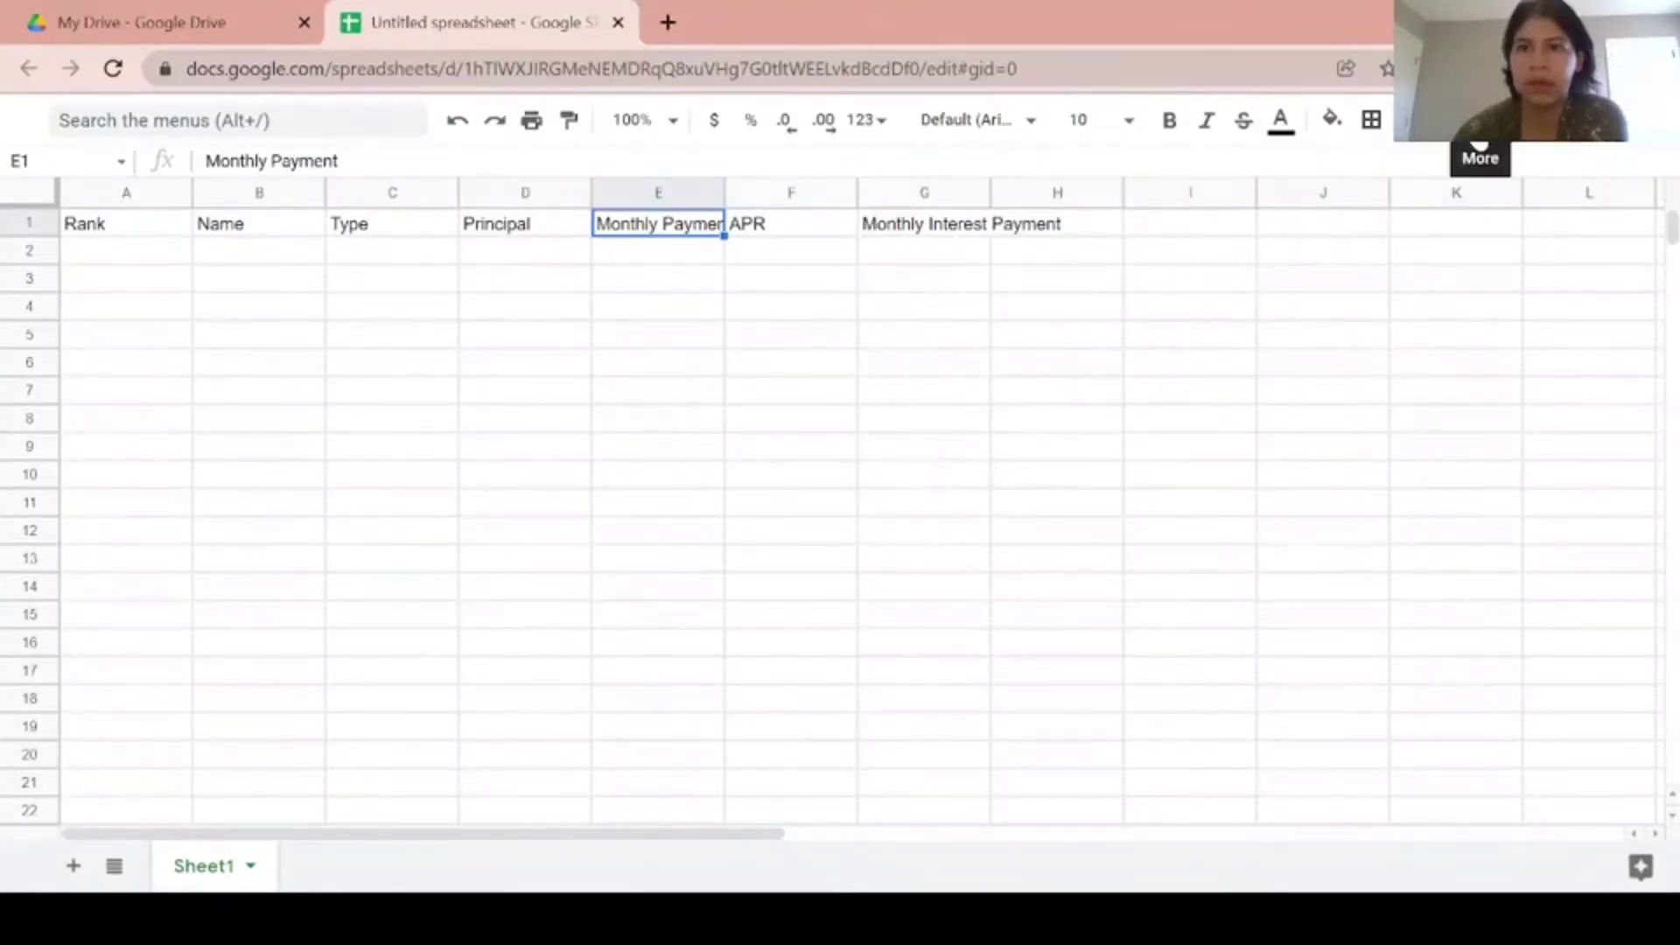
pyautogui.click(1479, 140)
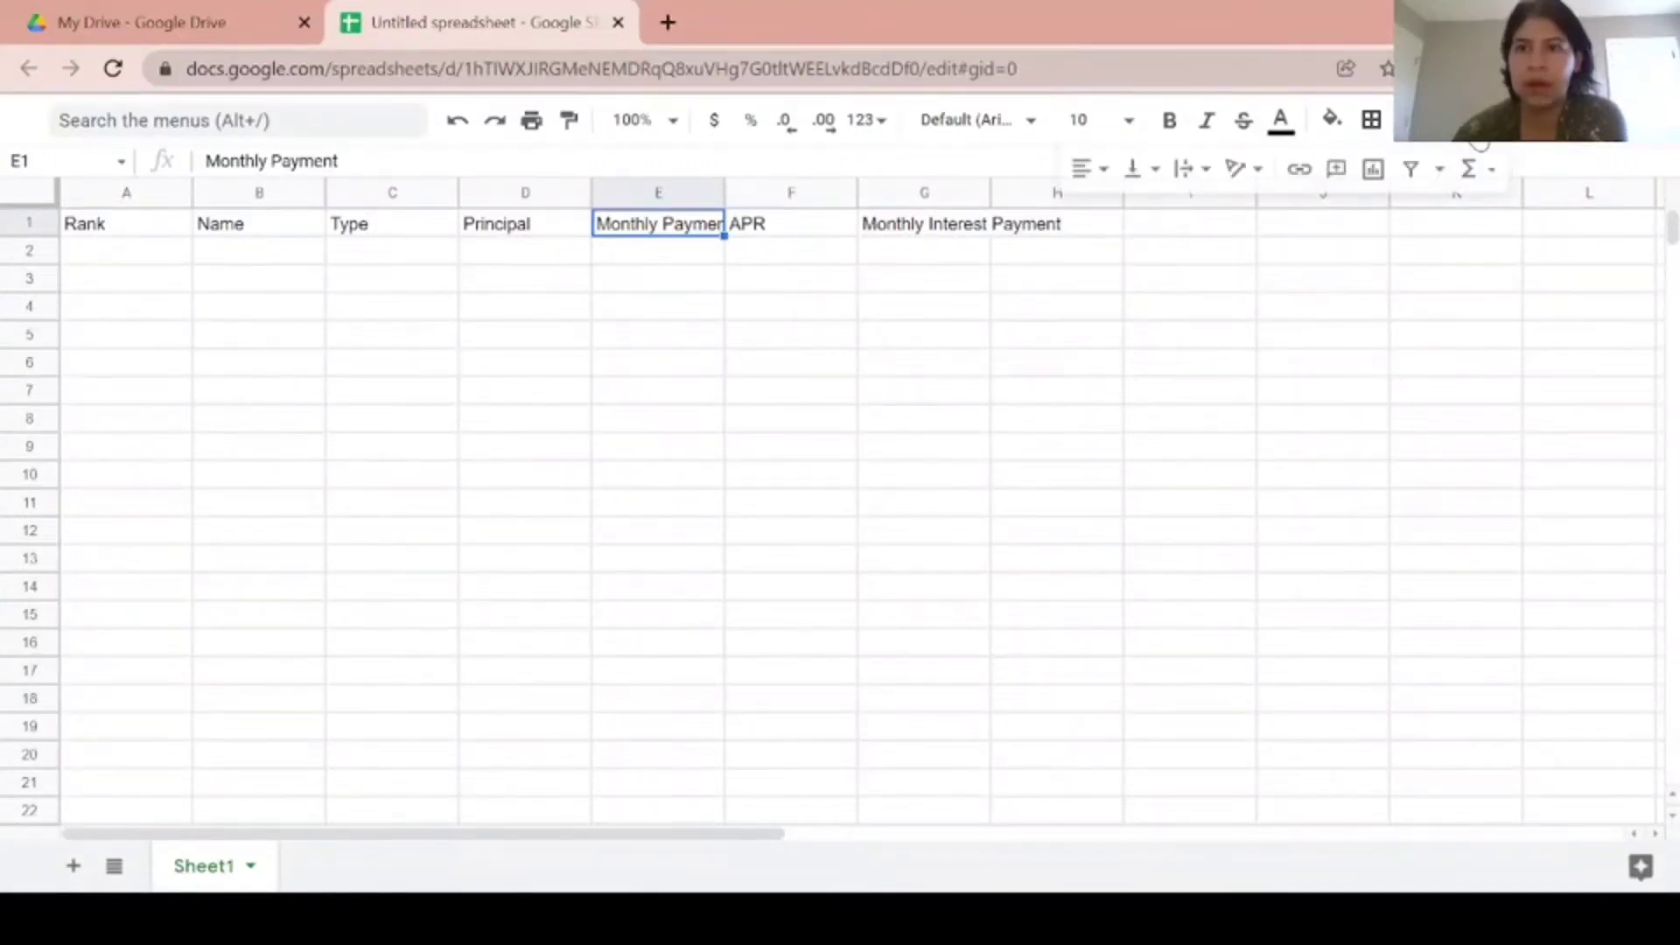
pyautogui.click(1212, 178)
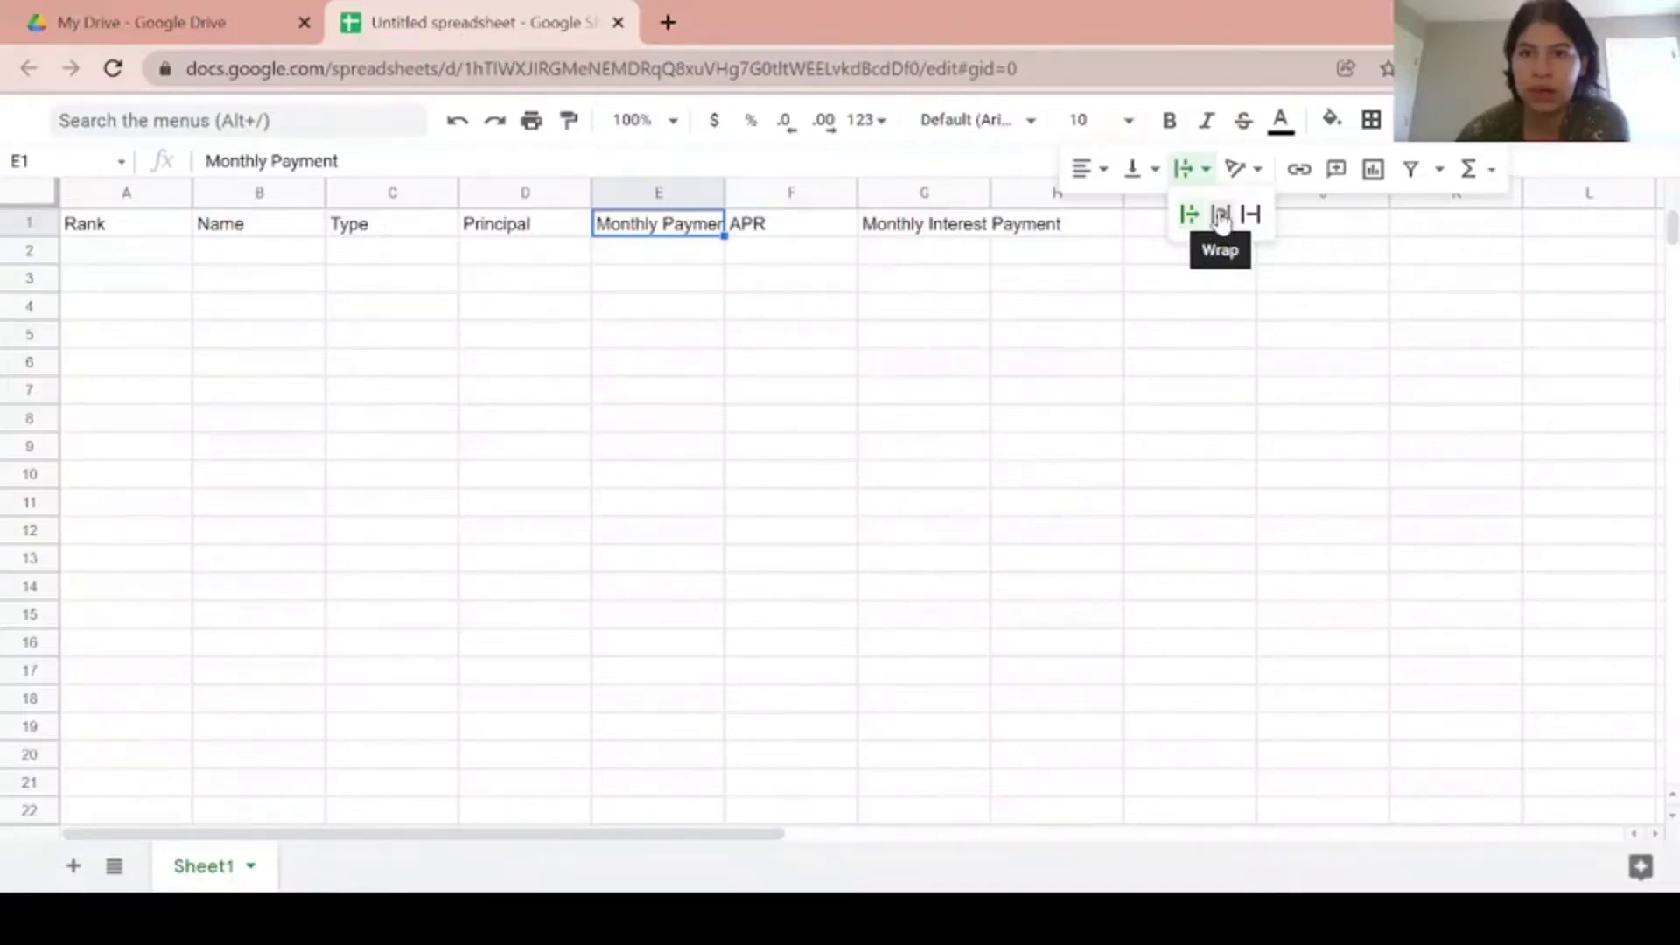
pyautogui.click(1221, 217)
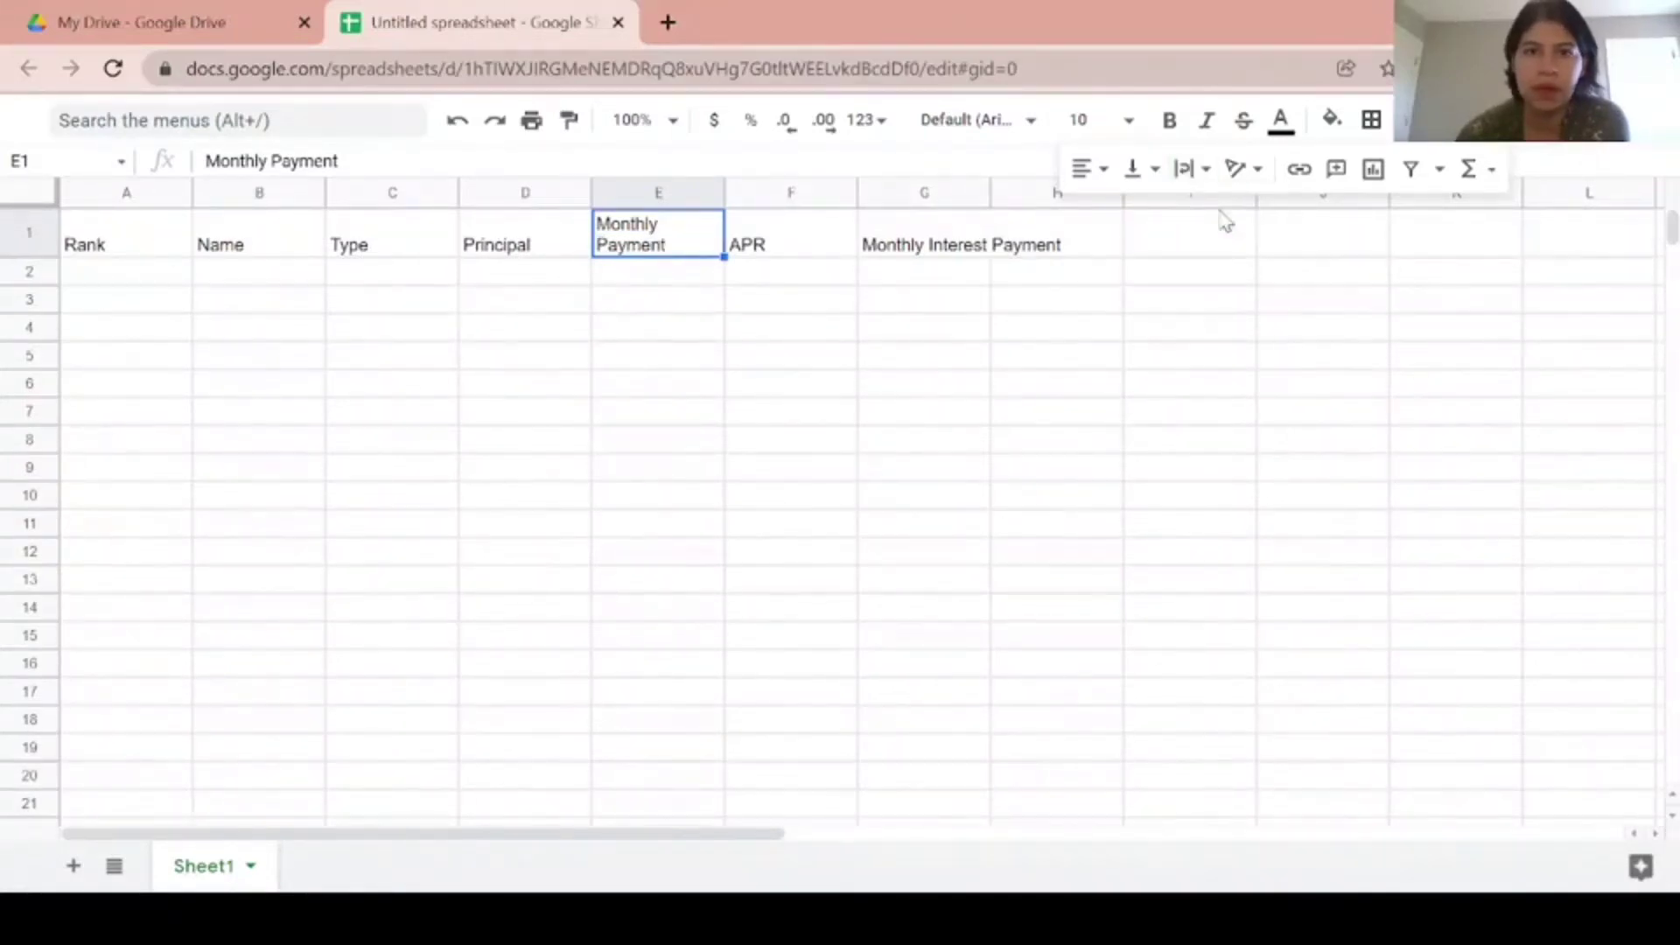
pyautogui.click(923, 242)
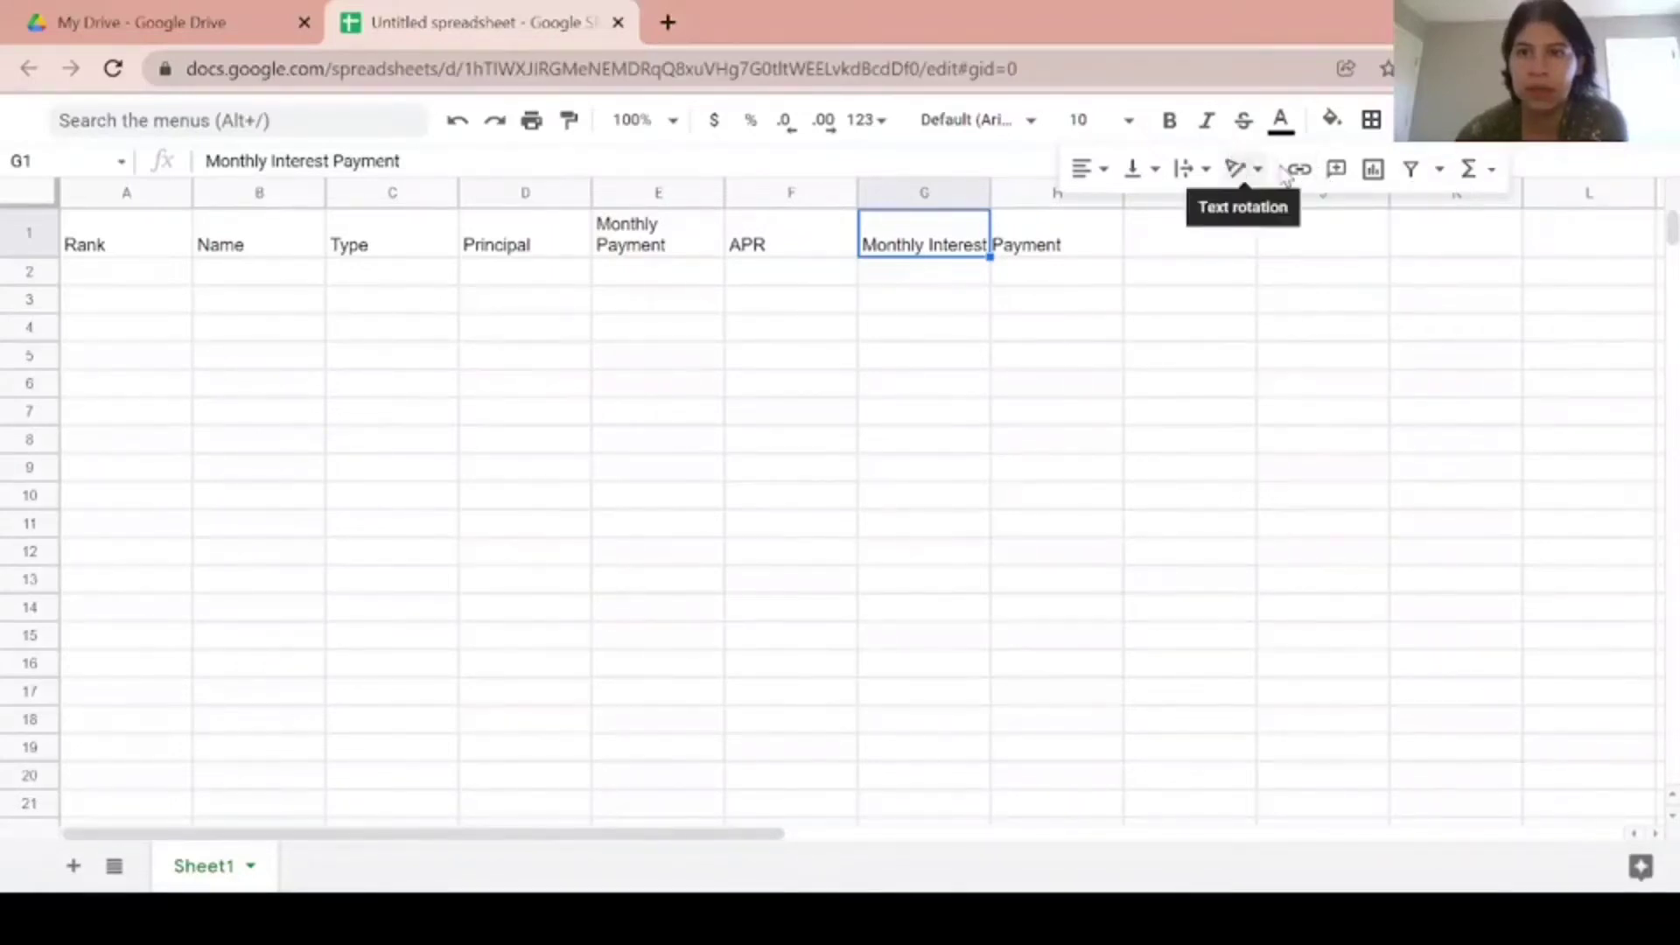
pyautogui.click(1197, 171)
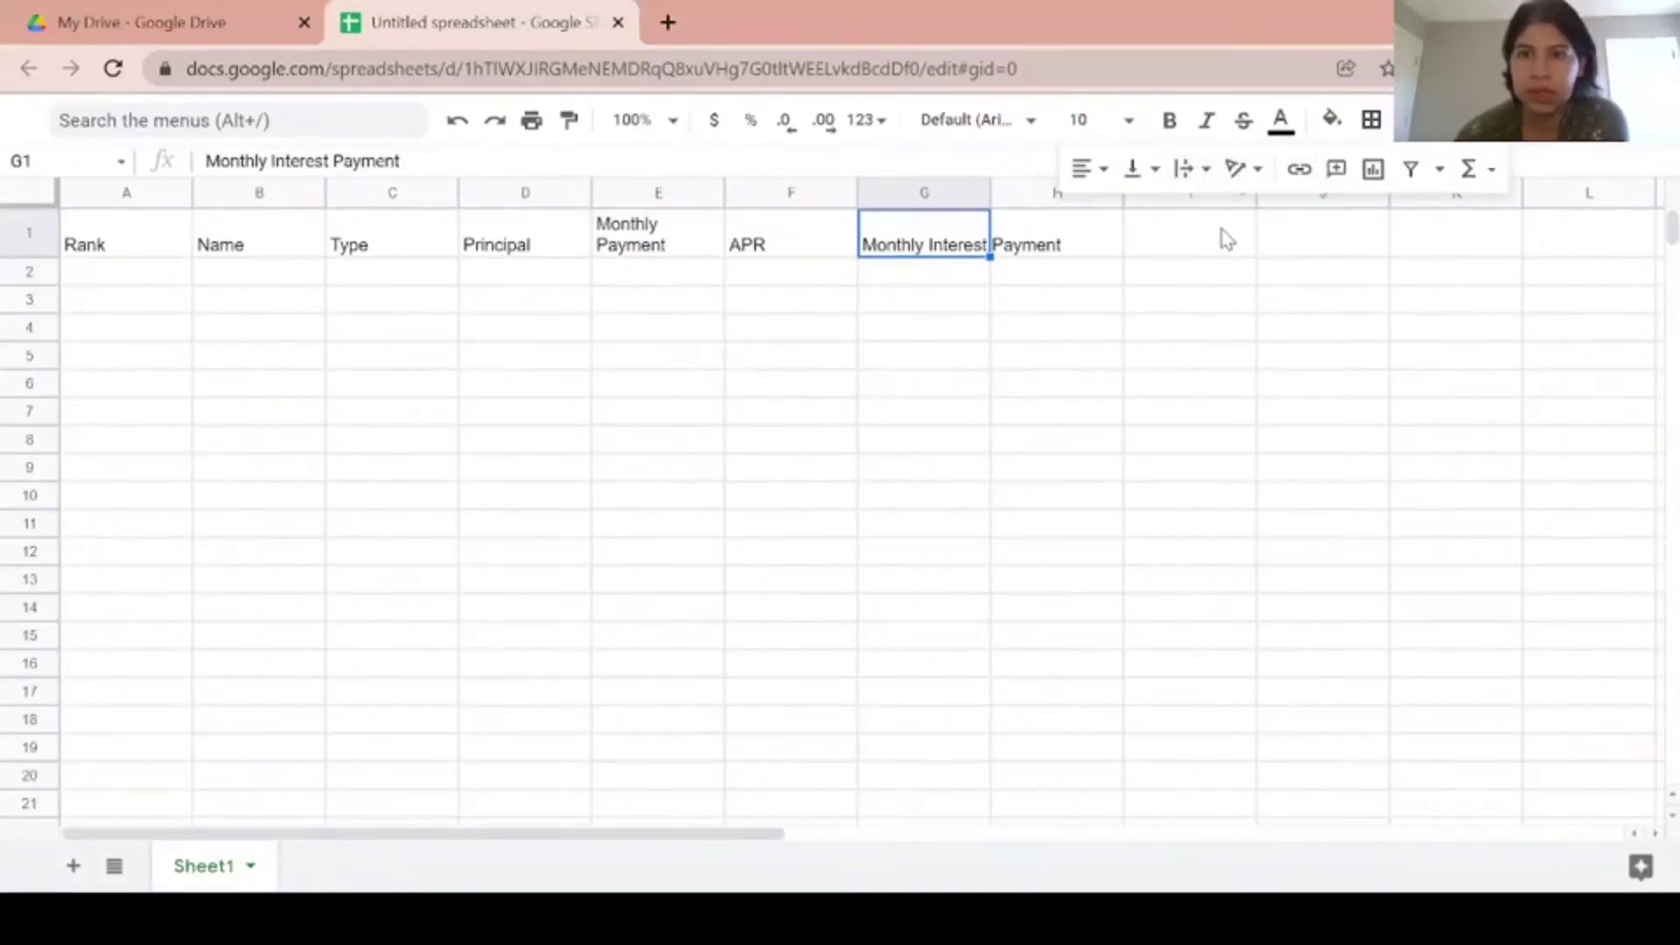
pyautogui.click(1207, 175)
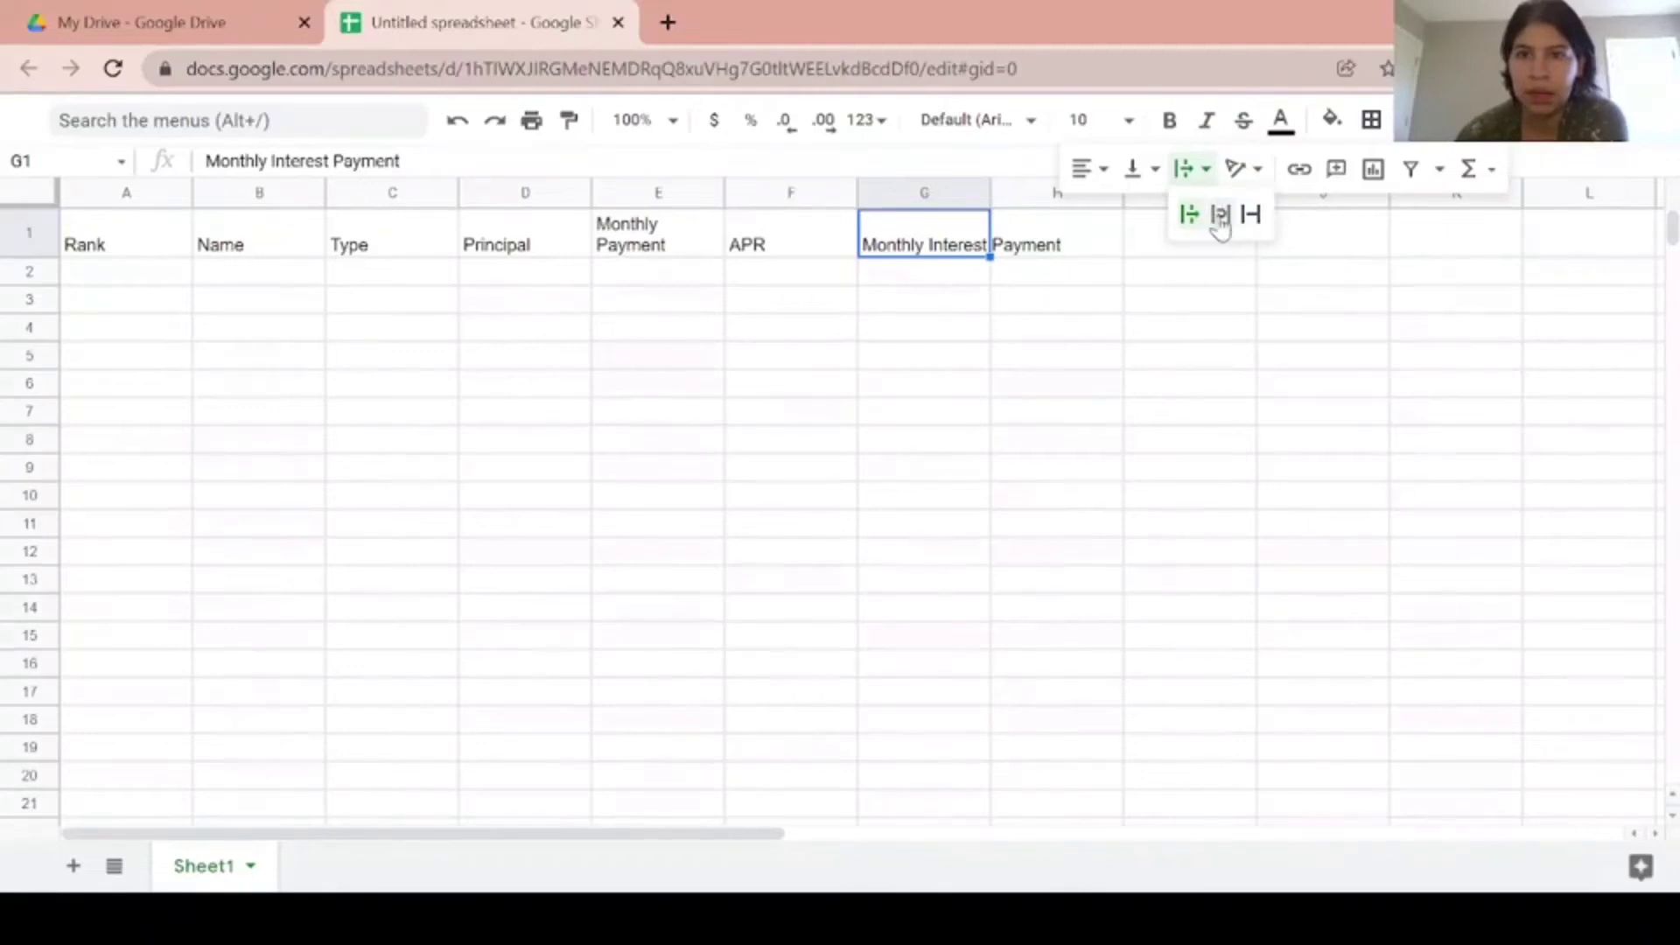
pyautogui.click(1219, 221)
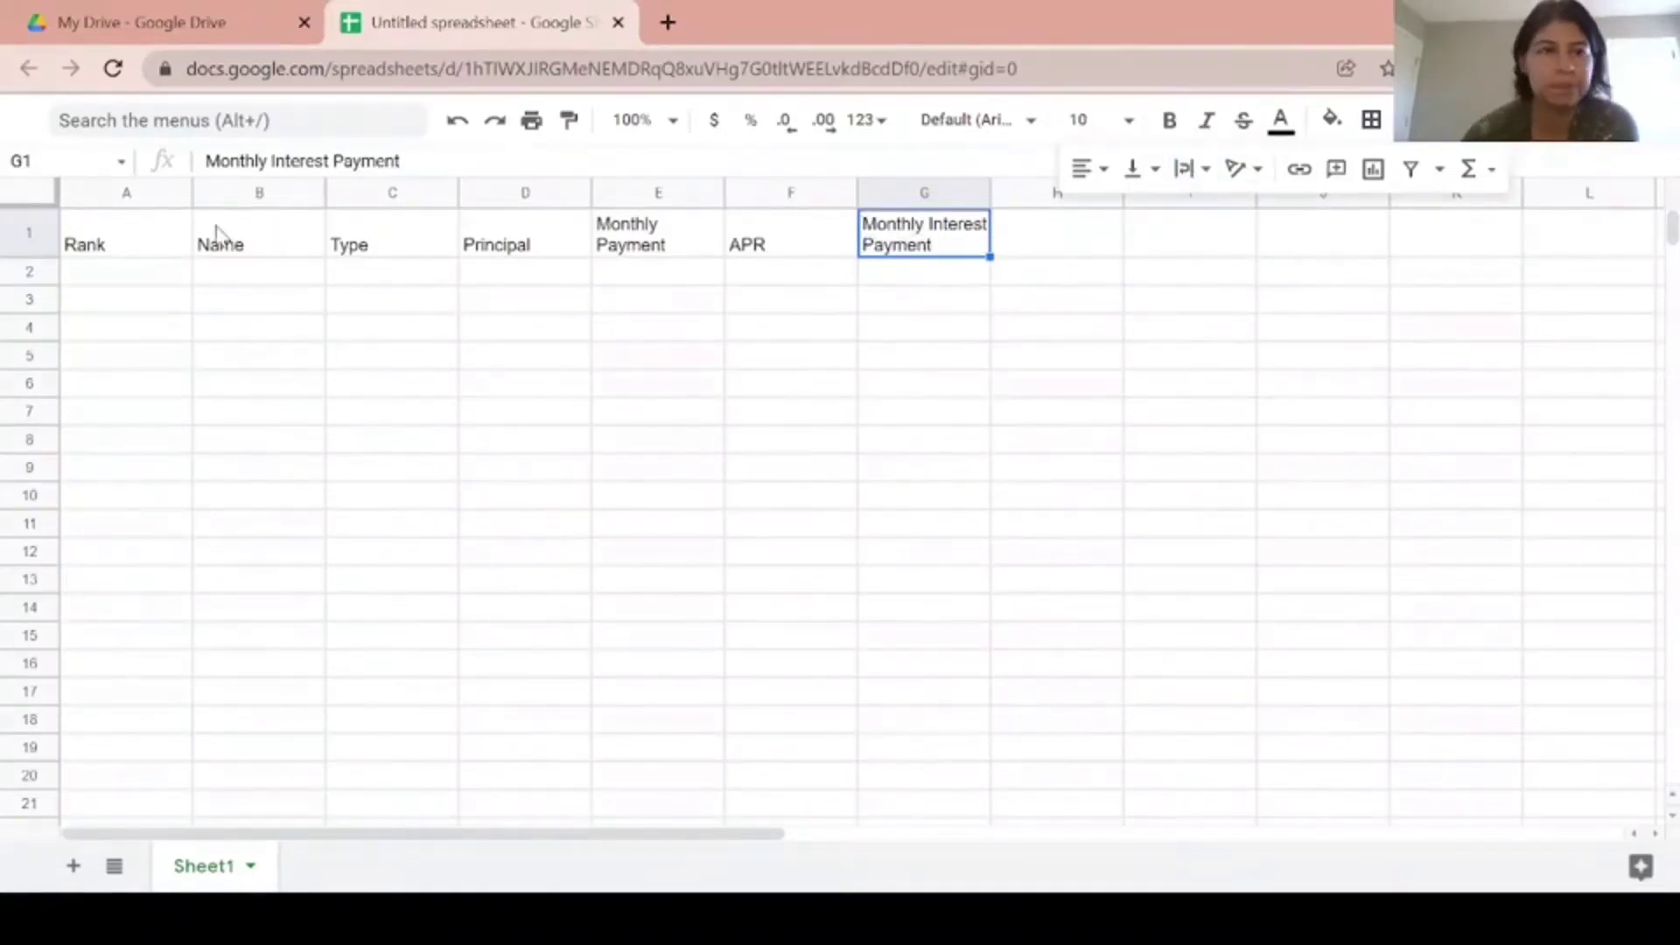
# Step: Add a bottom border to the header cells A1:G1
pyautogui.click(125, 248)
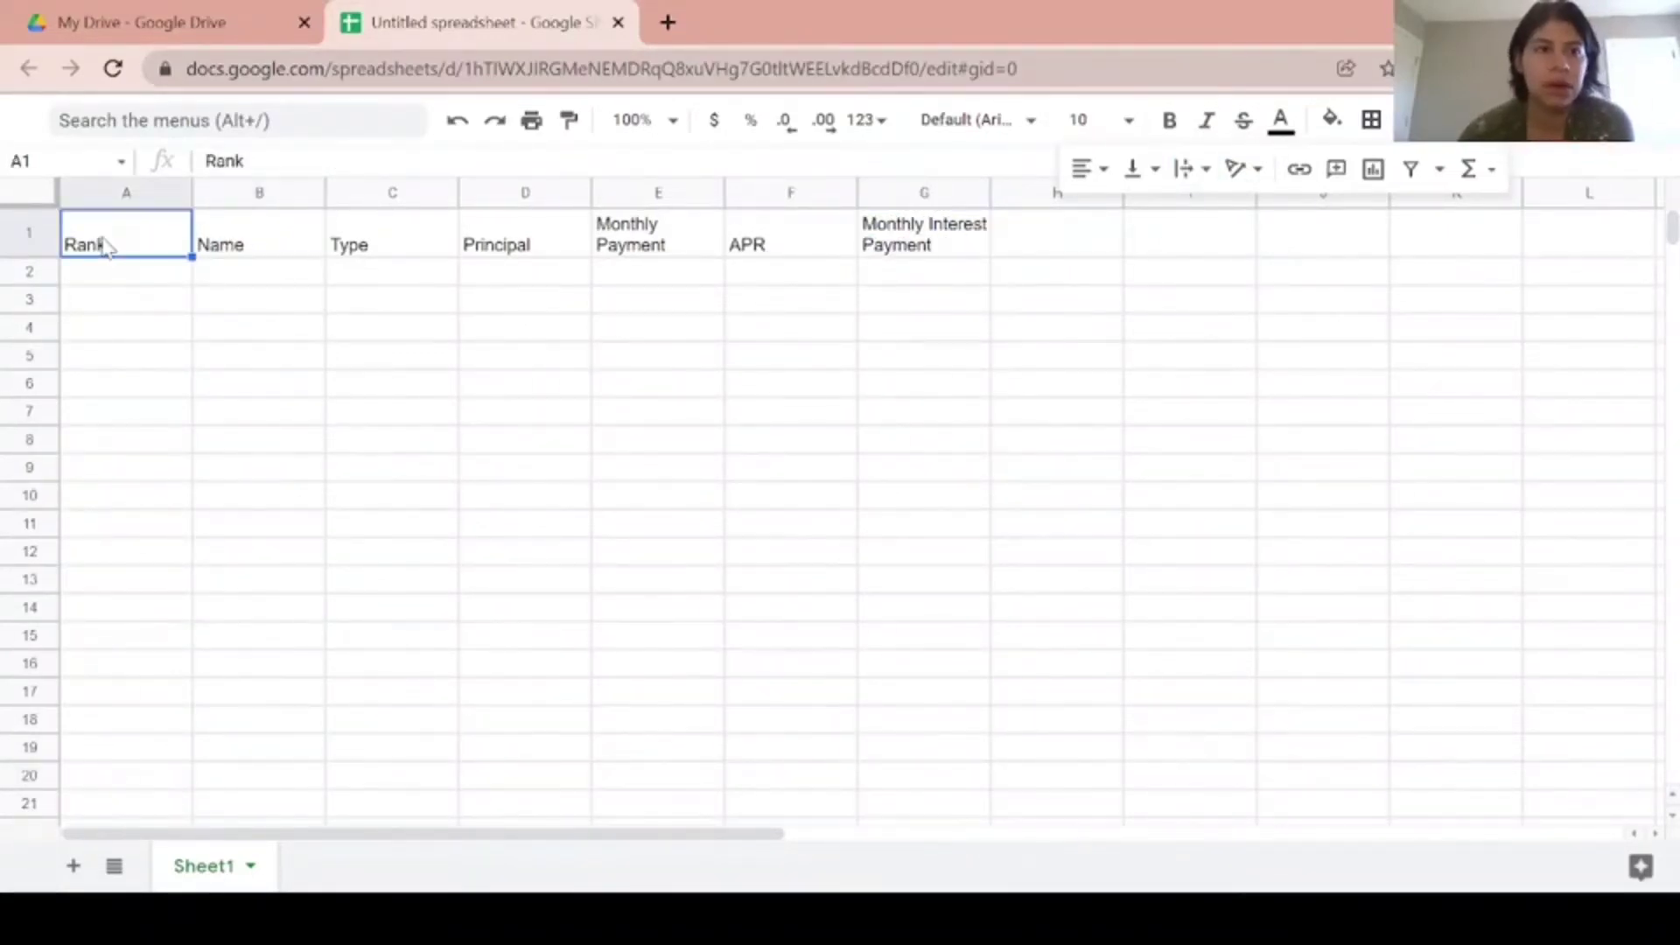
pyautogui.moveTo(311, 256); pyautogui.dragTo(883, 241)
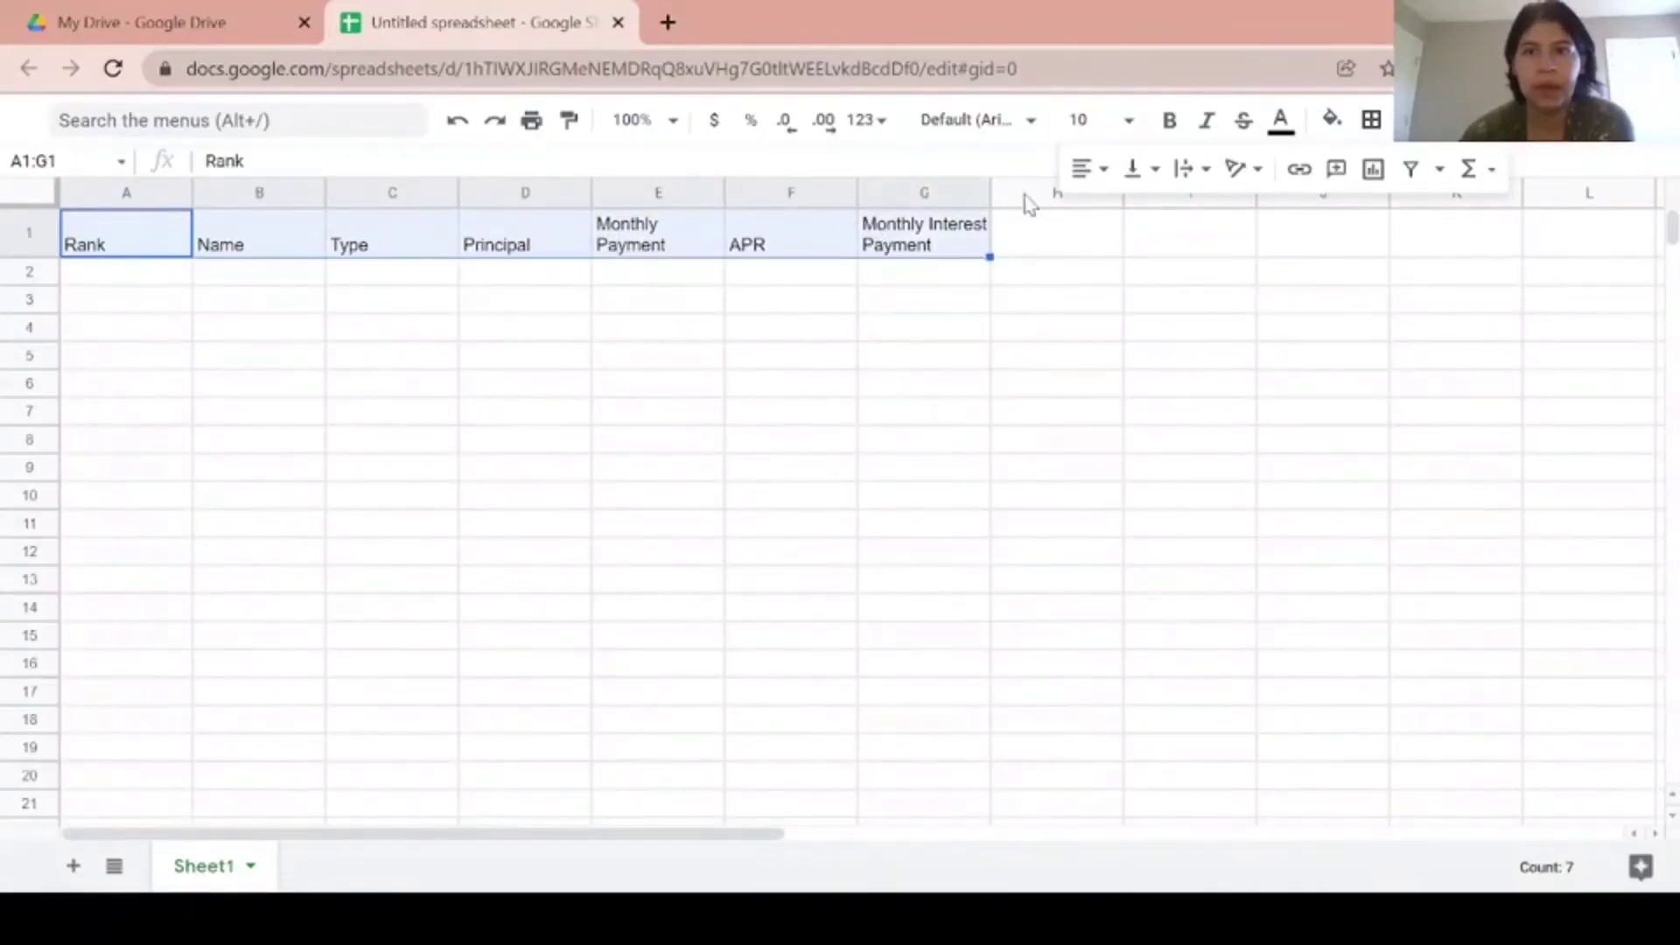
pyautogui.click(1379, 130)
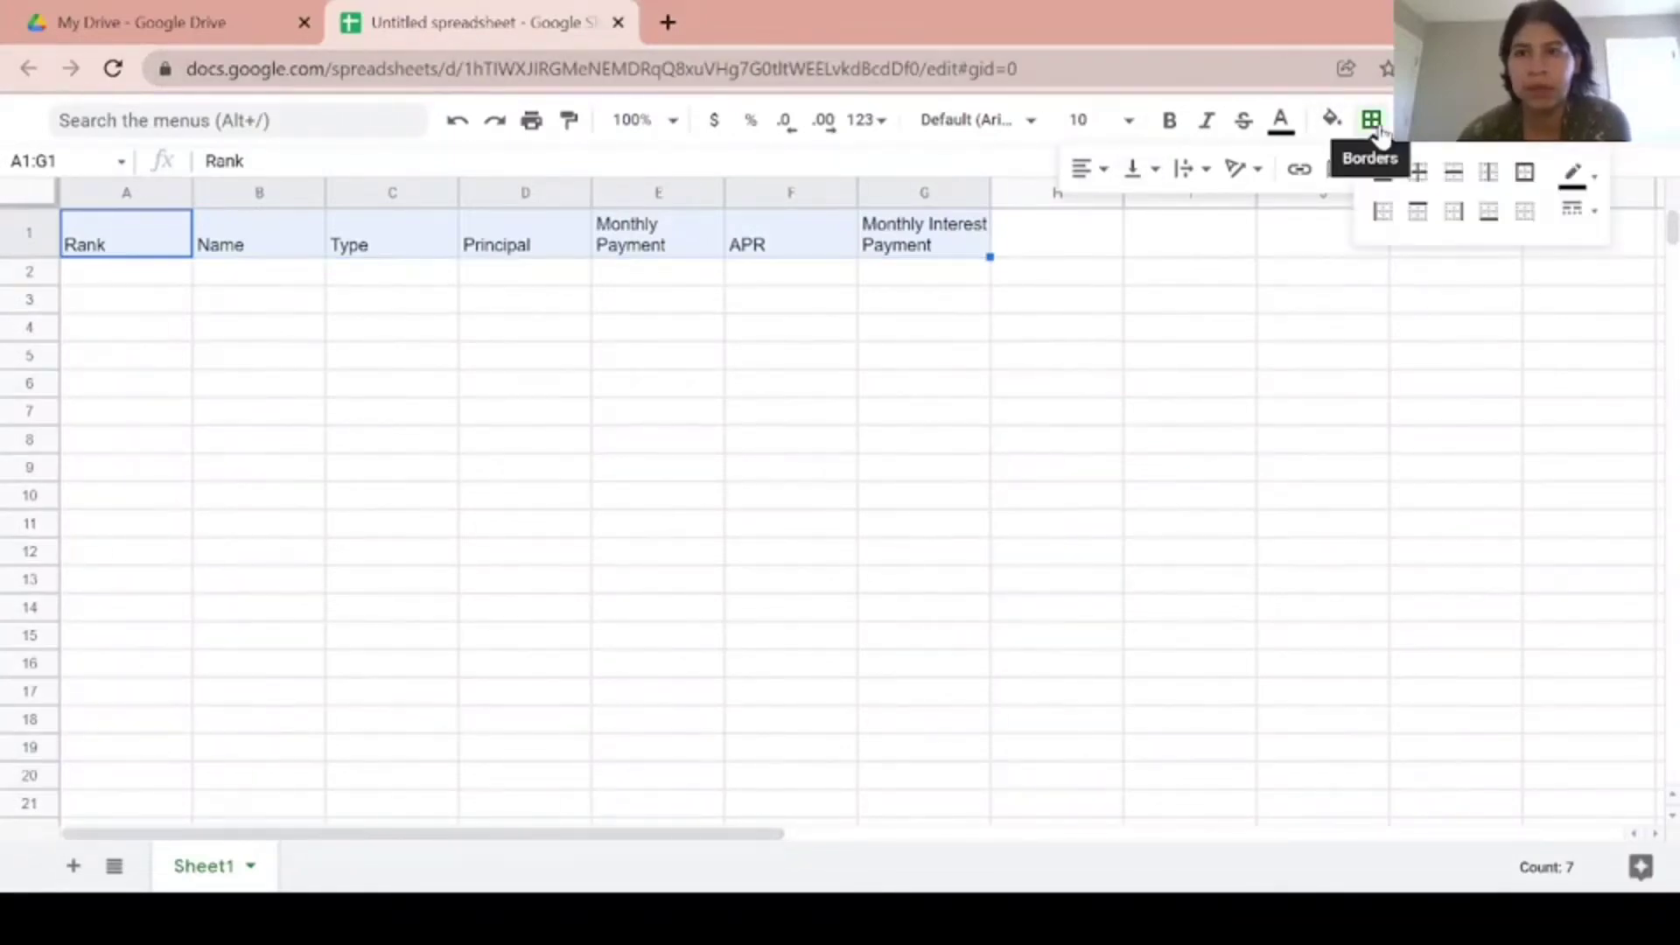
pyautogui.click(1491, 220)
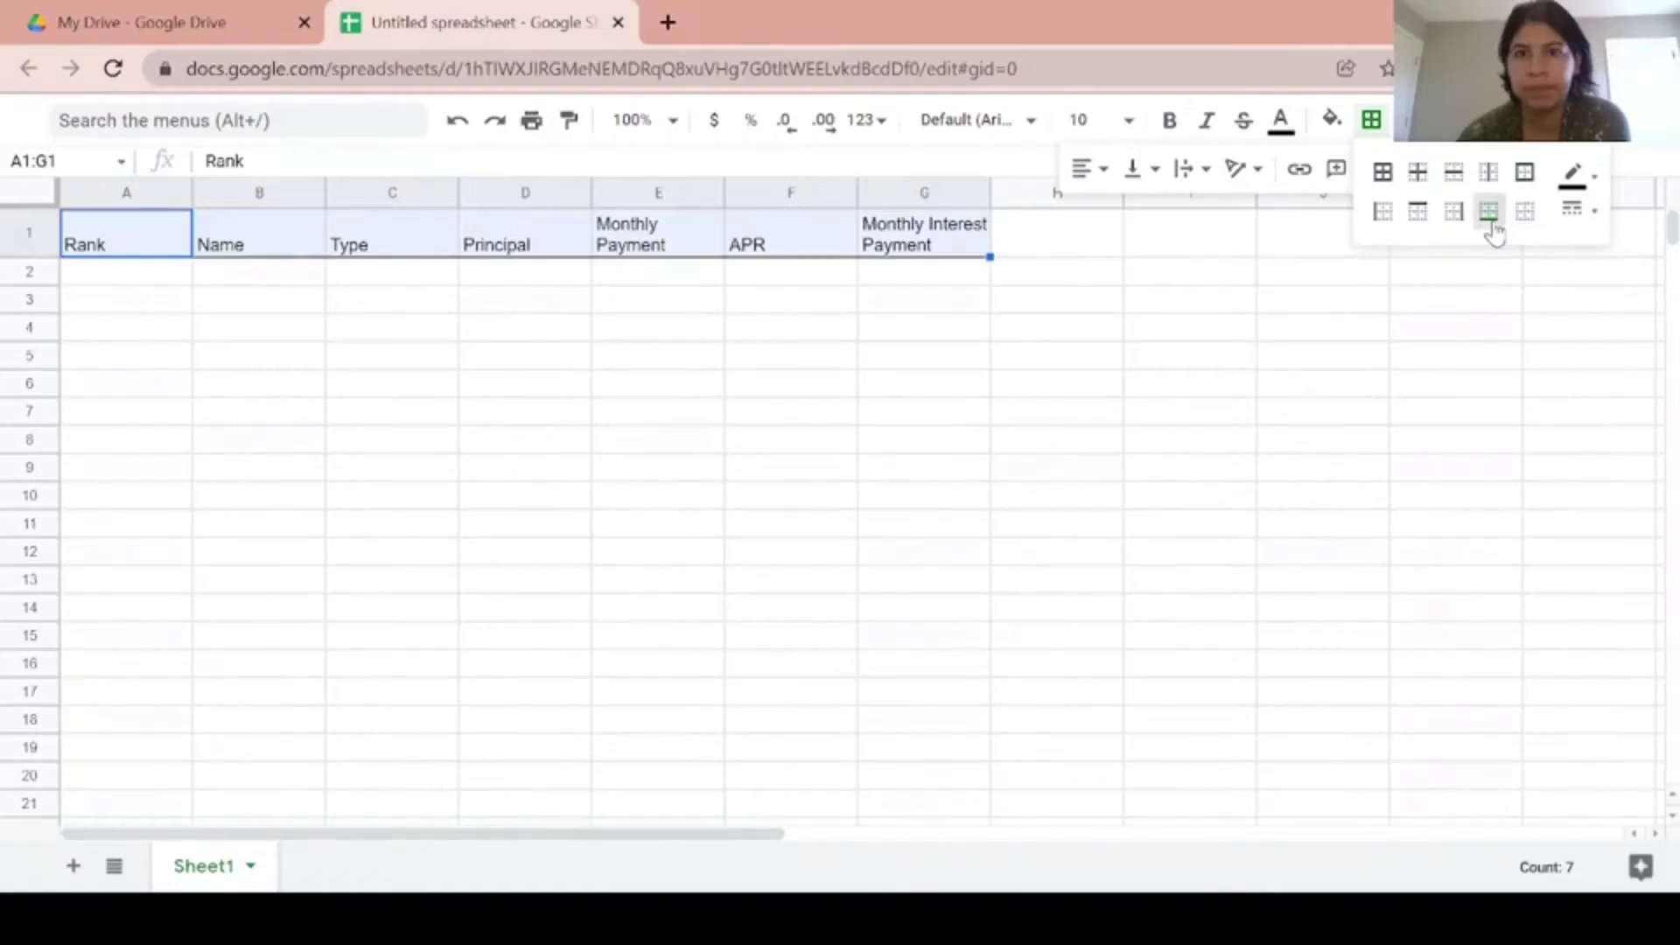
pyautogui.click(404, 306)
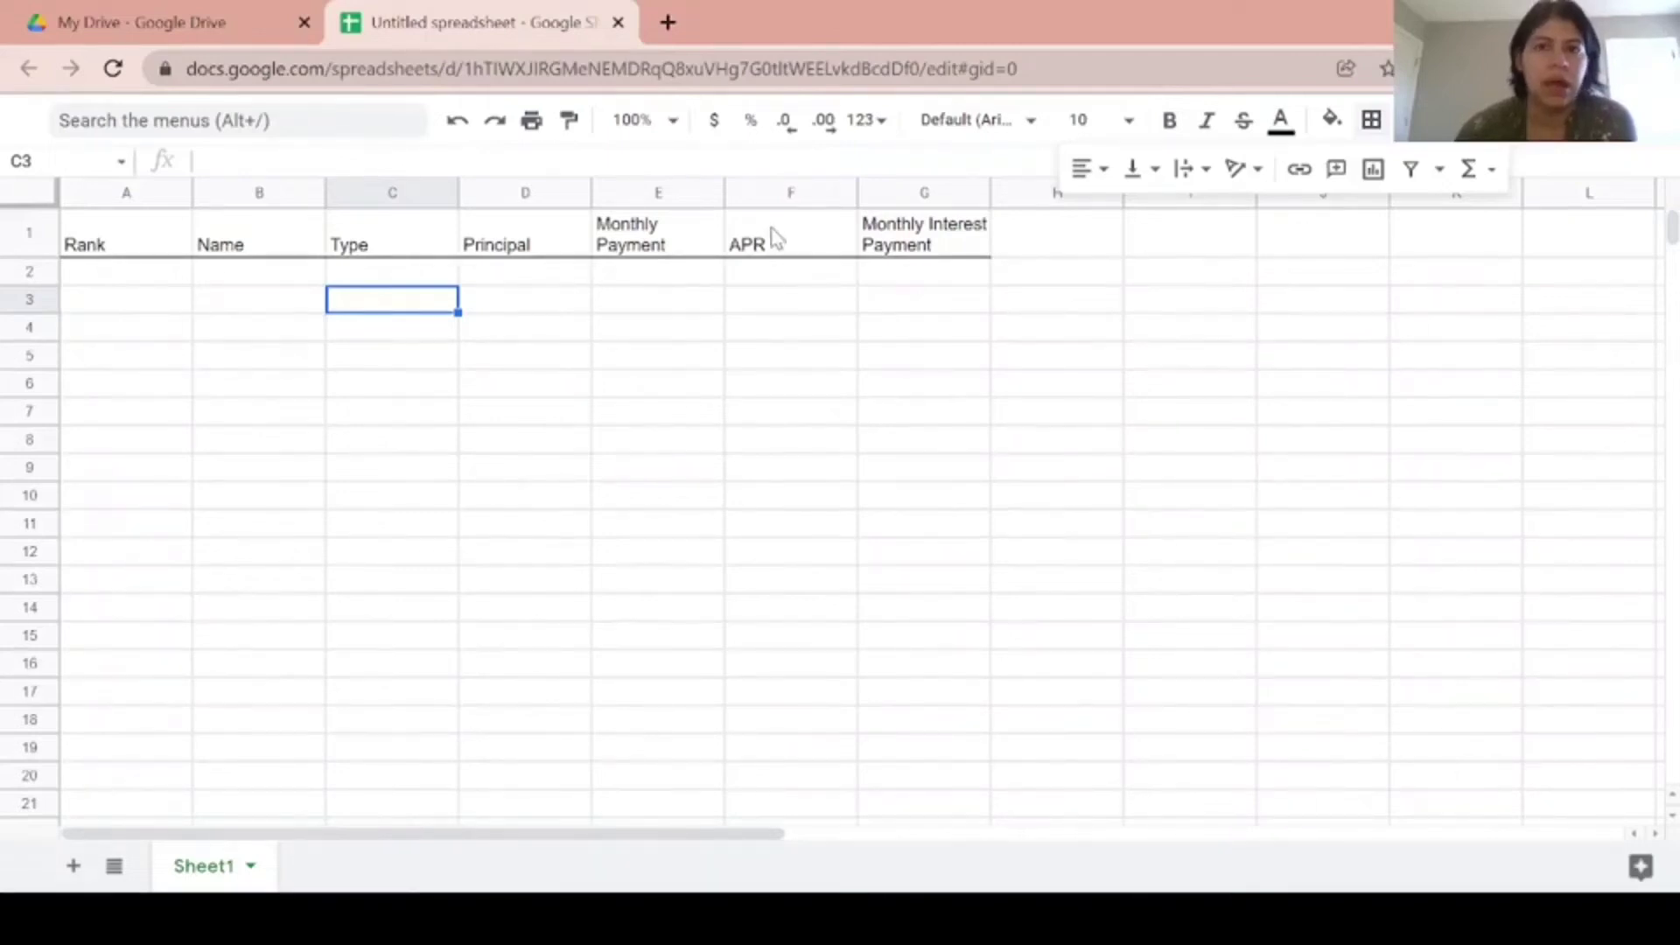
# Step: Narrow column G so its header wraps onto three lines, and freeze the sheet up to row 1
pyautogui.click(28, 237)
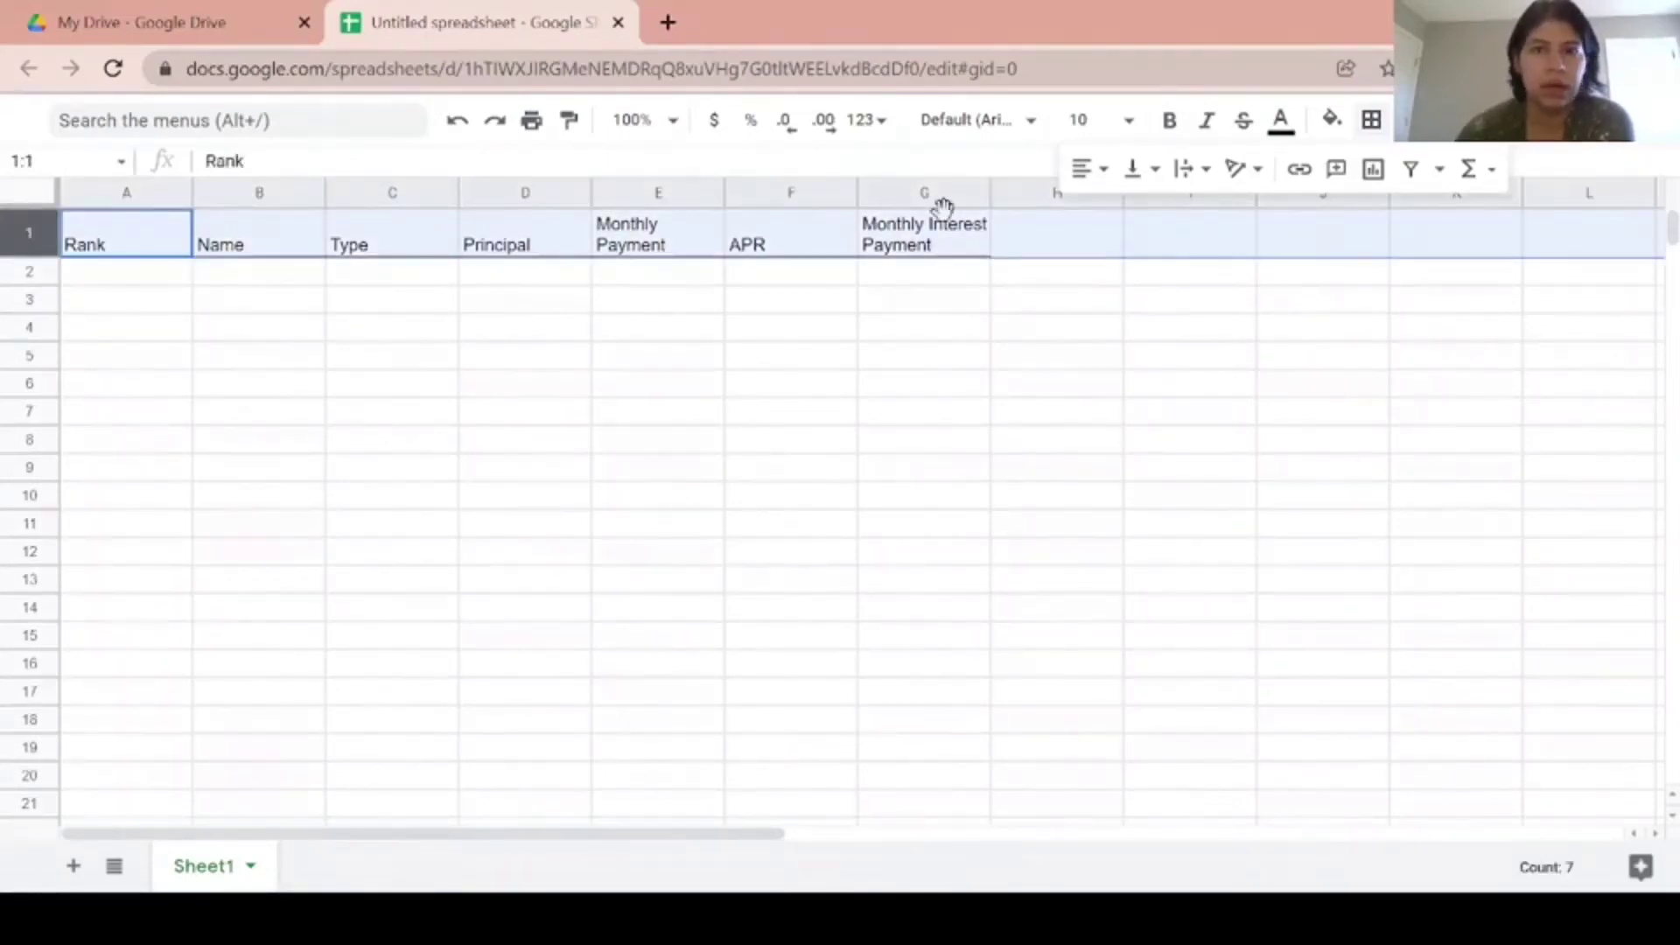
pyautogui.moveTo(988, 192); pyautogui.dragTo(959, 193)
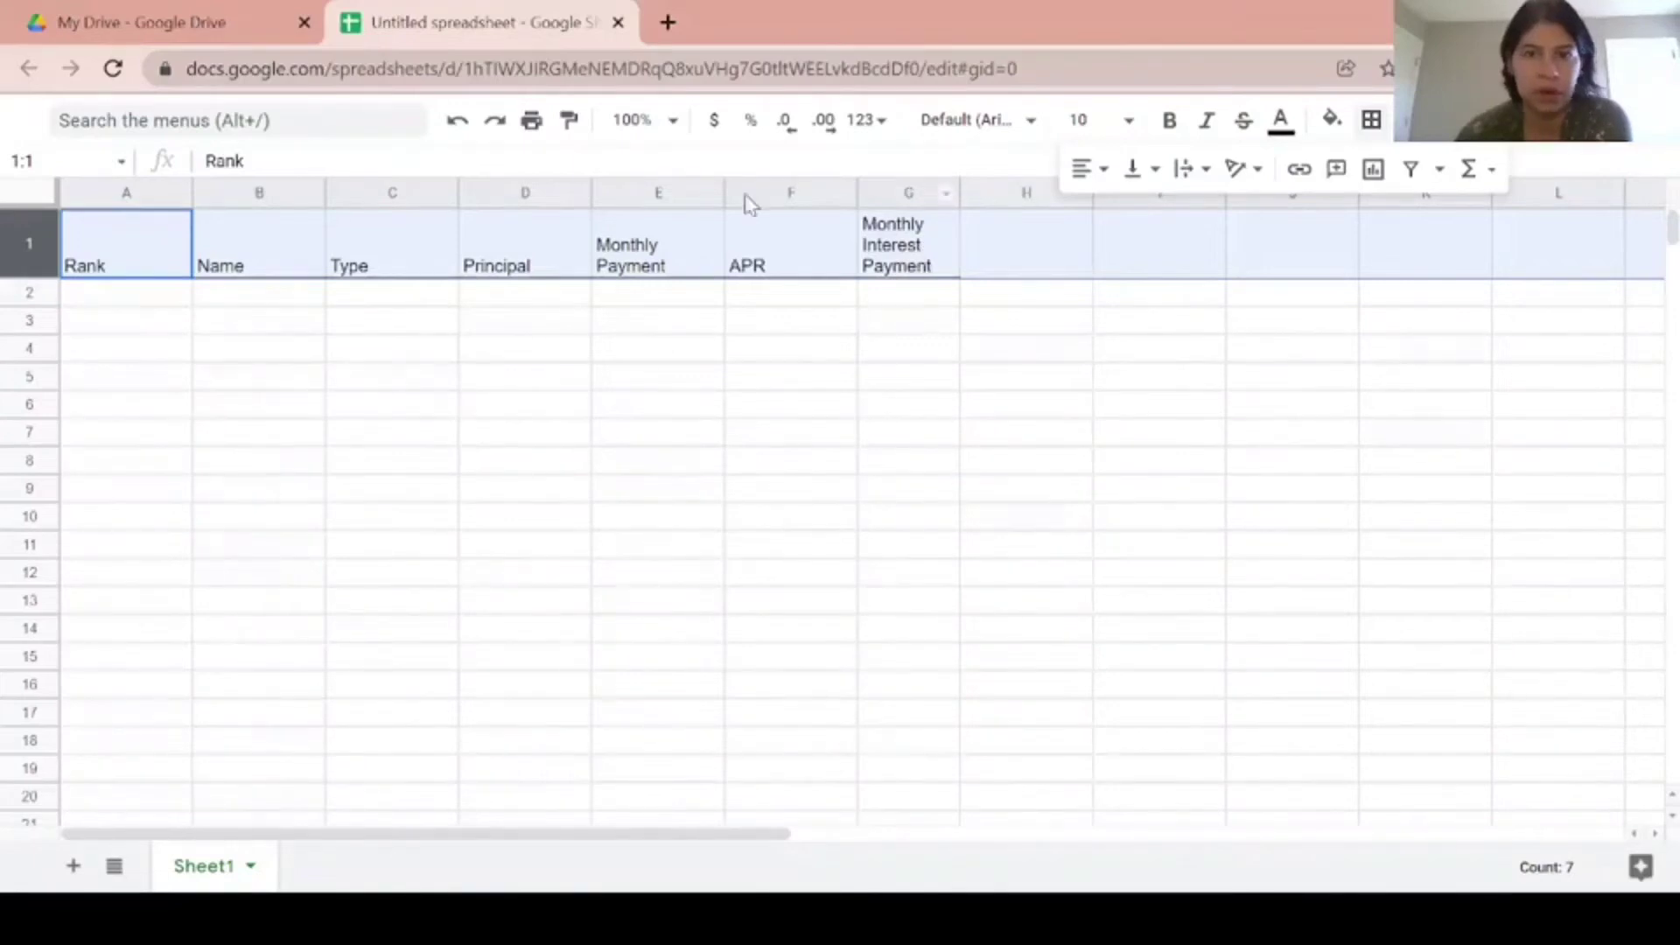
pyautogui.rightClick(40, 233)
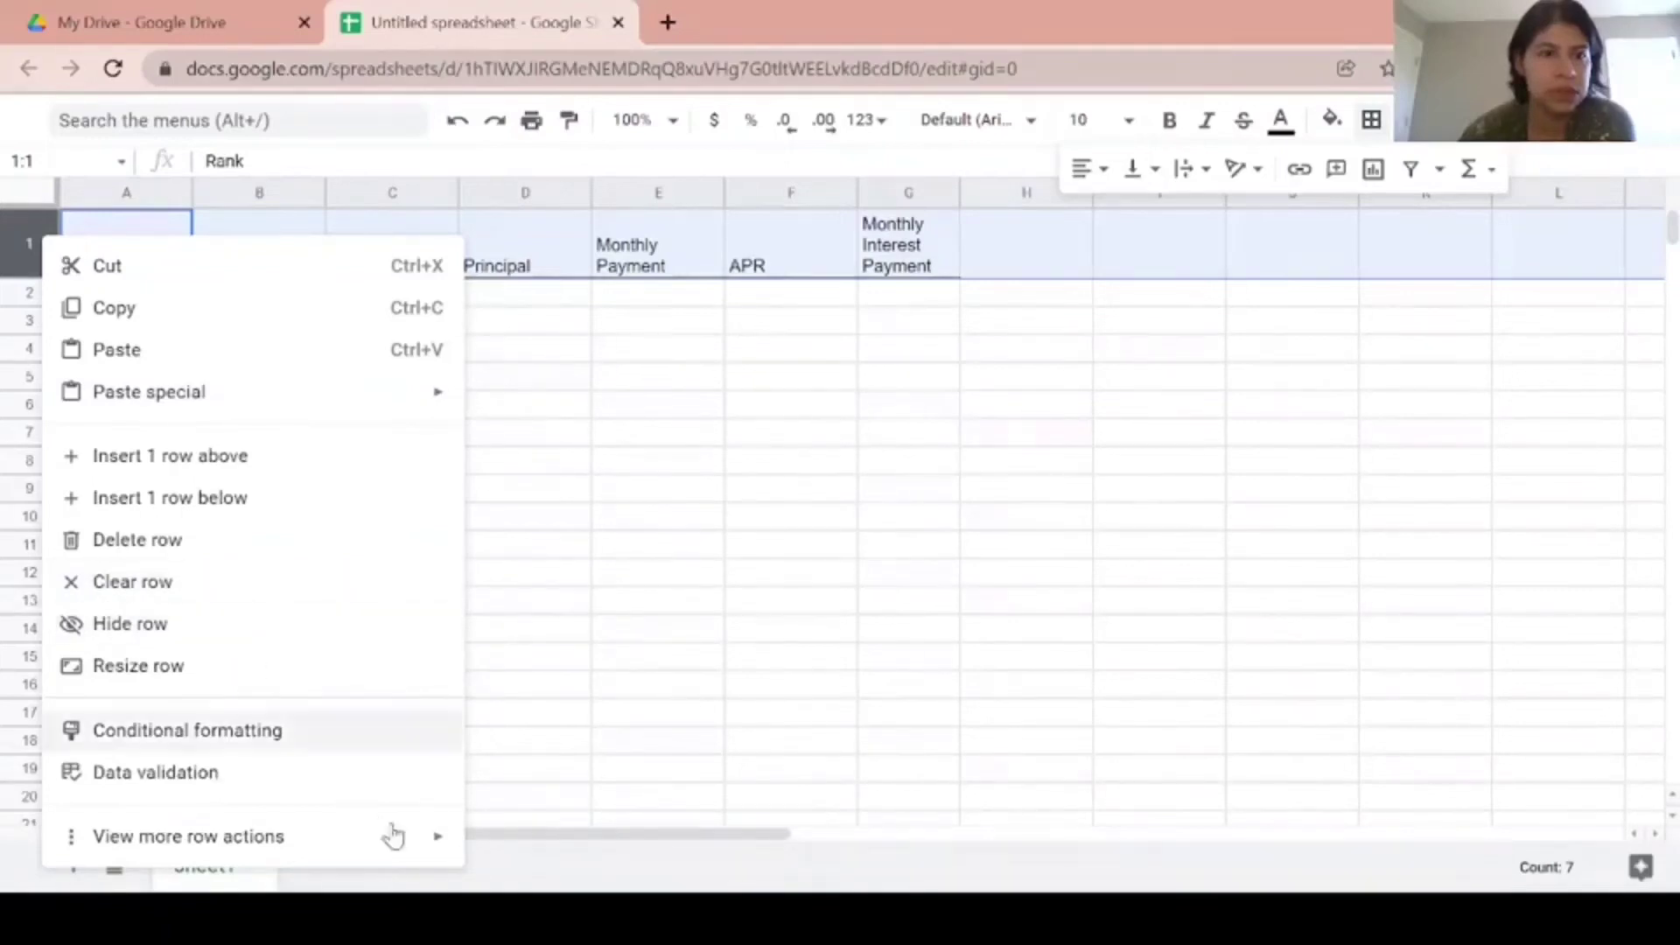
pyautogui.moveTo(412, 841)
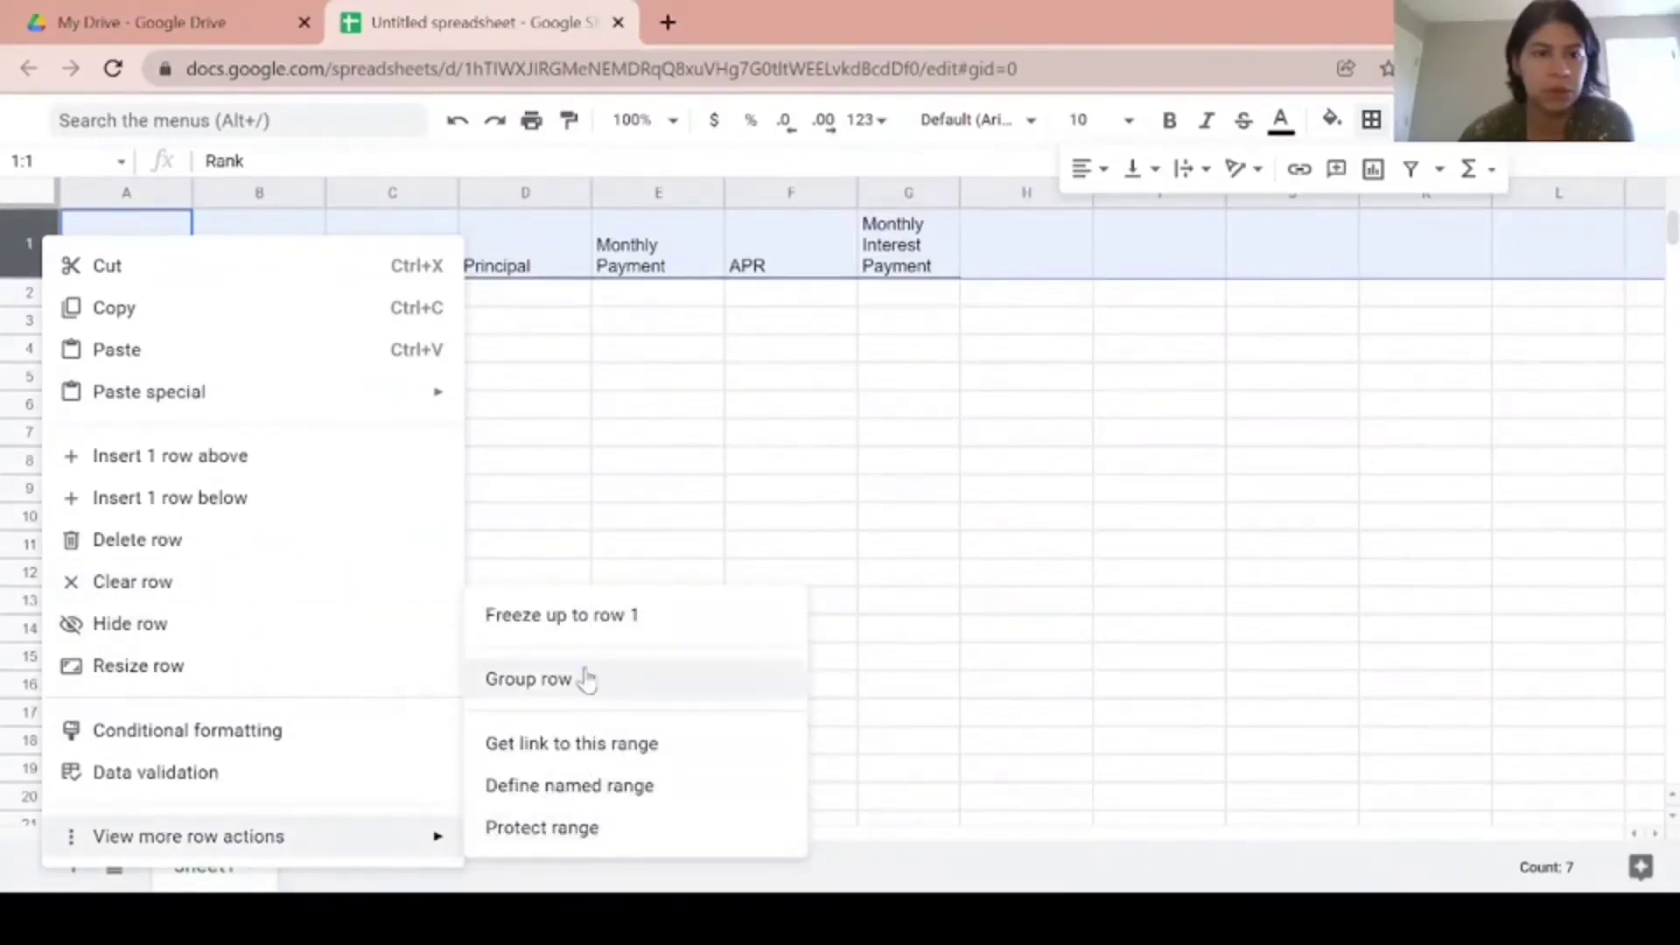
pyautogui.click(582, 623)
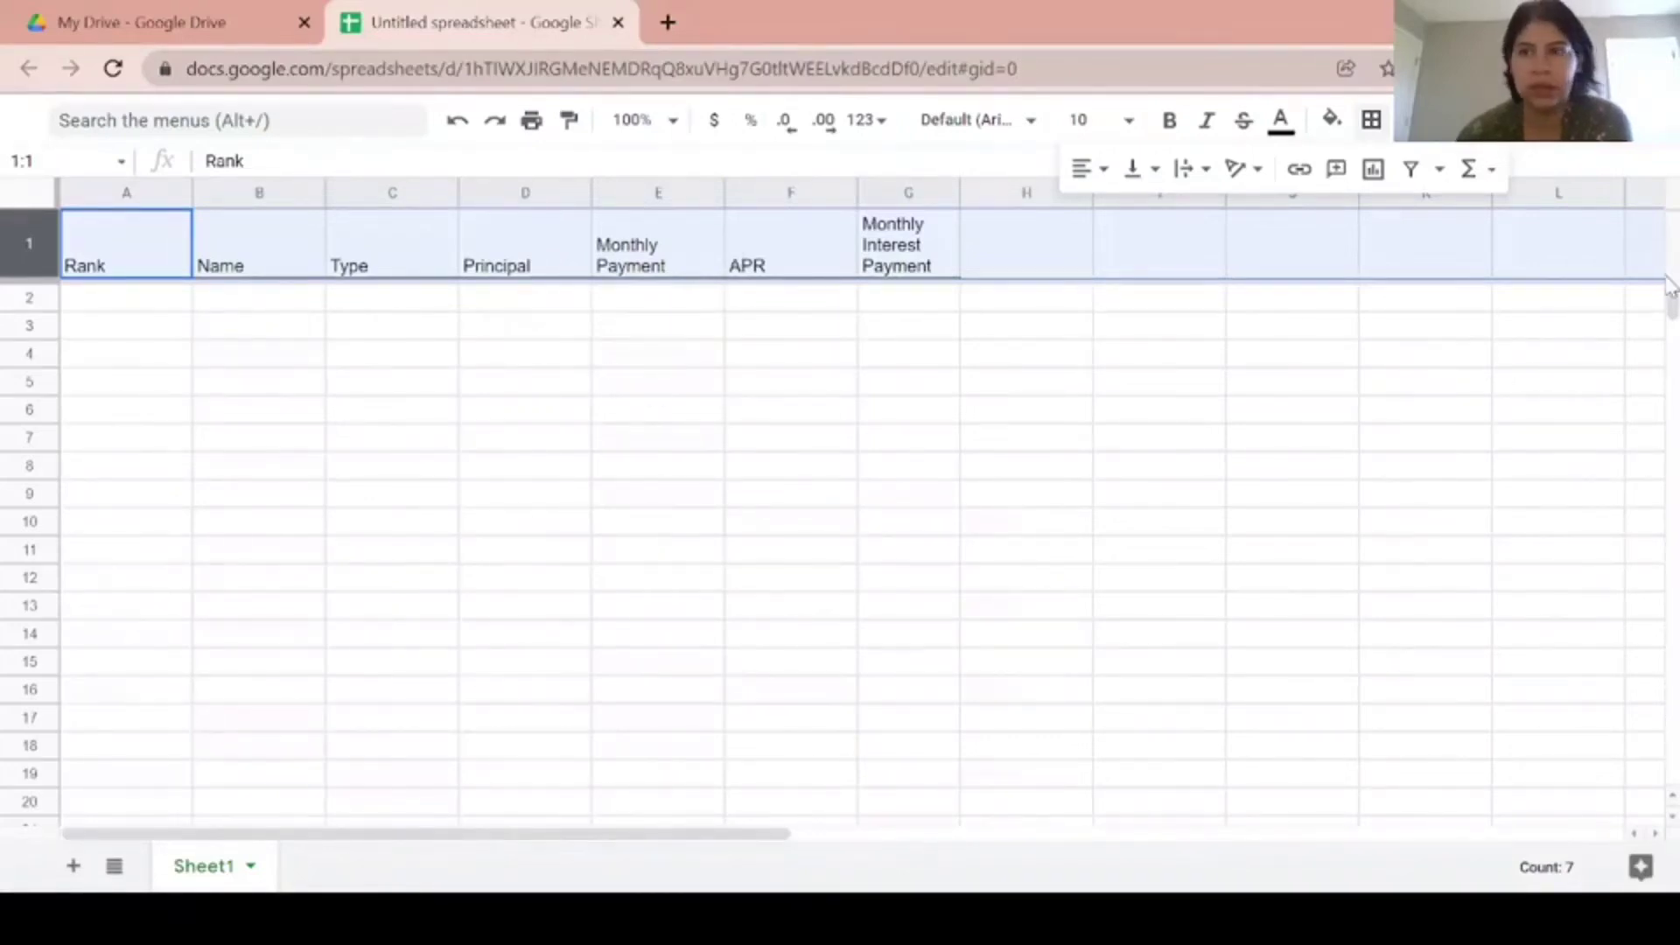
pyautogui.moveTo(1671, 307); pyautogui.dragTo(1660, 267)
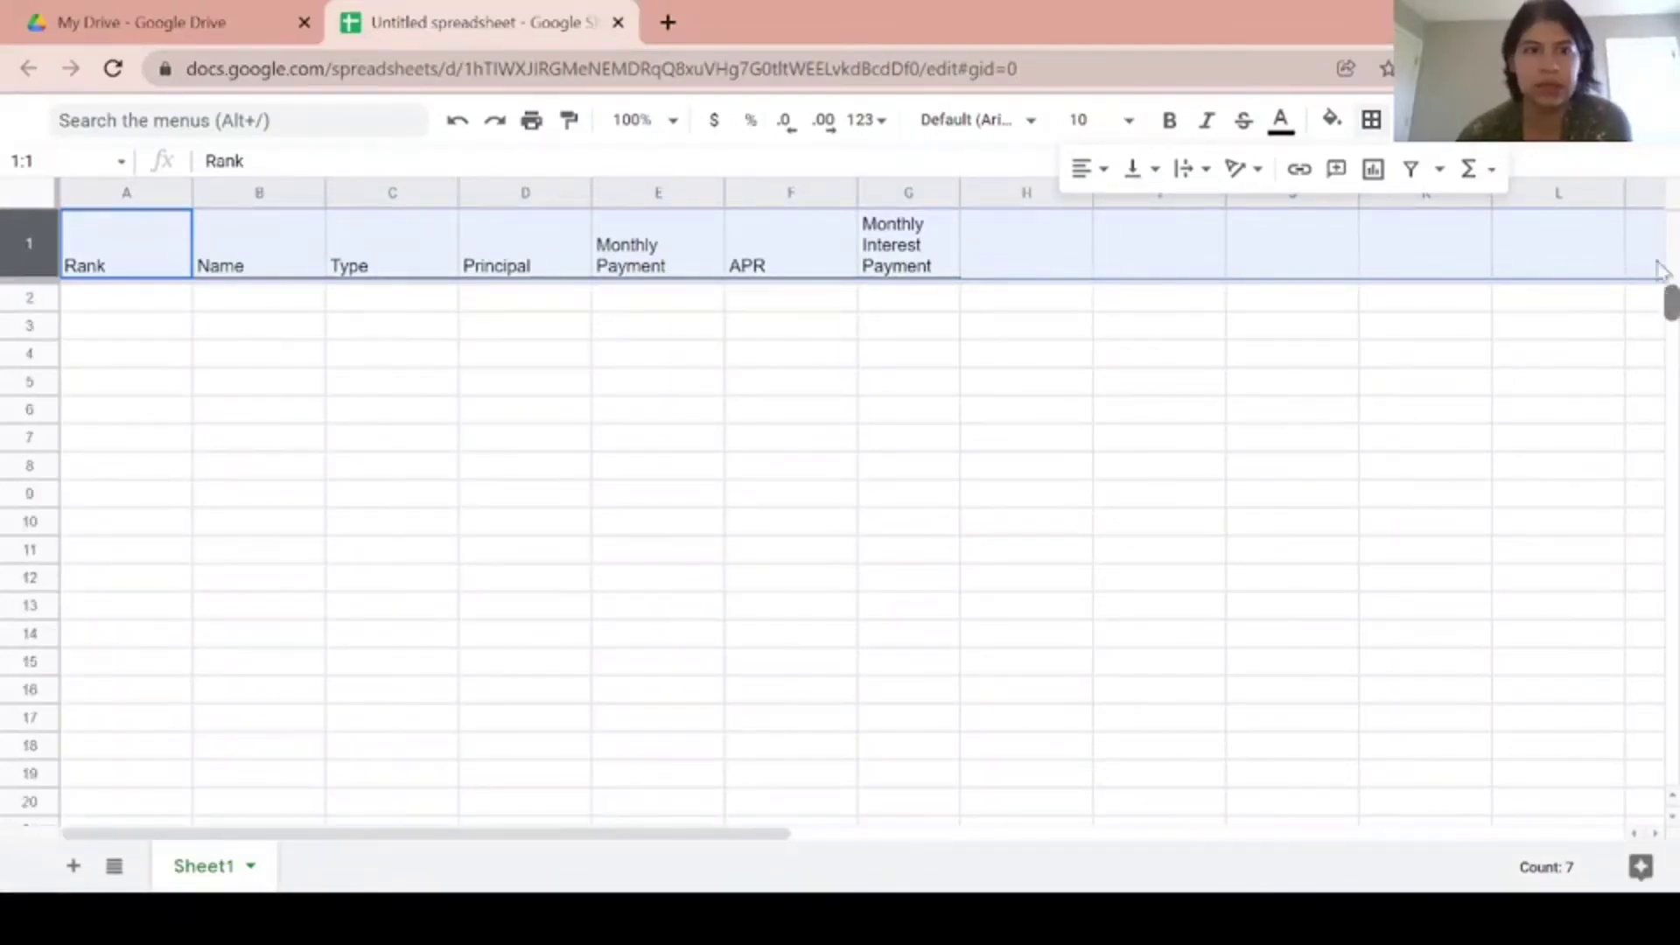
# Step: Enter the first debt in B2:F2: Upstart, Personal Loan, principal 16301.74, monthly payment 405.79 and APR 8.03
pyautogui.click(120, 302)
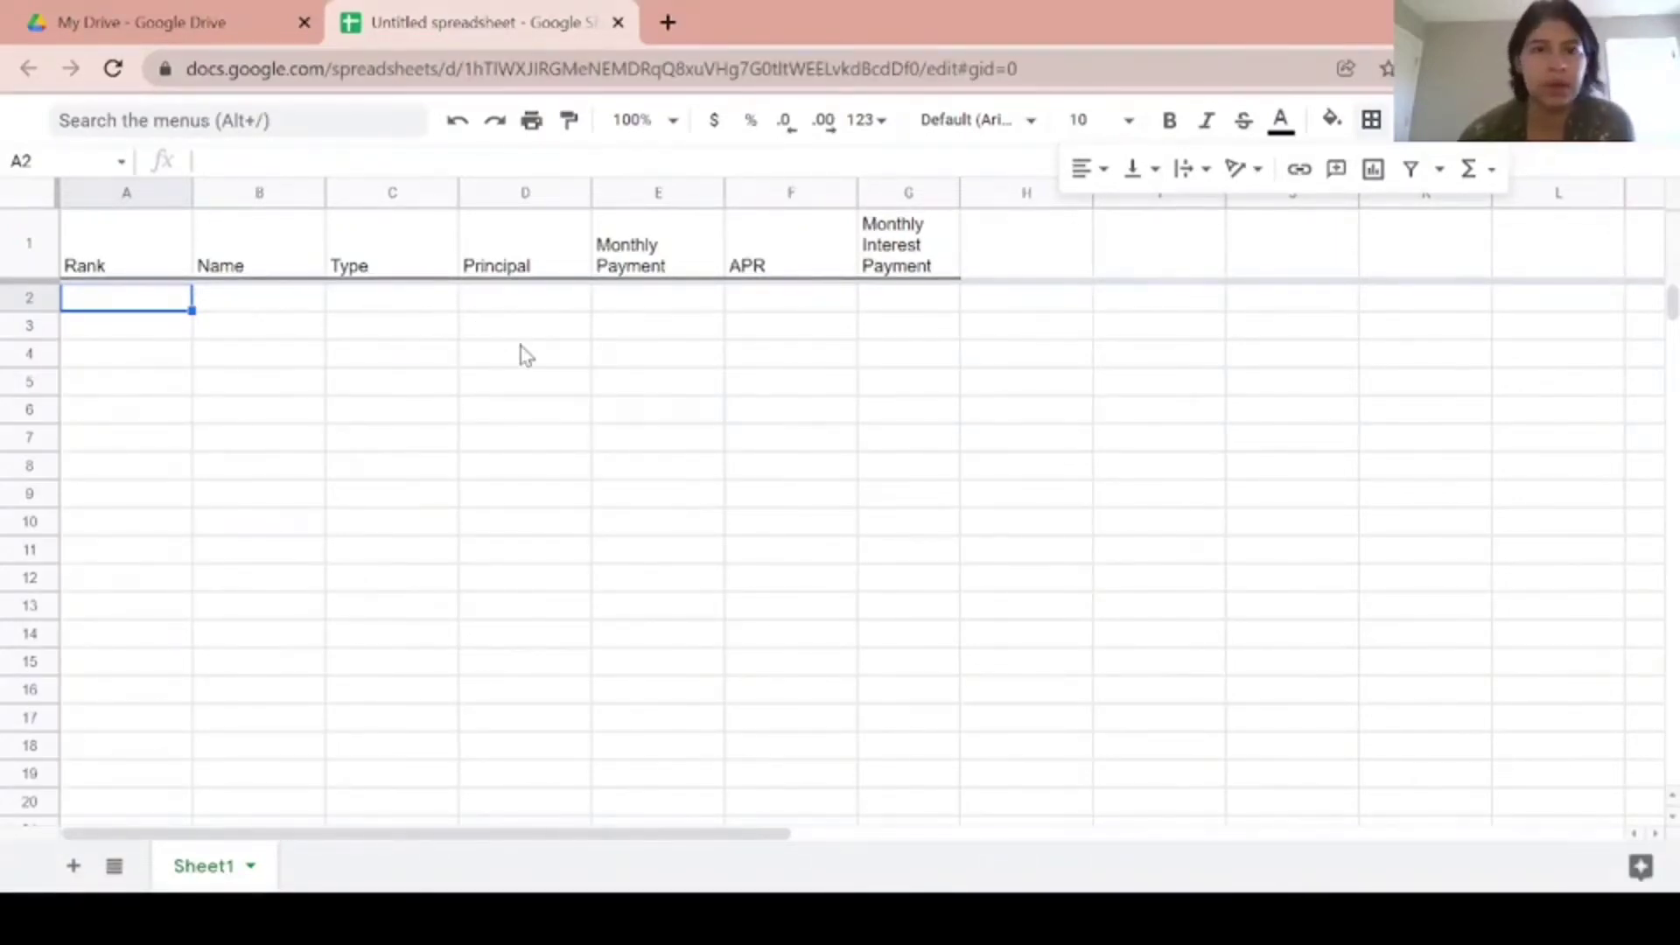
pyautogui.click(300, 309)
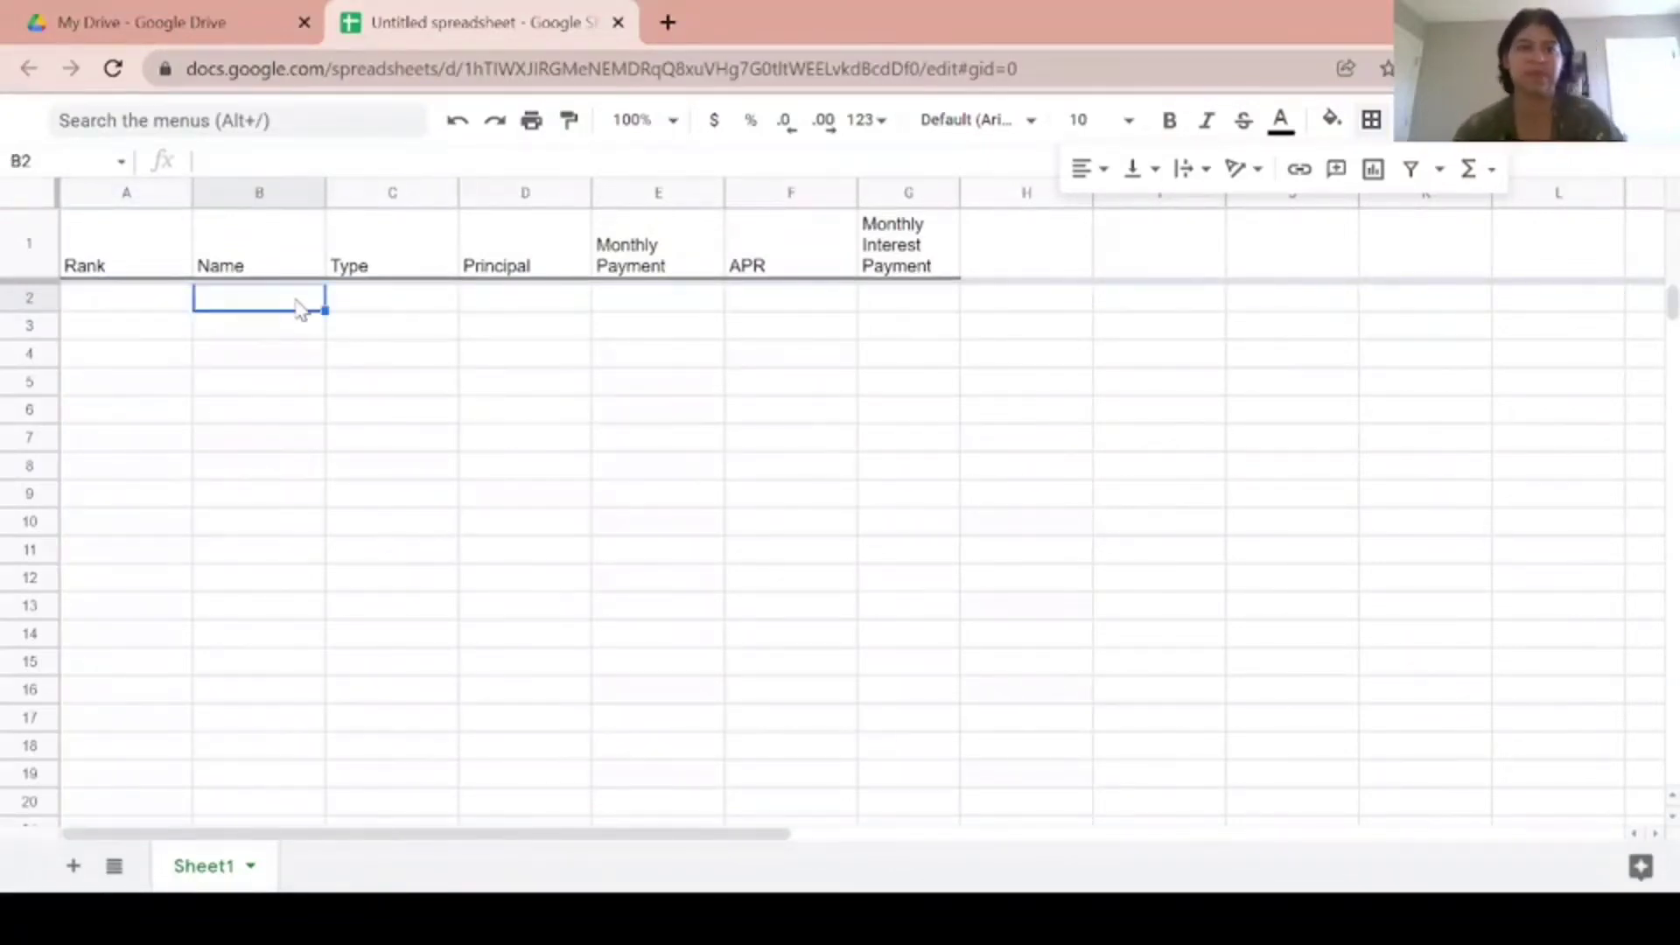
pyautogui.write('Upstart')
pyautogui.press('Tab')
pyautogui.write('Personal Loan')
pyautogui.press('Tab')
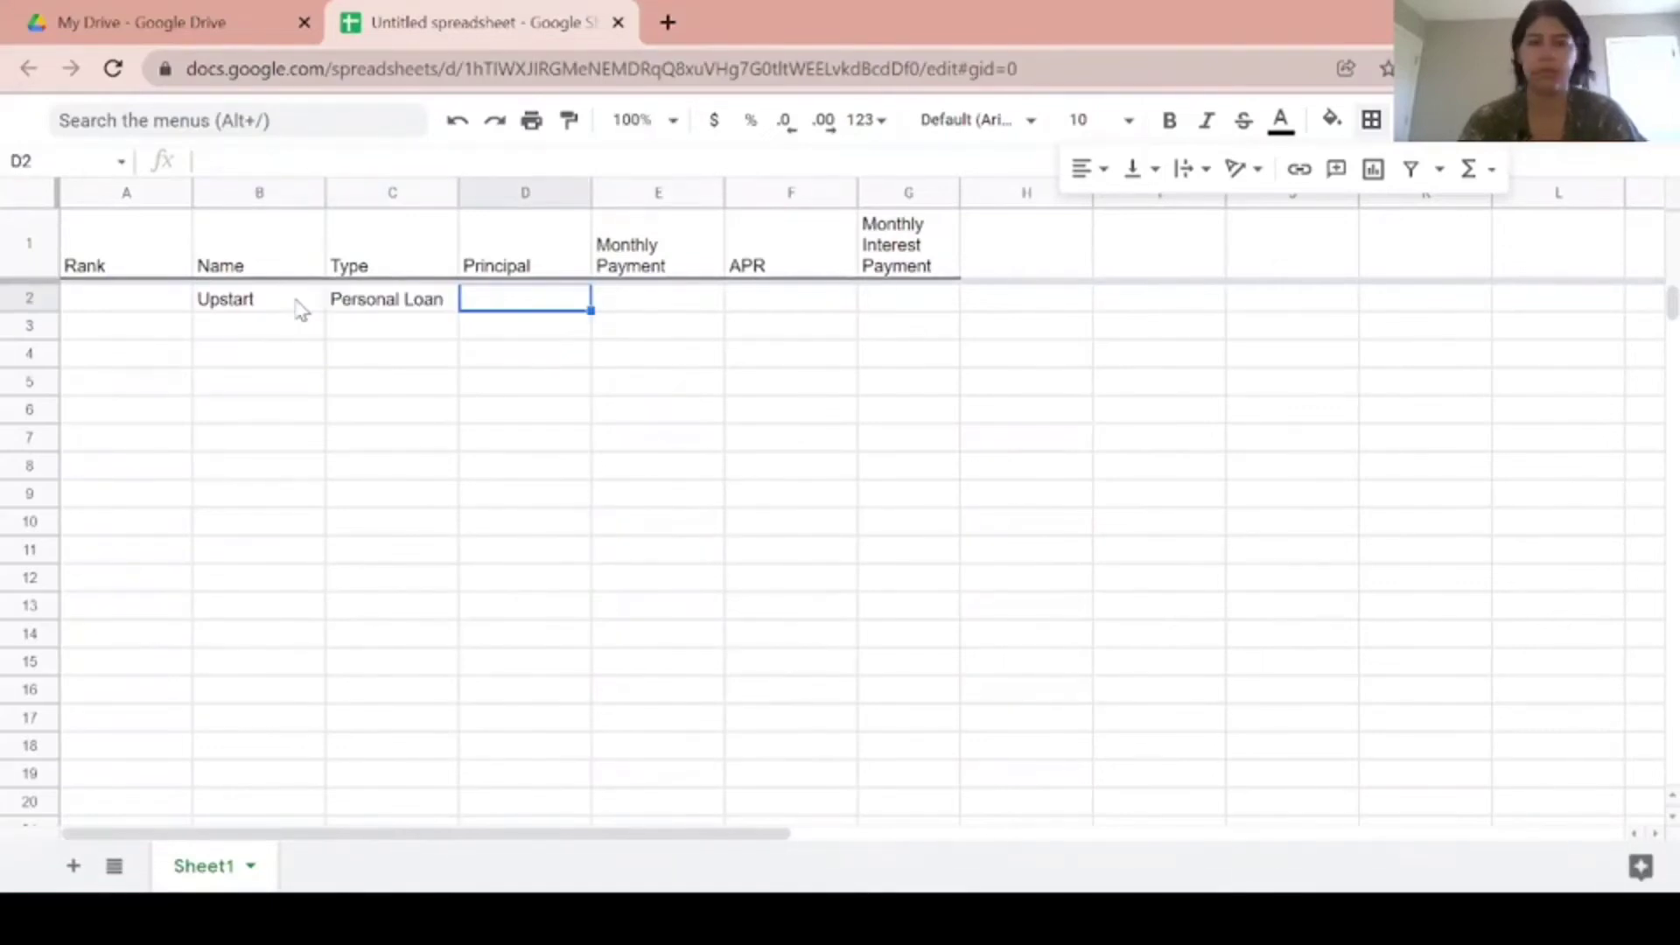
pyautogui.write('16301.74')
pyautogui.press('Tab')
pyautogui.write('405.79')
pyautogui.press('Tab')
pyautogui.write('8.03')
pyautogui.press('Return')
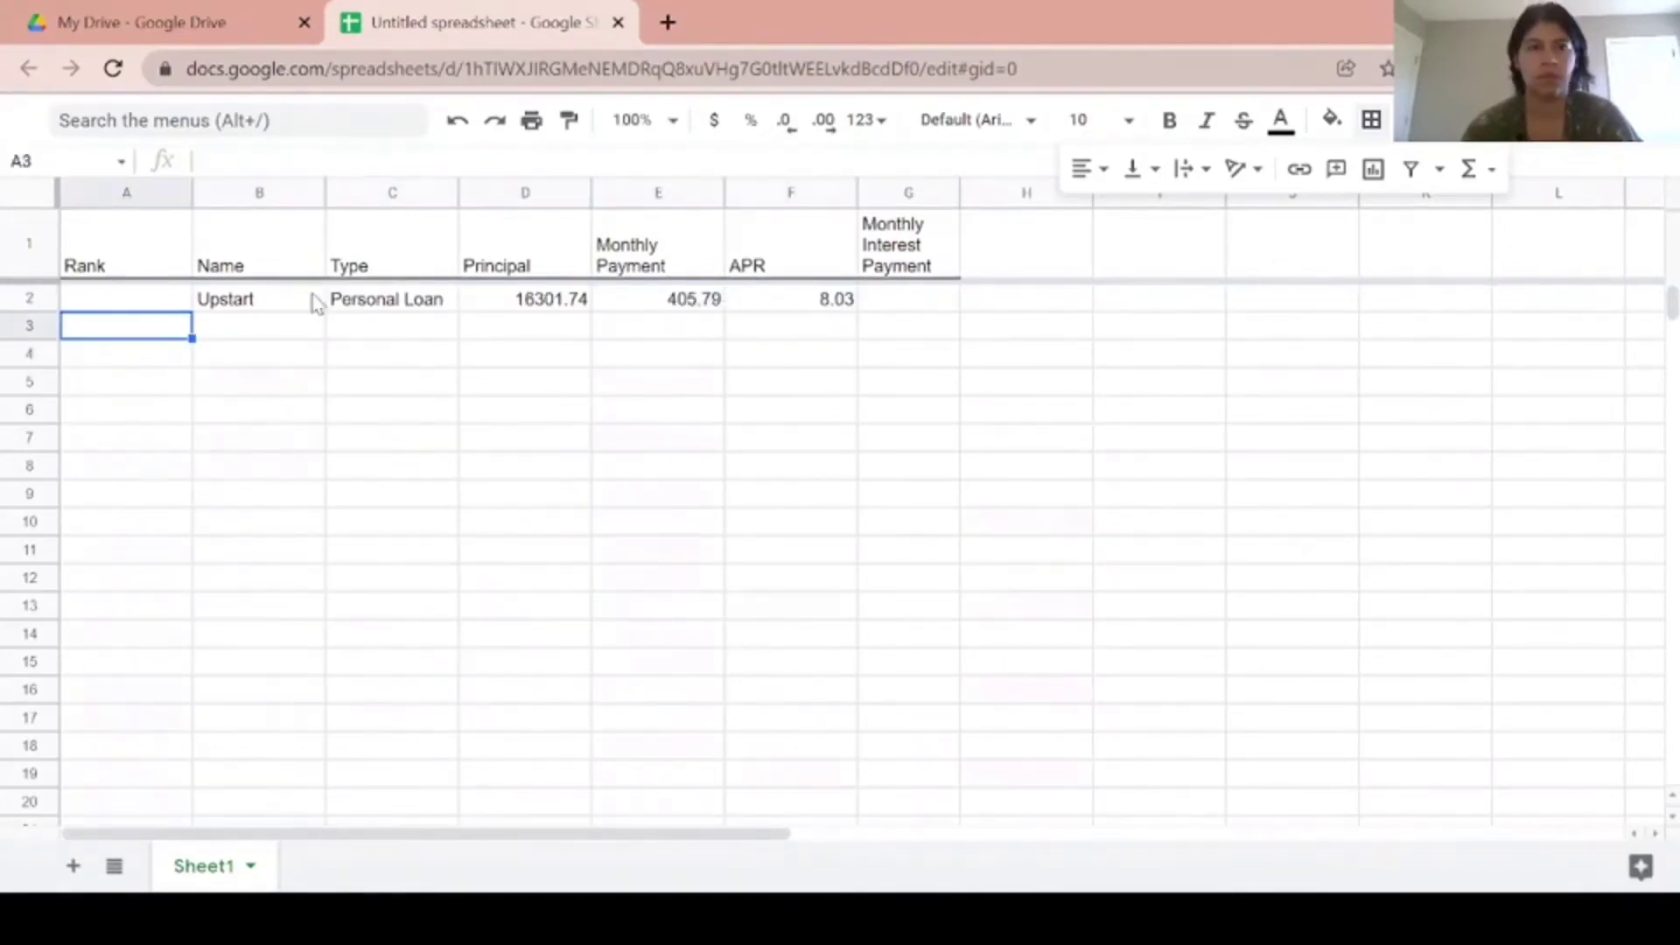
# Step: Enter the debt names Discover, Bank Line of Credit, Motorcycle and Student Loan 1 in B3:B6
pyautogui.press('Right')
pyautogui.write('Discover')
pyautogui.press('Return')
pyautogui.write('Bank Line of Credit')
pyautogui.press('Return')
pyautogui.write('Motorcycle')
pyautogui.press('Return')
pyautogui.write('Student Loan 1')
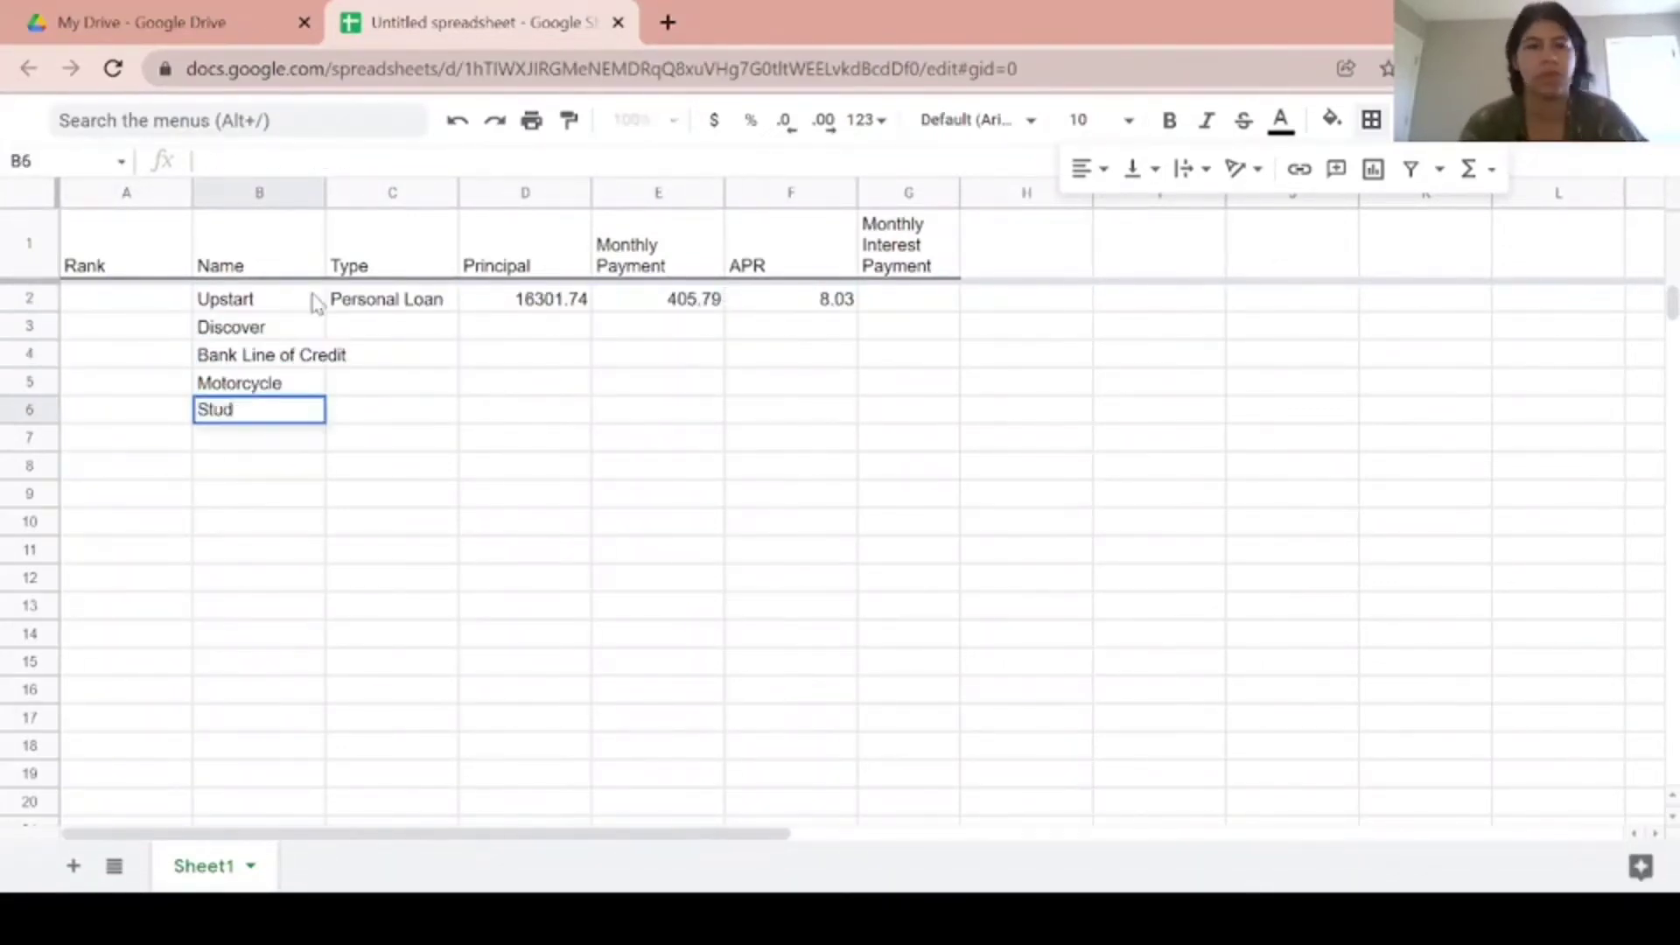
pyautogui.press('Return')
# Step: Enter the debt names Student Loan 2, Student Loan 3, Student Loan 4, ER Bill, Chase and Scratchpay in B7:B12
pyautogui.write('Student Loan 2')
pyautogui.press('Return')
pyautogui.write('Student Loan 3')
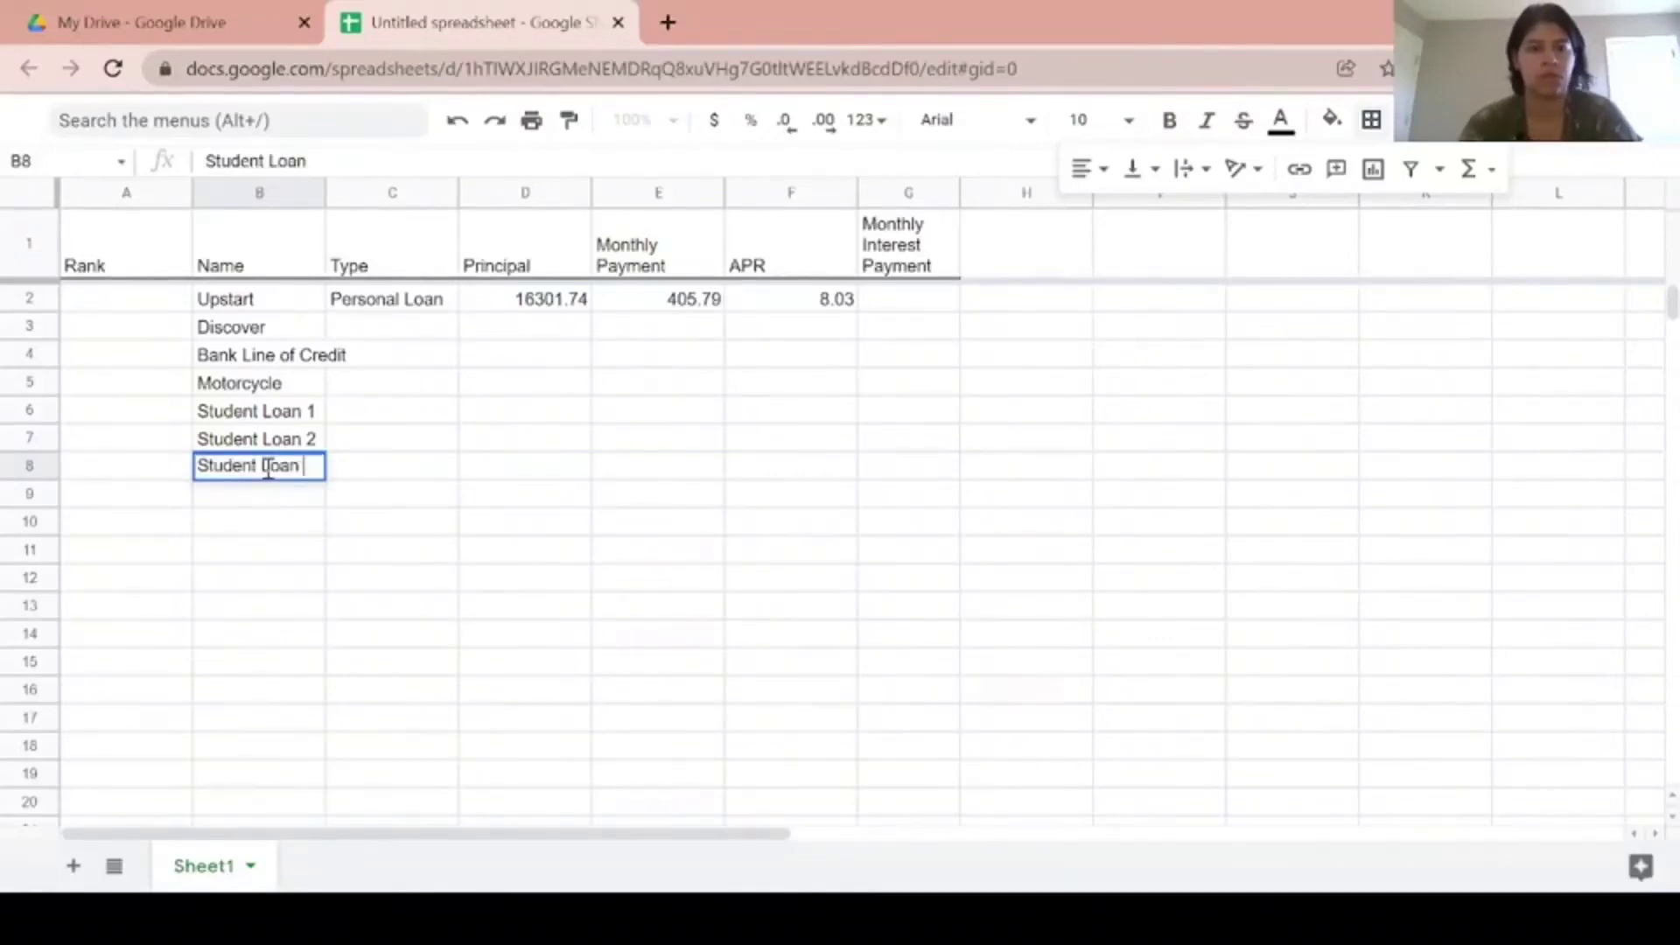
pyautogui.press('Return')
pyautogui.write('Student Loan 4')
pyautogui.press('Return')
pyautogui.write('ER Bill')
pyautogui.press('Return')
pyautogui.write('Chase')
pyautogui.press('Return')
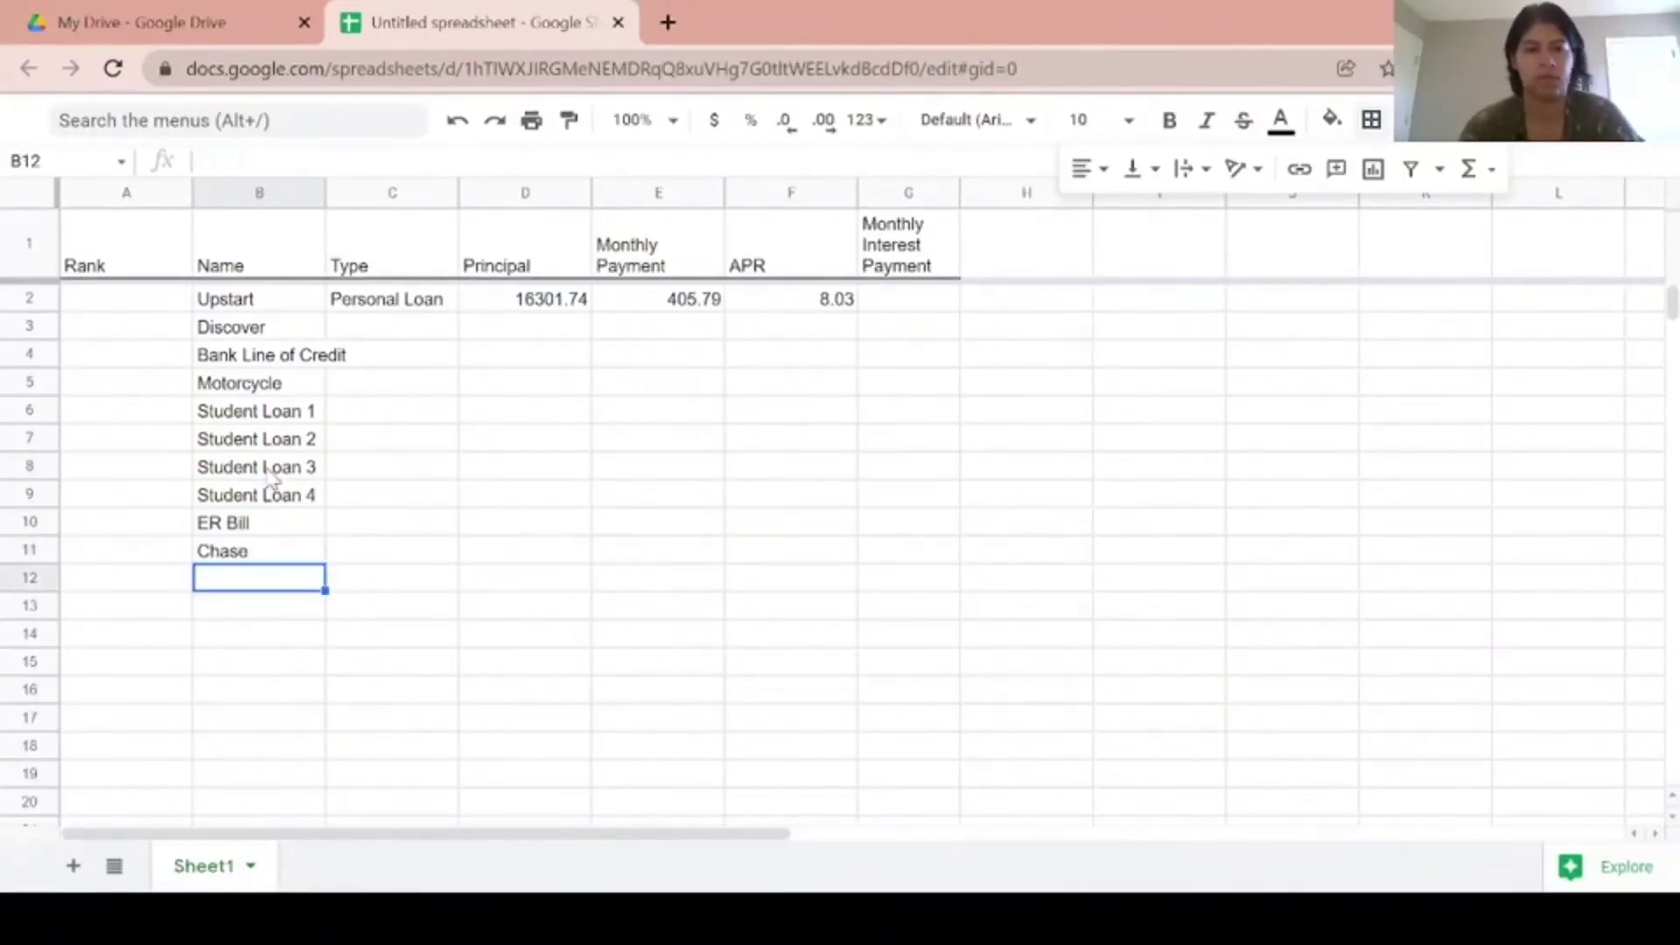
pyautogui.write('Scratchpay')
pyautogui.press('Return')
# Step: Fill in the types in C3:C12, starting with Credit Card and Line Of Credit, and the principals in D3:D12, ending with 3404.00 and 1354.79
pyautogui.press('Right')
pyautogui.press('Up')
pyautogui.press('Up')
pyautogui.press('Up')
pyautogui.press('Up')
pyautogui.press('Up')
pyautogui.press('Up')
pyautogui.press('Up')
pyautogui.press('Up')
pyautogui.press('Up')
pyautogui.press('Up')
pyautogui.write('Credit Card')
pyautogui.press('Return')
pyautogui.write('Line Of Credit')
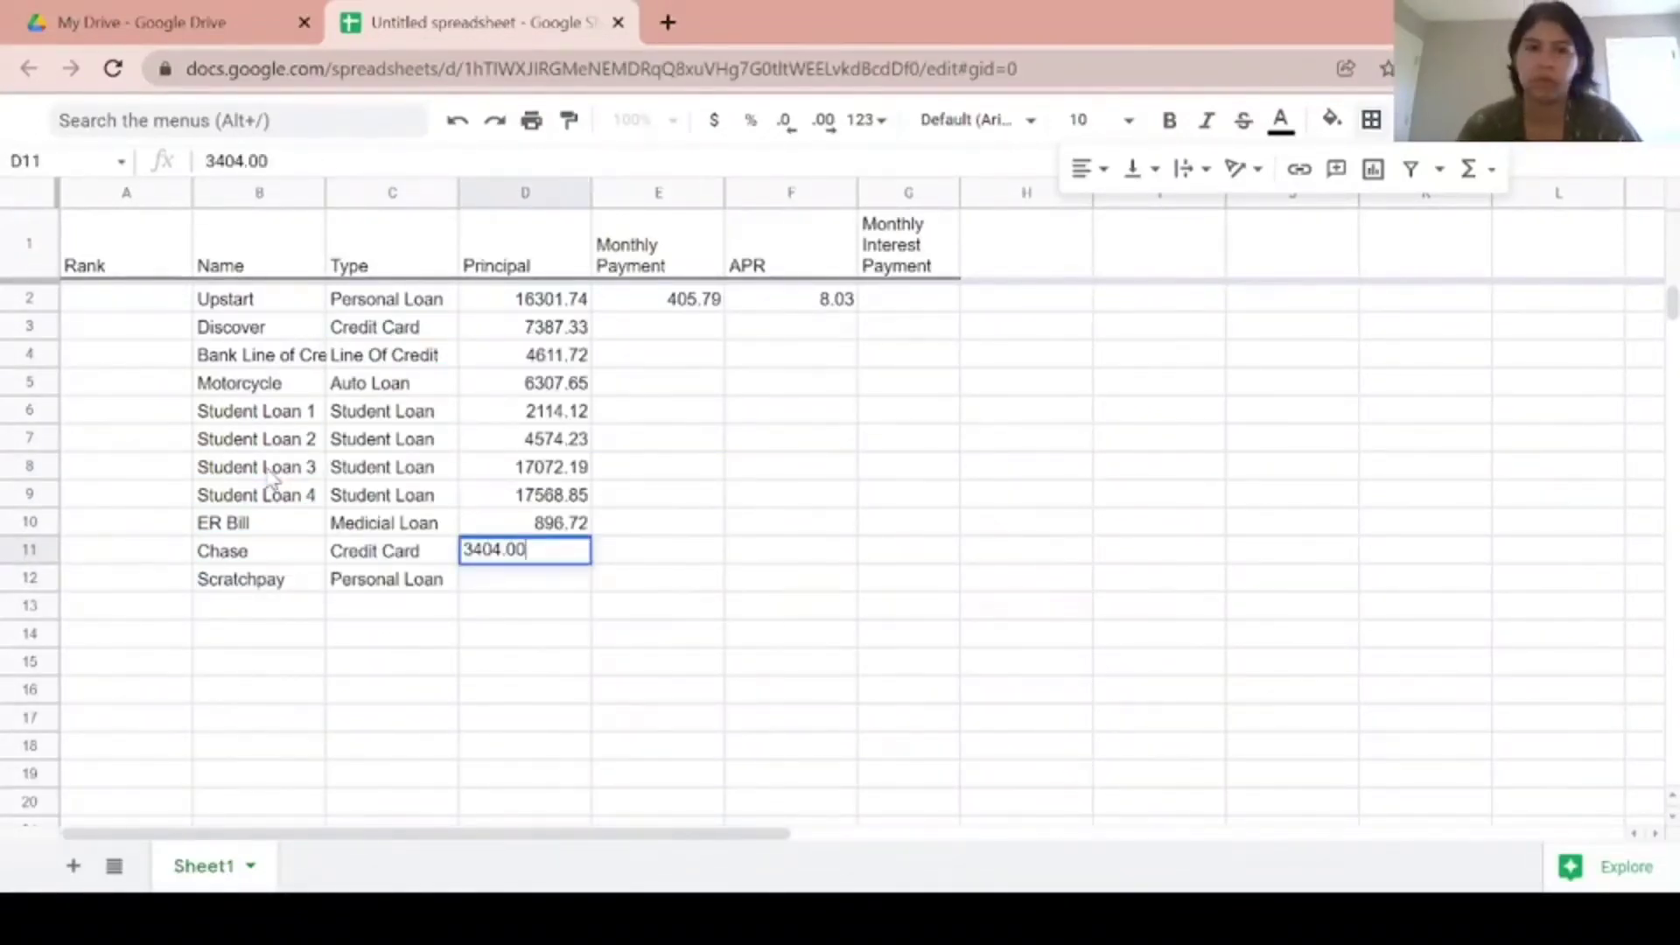
pyautogui.press('Return')
pyautogui.write('1354.79')
pyautogui.press('Tab')
# Step: Enter the monthly payments from E12 up to E4: 121.79, 103, 74.73, 114.29, 111.06, 50, 14.53, 155.24 and 263.52
pyautogui.write('121.79')
pyautogui.hotkey('shift', 'Return')
pyautogui.write('103')
pyautogui.hotkey('shift', 'Return')
pyautogui.write('74.73')
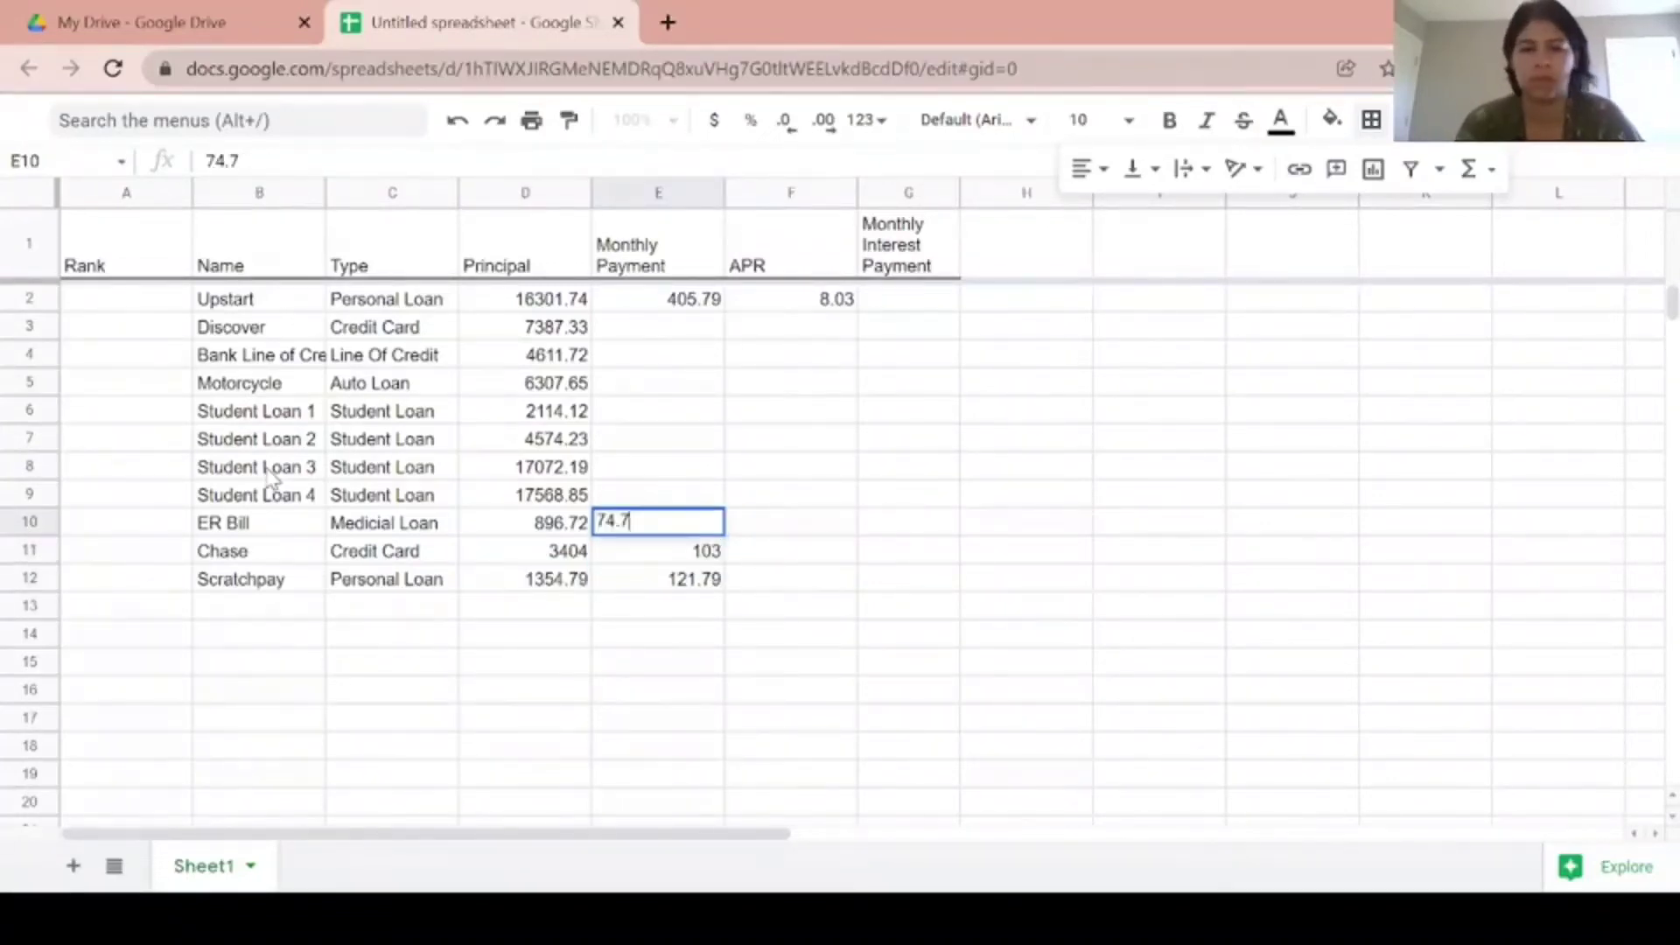
pyautogui.hotkey('shift', 'Return')
pyautogui.write('114.29')
pyautogui.hotkey('shift', 'Return')
pyautogui.write('50')
pyautogui.hotkey('shift', 'Return')
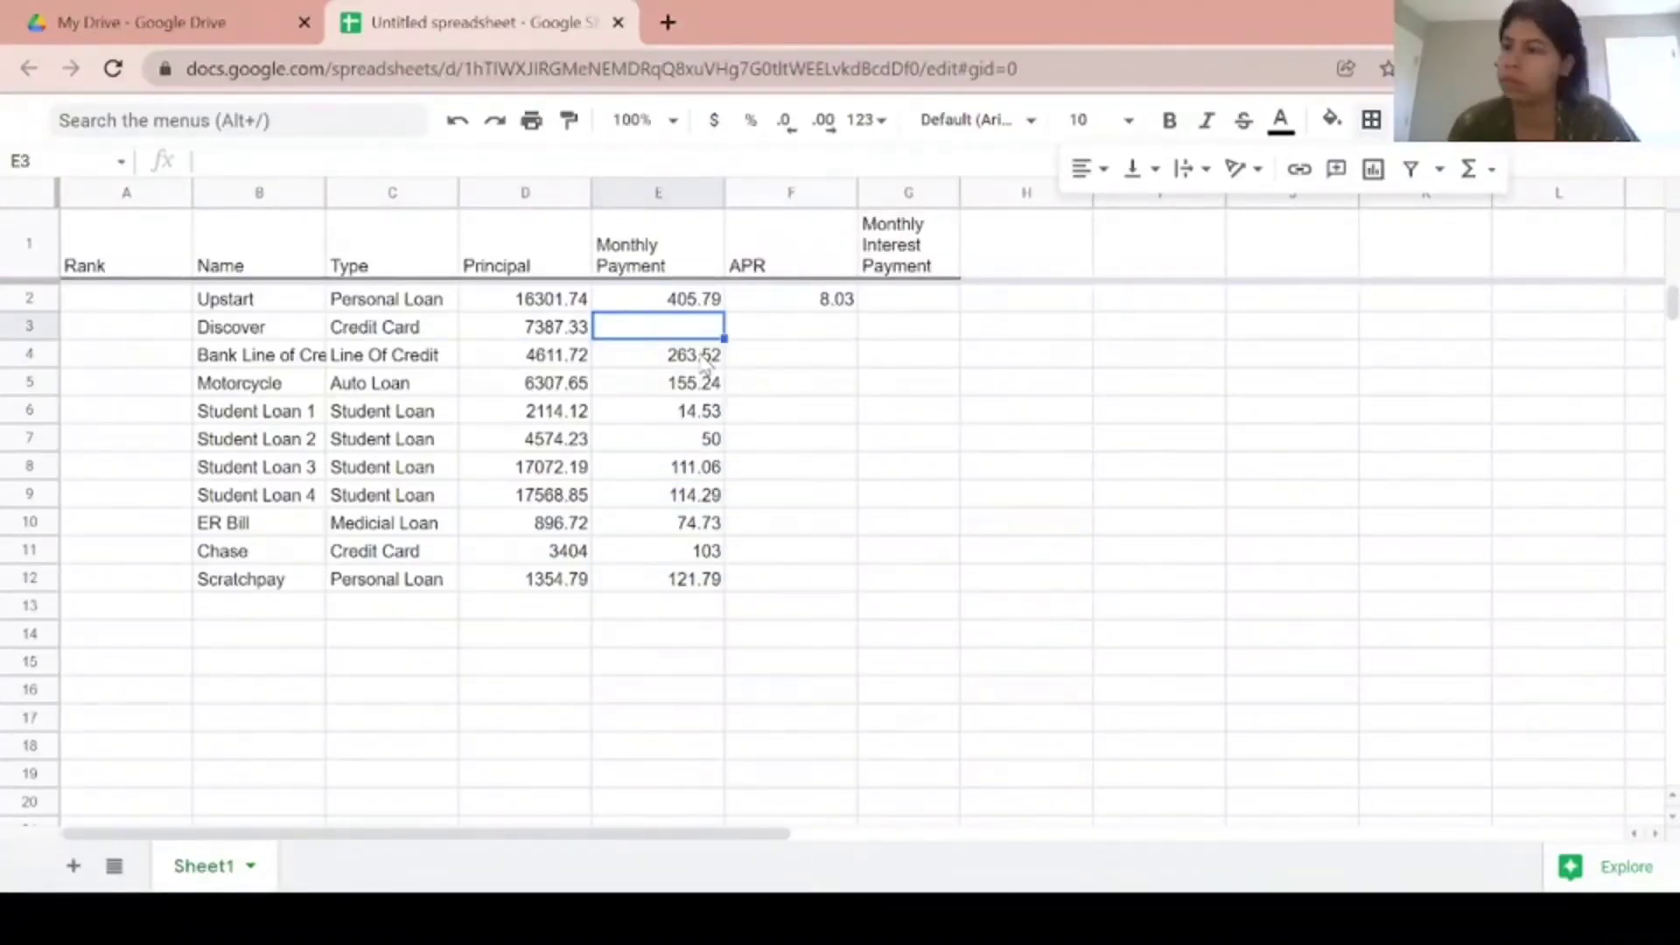
# Step: Enter the monthly payment 369.37 in E3 and the APRs 12.99, 9.49 and 7.59 in F3:F5
pyautogui.write('369.37')
pyautogui.press('Tab')
pyautogui.write('12.99 9.49')
pyautogui.press('Return')
pyautogui.write('7.59')
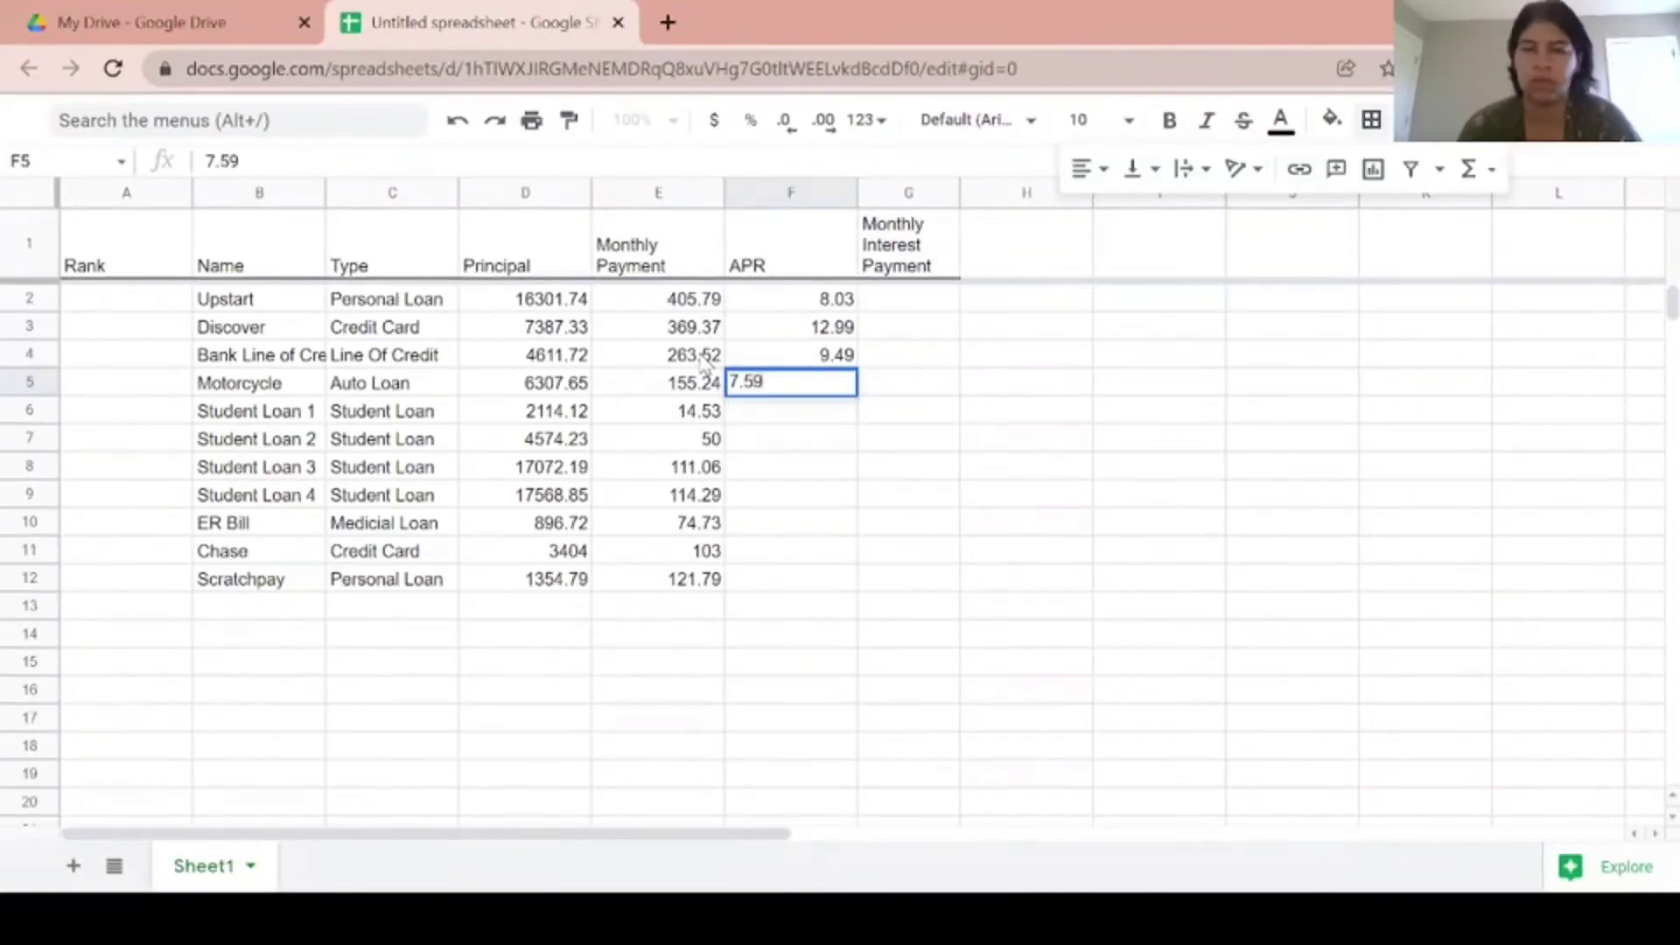
pyautogui.press('Return')
# Step: Enter the APRs 6.60, 4.29, 6.00, 6.00, 0, 16.90 and 13.99 in F6:F12
pyautogui.write('6.60')
pyautogui.press('Return')
pyautogui.write('4.29')
pyautogui.press('Return')
pyautogui.write('6.00 6.00 0')
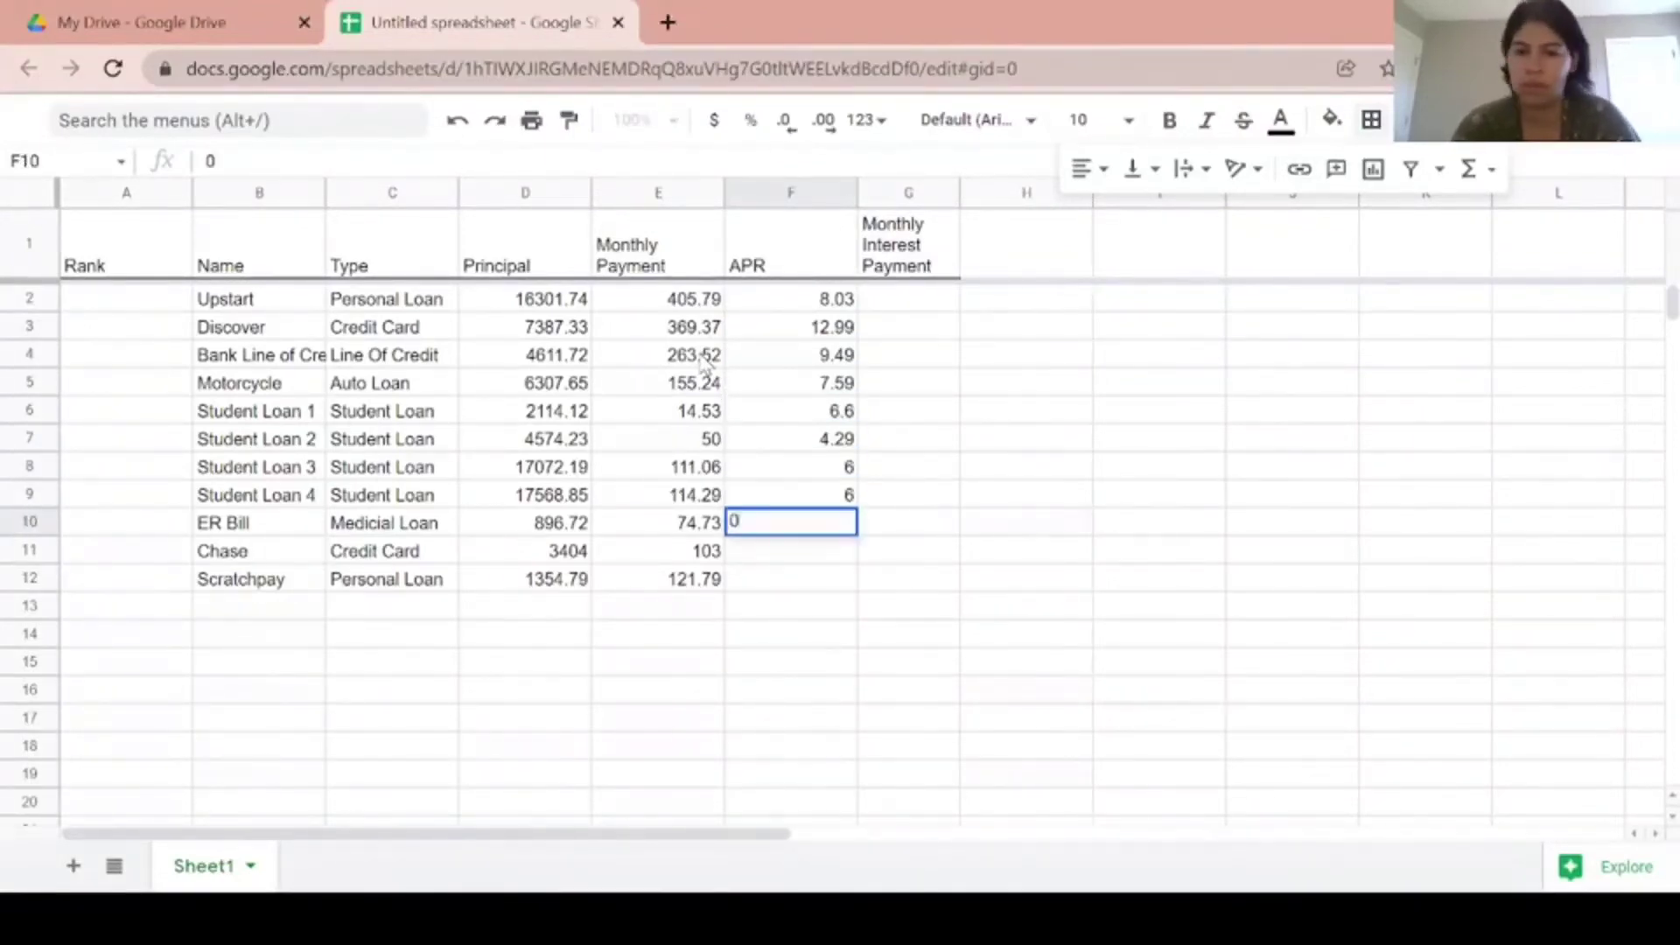
pyautogui.press('Return')
pyautogui.write('16.90')
pyautogui.press('Return')
pyautogui.write('13.09')
pyautogui.press('Tab')
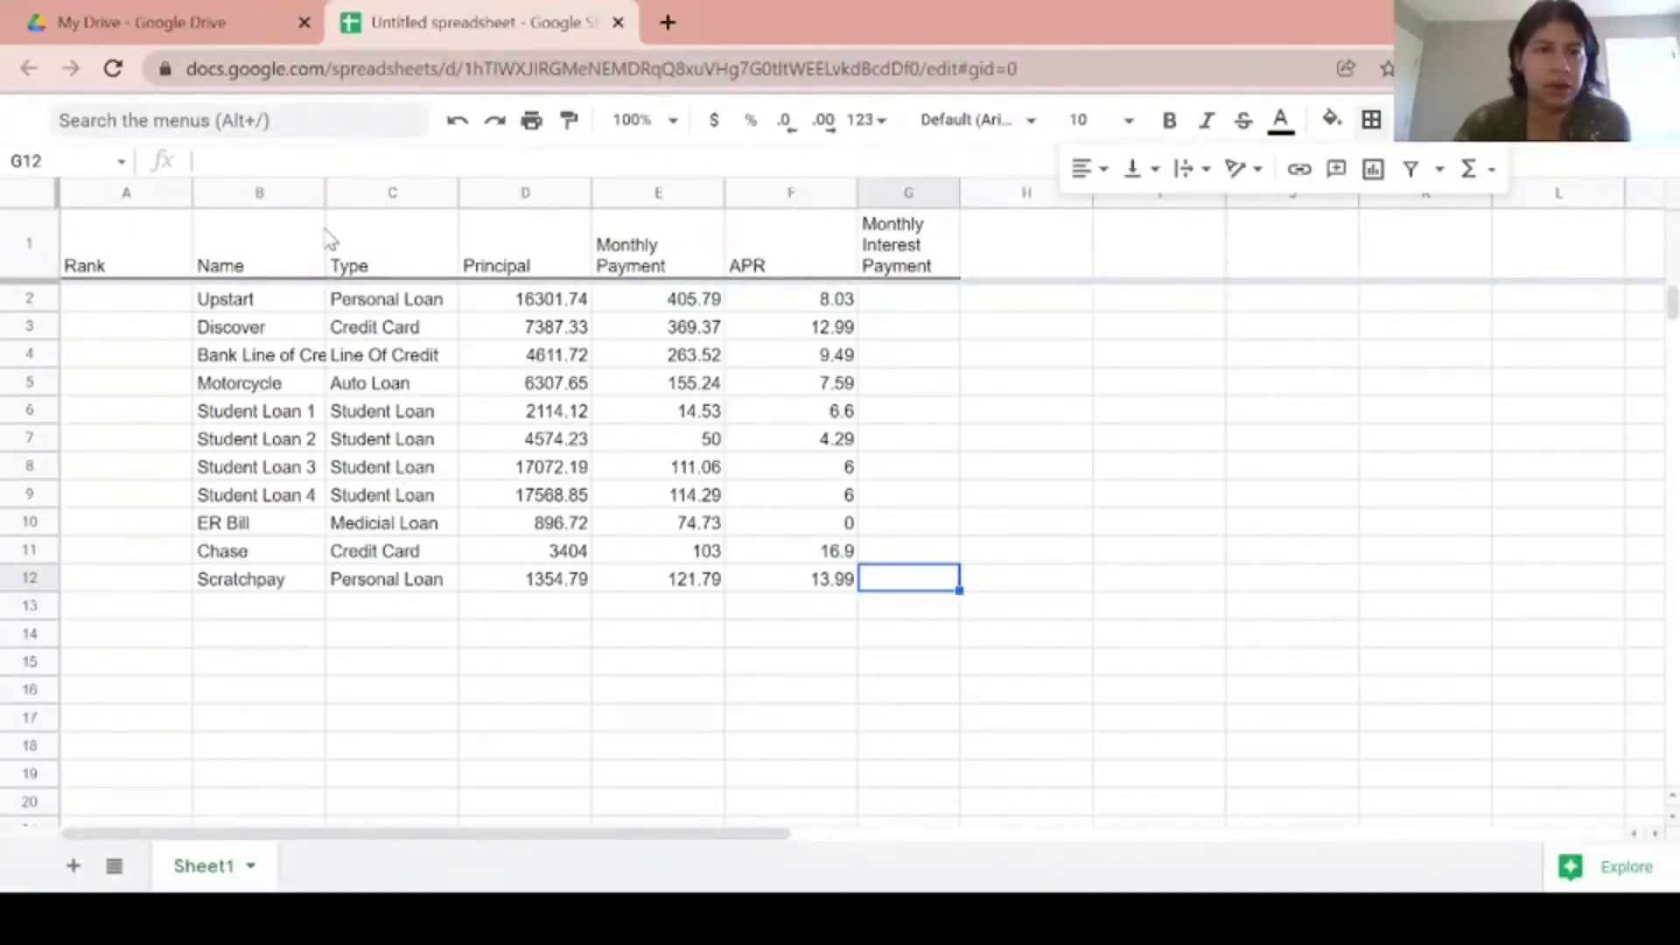
# Step: Widen the Name column to fit its longest entry and format the principals in D2:D12 as currency
pyautogui.moveTo(323, 193); pyautogui.dragTo(360, 201)
pyautogui.moveTo(578, 298); pyautogui.dragTo(602, 350)
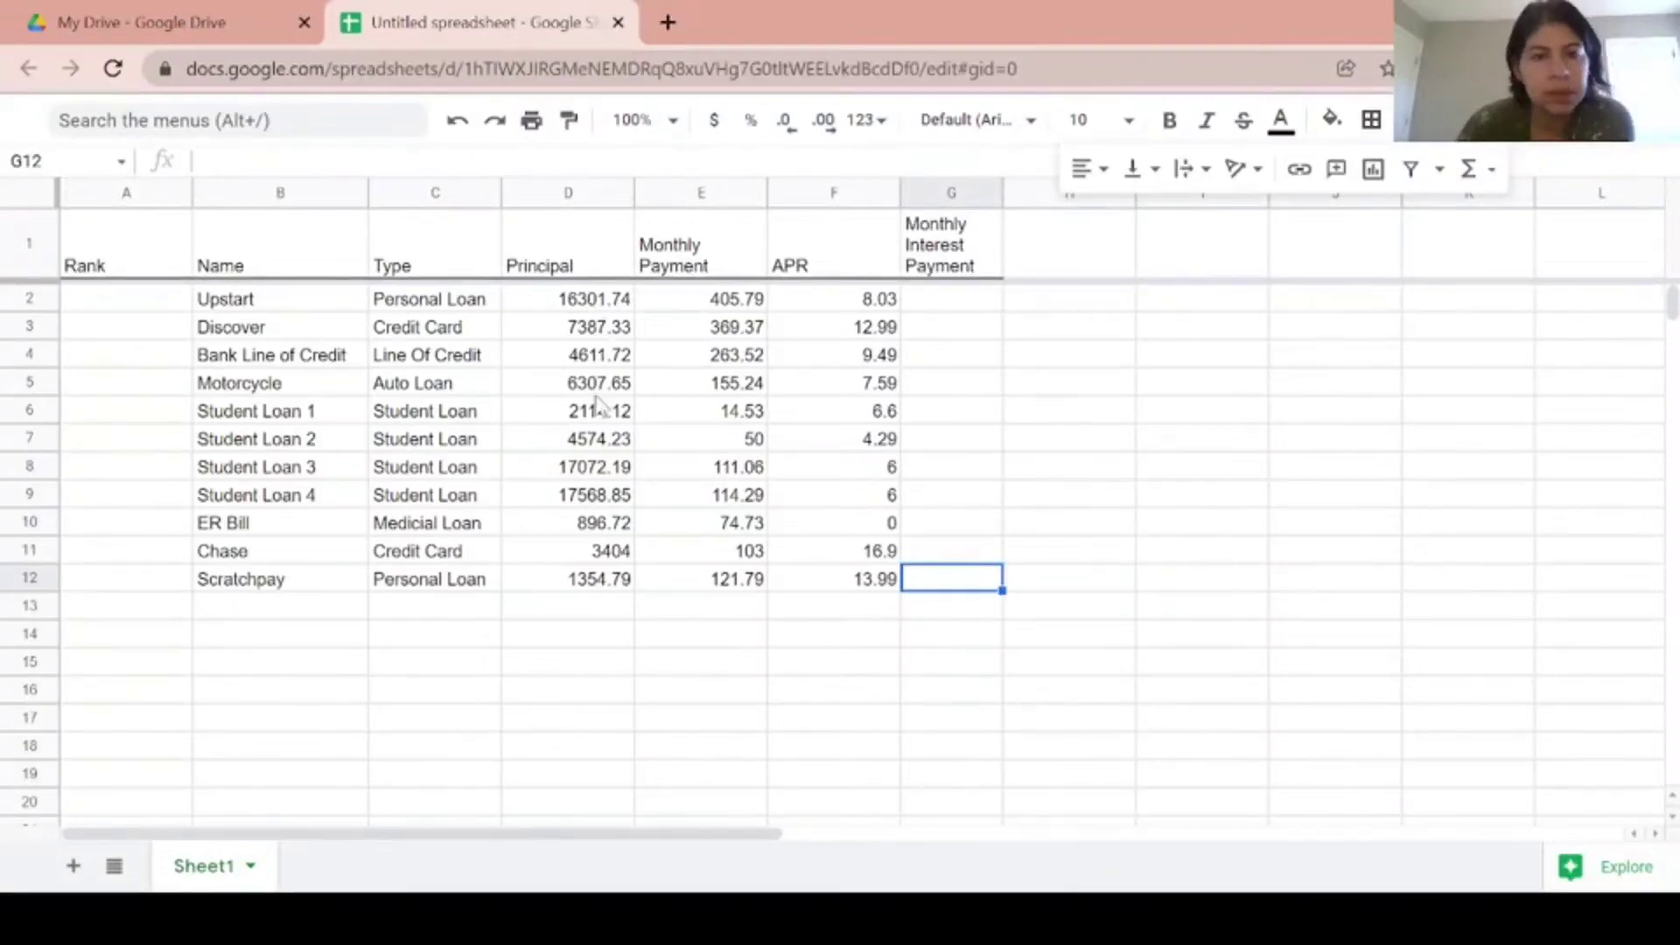
pyautogui.moveTo(597, 419); pyautogui.dragTo(595, 582)
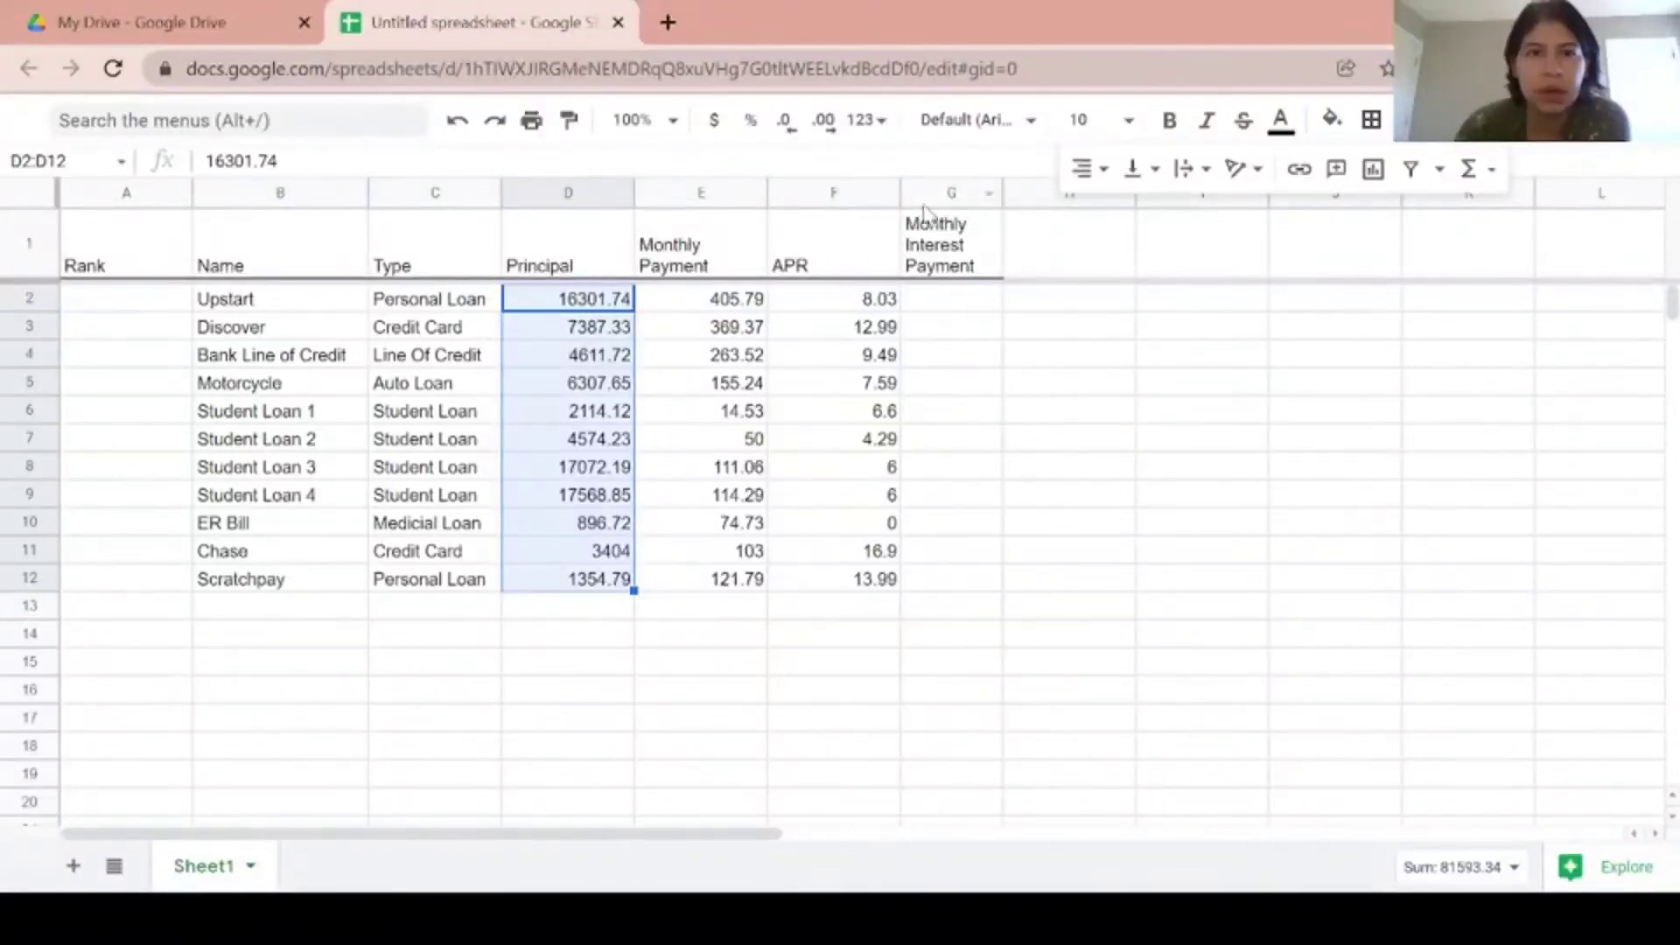
pyautogui.click(711, 126)
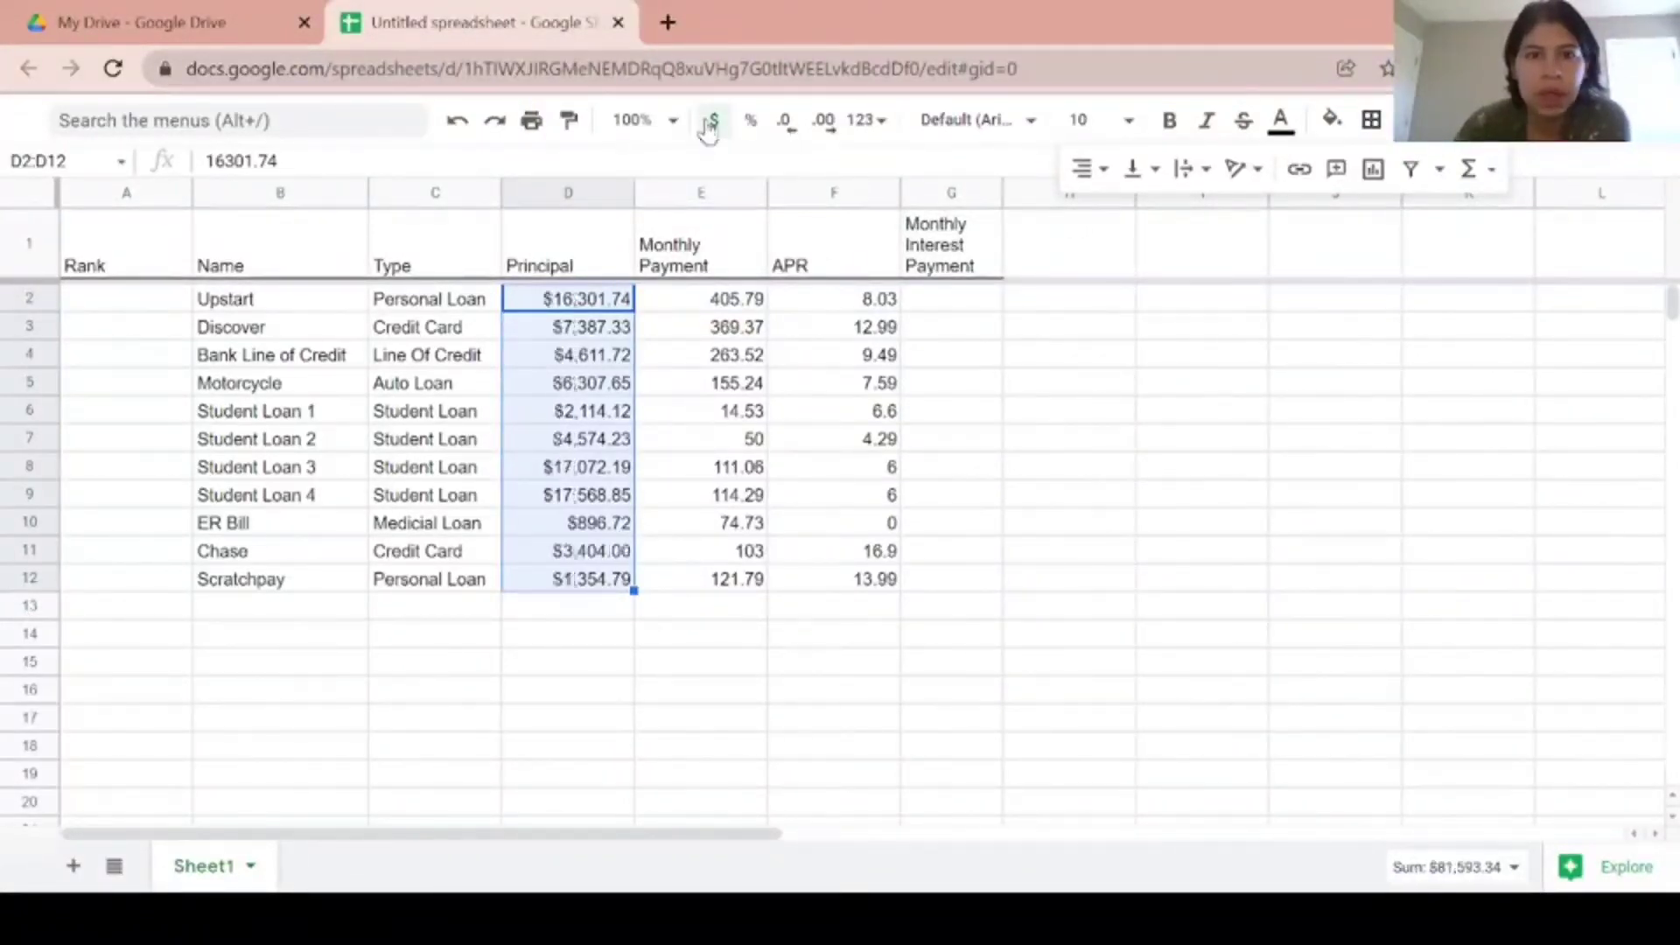
# Step: Format the monthly payments in E2:E12 as currency
pyautogui.click(727, 308)
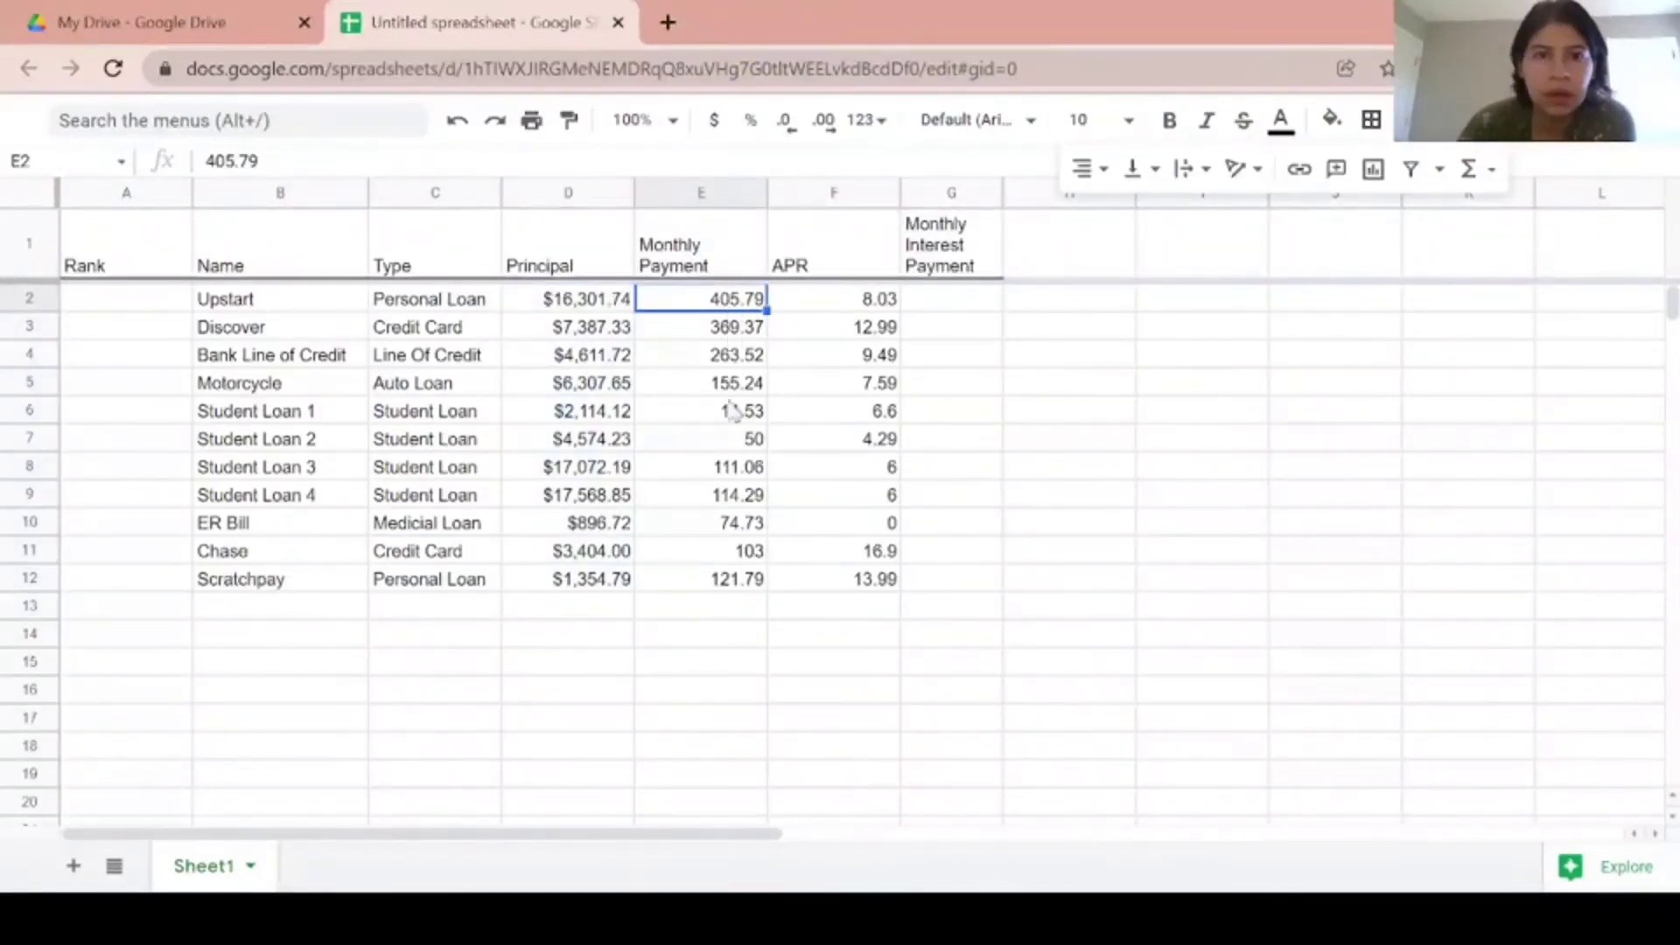
pyautogui.moveTo(733, 411); pyautogui.dragTo(739, 579)
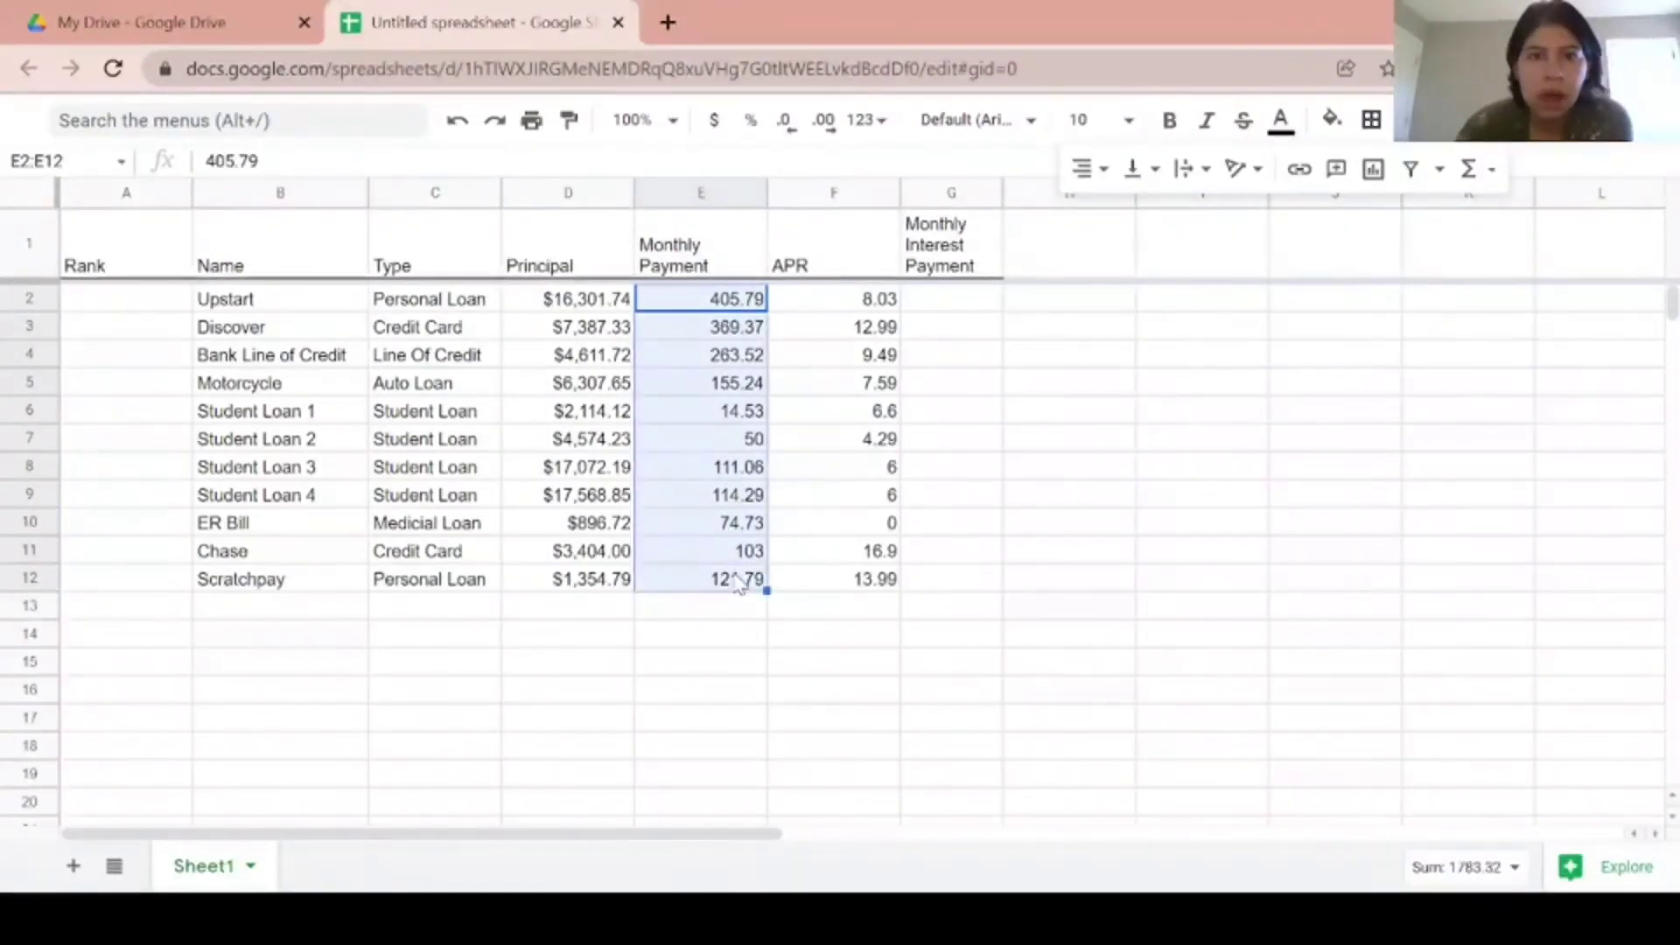
pyautogui.click(715, 123)
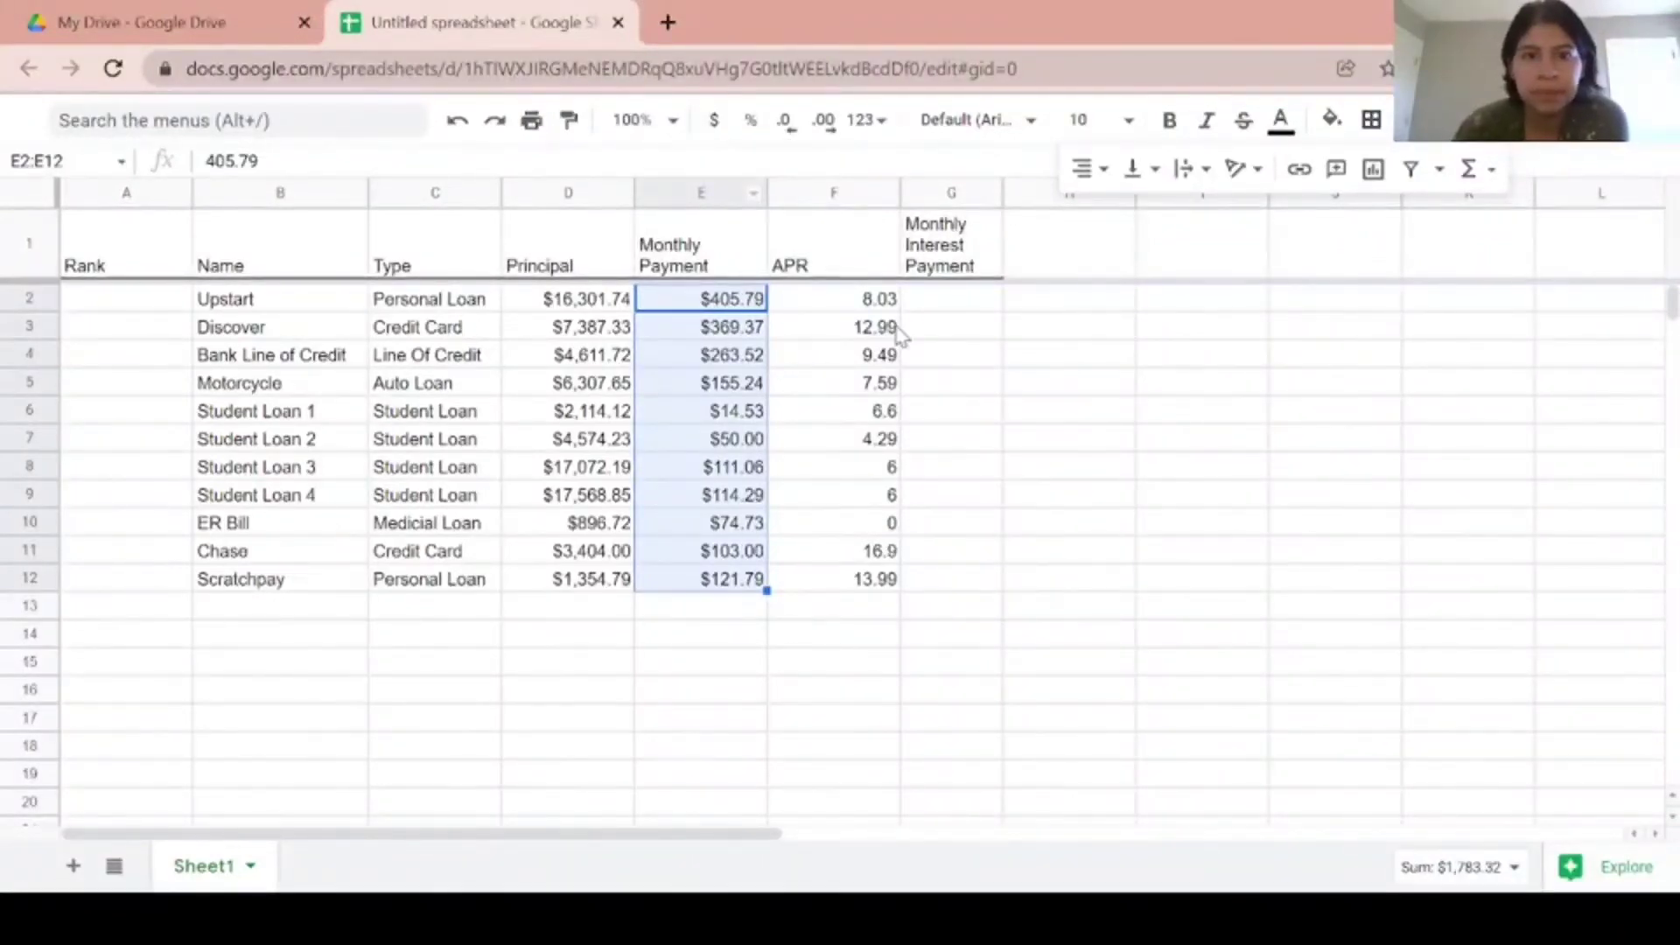
# Step: Set the APR values in F2:F12 to display two decimal places
pyautogui.moveTo(886, 306); pyautogui.dragTo(884, 584)
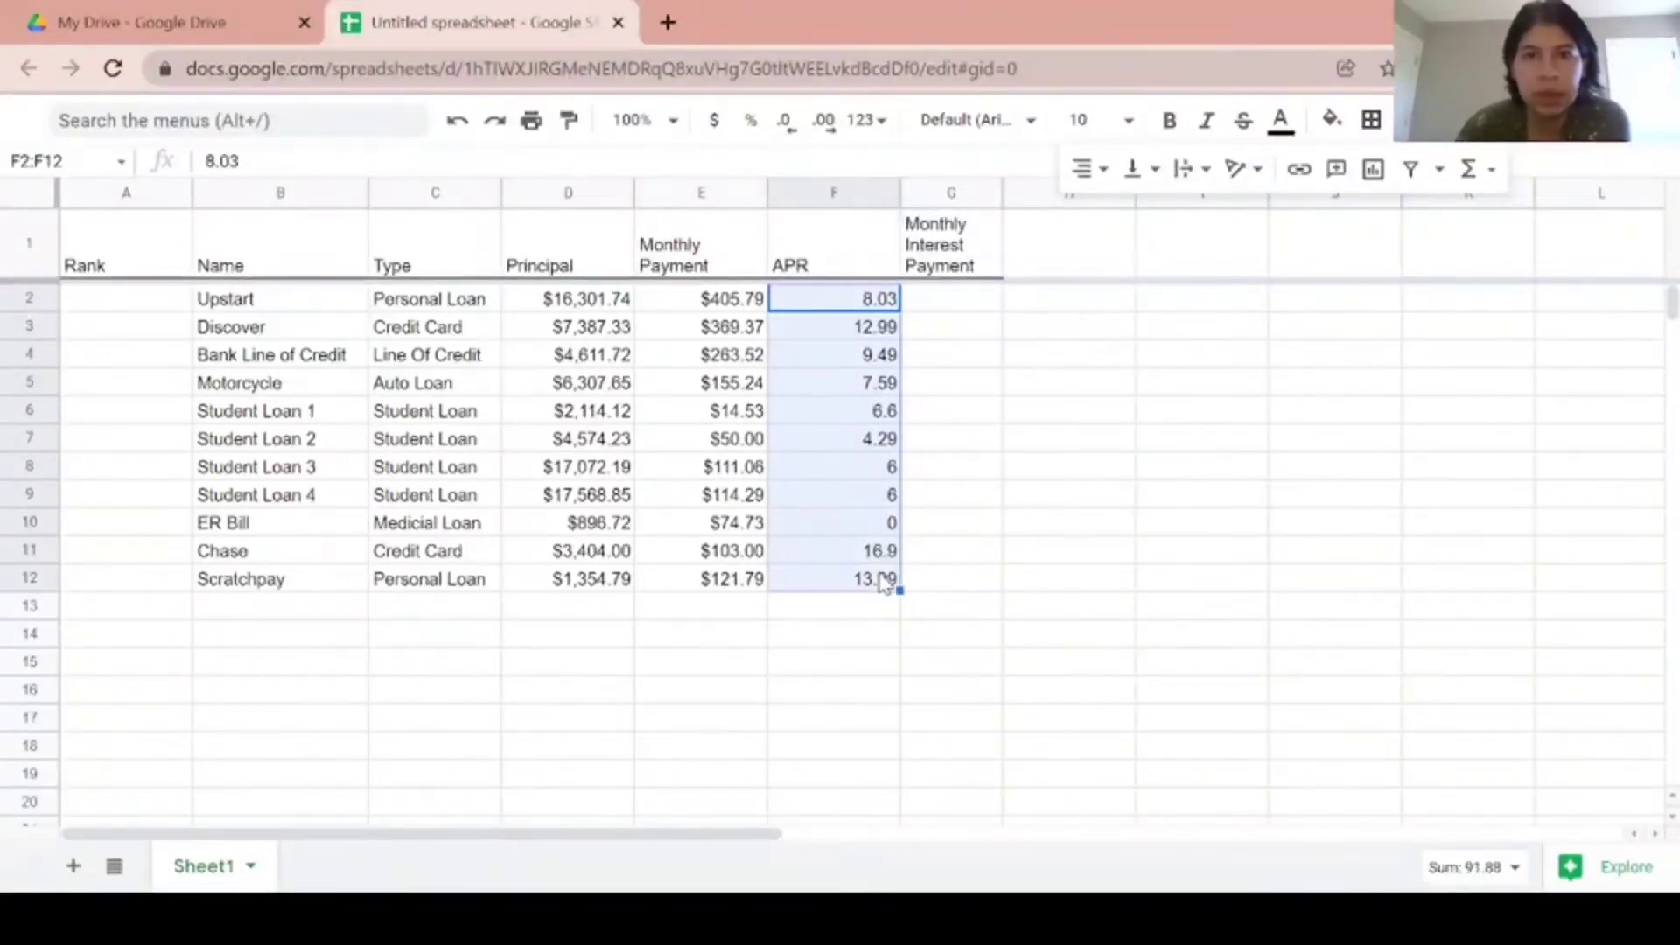
pyautogui.click(826, 123)
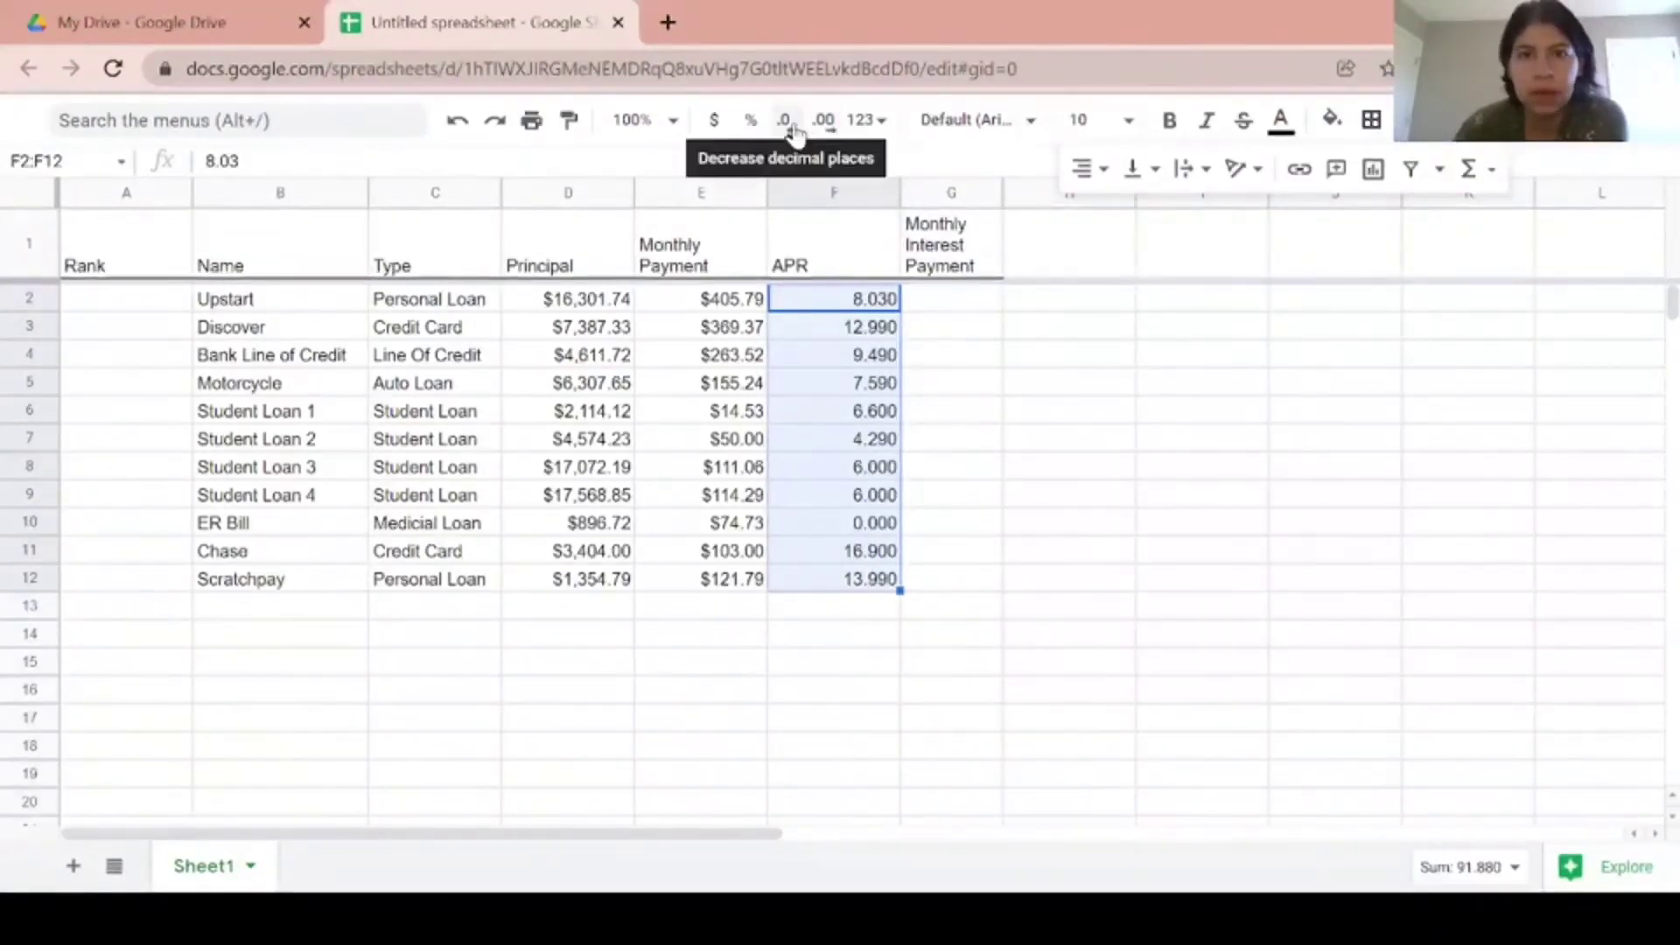
pyautogui.click(792, 127)
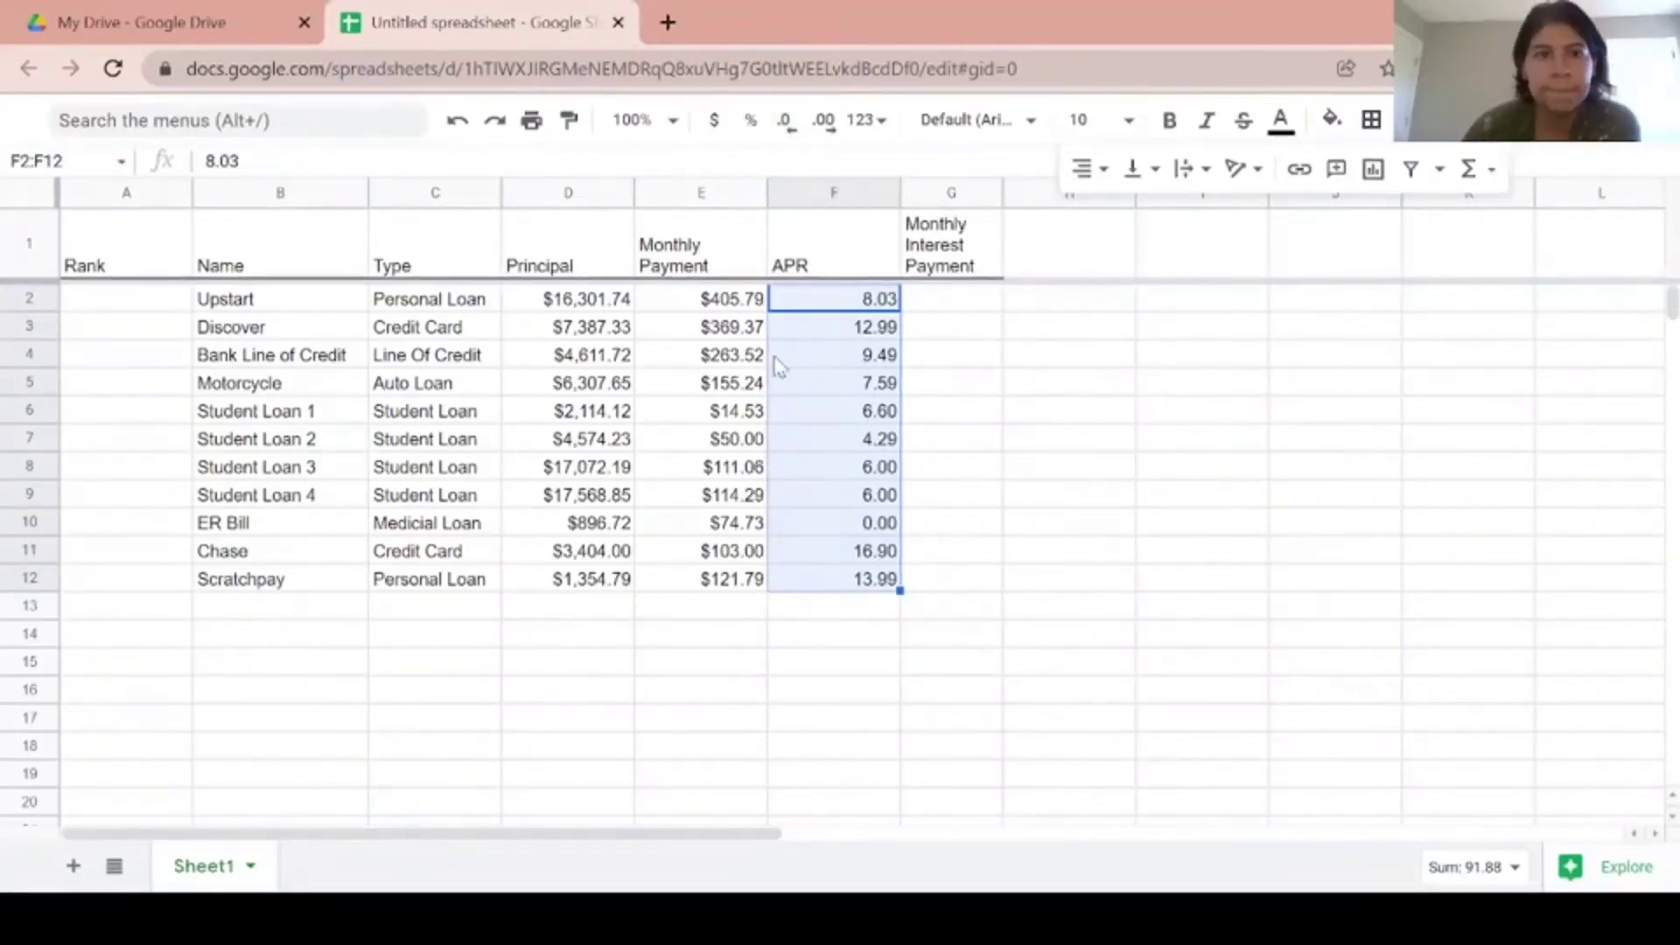
# Step: Enter the formula =(F2/100)/12*E2 in G2 and fill it down through G12
pyautogui.click(944, 297)
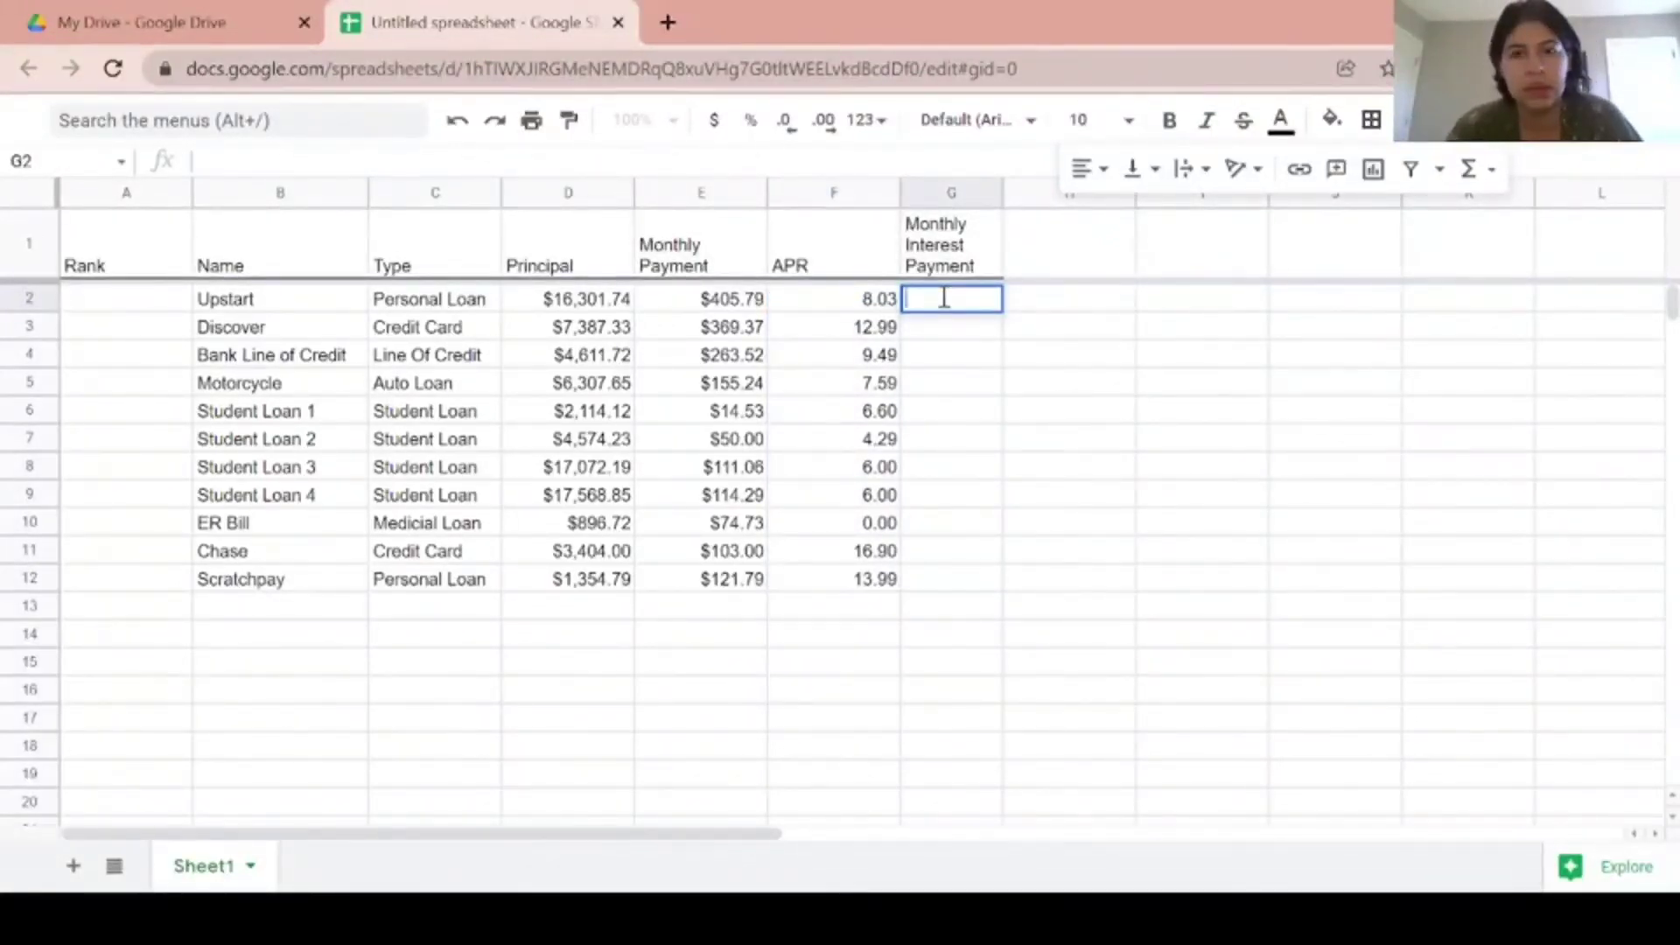
pyautogui.write('=(')
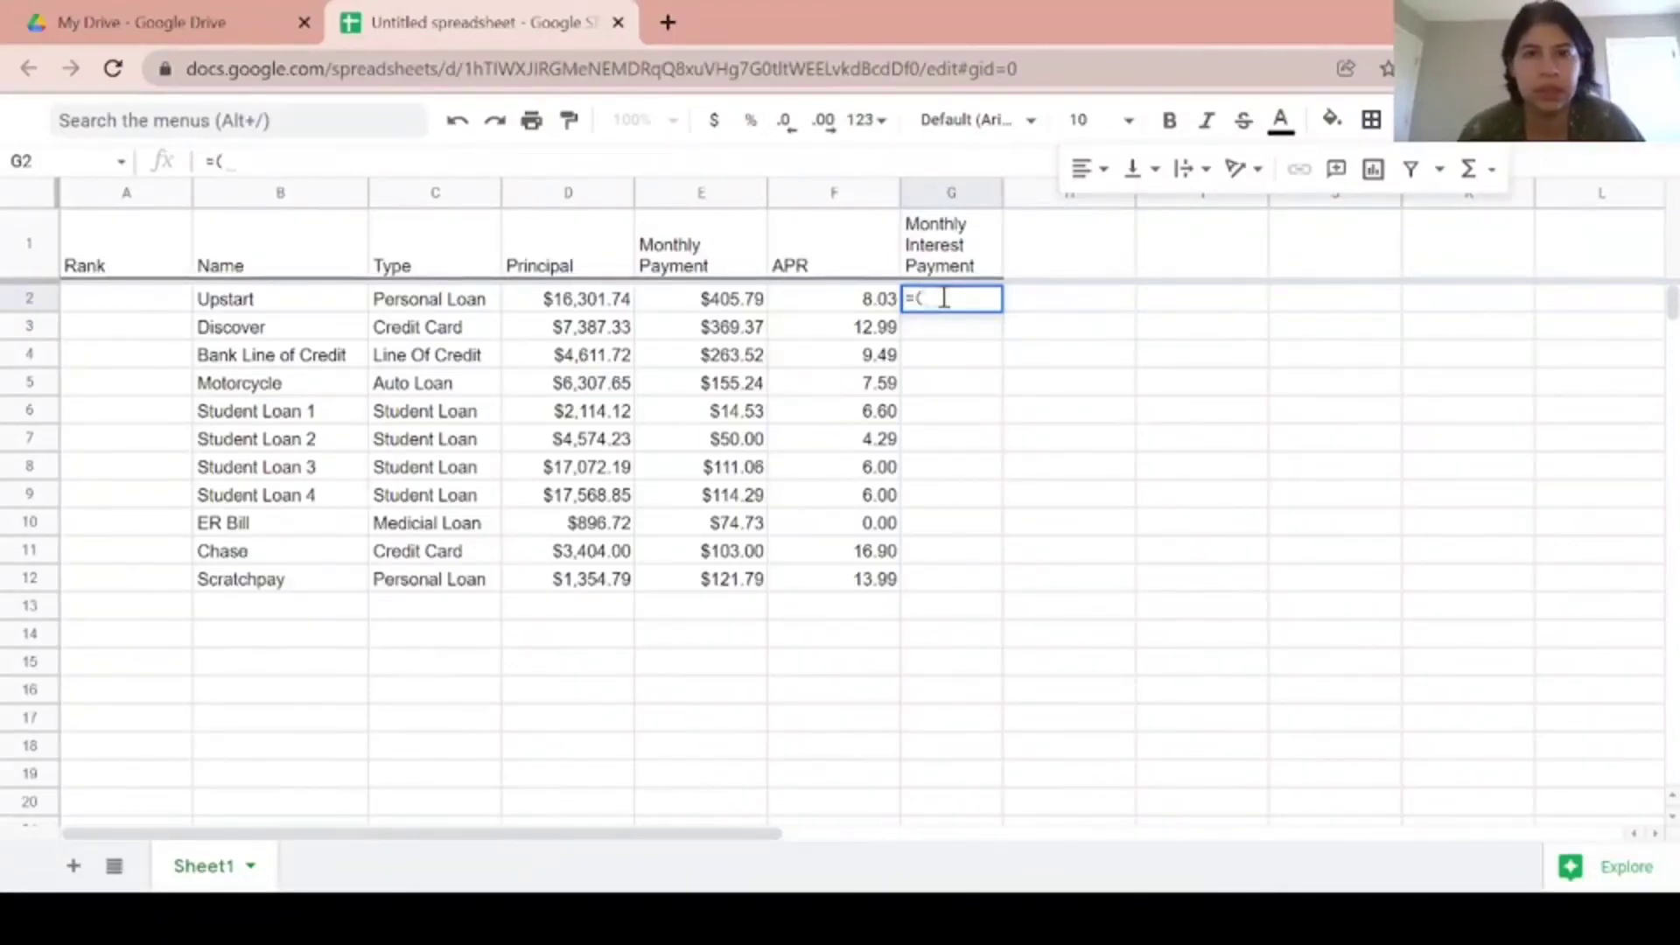
pyautogui.click(875, 302)
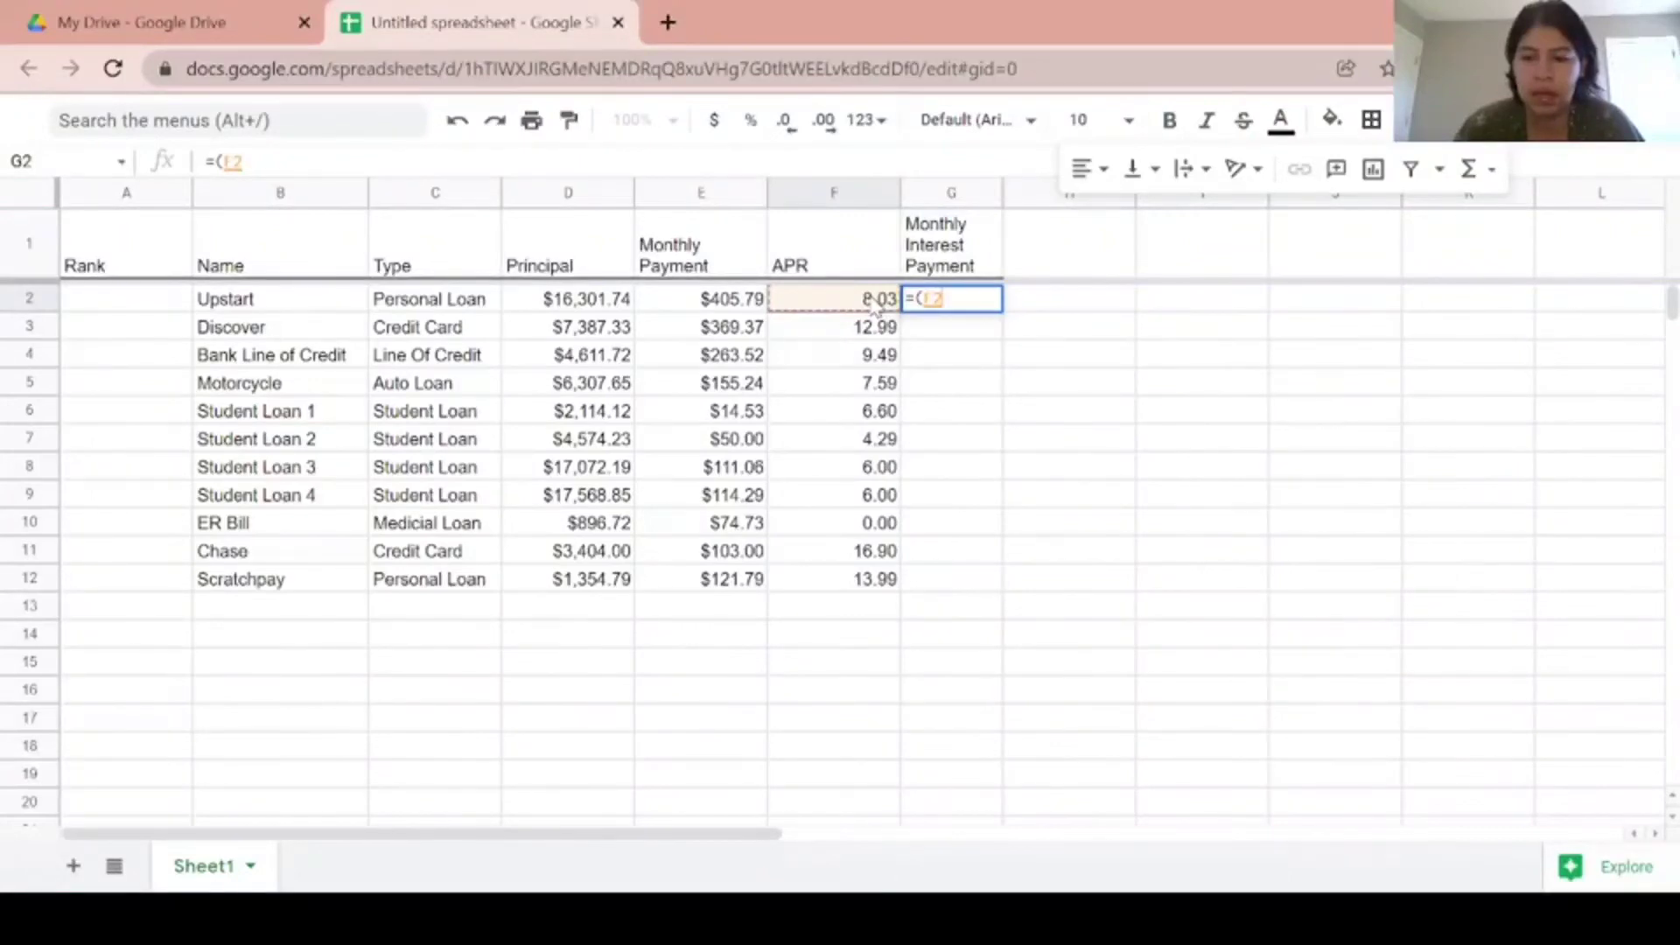
pyautogui.write('/')
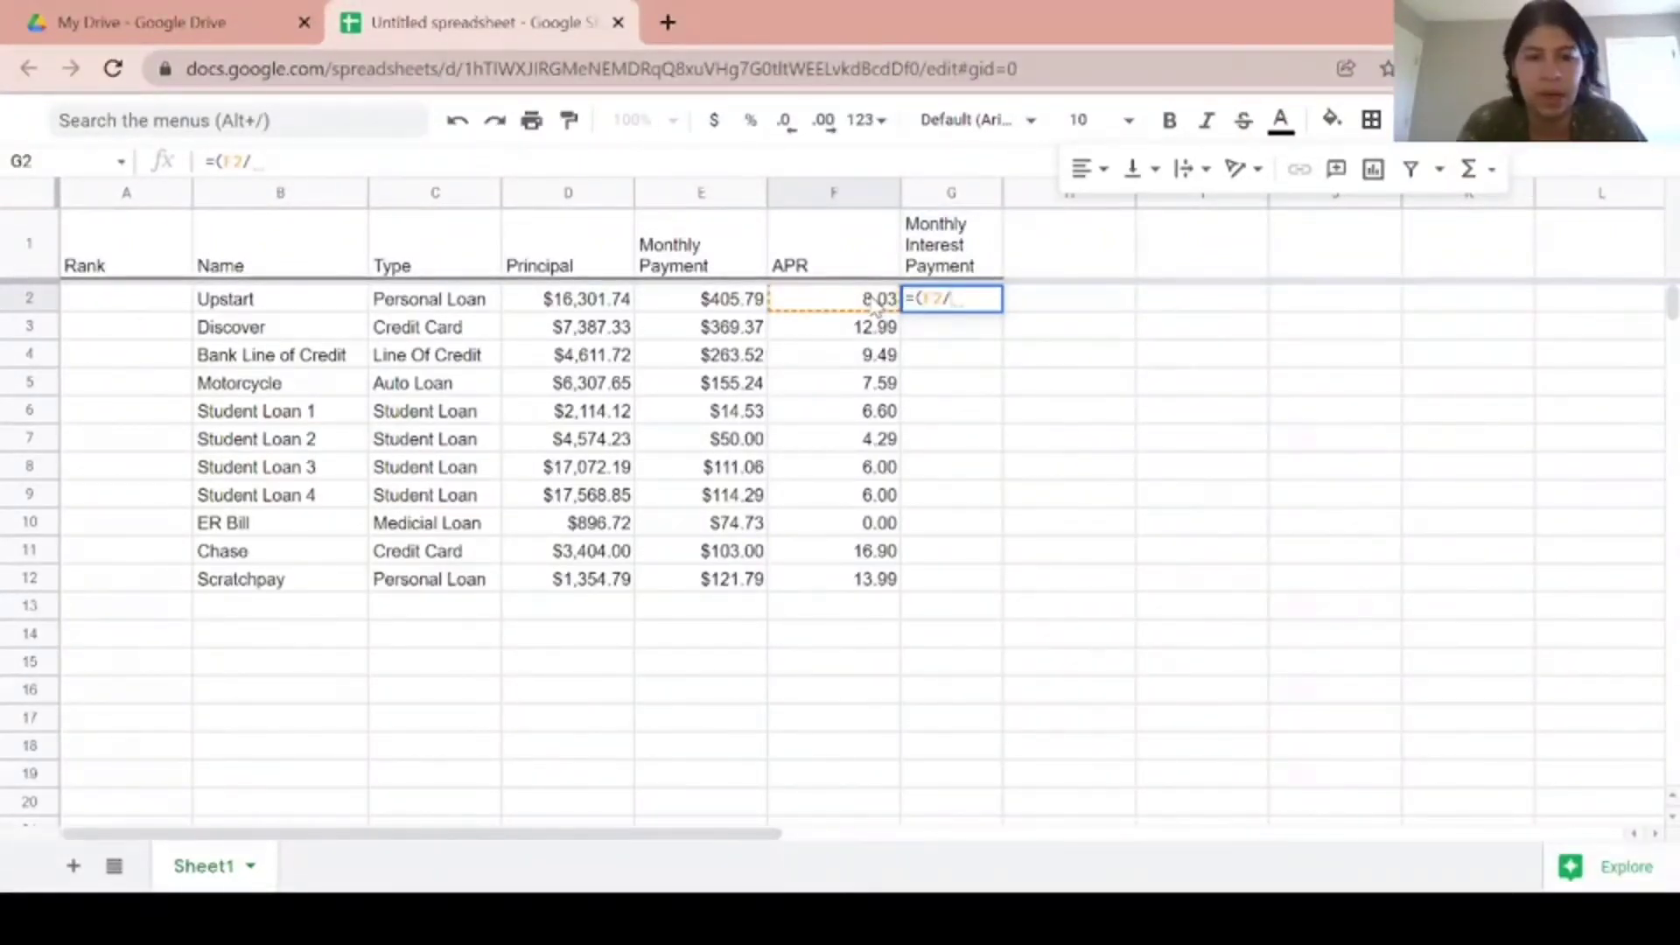
pyautogui.write('100)')
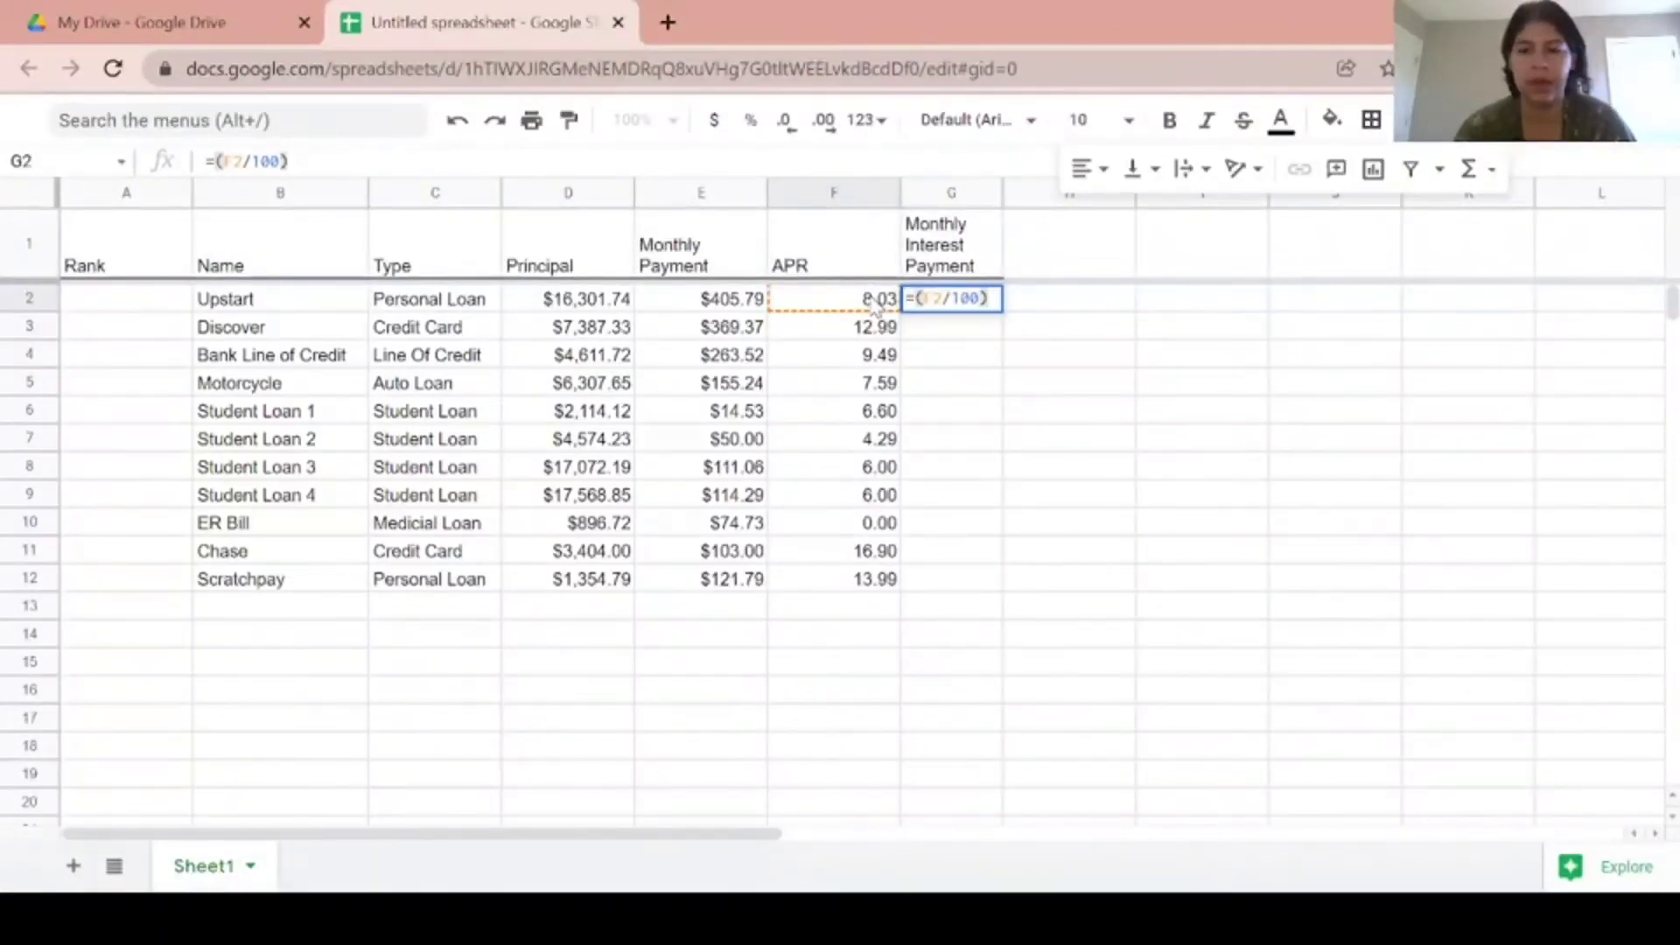
pyautogui.write('/')
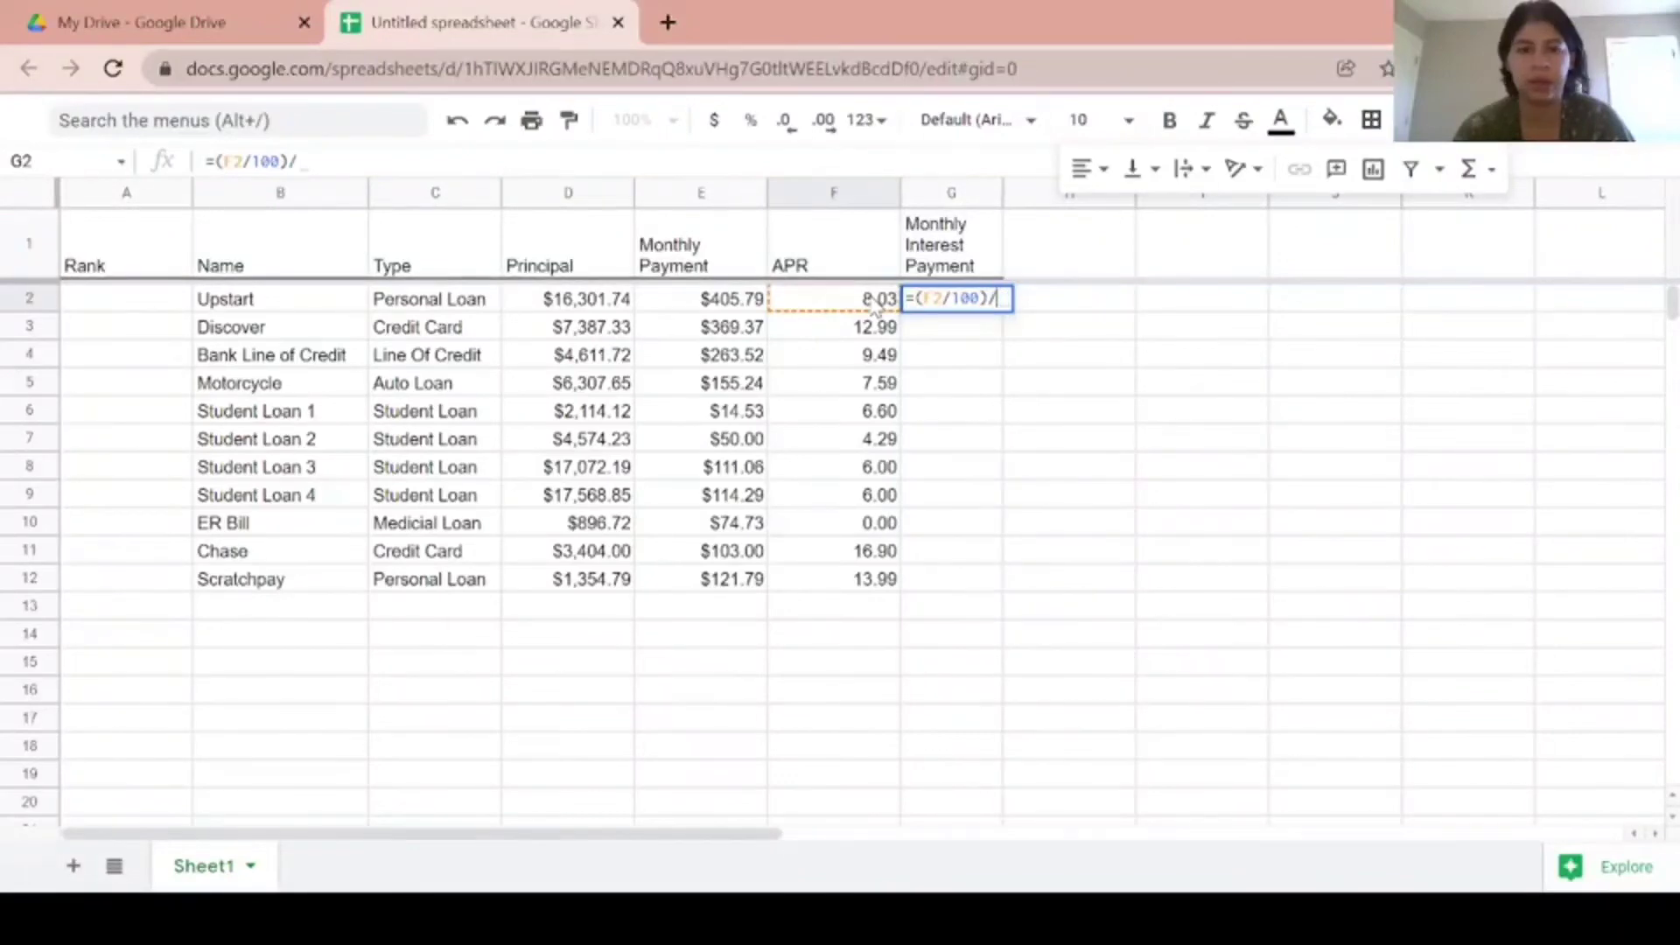
pyautogui.write('12')
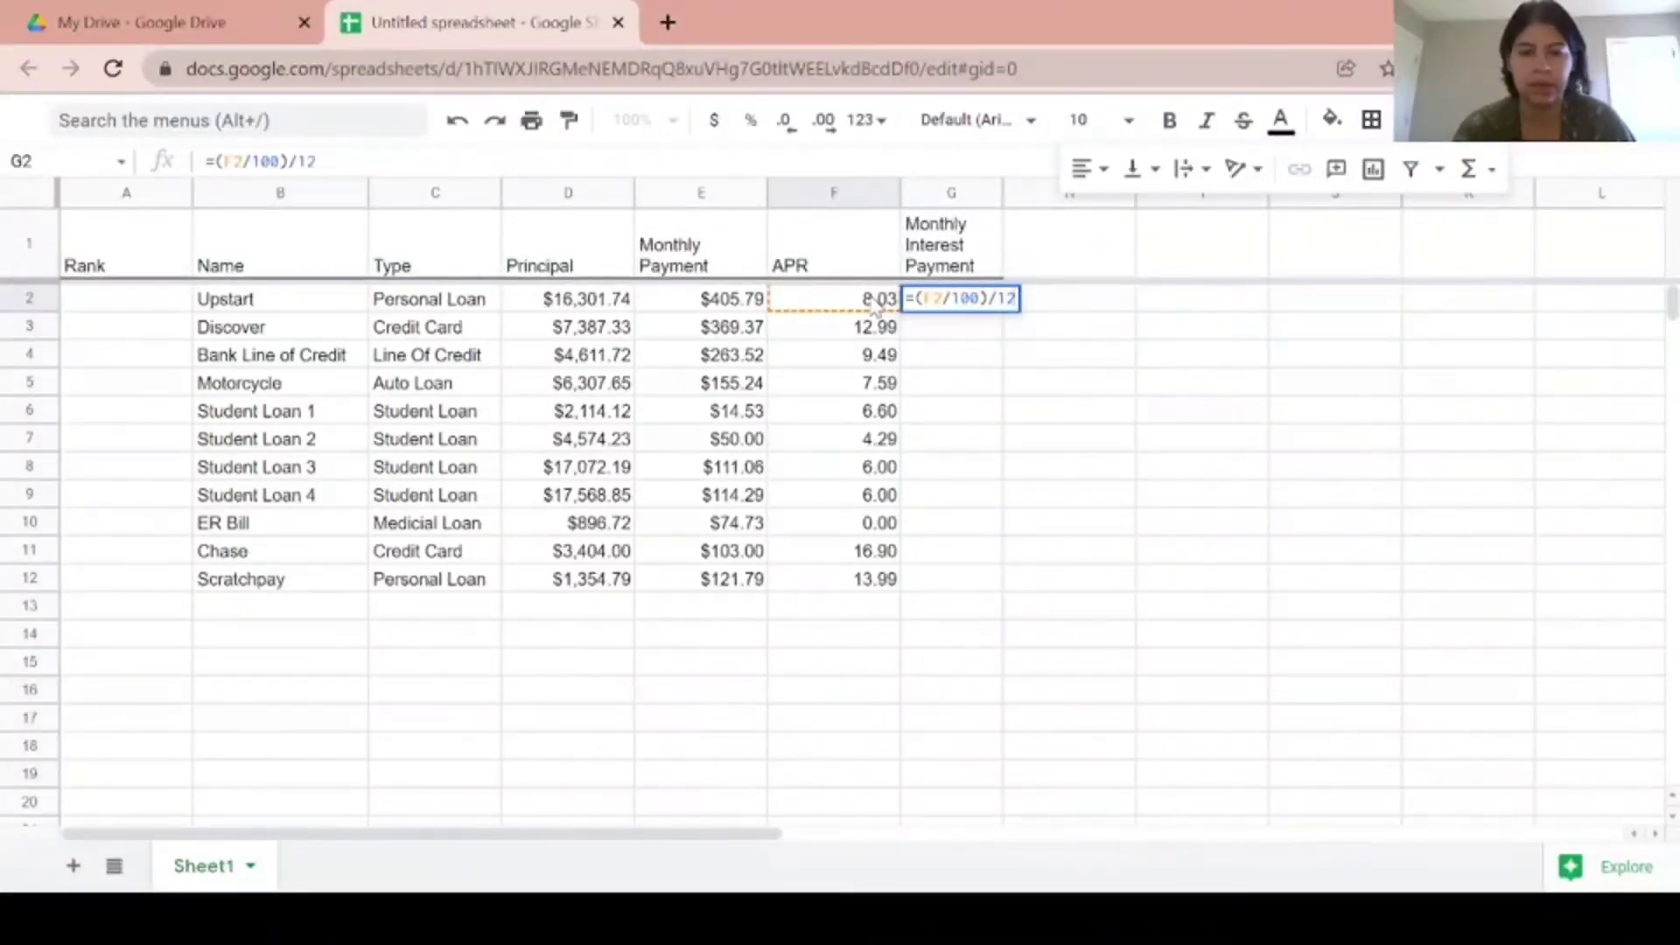
pyautogui.write('*')
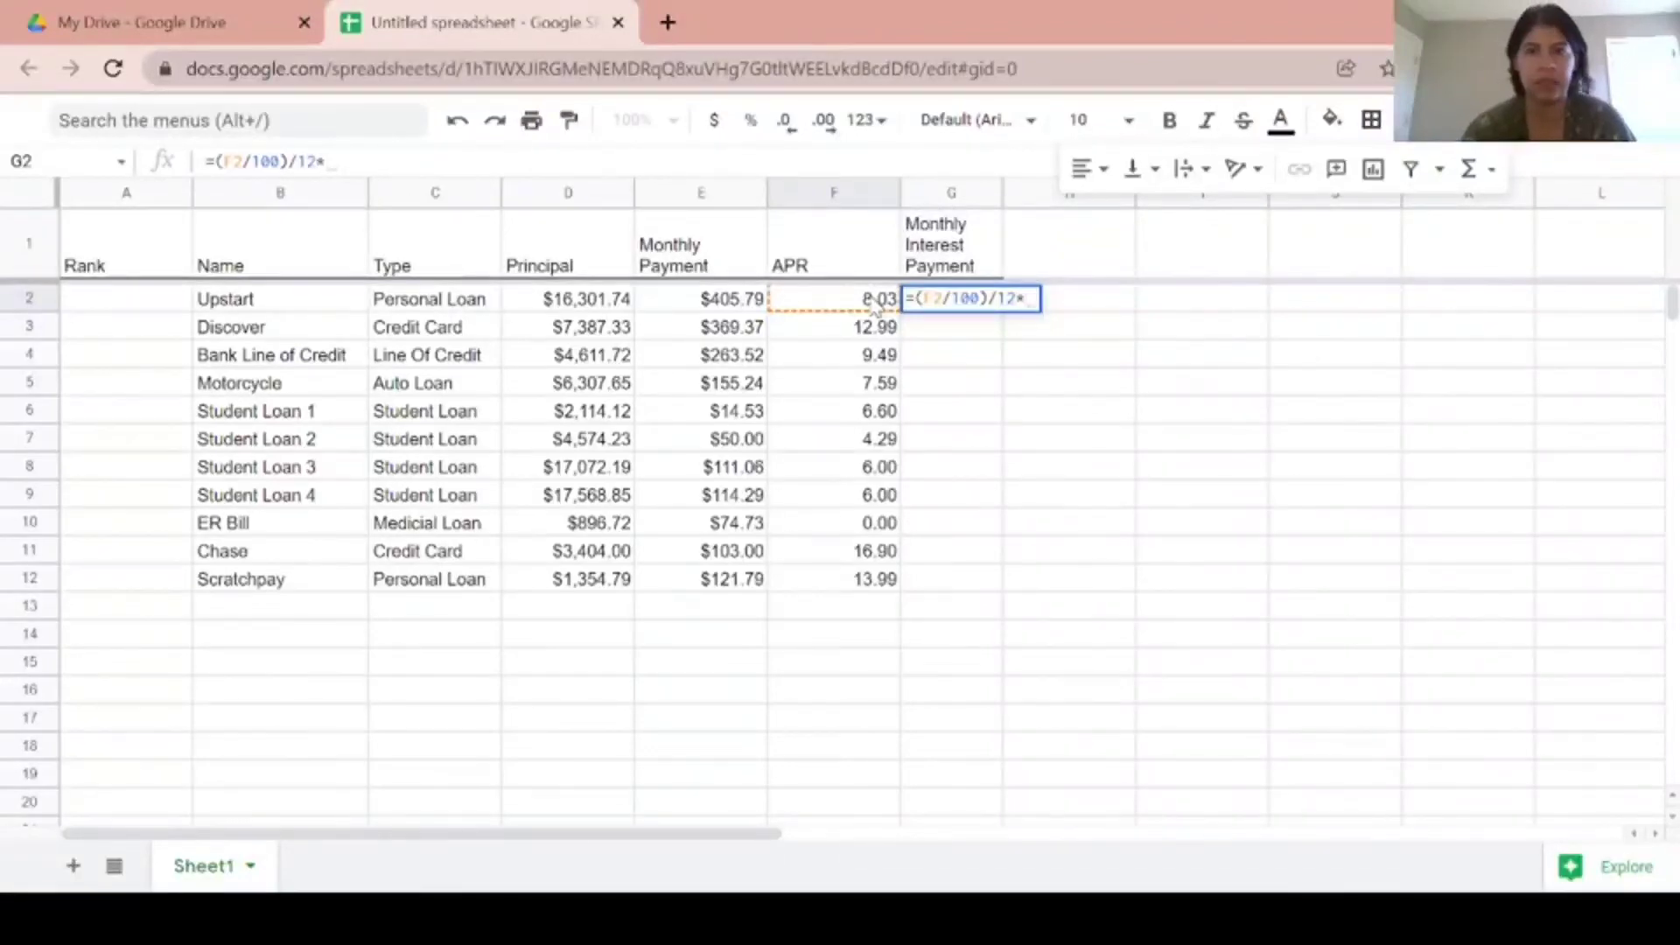
pyautogui.click(740, 304)
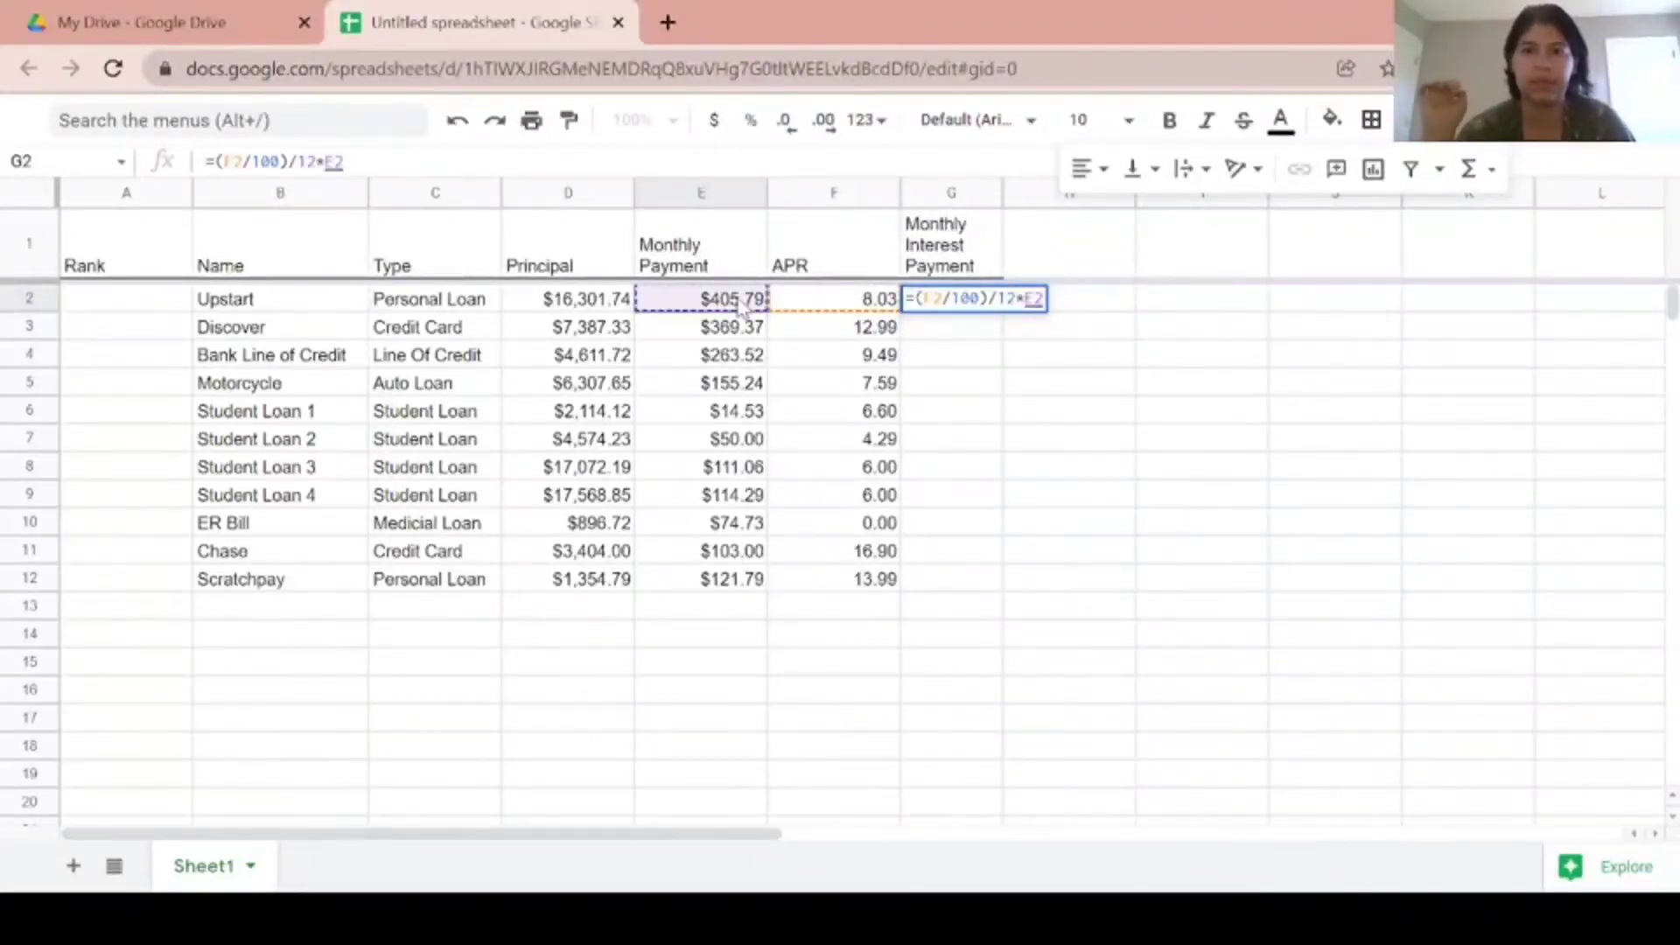
pyautogui.press('Return')
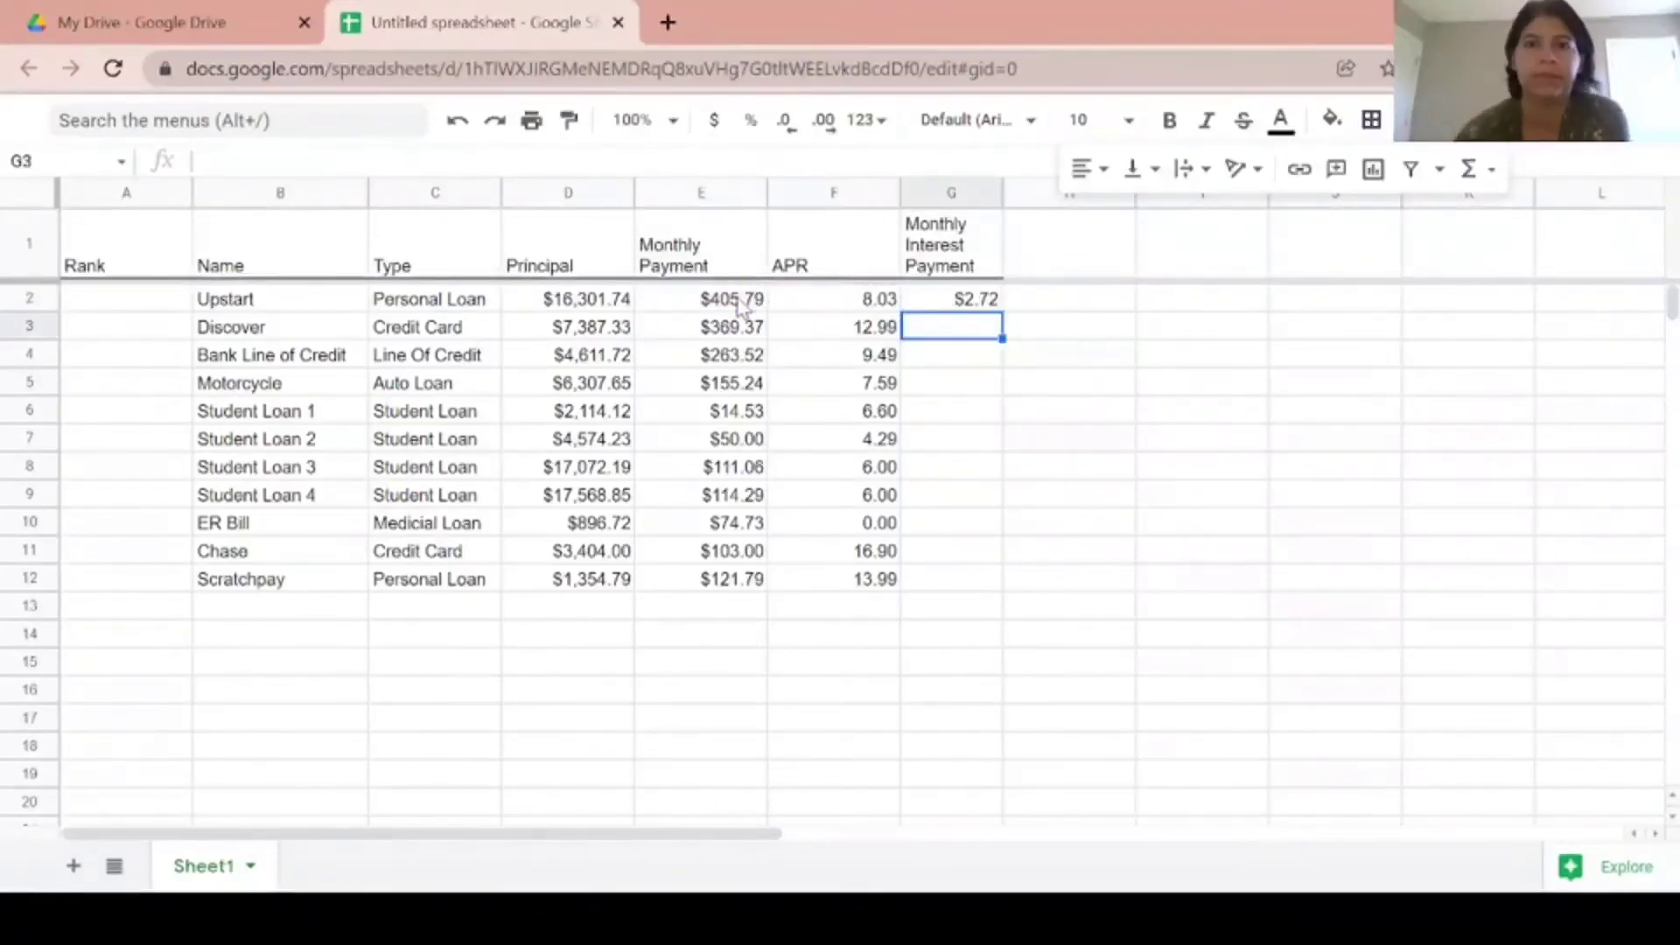
pyautogui.click(982, 307)
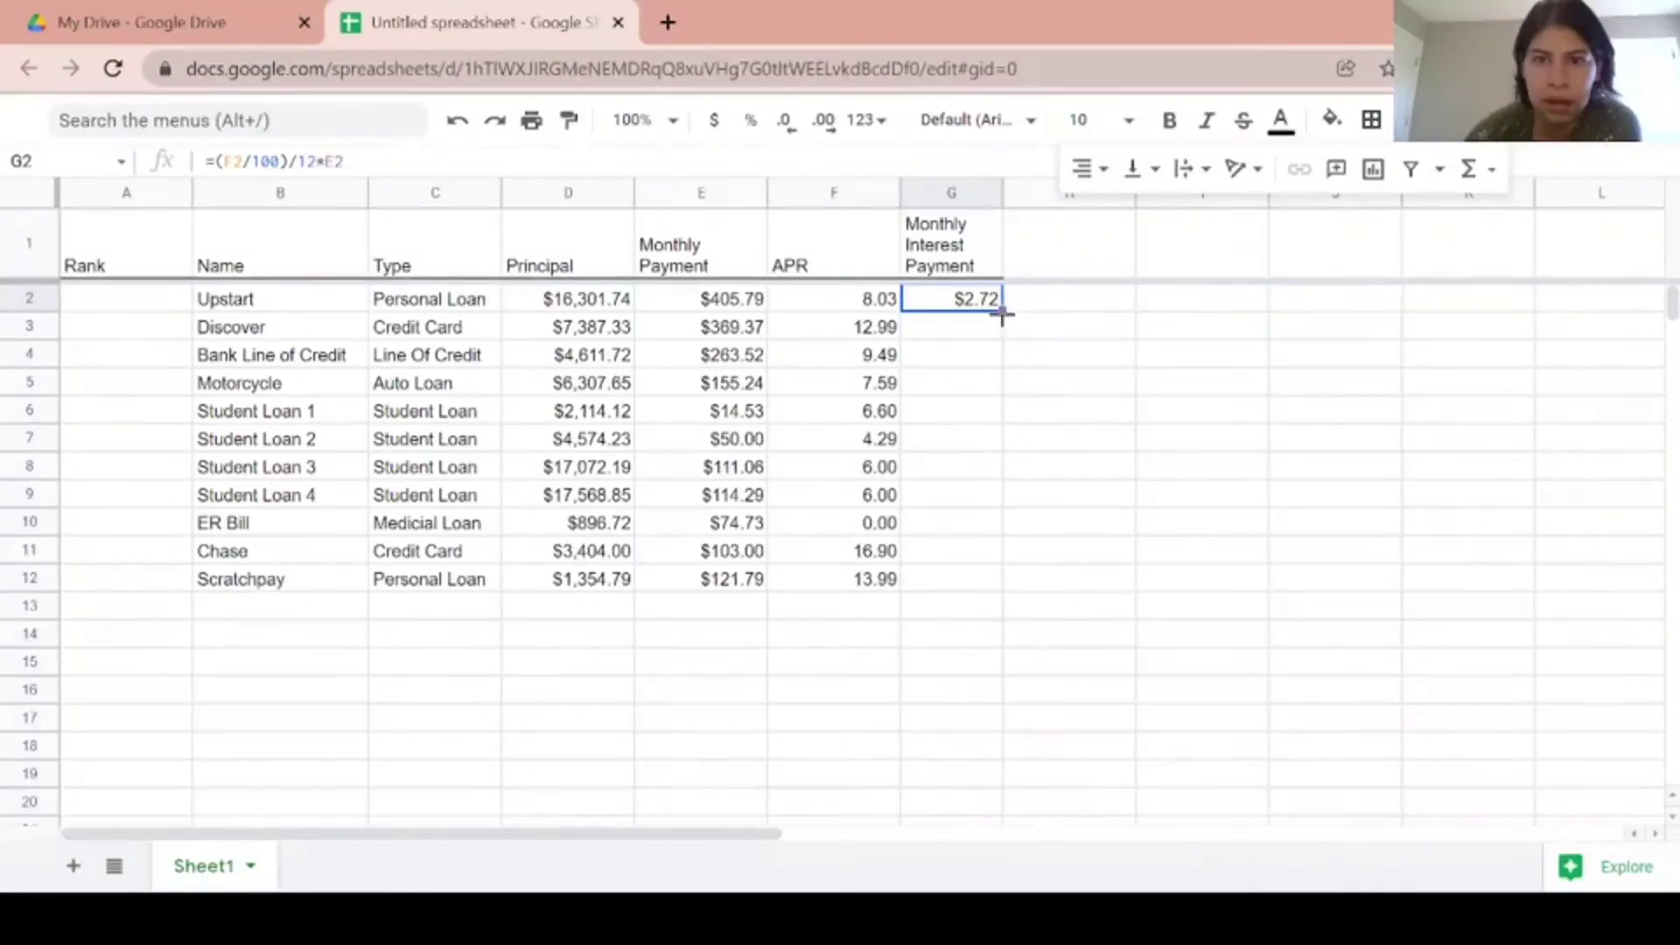
pyautogui.moveTo(1003, 311); pyautogui.dragTo(1028, 593)
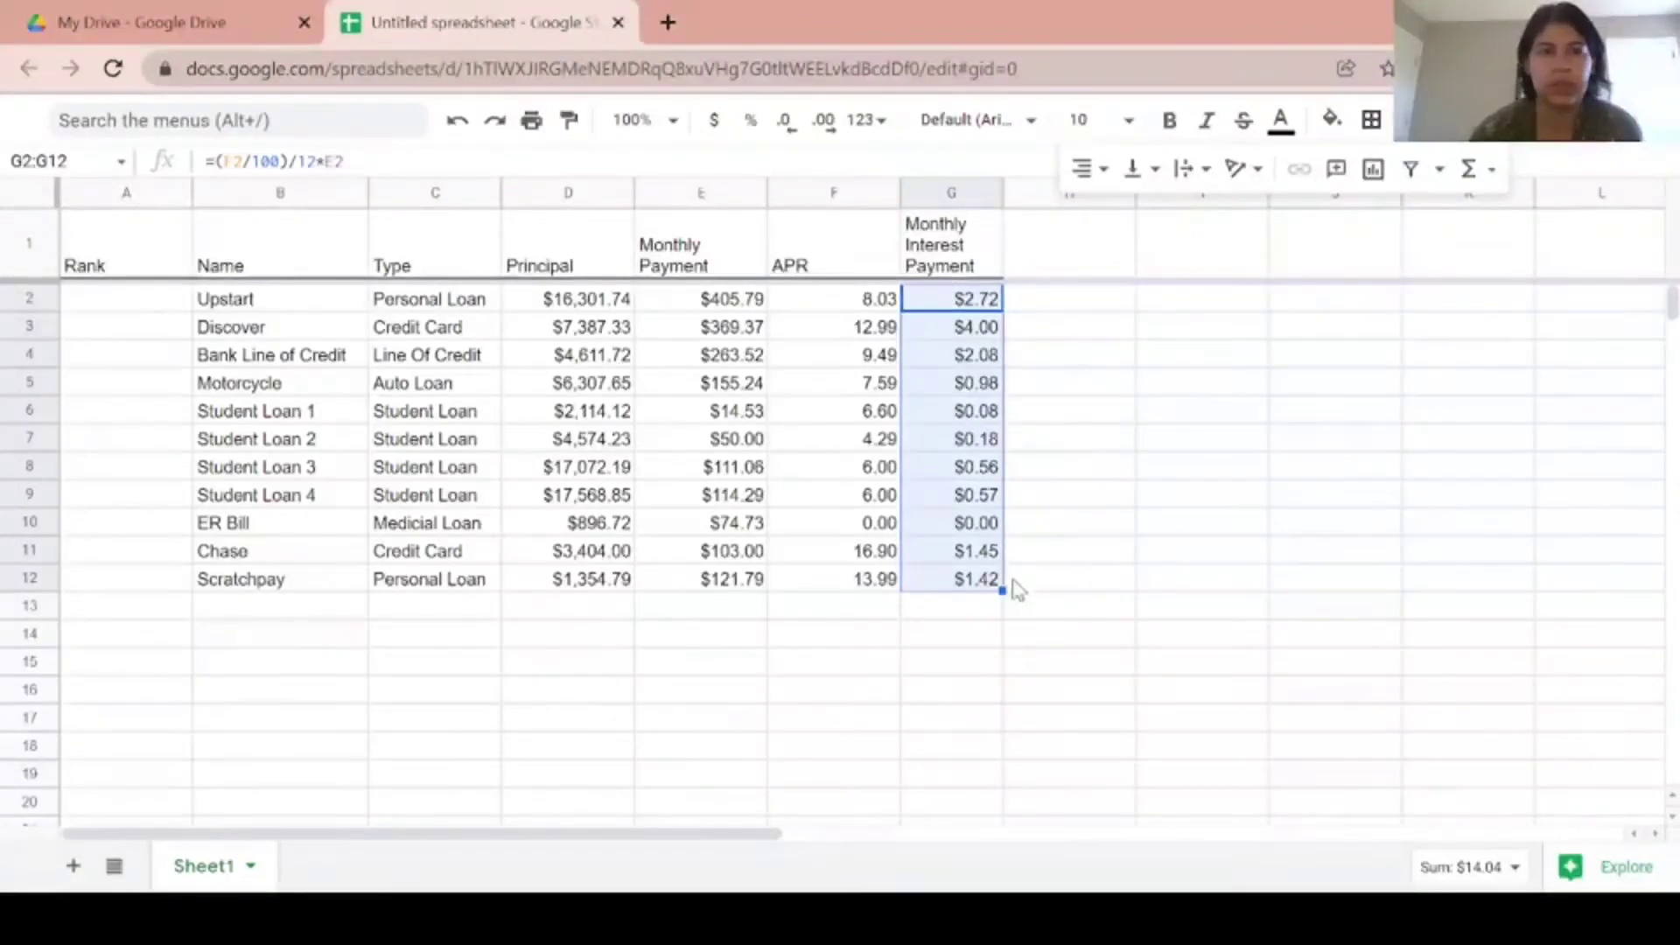
# Step: Sort the sheet A to Z by the Monthly Interest Payment column
pyautogui.click(127, 302)
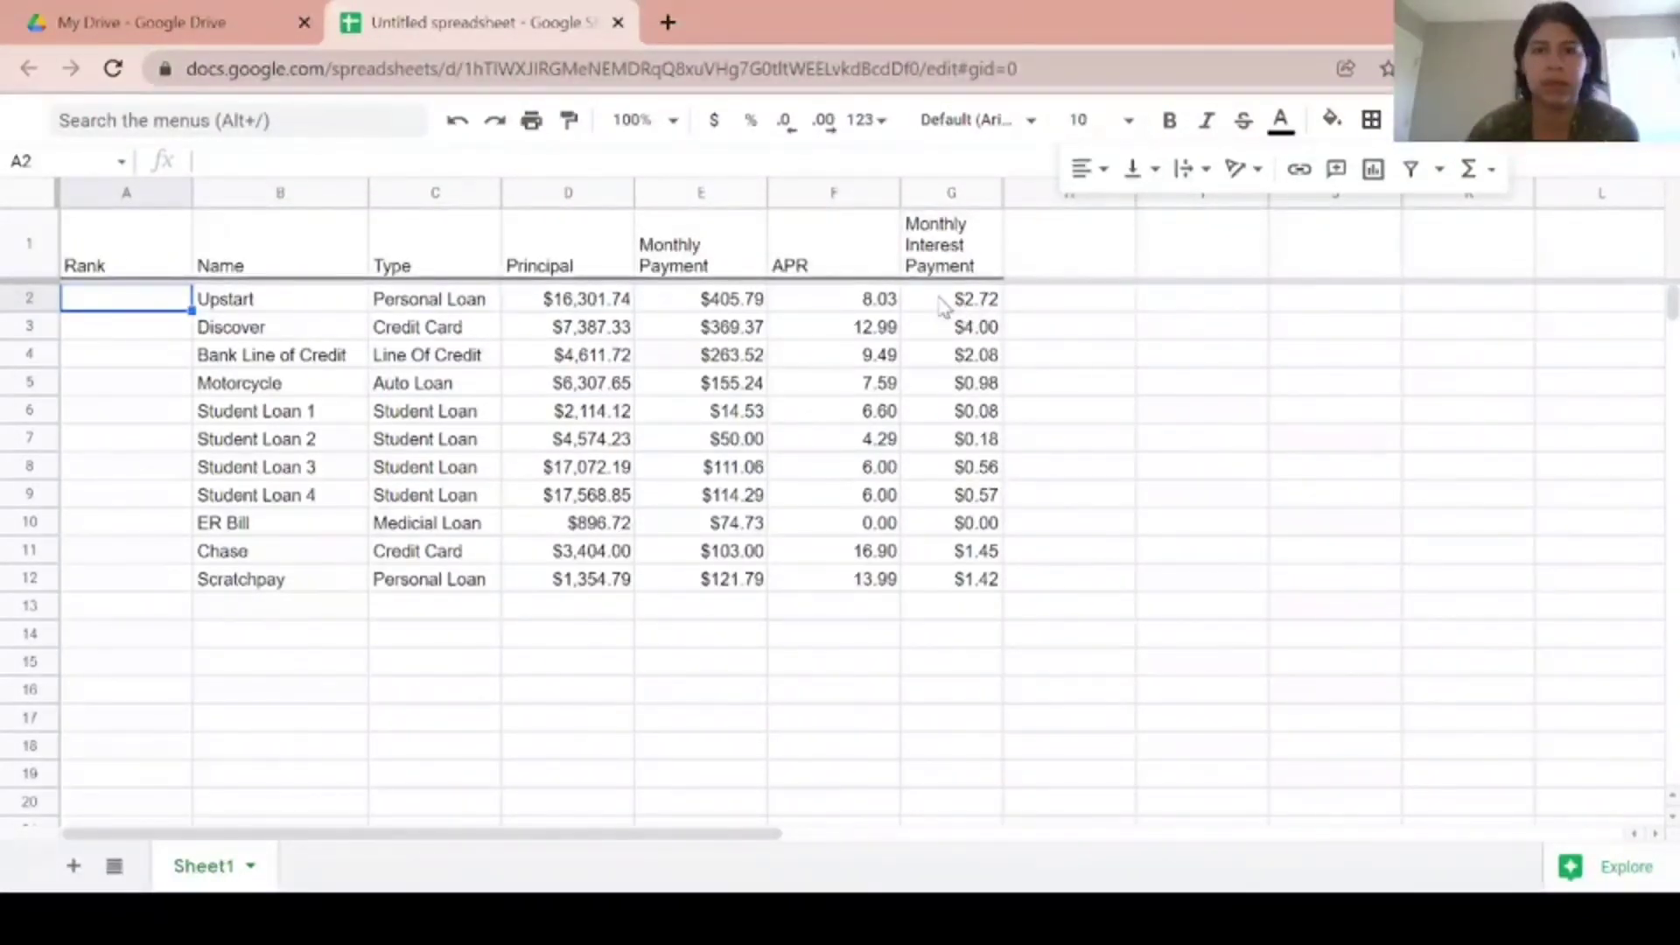
pyautogui.click(955, 187)
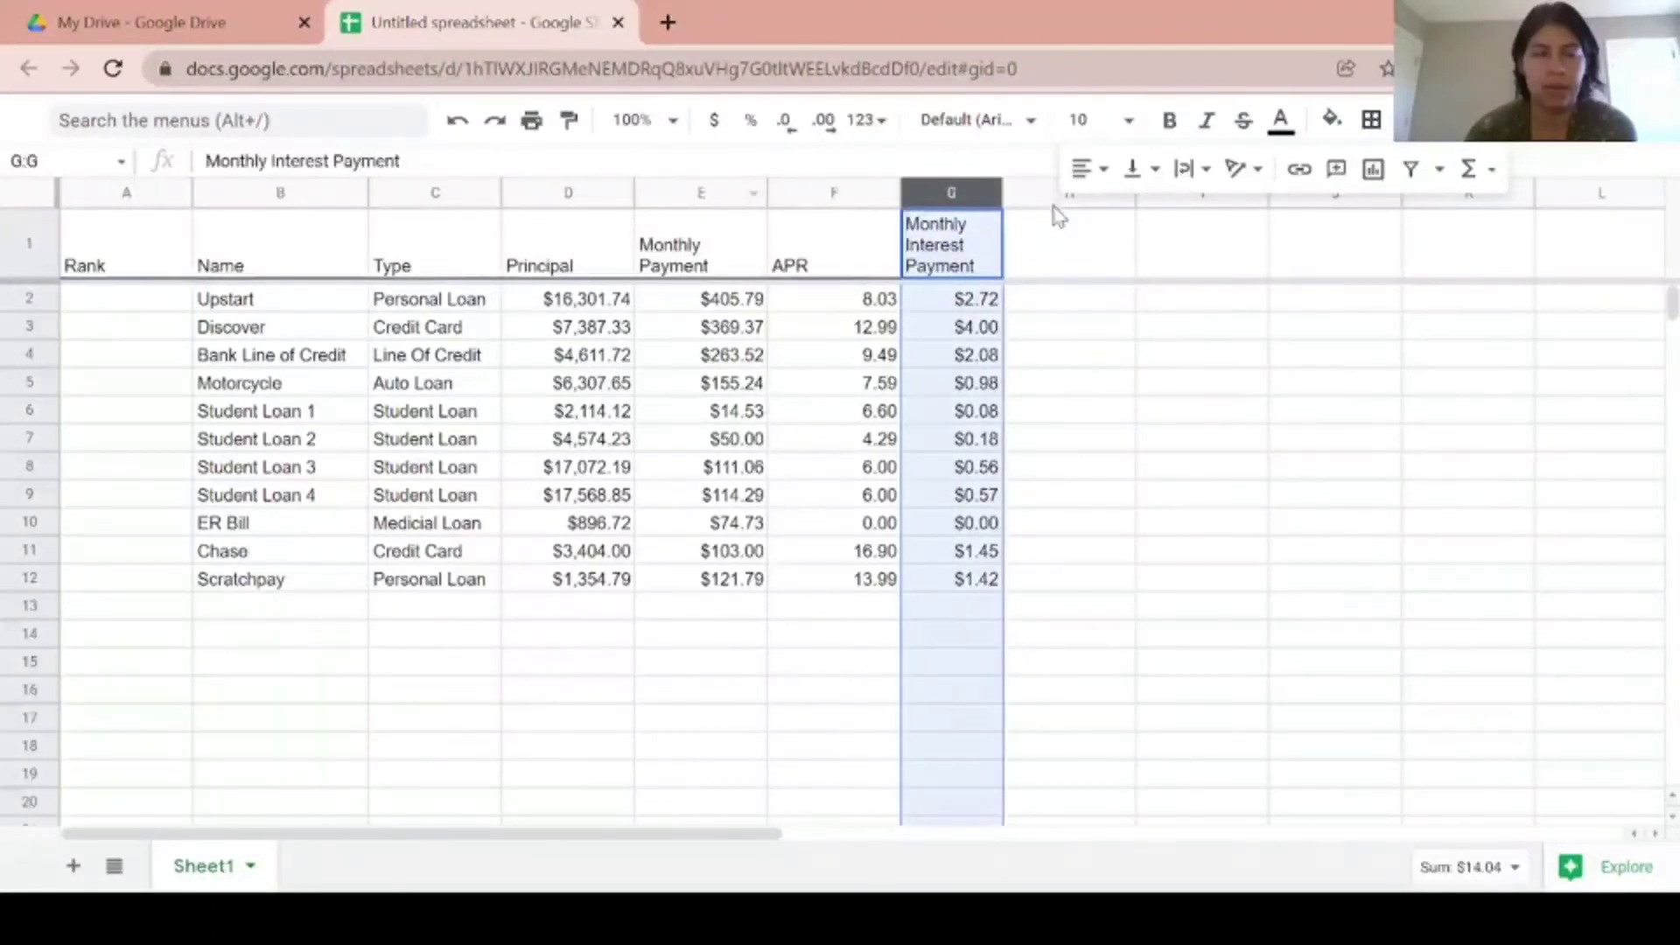
pyautogui.rightClick(963, 187)
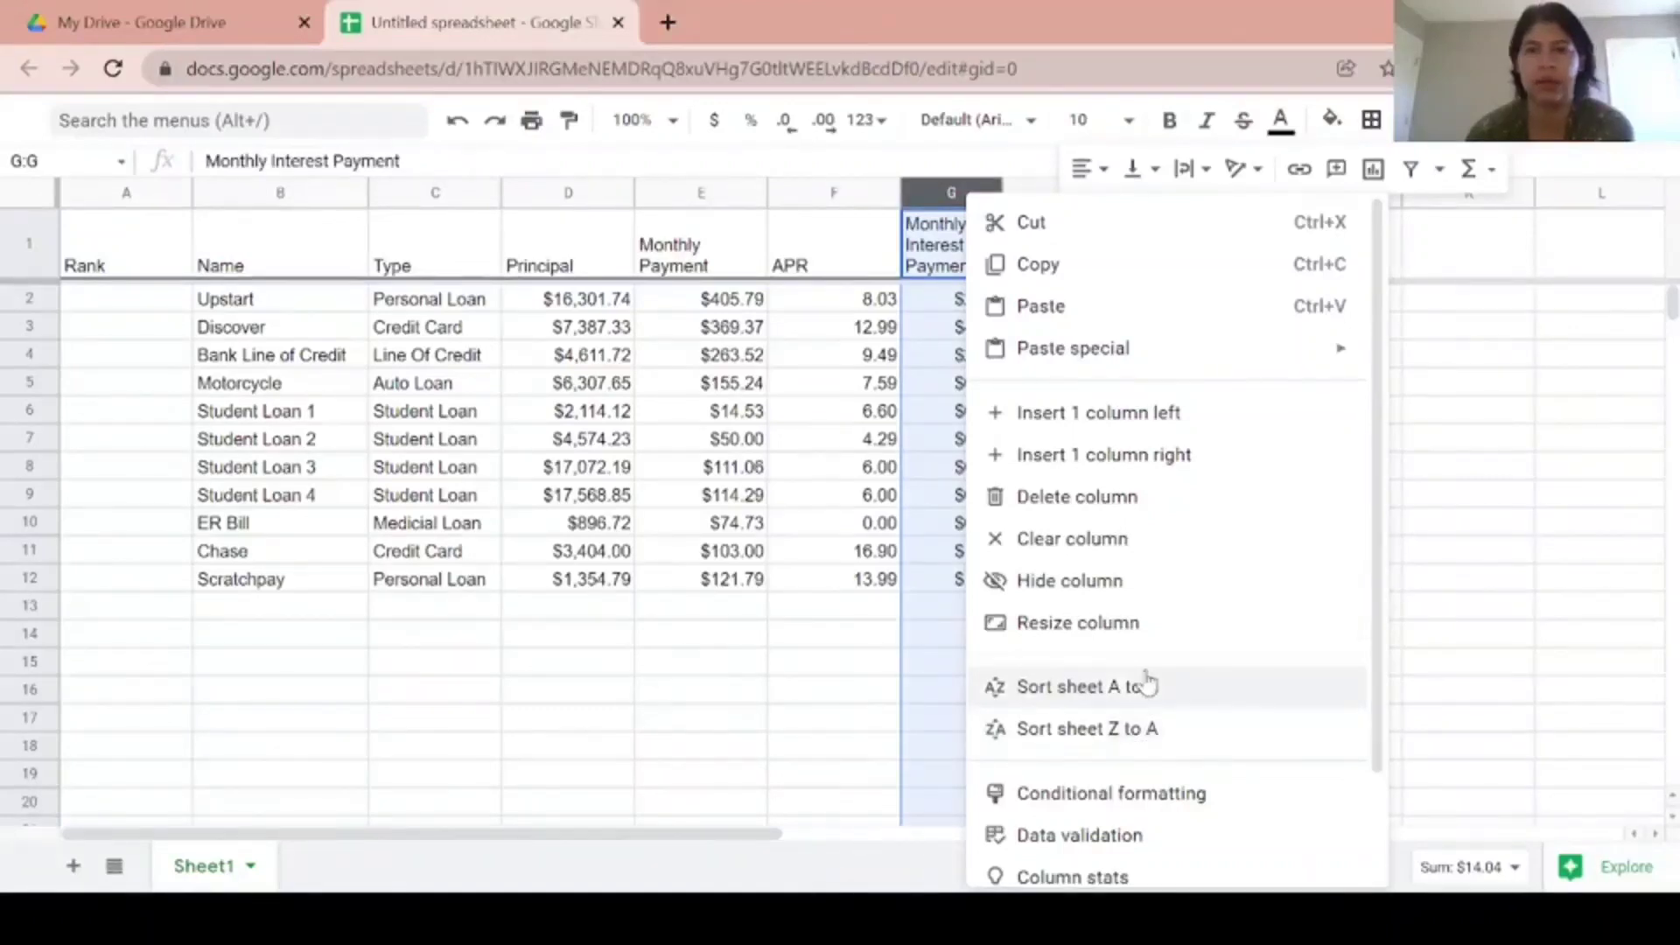
pyautogui.click(1135, 690)
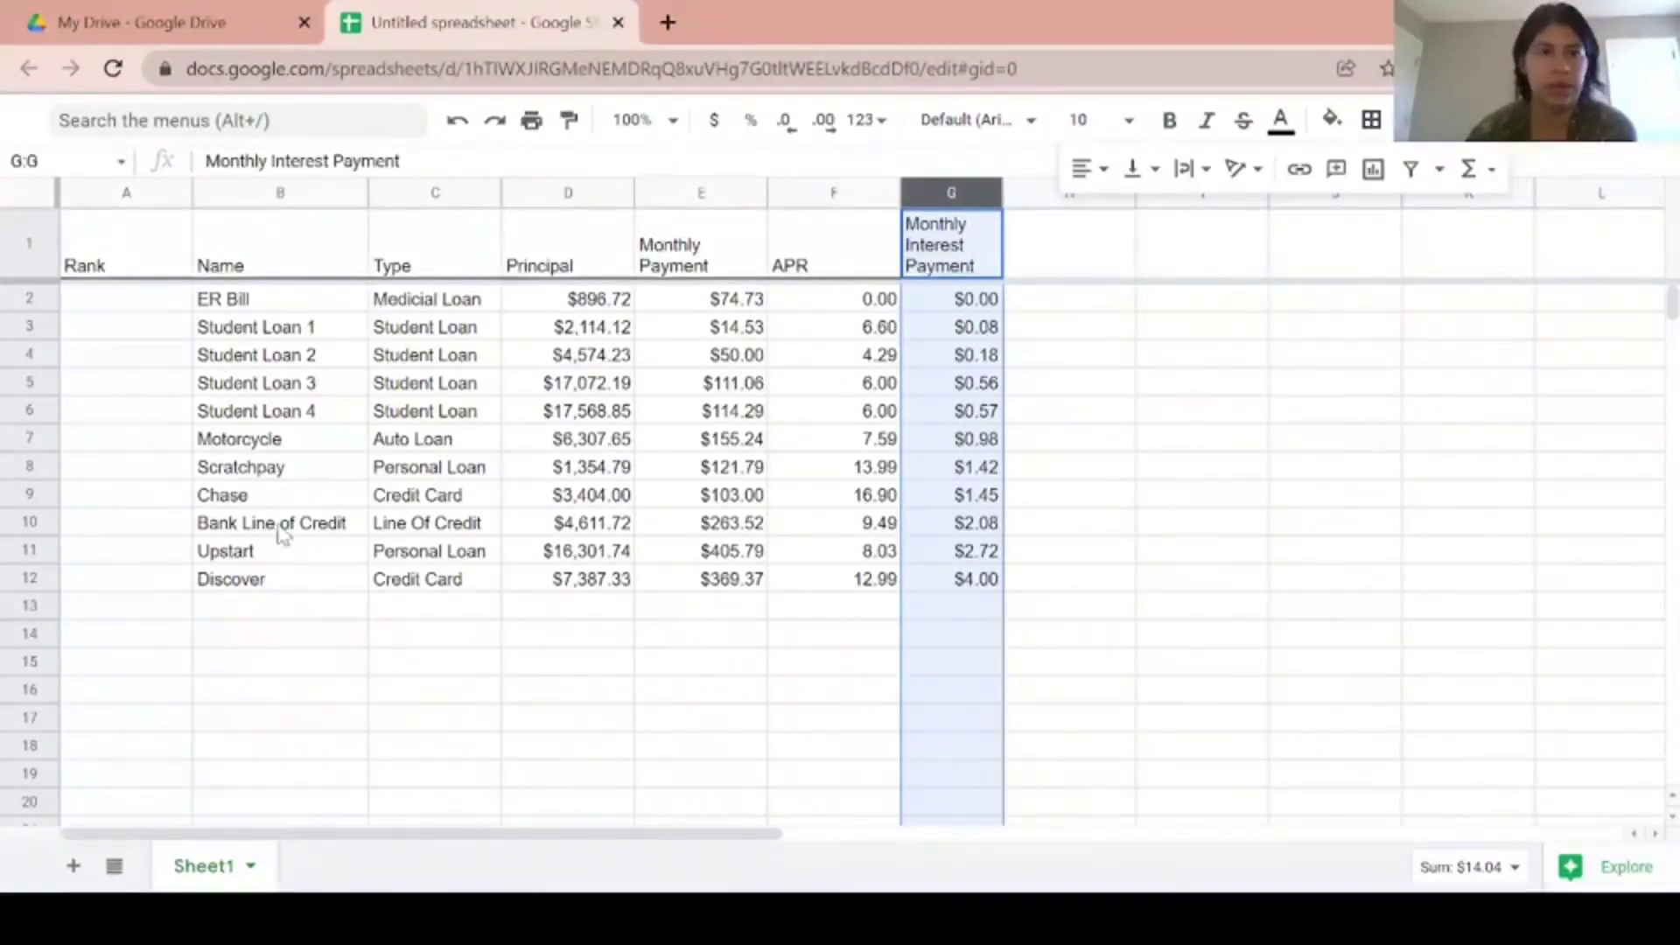
# Step: Sort the sheet Z to A by the Monthly Interest Payment column so the highest interest comes first
pyautogui.rightClick(961, 189)
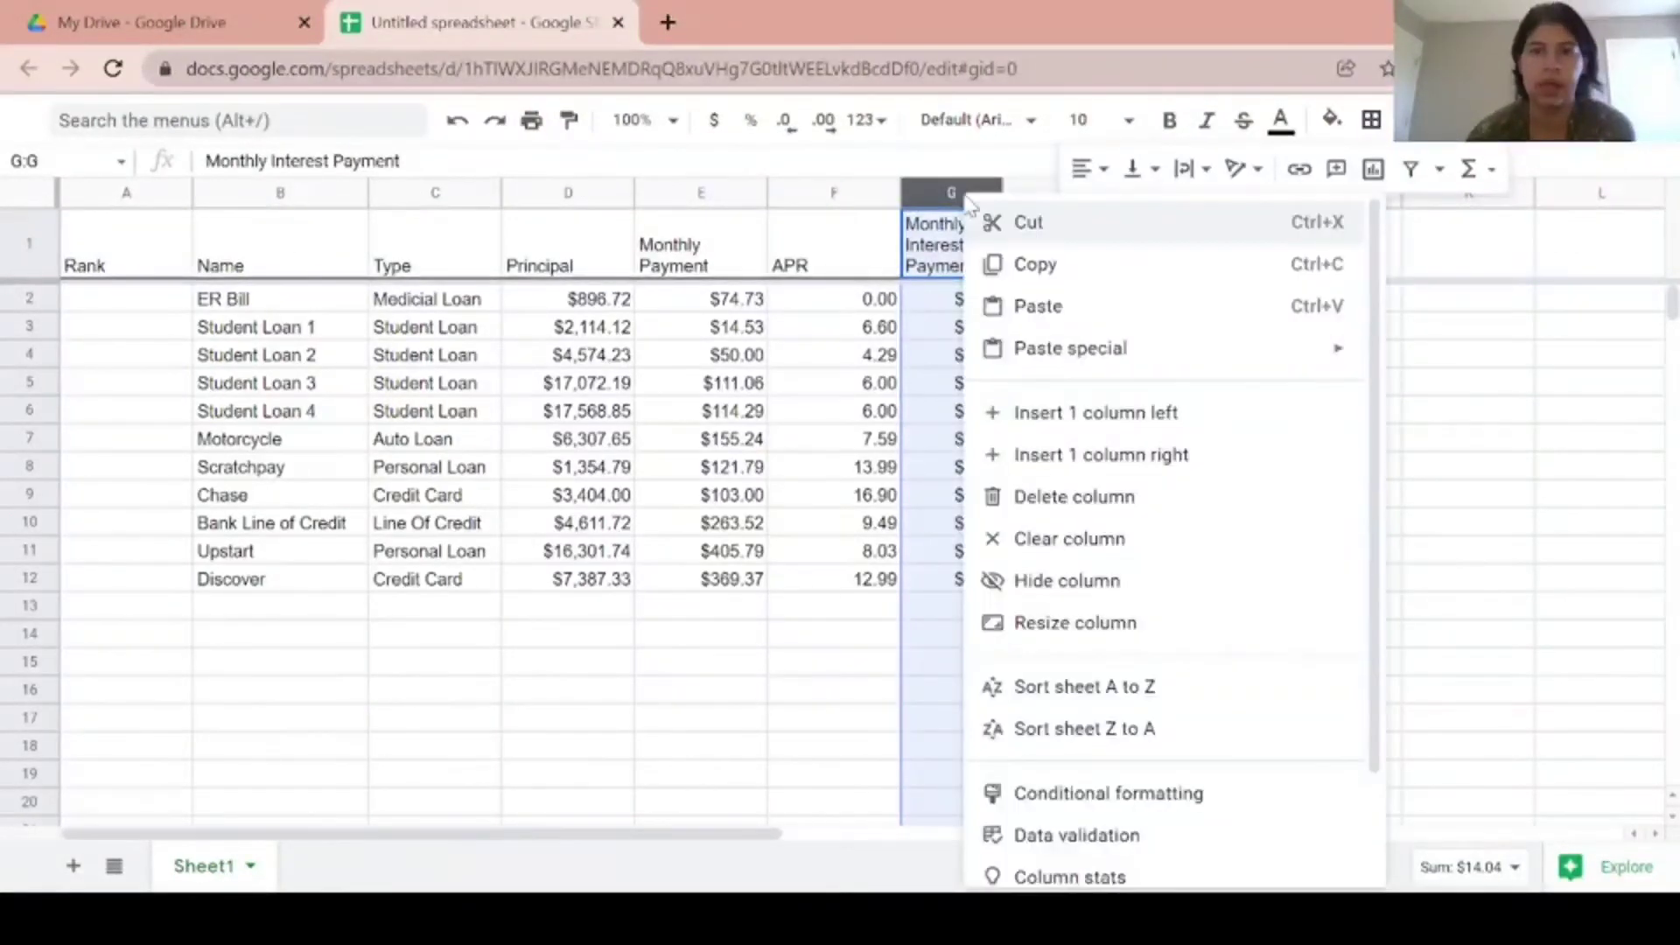
pyautogui.click(1112, 728)
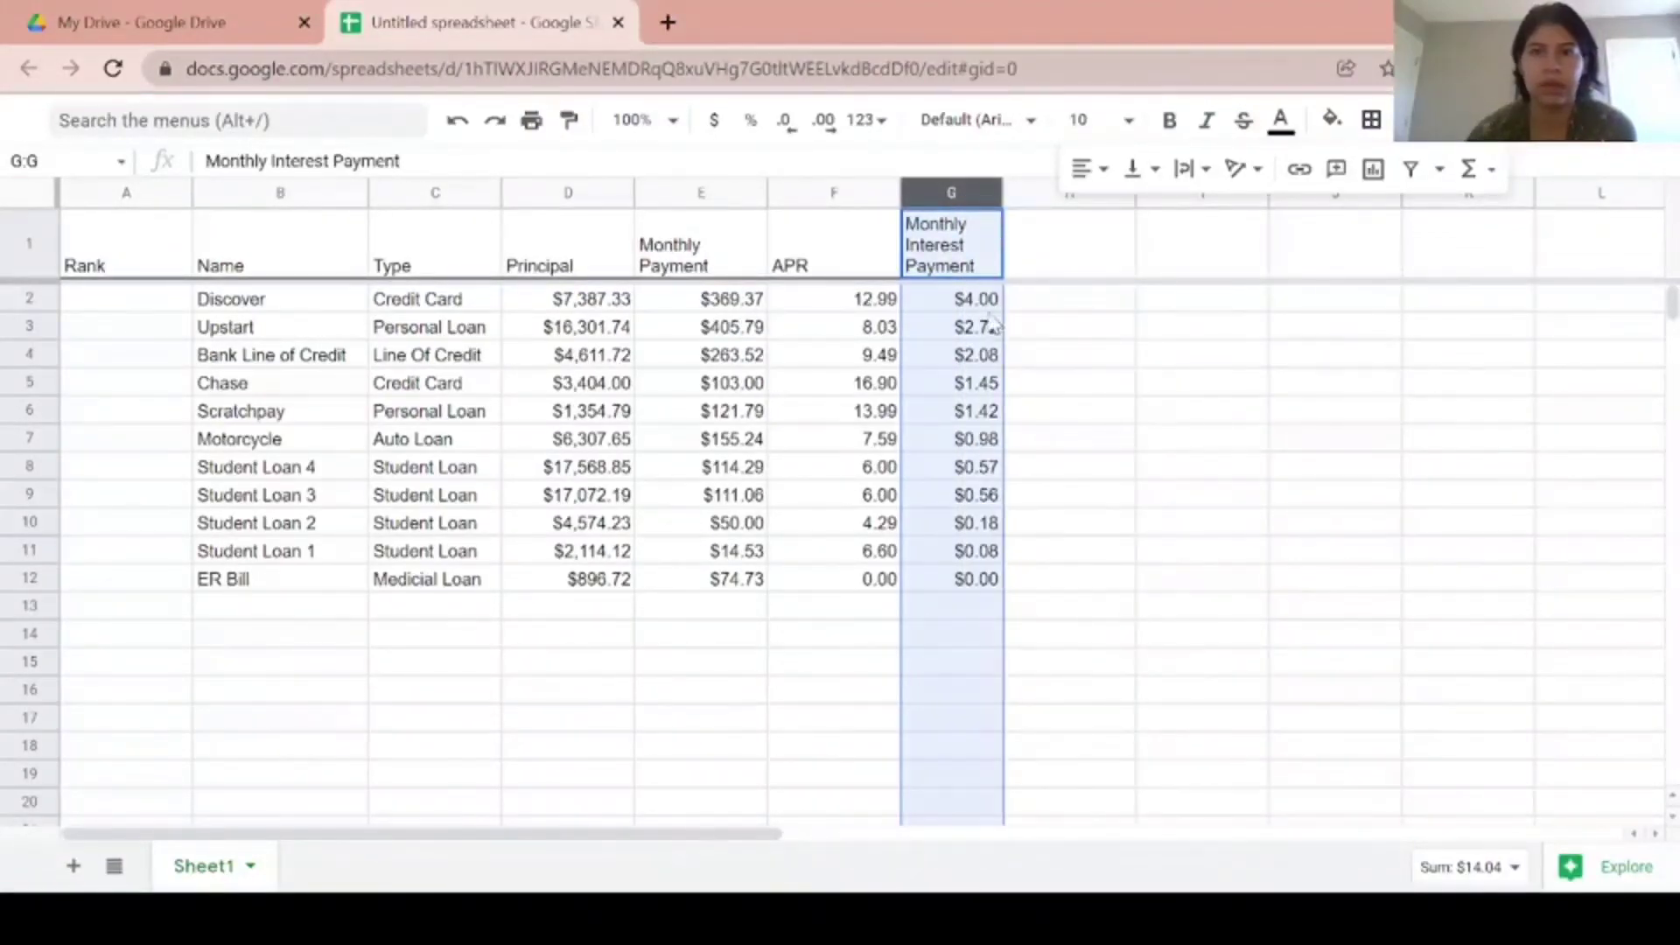